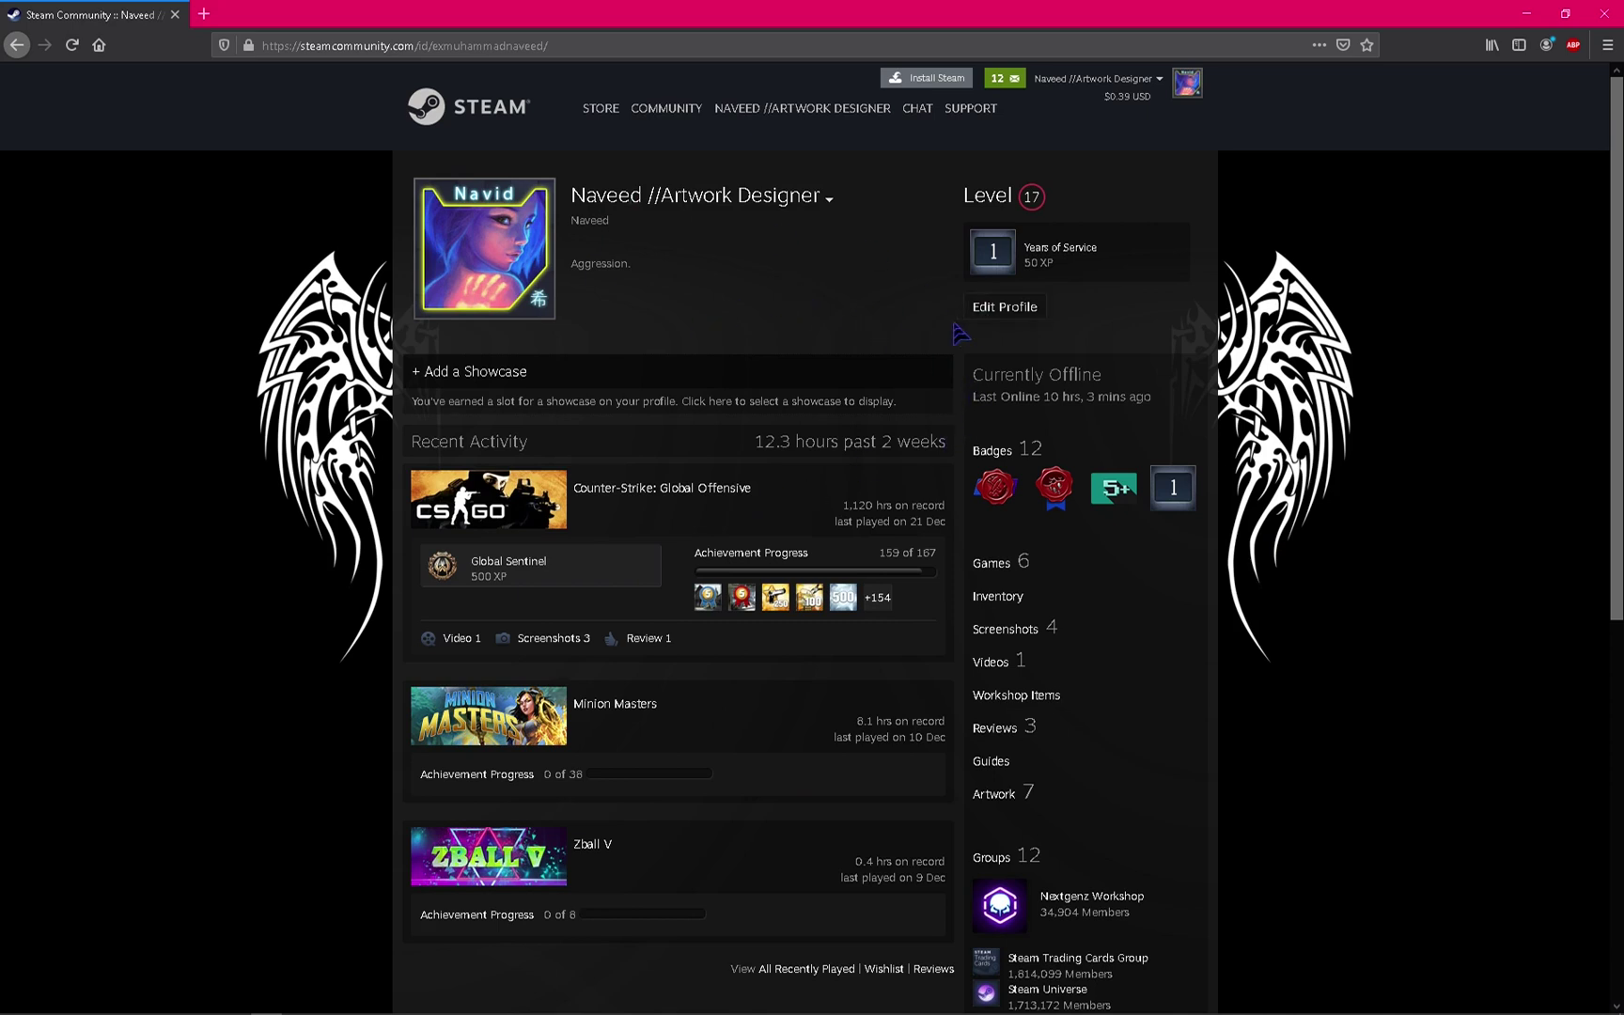
Open Edit Profile, after a brief return to the profile, and select the Featured Showcase section.
click(1020, 322)
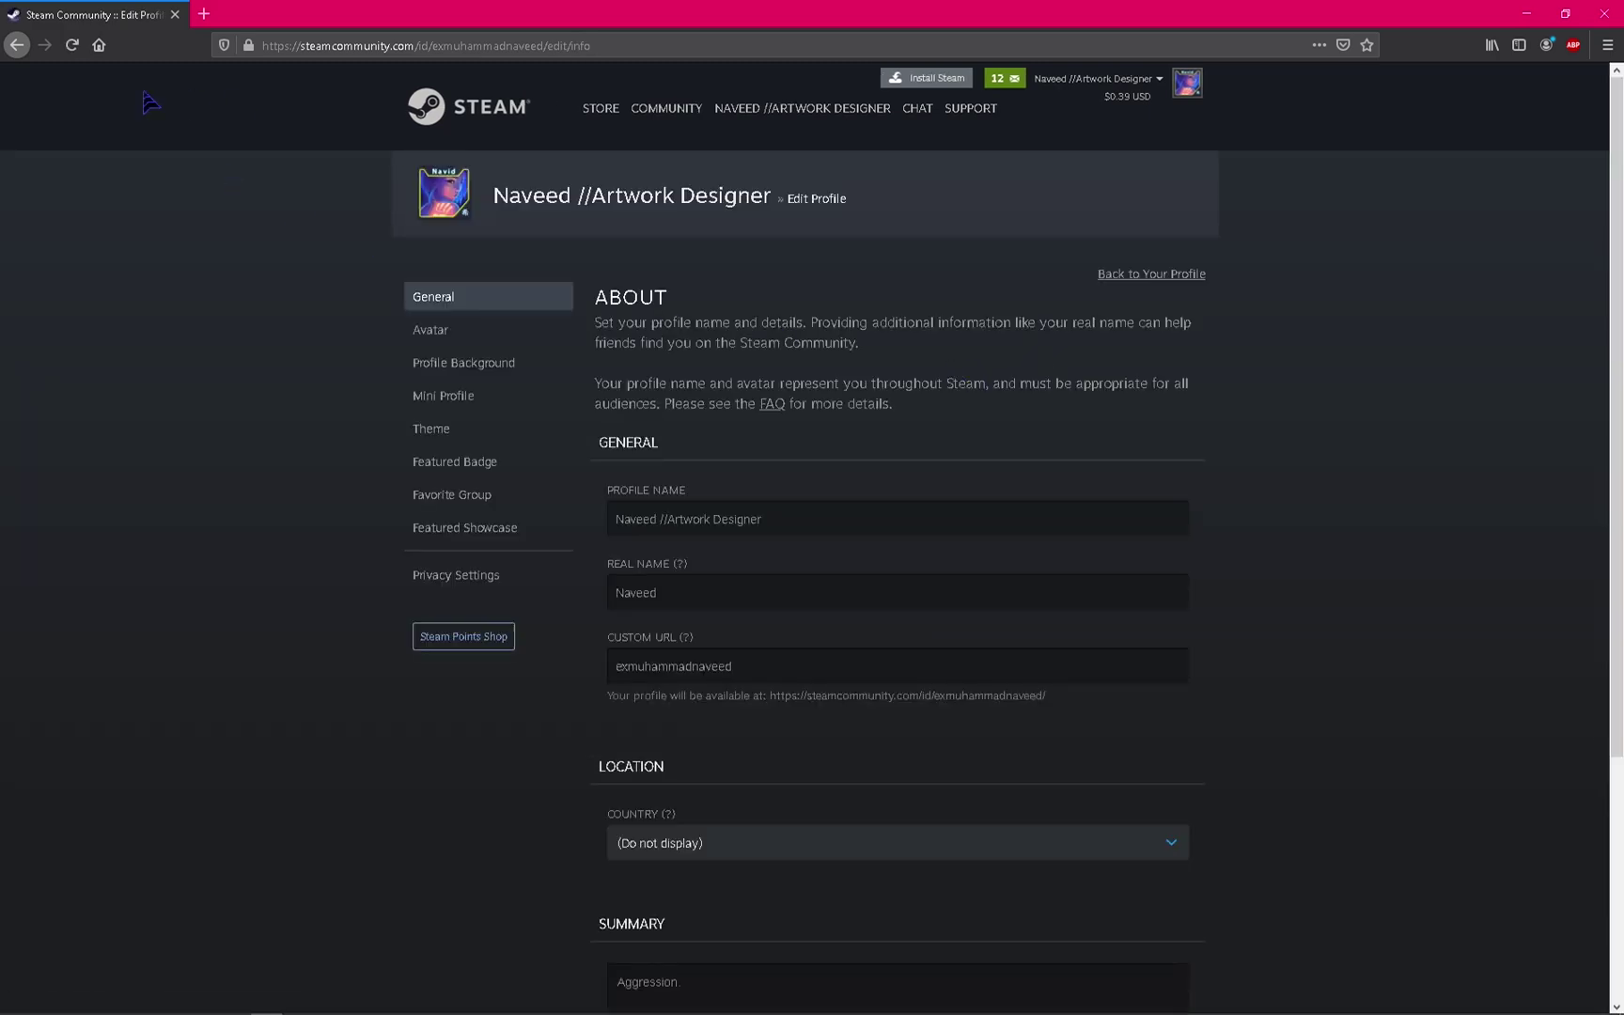
click(17, 45)
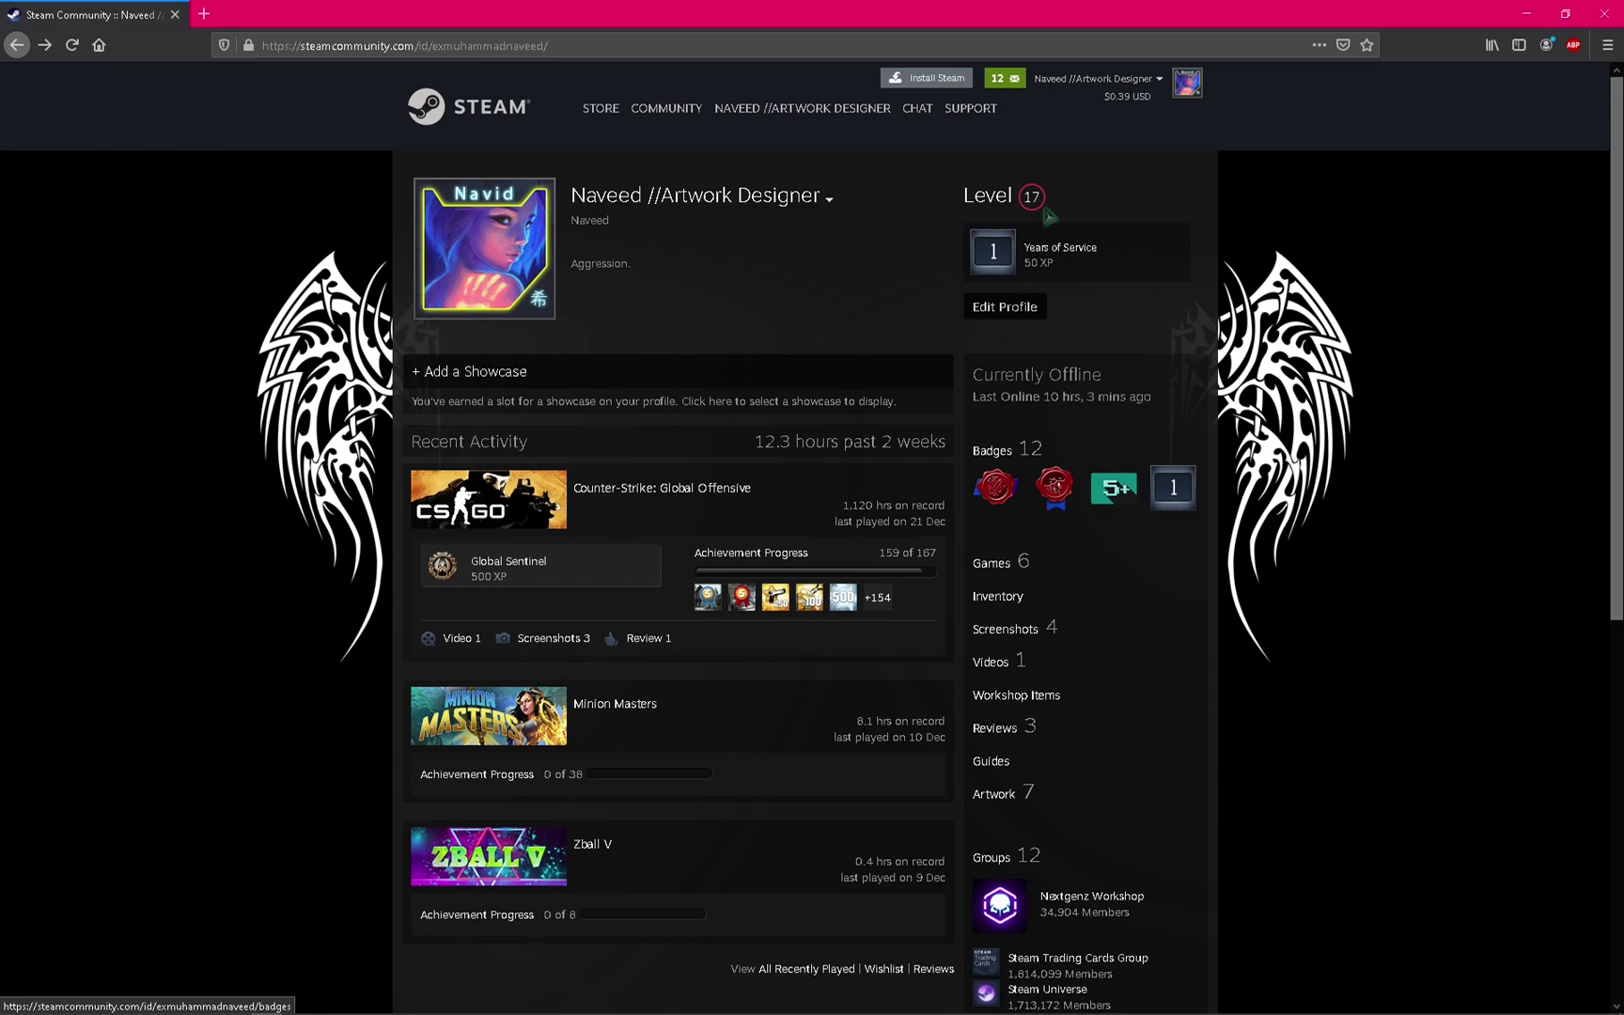
click(1031, 207)
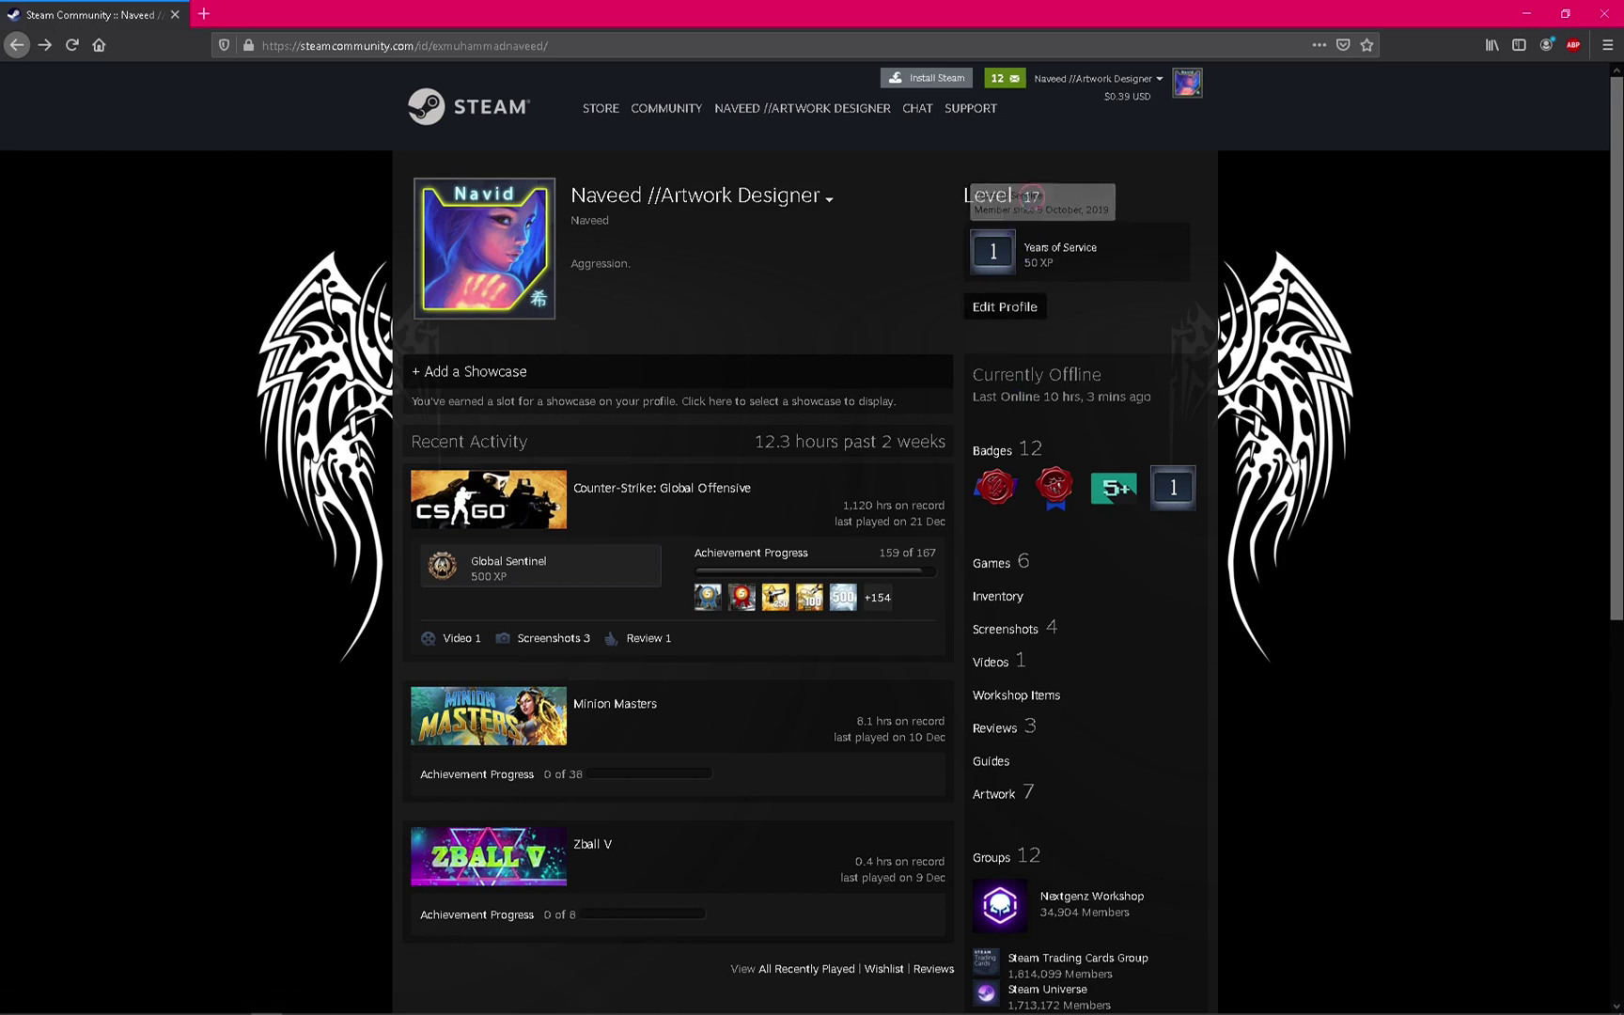
click(1006, 315)
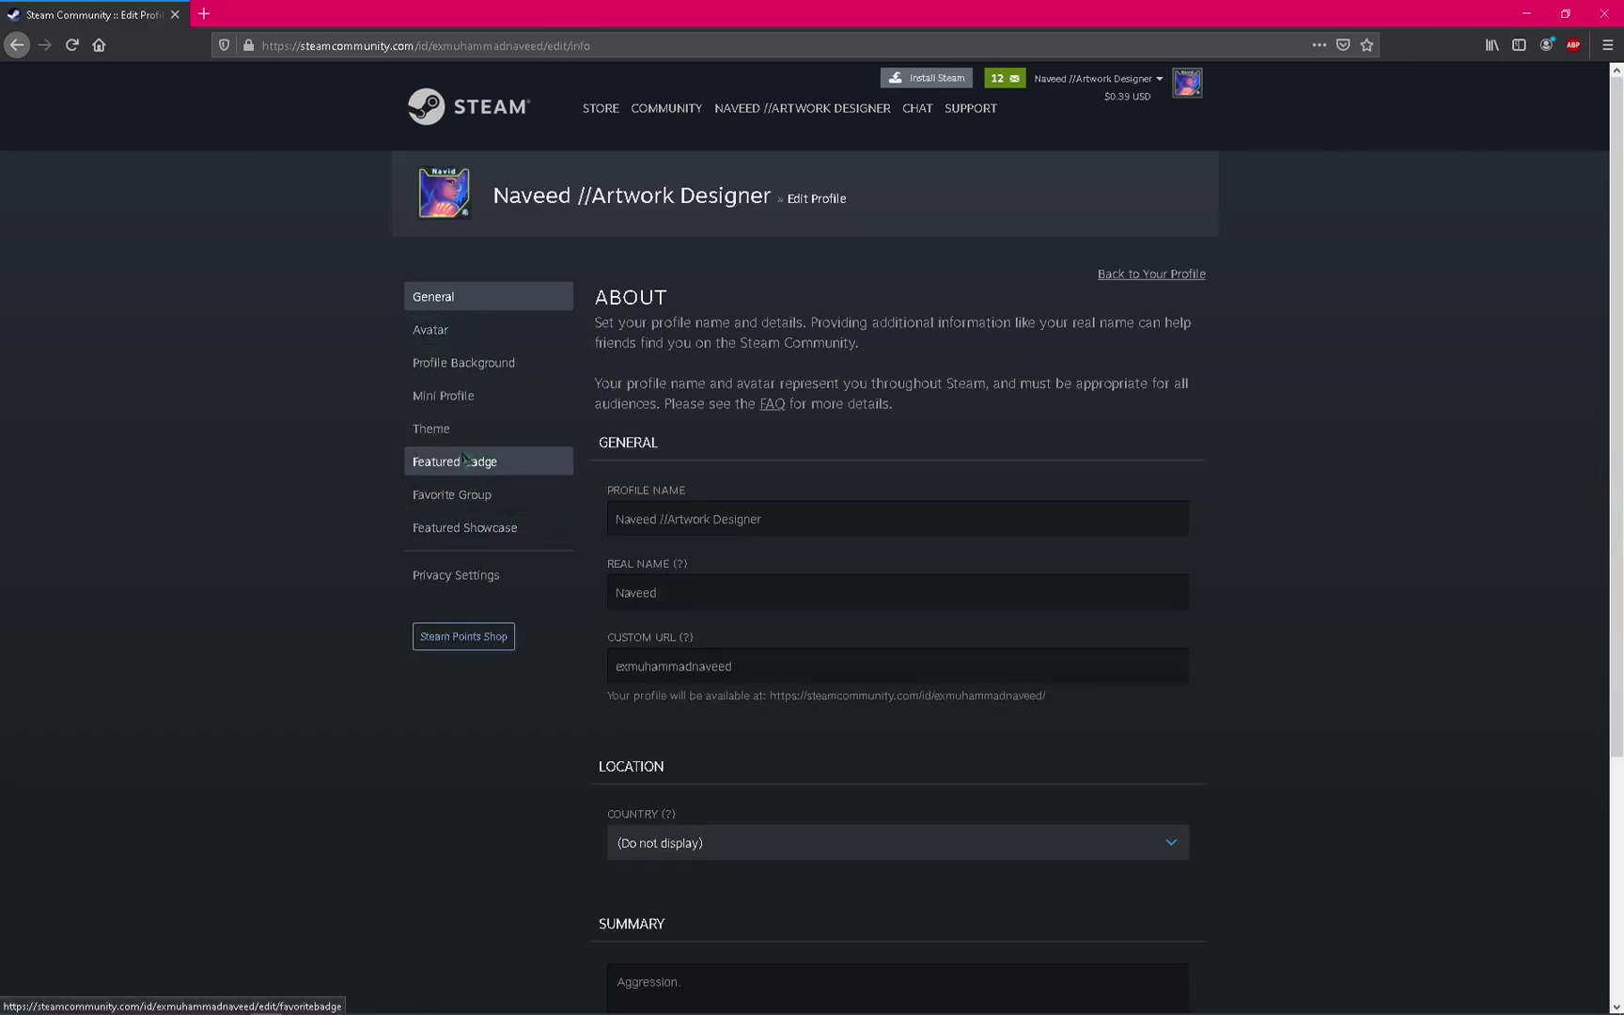
click(477, 531)
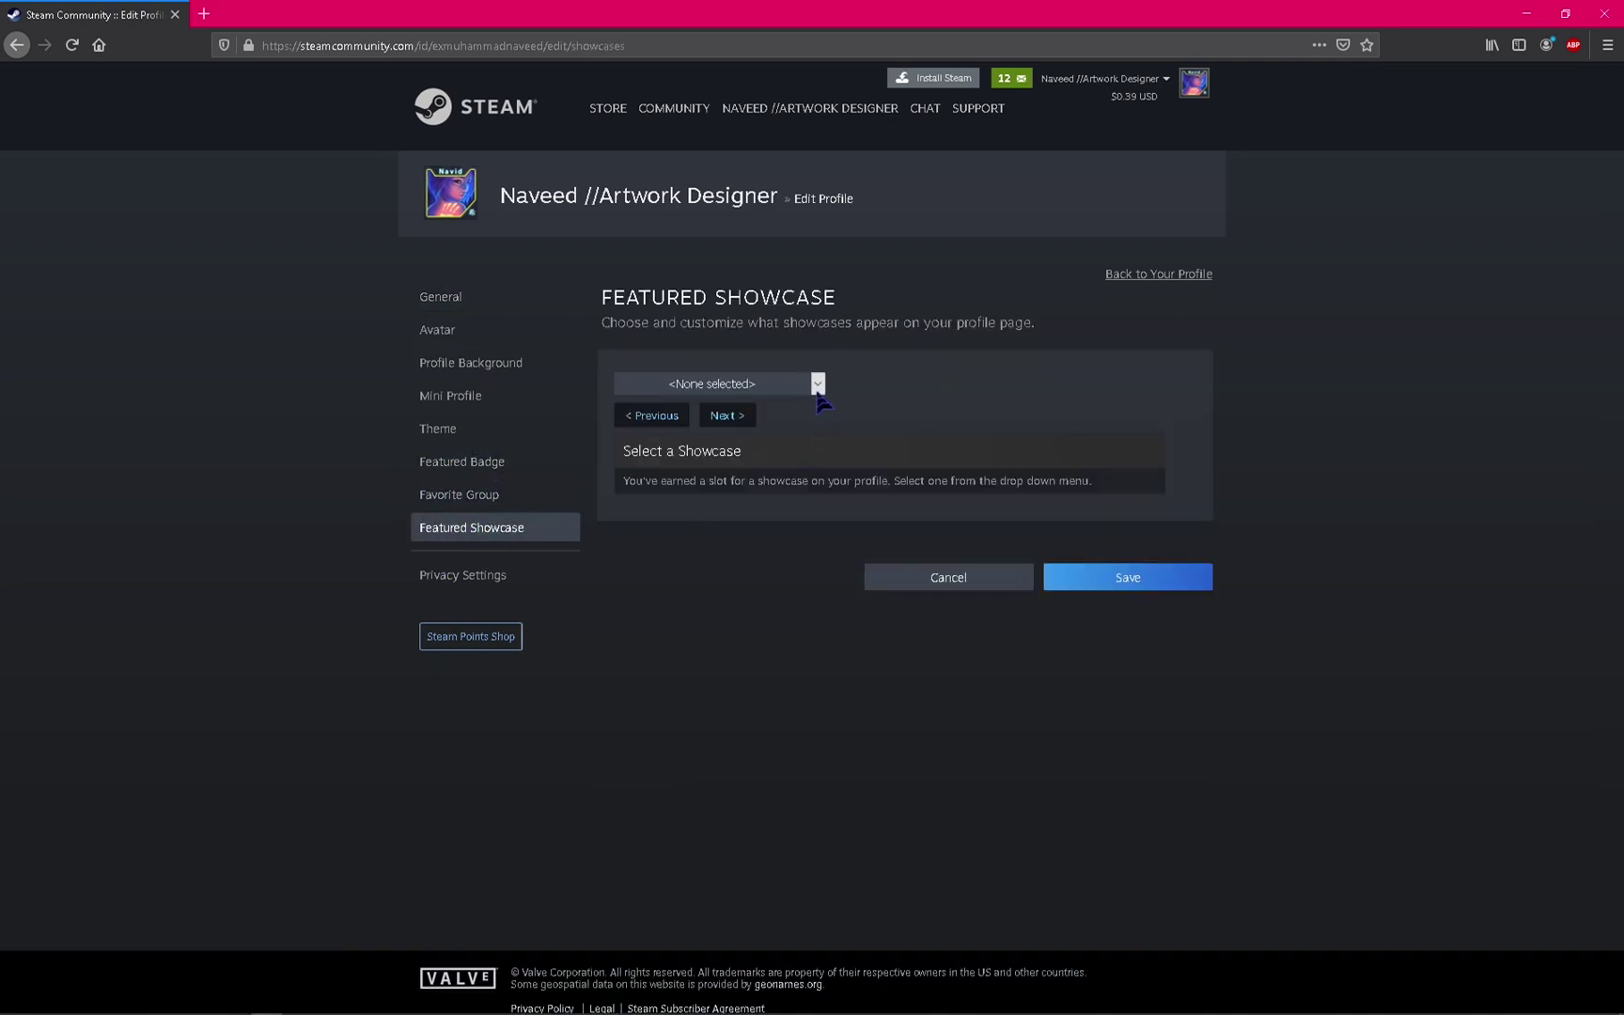
Look through the showcase type list without choosing one, and open the profile in a background tab.
click(817, 385)
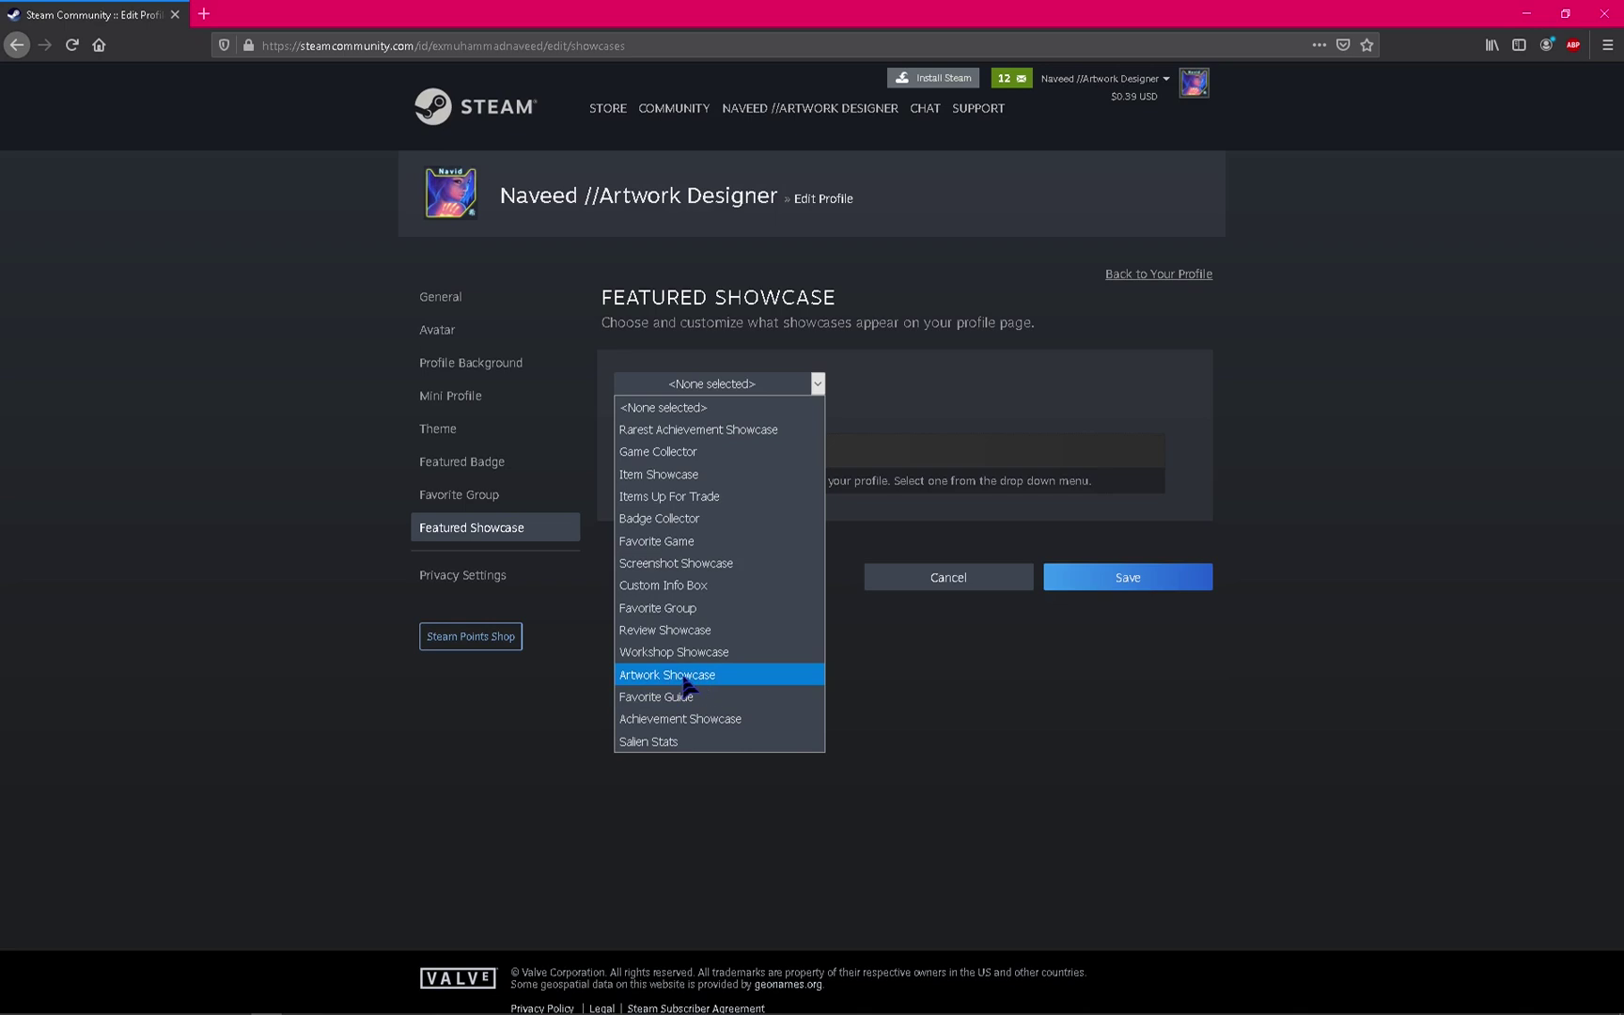
click(986, 683)
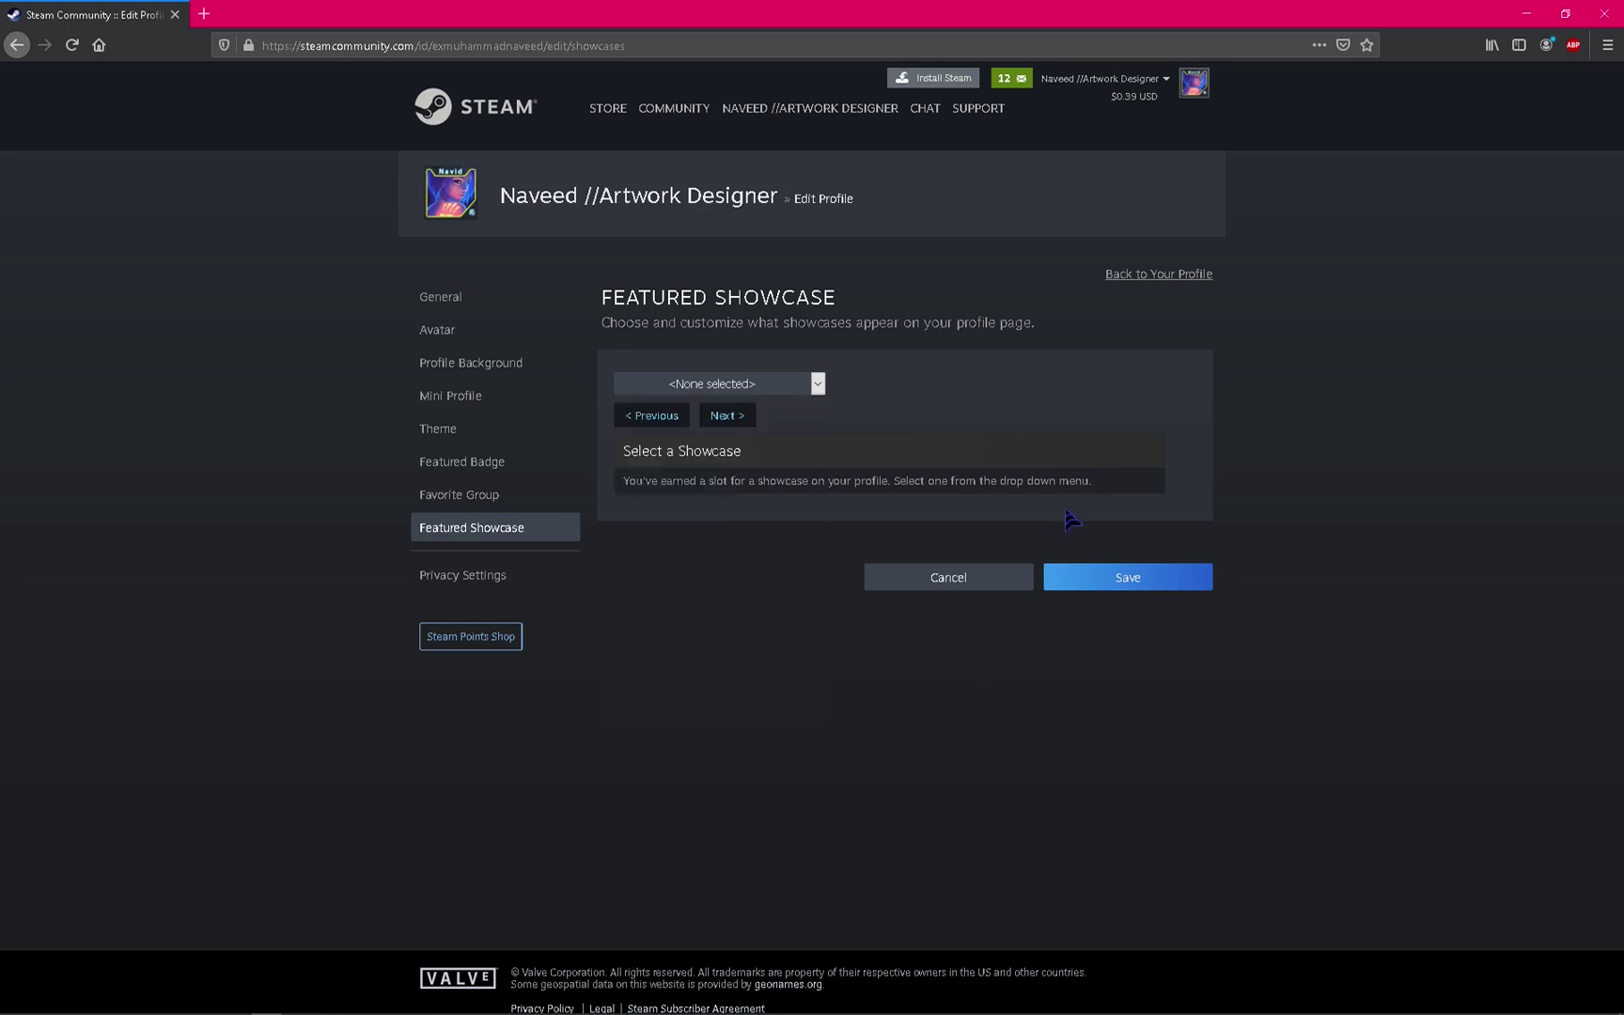
middle_click(1195, 92)
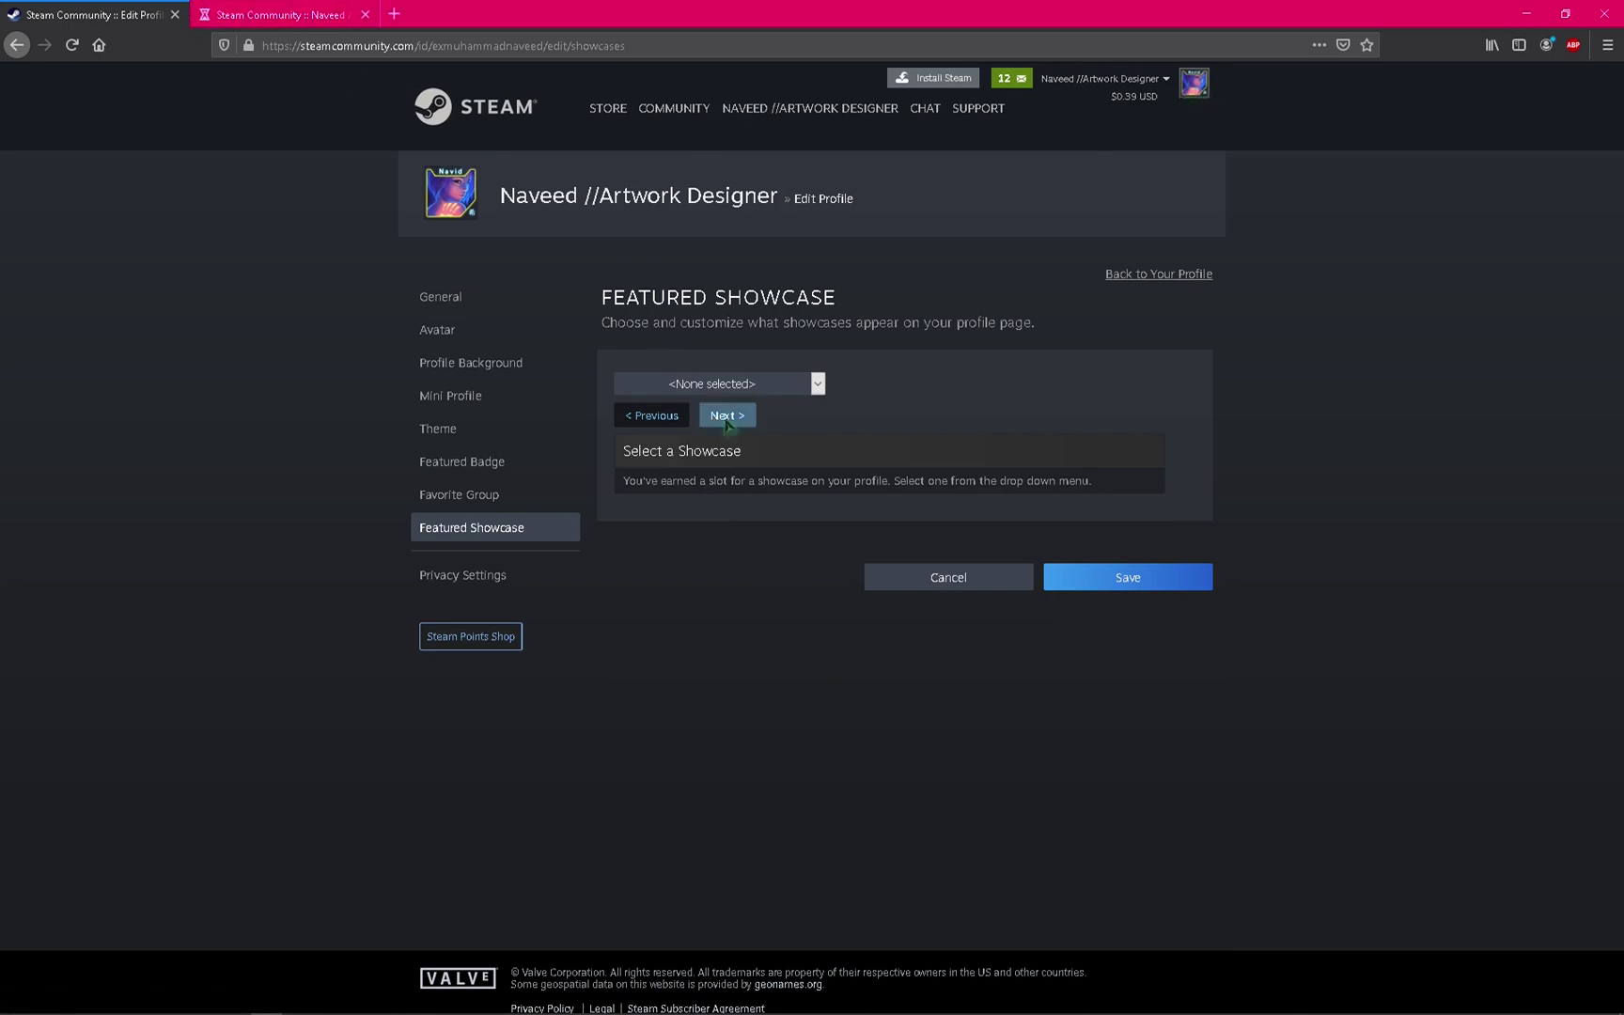
Switch to the profile tab and go to its Artwork page.
click(755, 385)
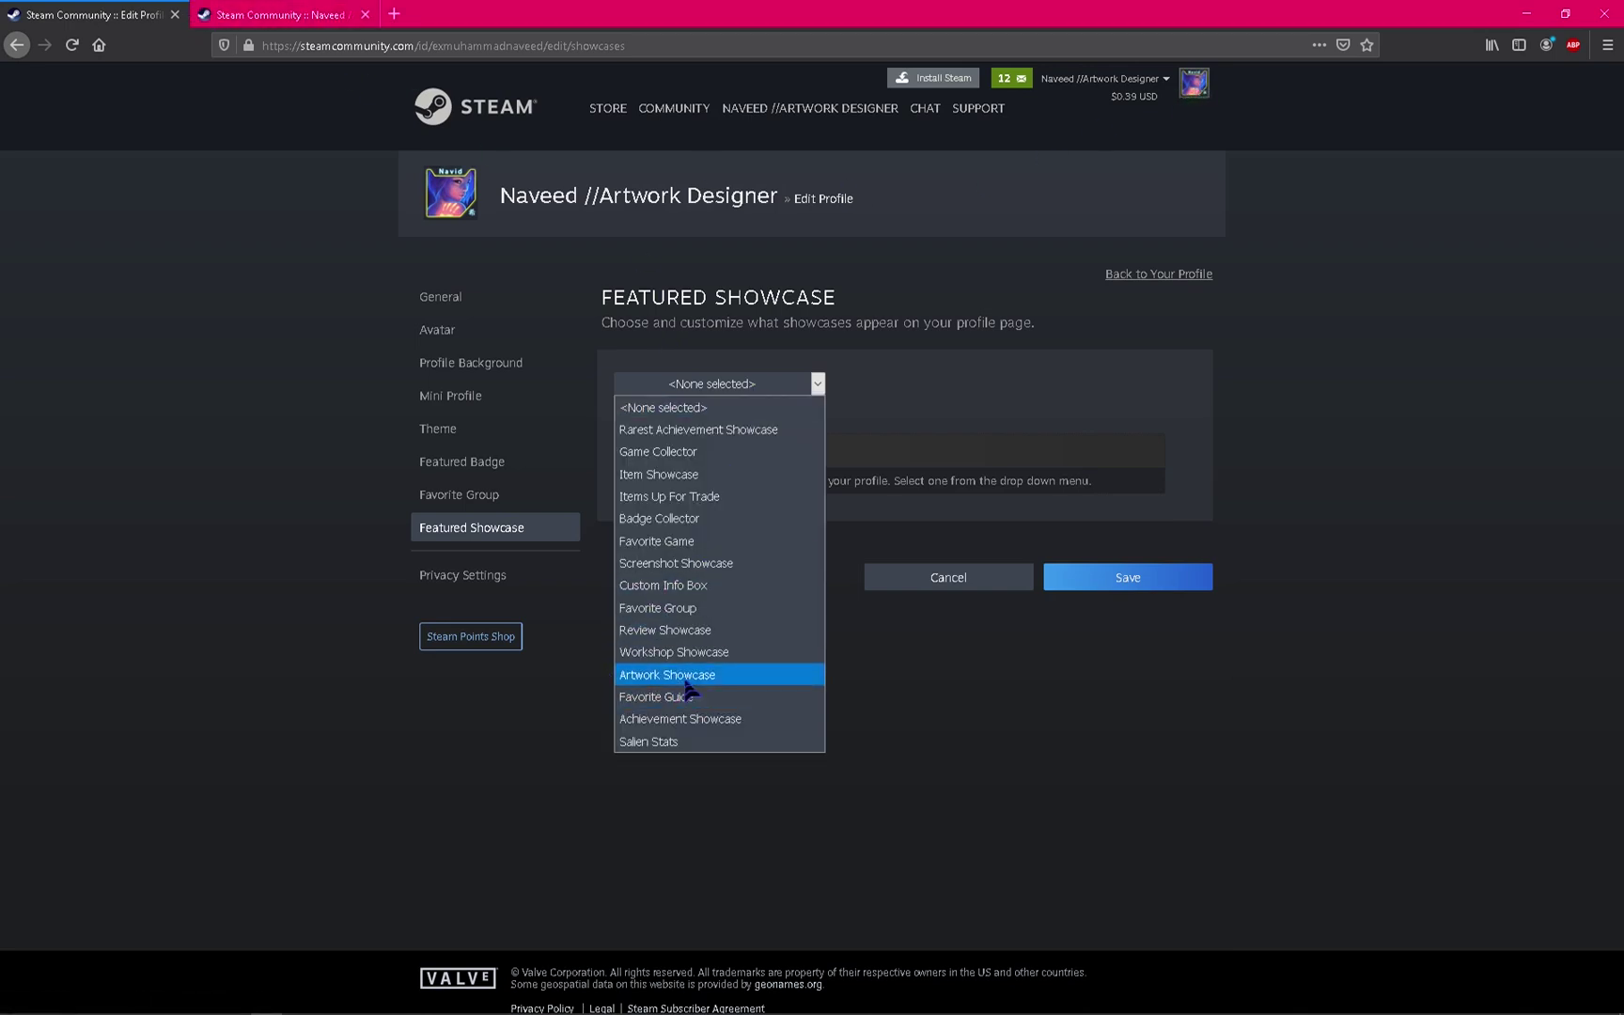
key(ctrl+Tab)
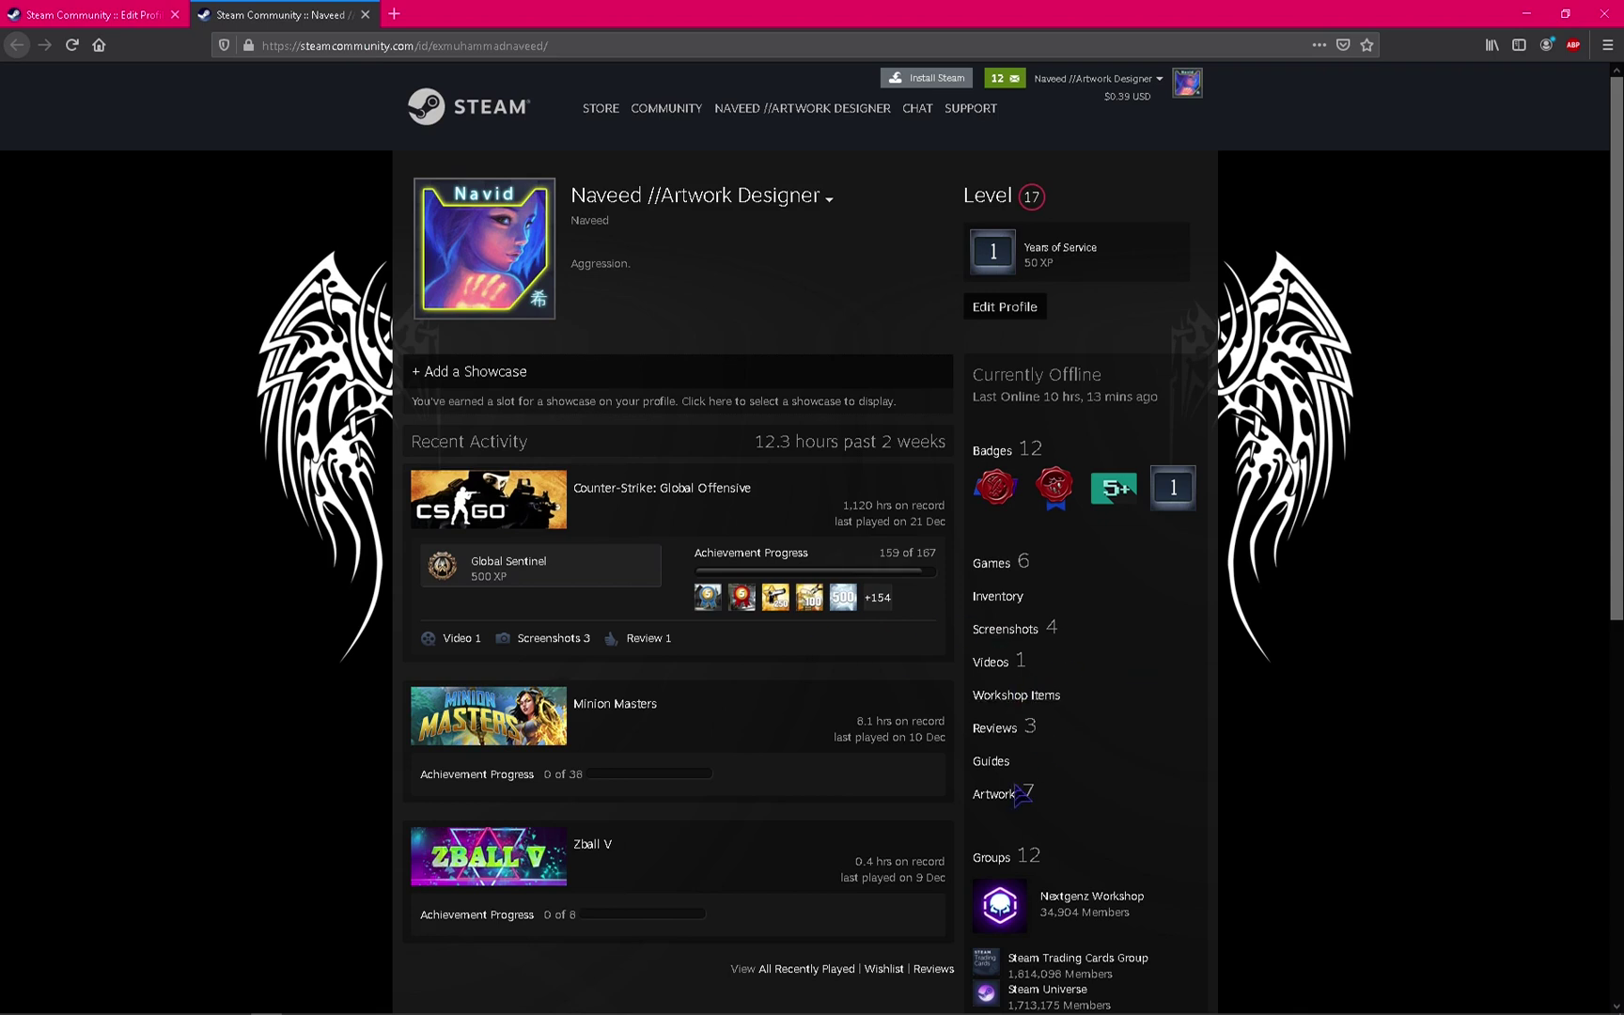
key(ctrl+Tab)
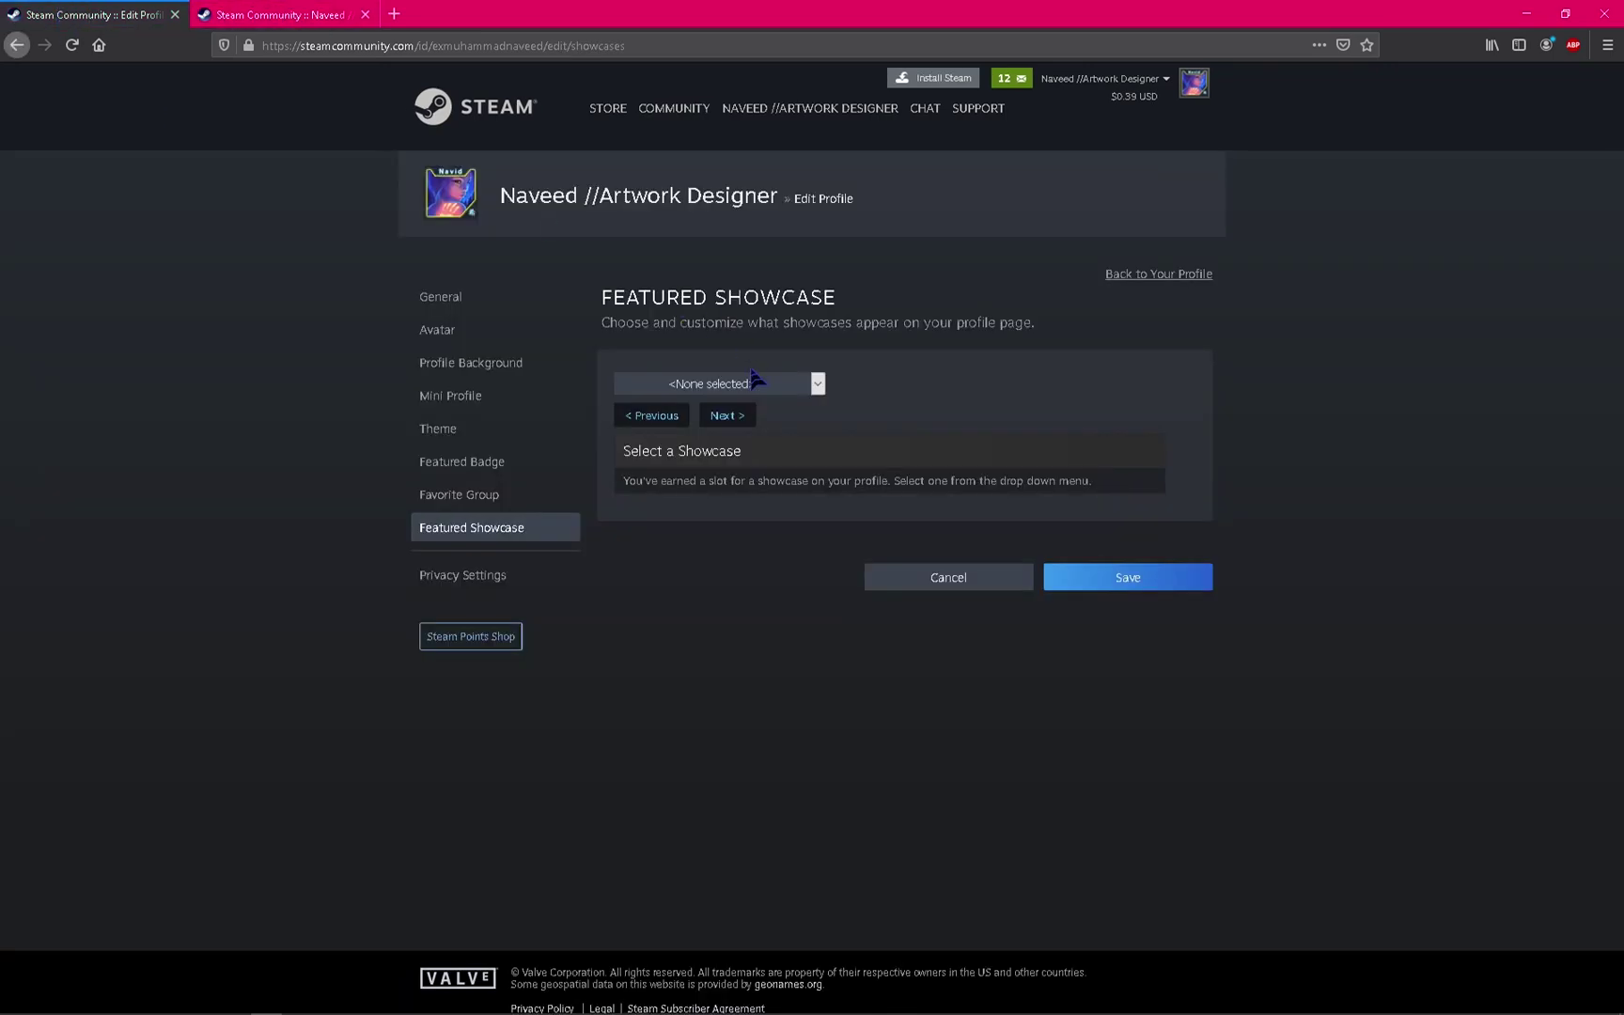
click(766, 385)
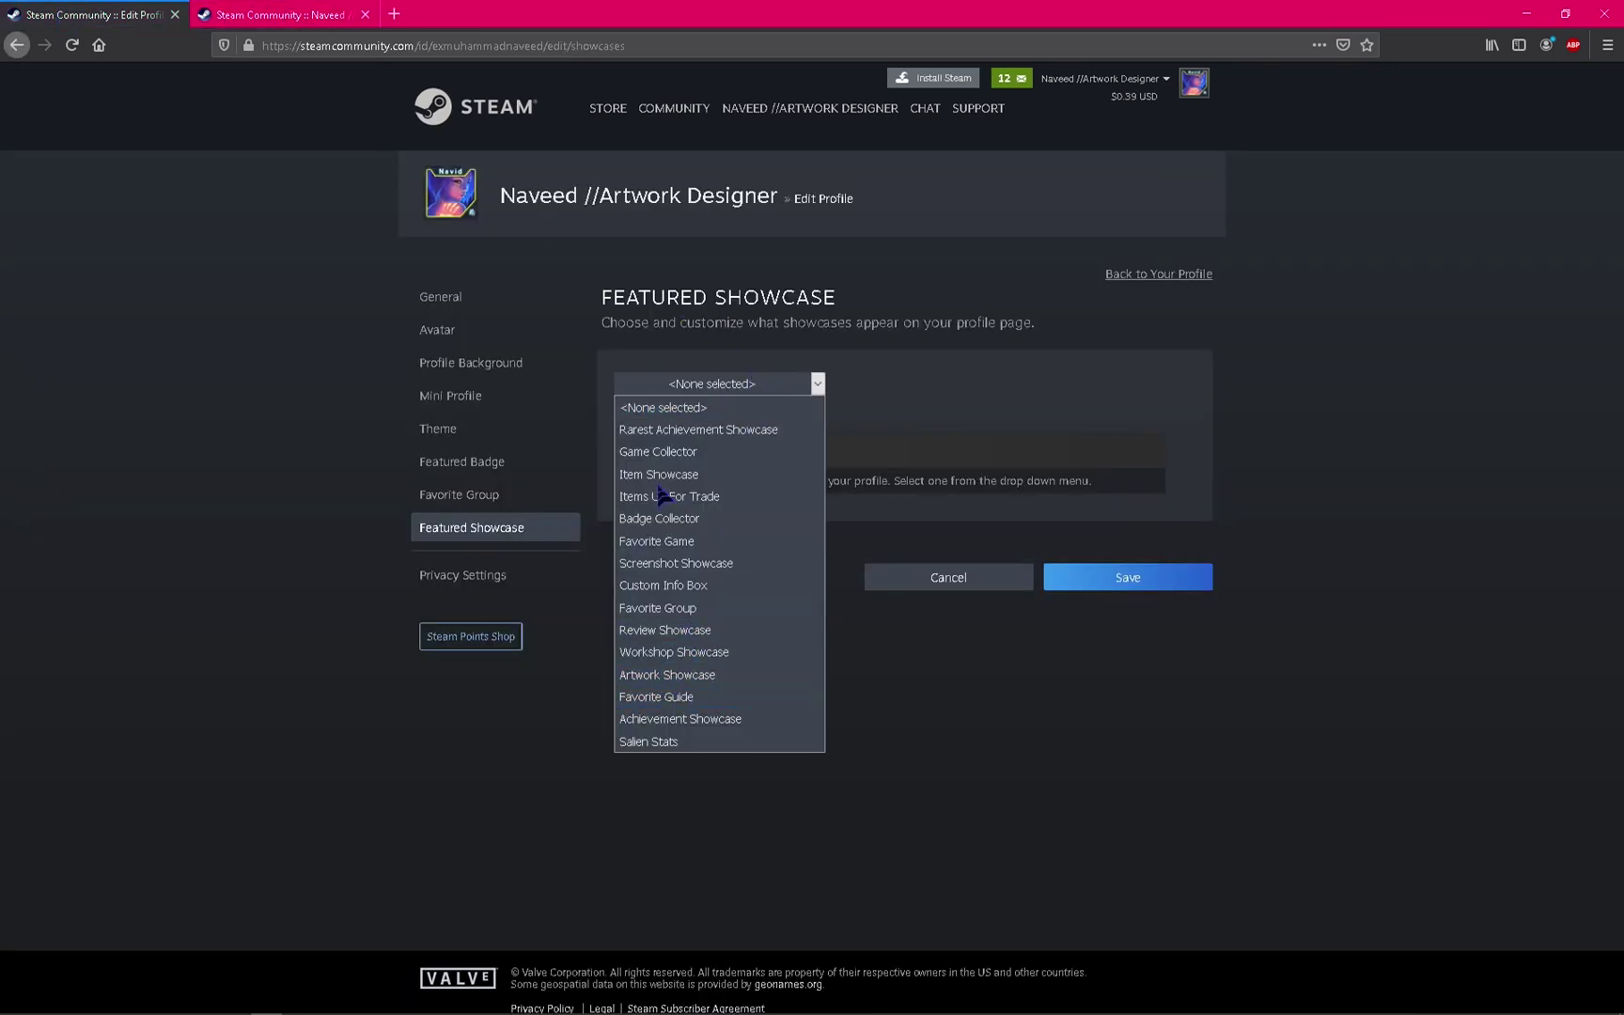
key(ctrl+Tab)
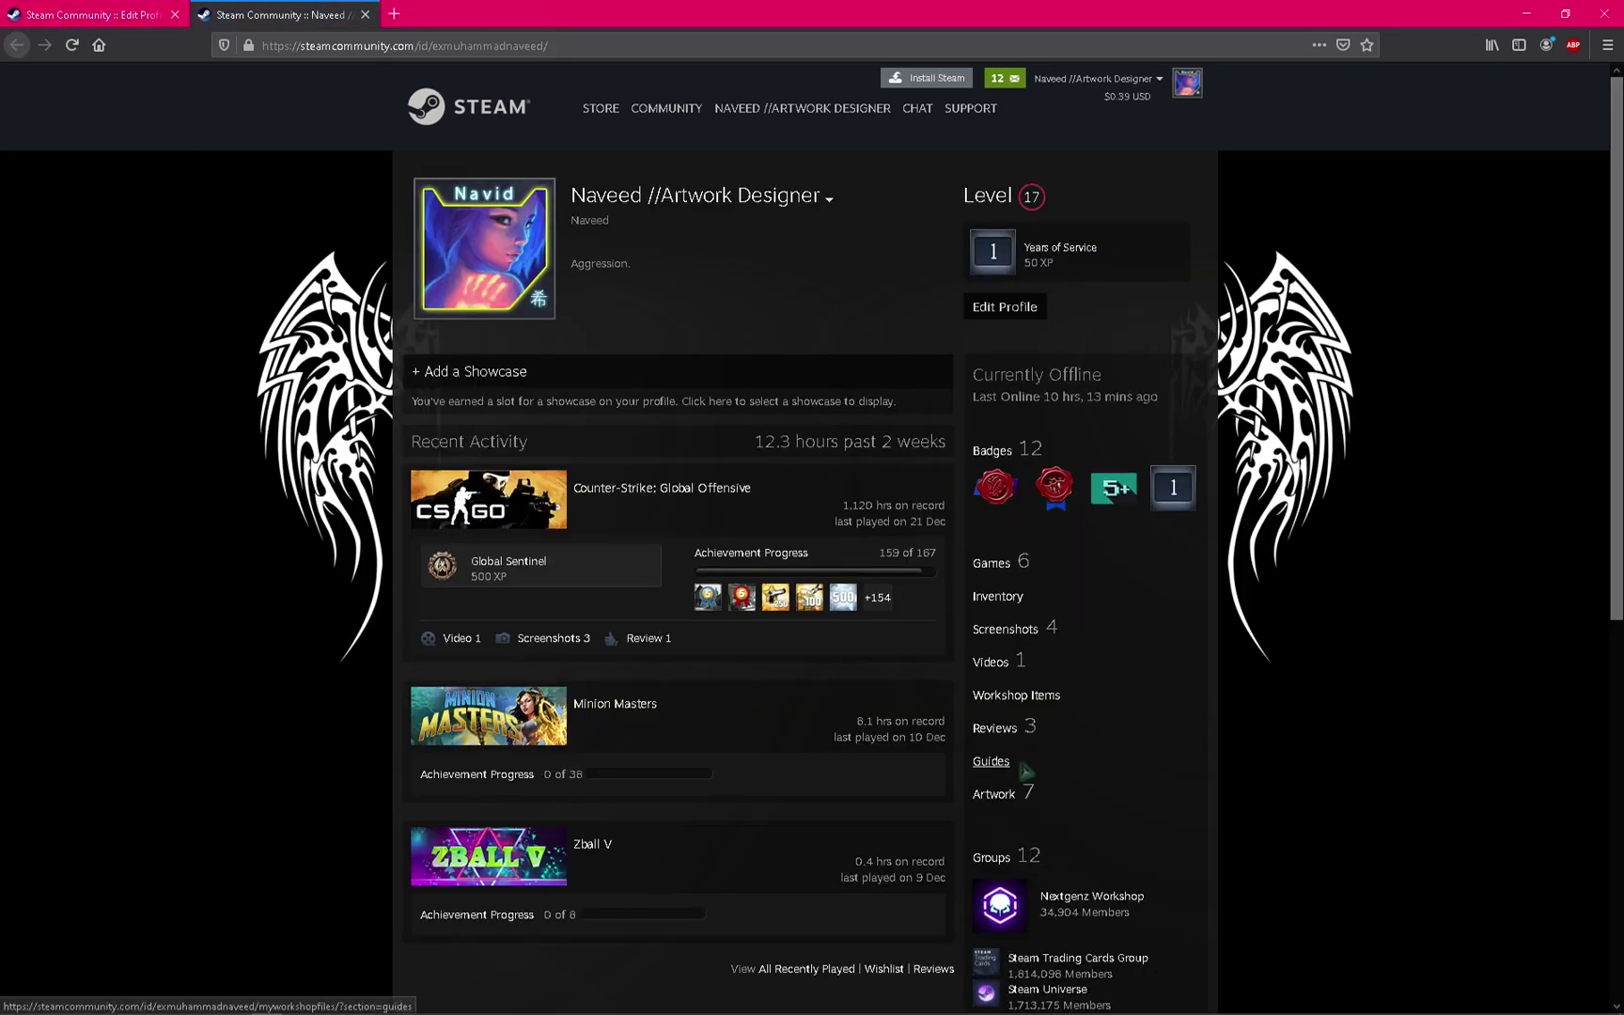
click(1027, 797)
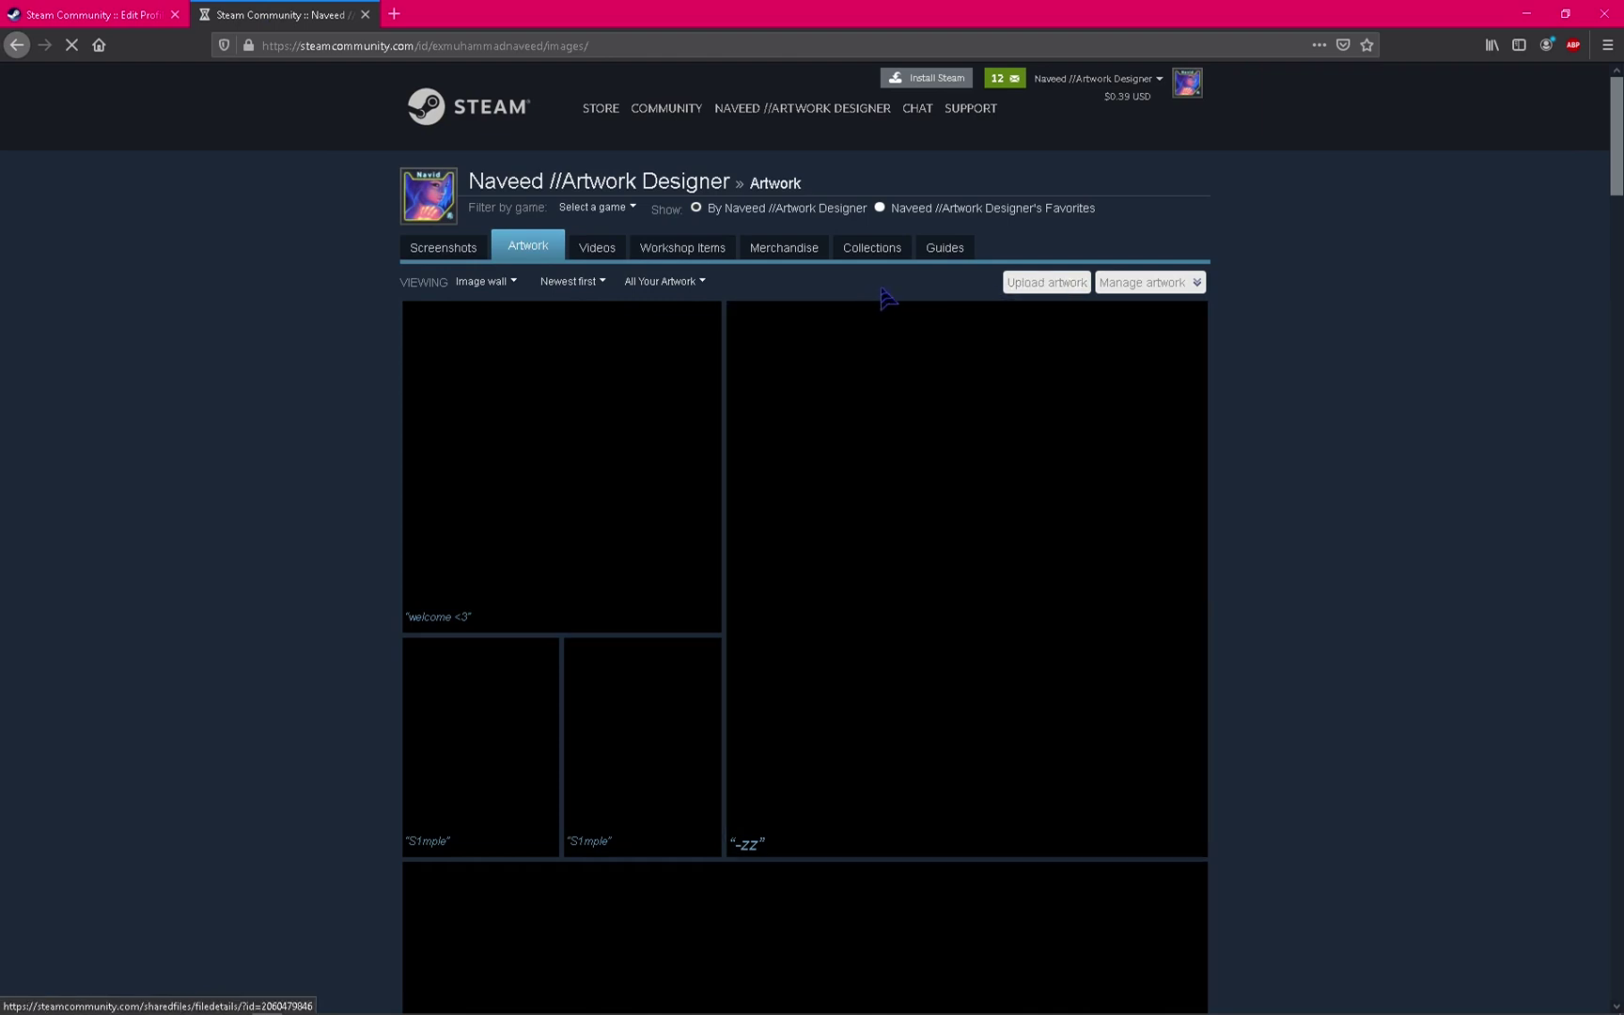
Start a new artwork upload marked as Not Game Specific.
click(1046, 292)
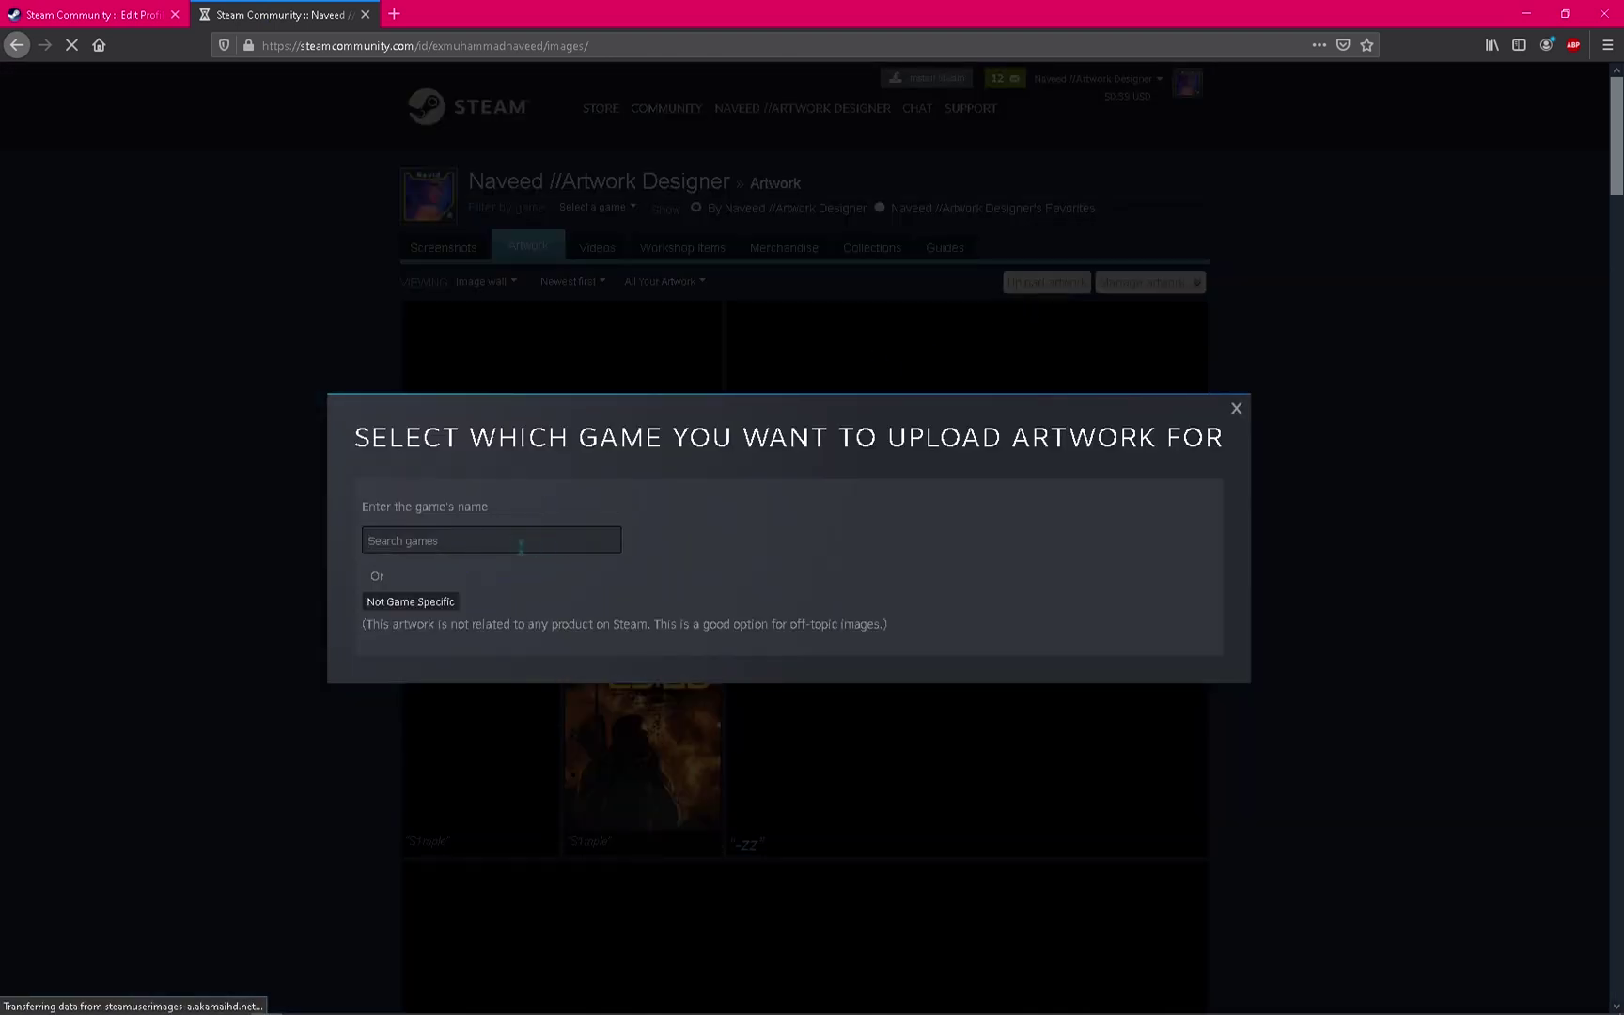
click(403, 606)
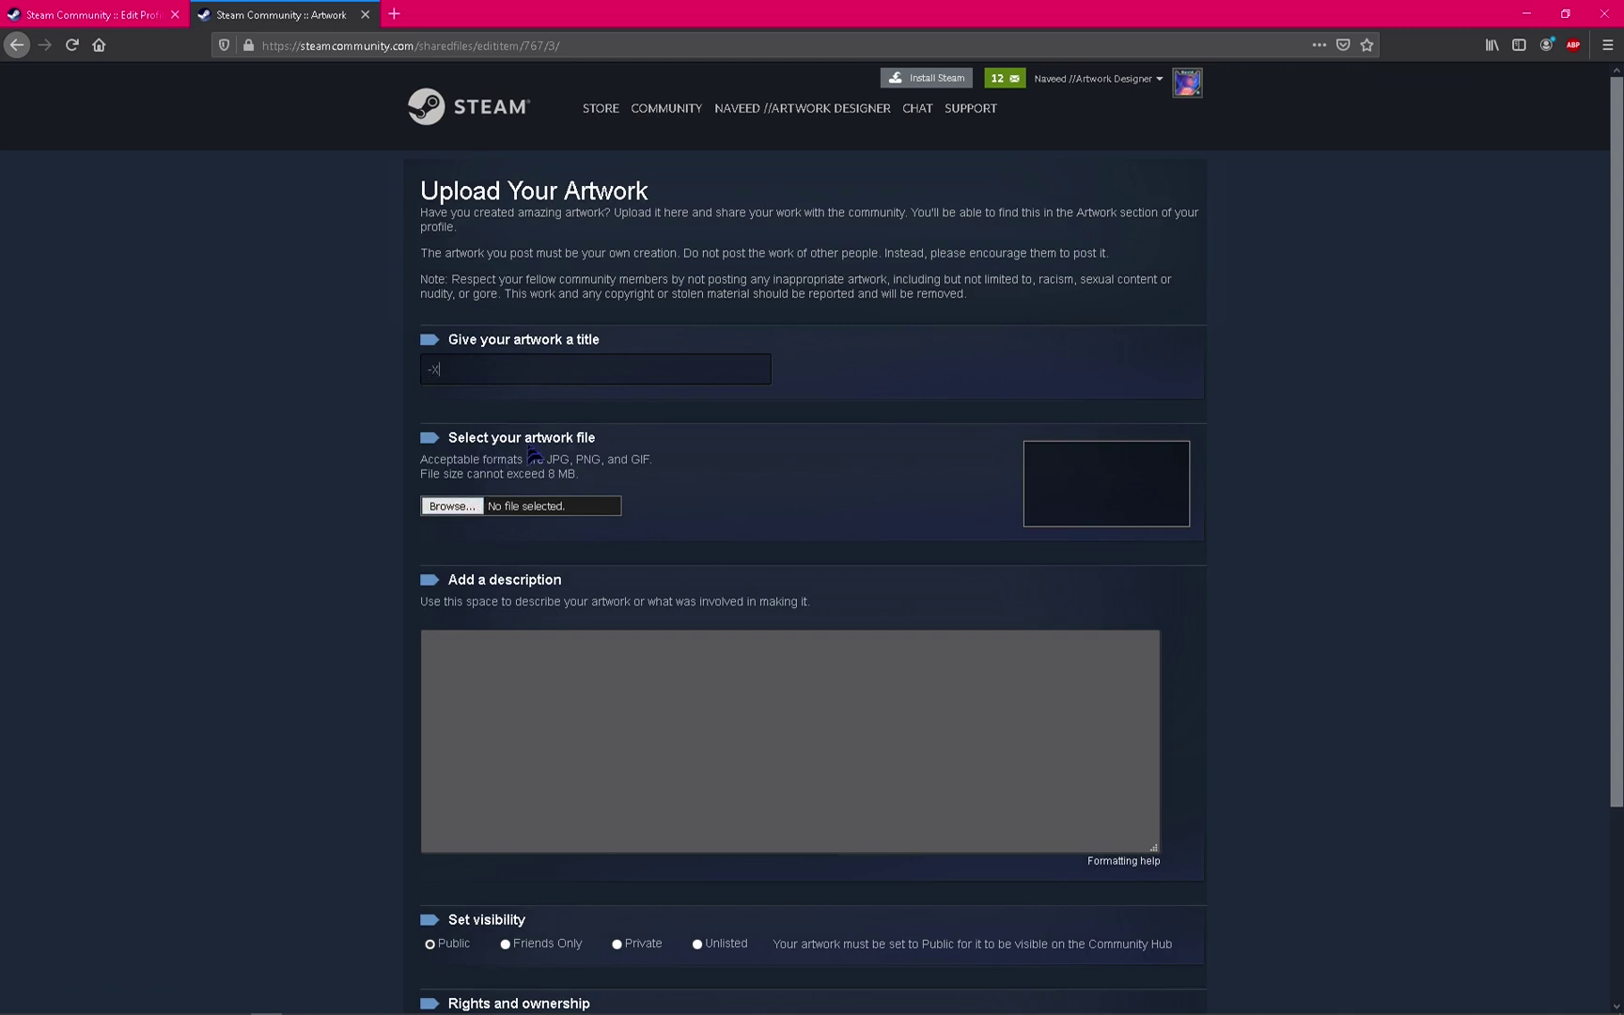
Attach ezgif.com-gif-maker (1).gif from the Desktop\artwork folder to the upload form.
click(454, 506)
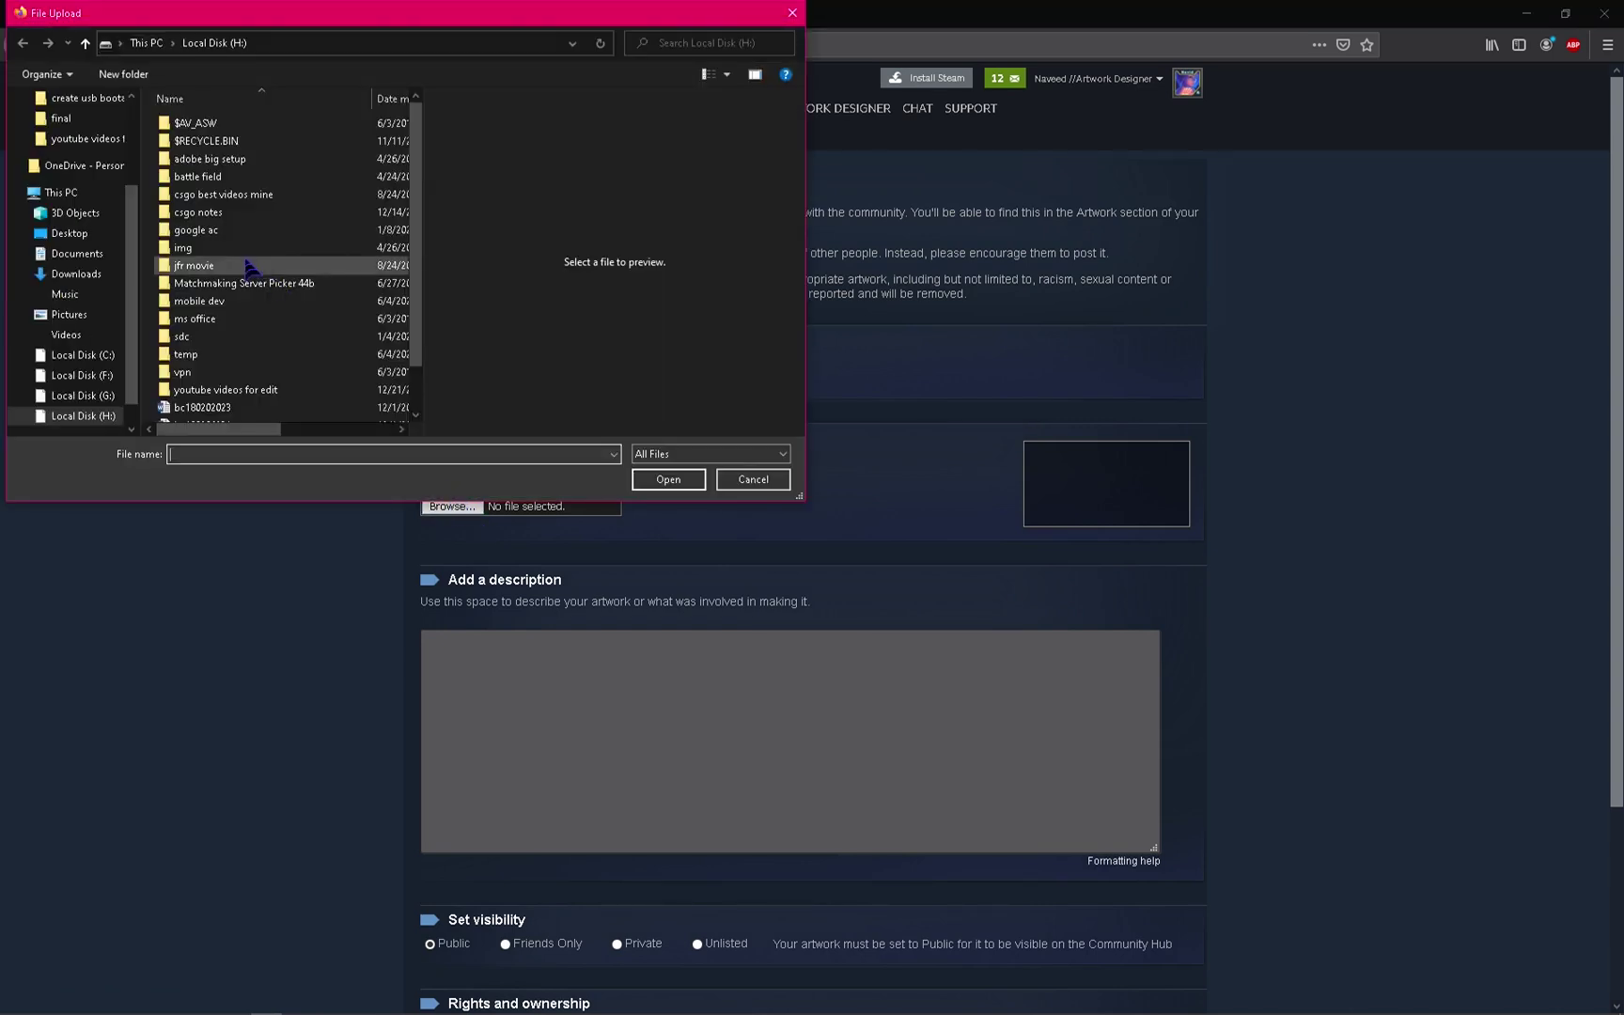
click(83, 396)
click(79, 237)
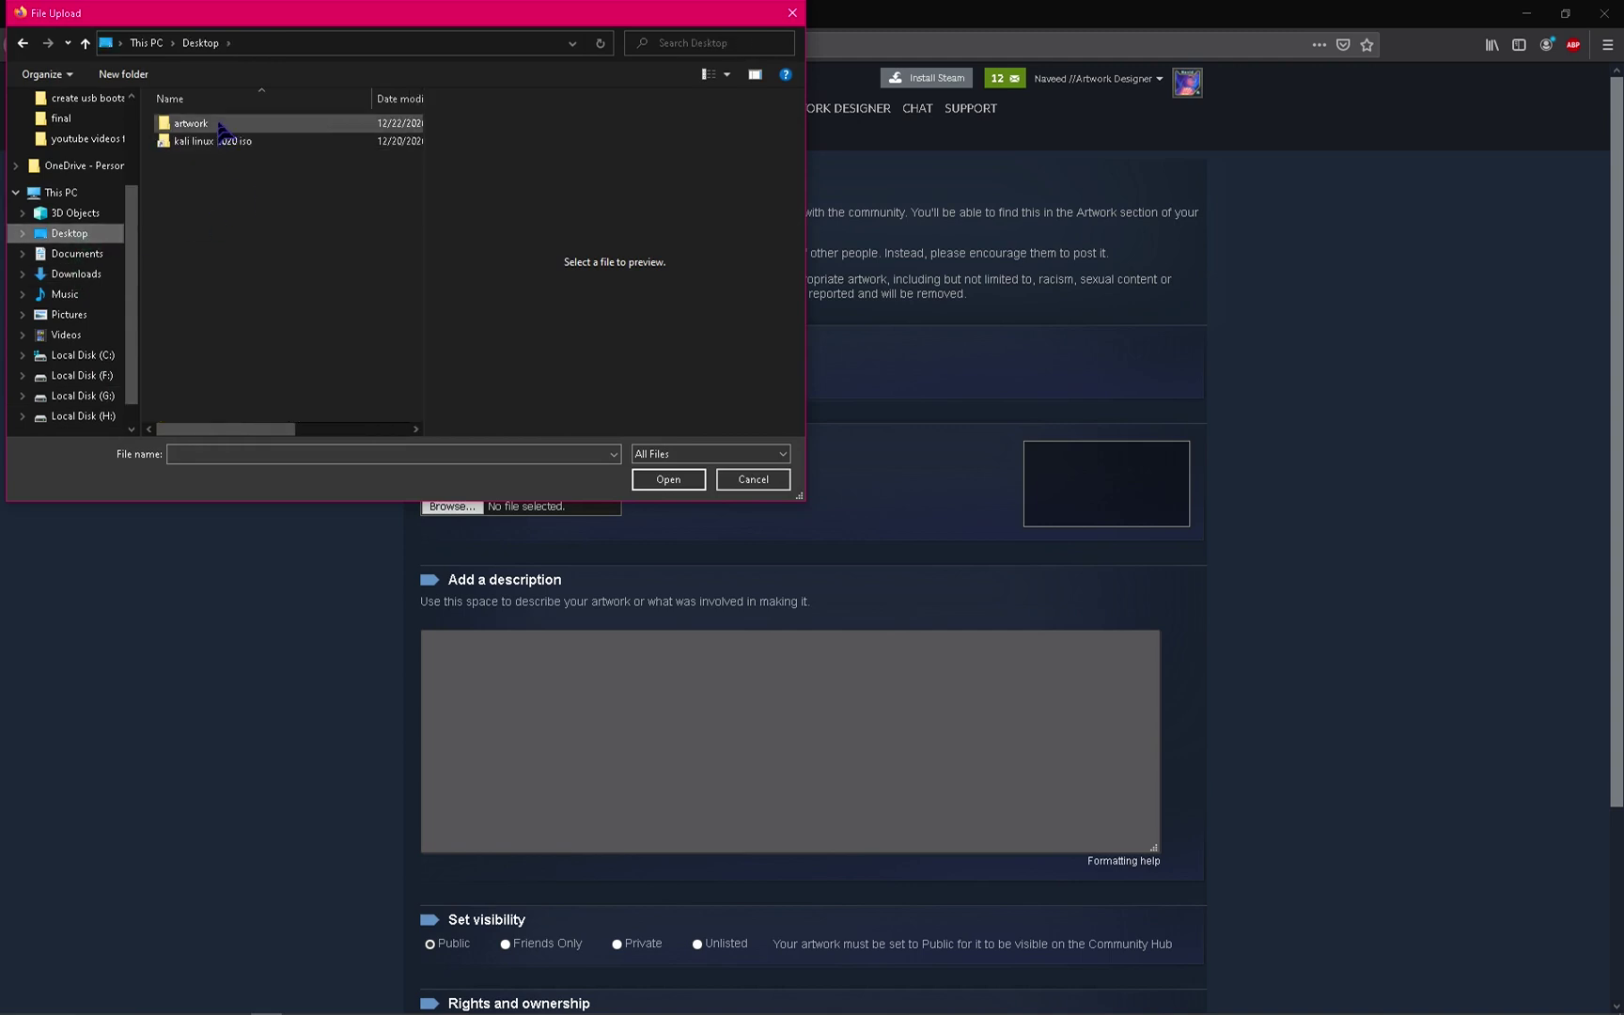
double_click(191, 126)
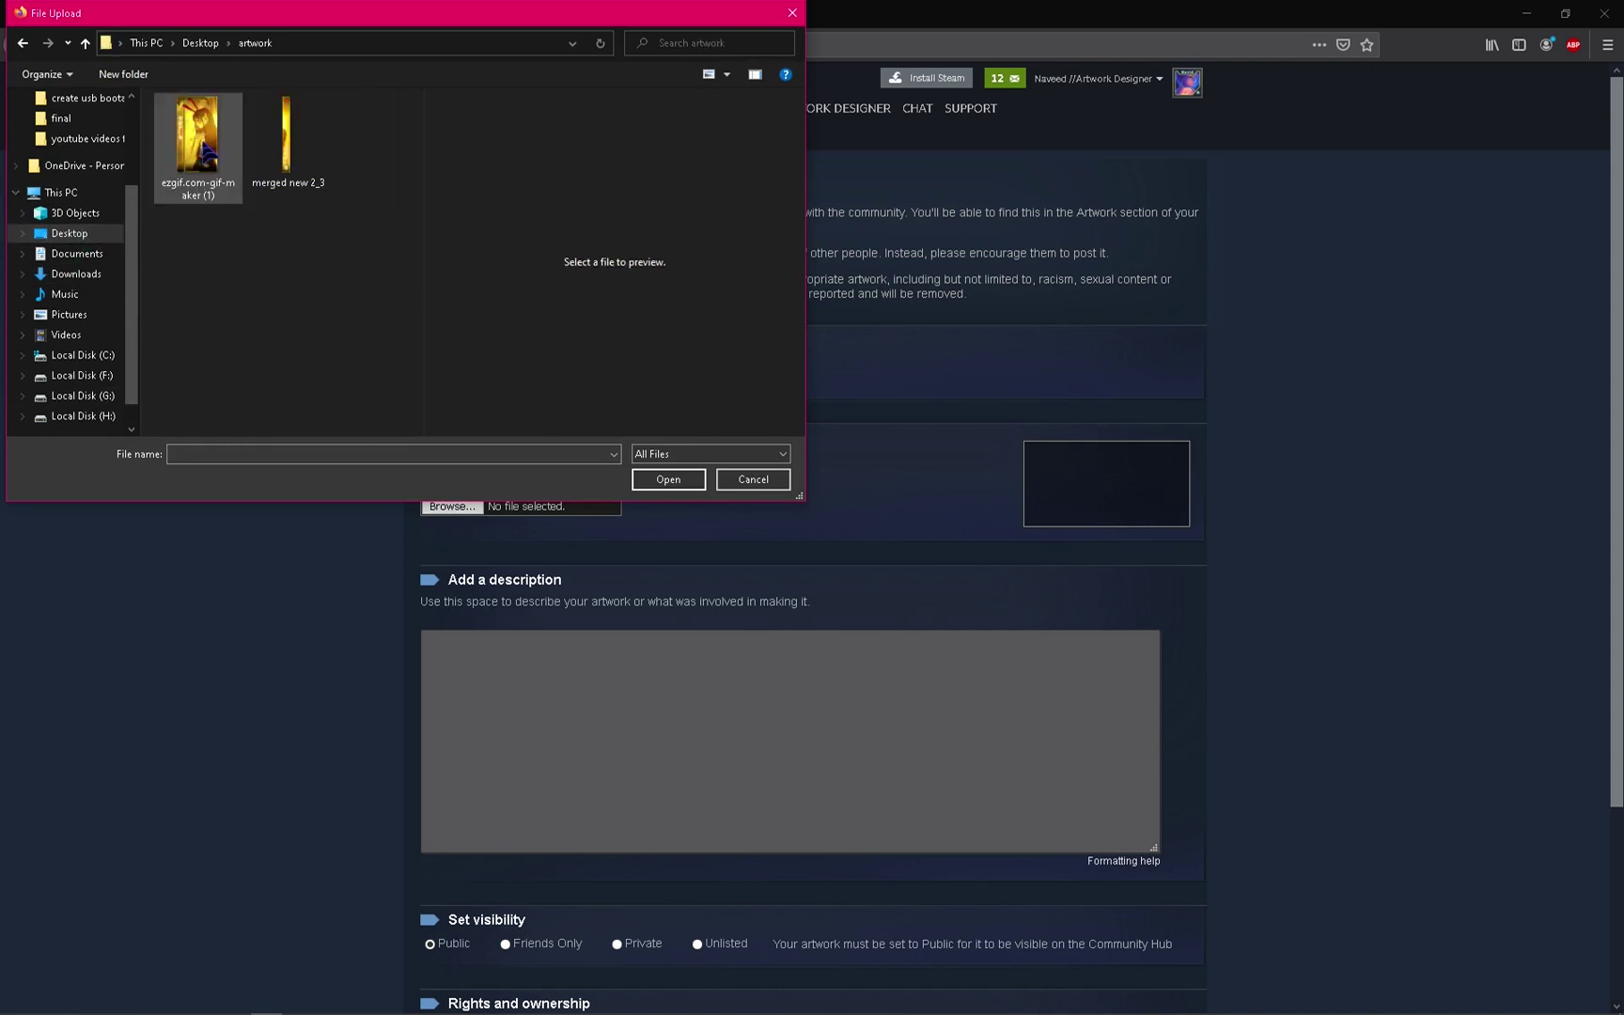
click(197, 141)
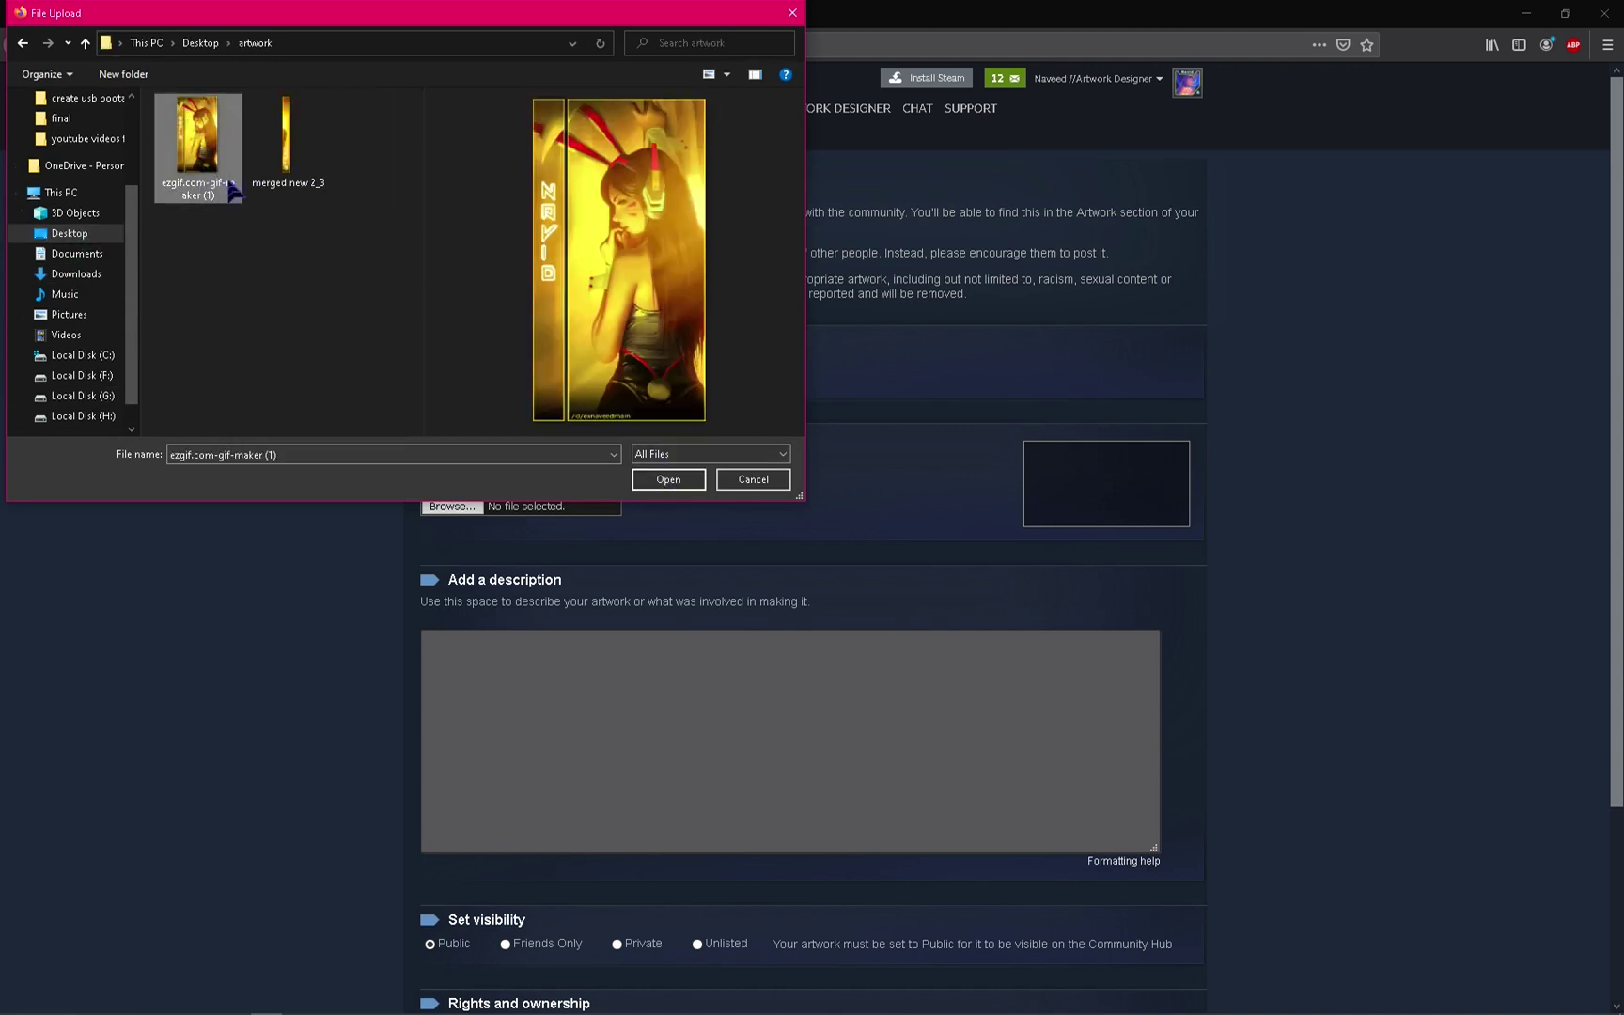
click(673, 481)
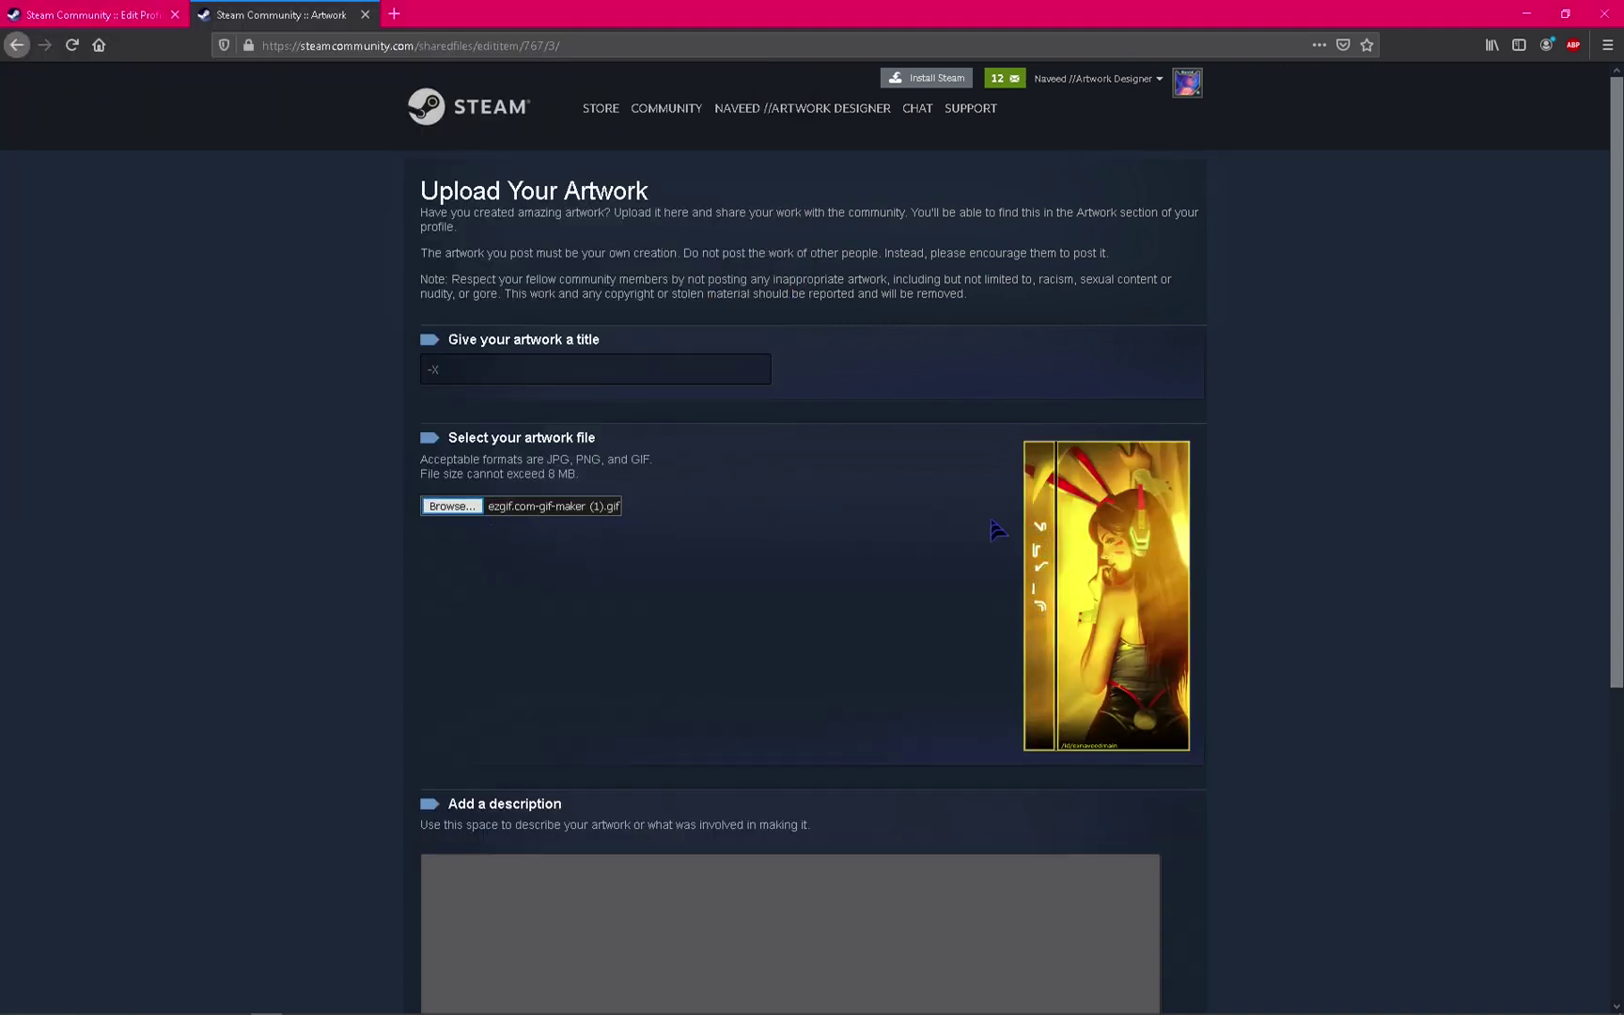
Tick 'I certify that I created this artwork' on the upload form.
scroll(645, 512, down, 5)
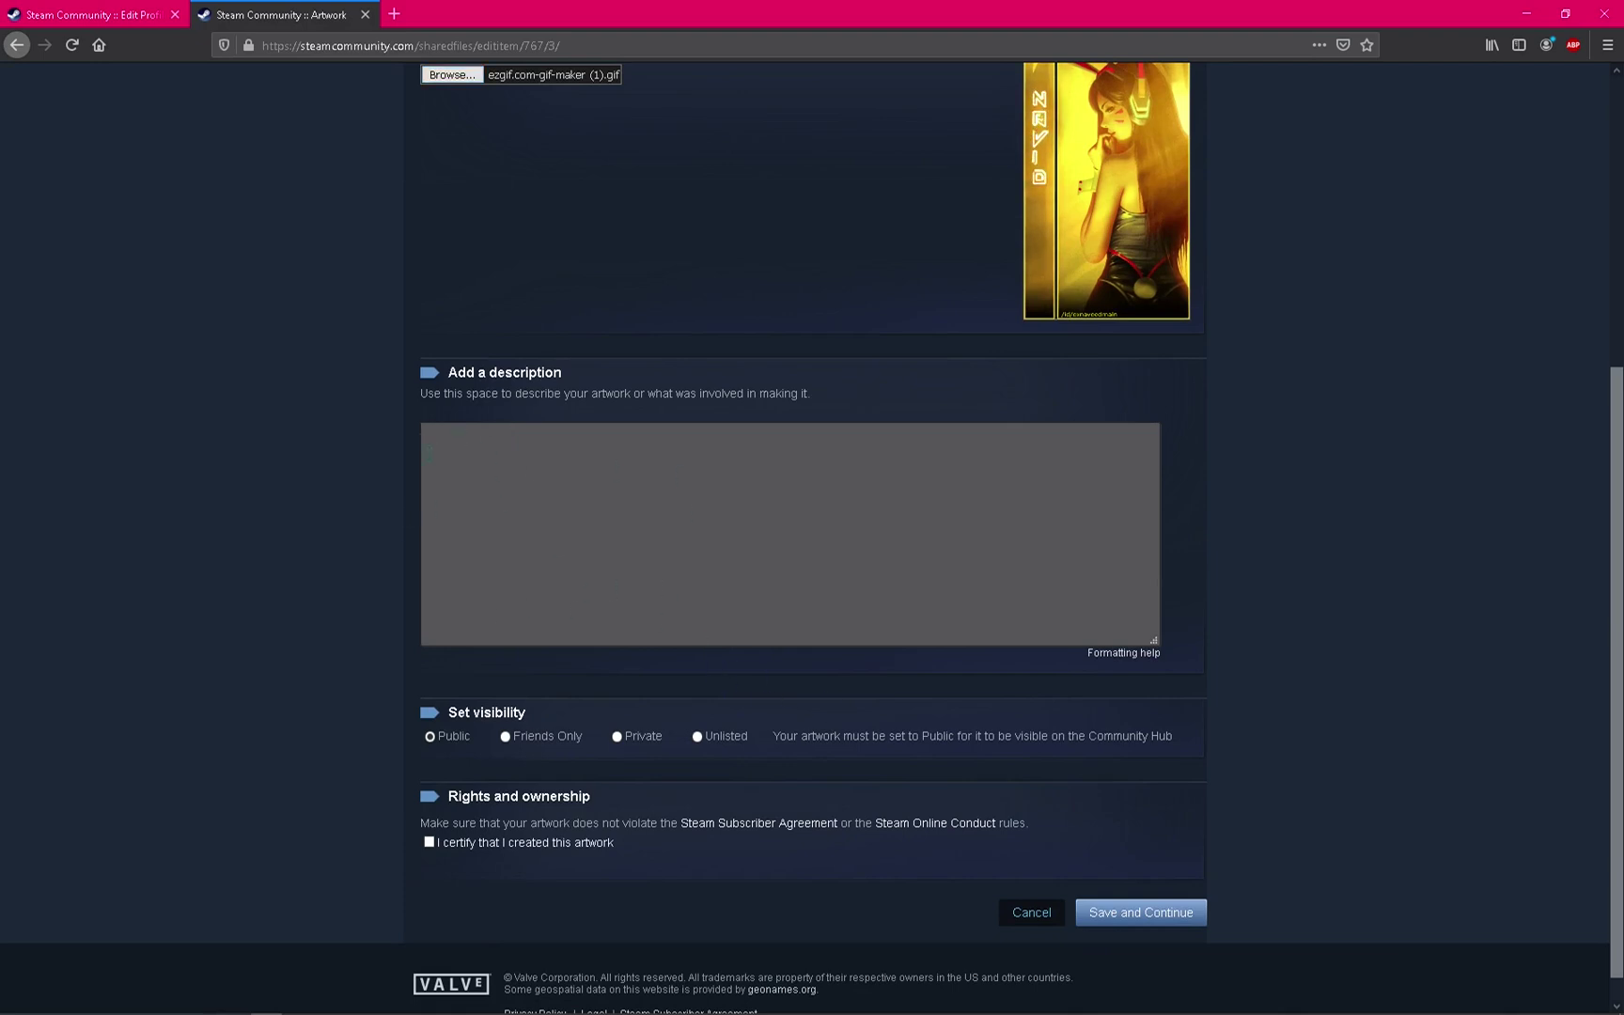
click(429, 843)
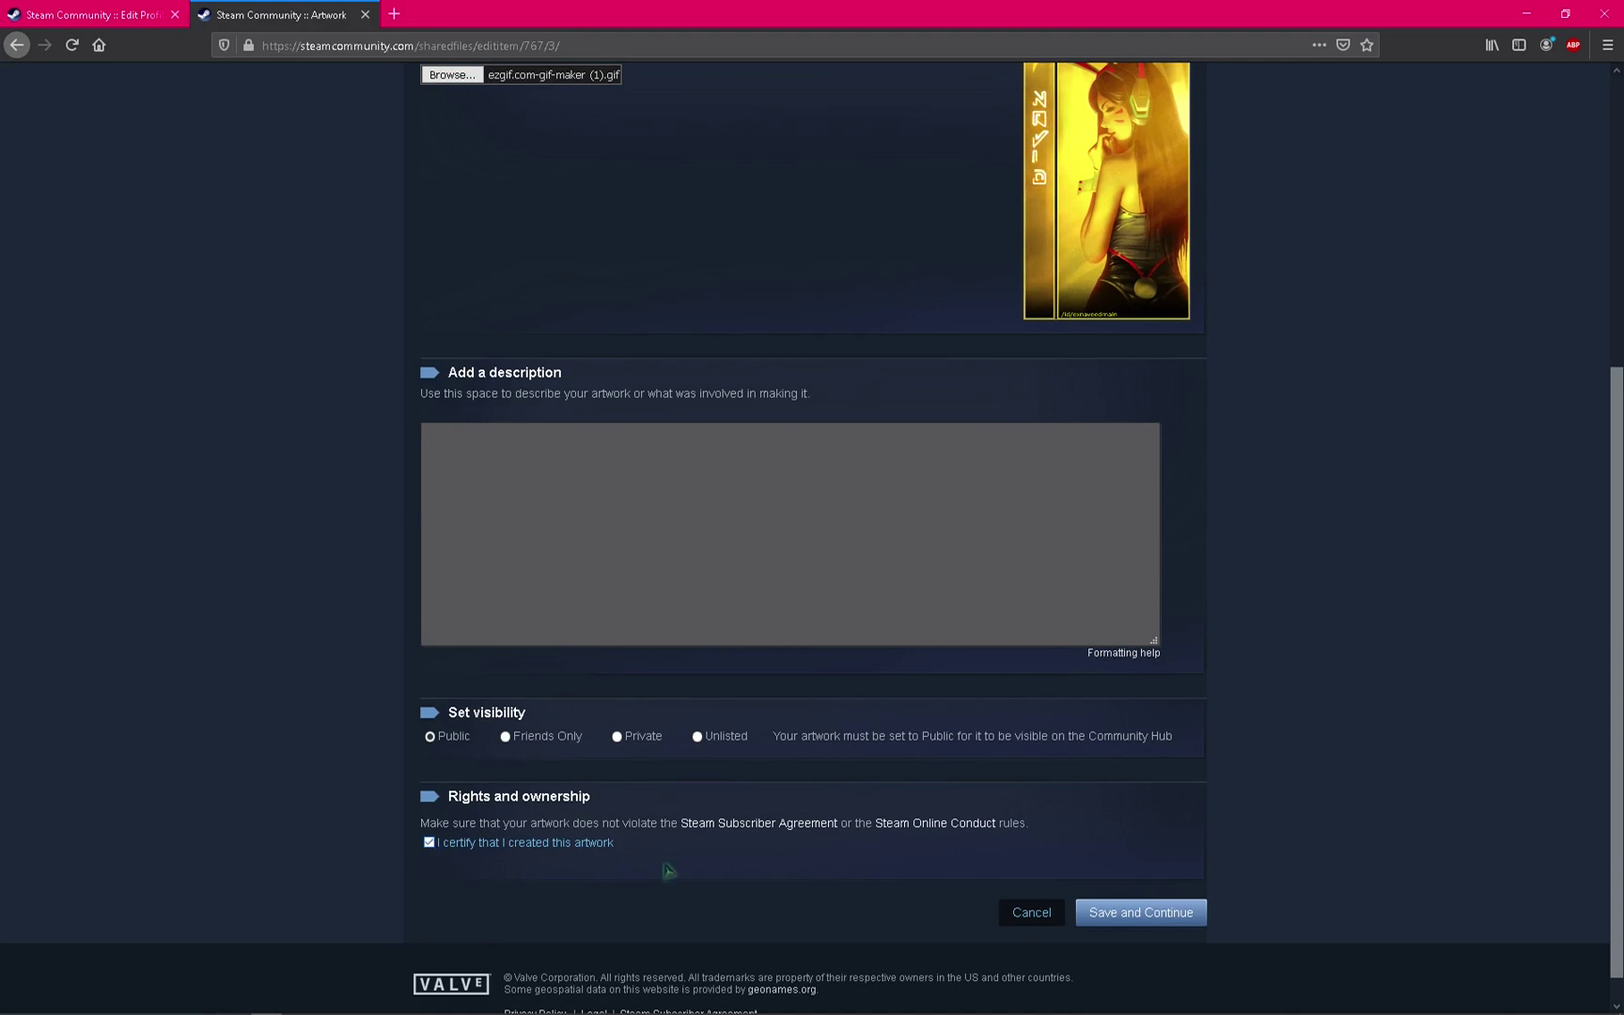
scroll(900, 467, up, 5)
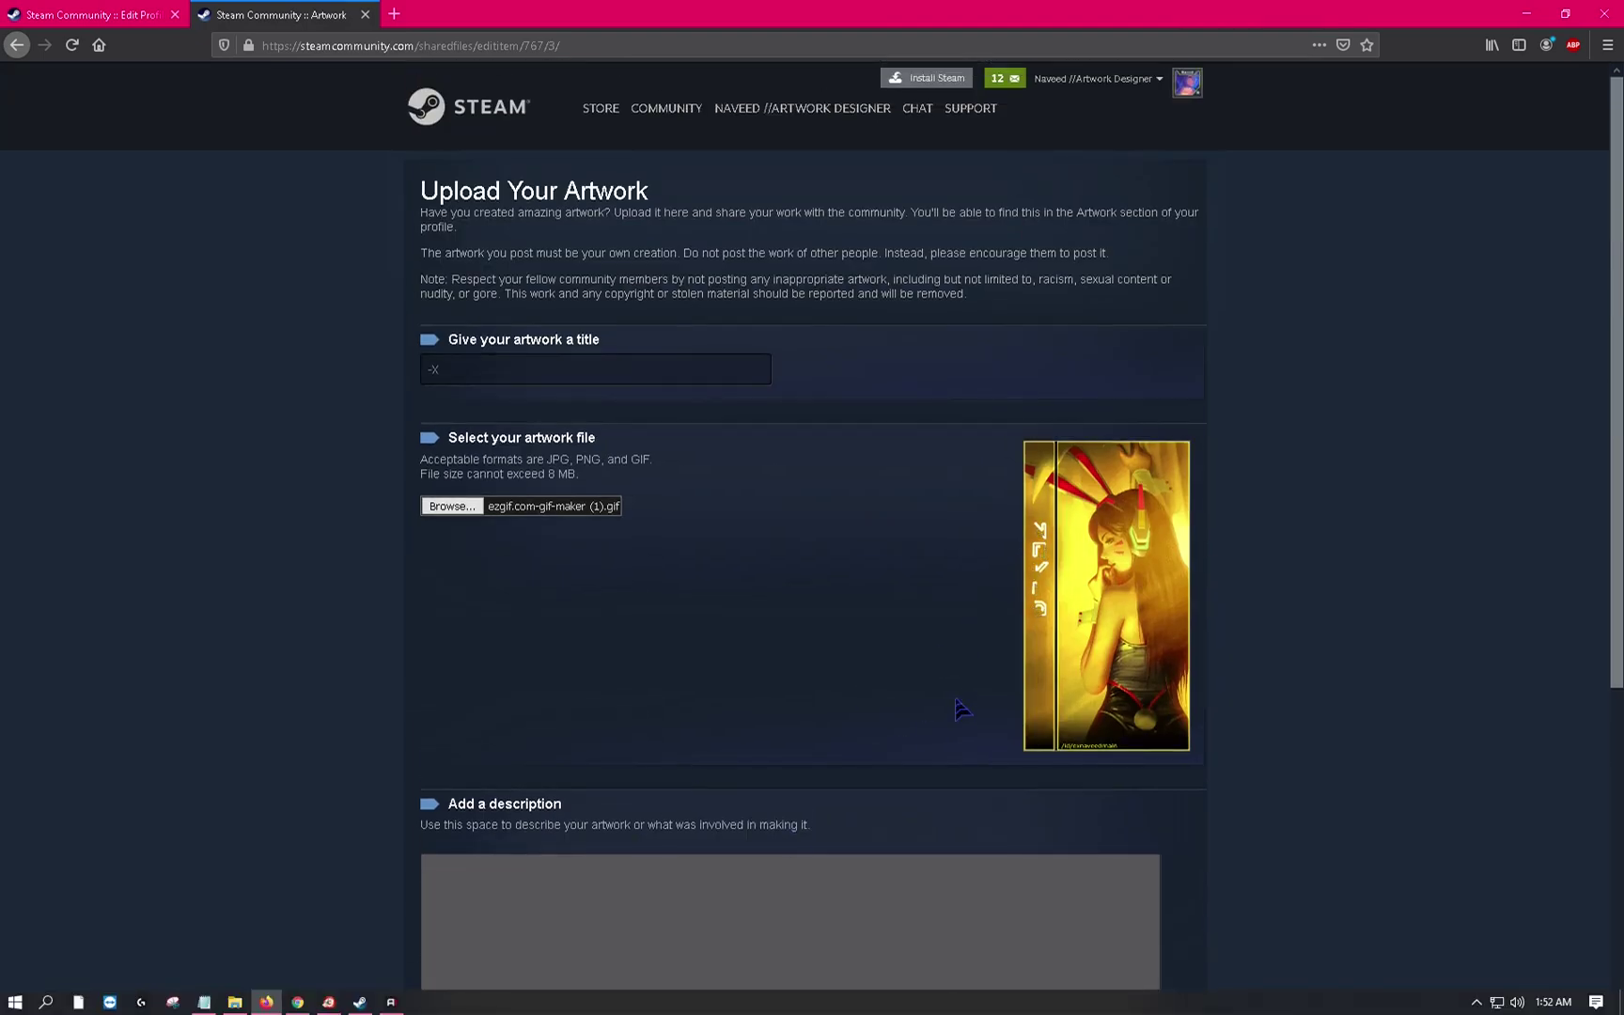
scroll(971, 701, down, 3)
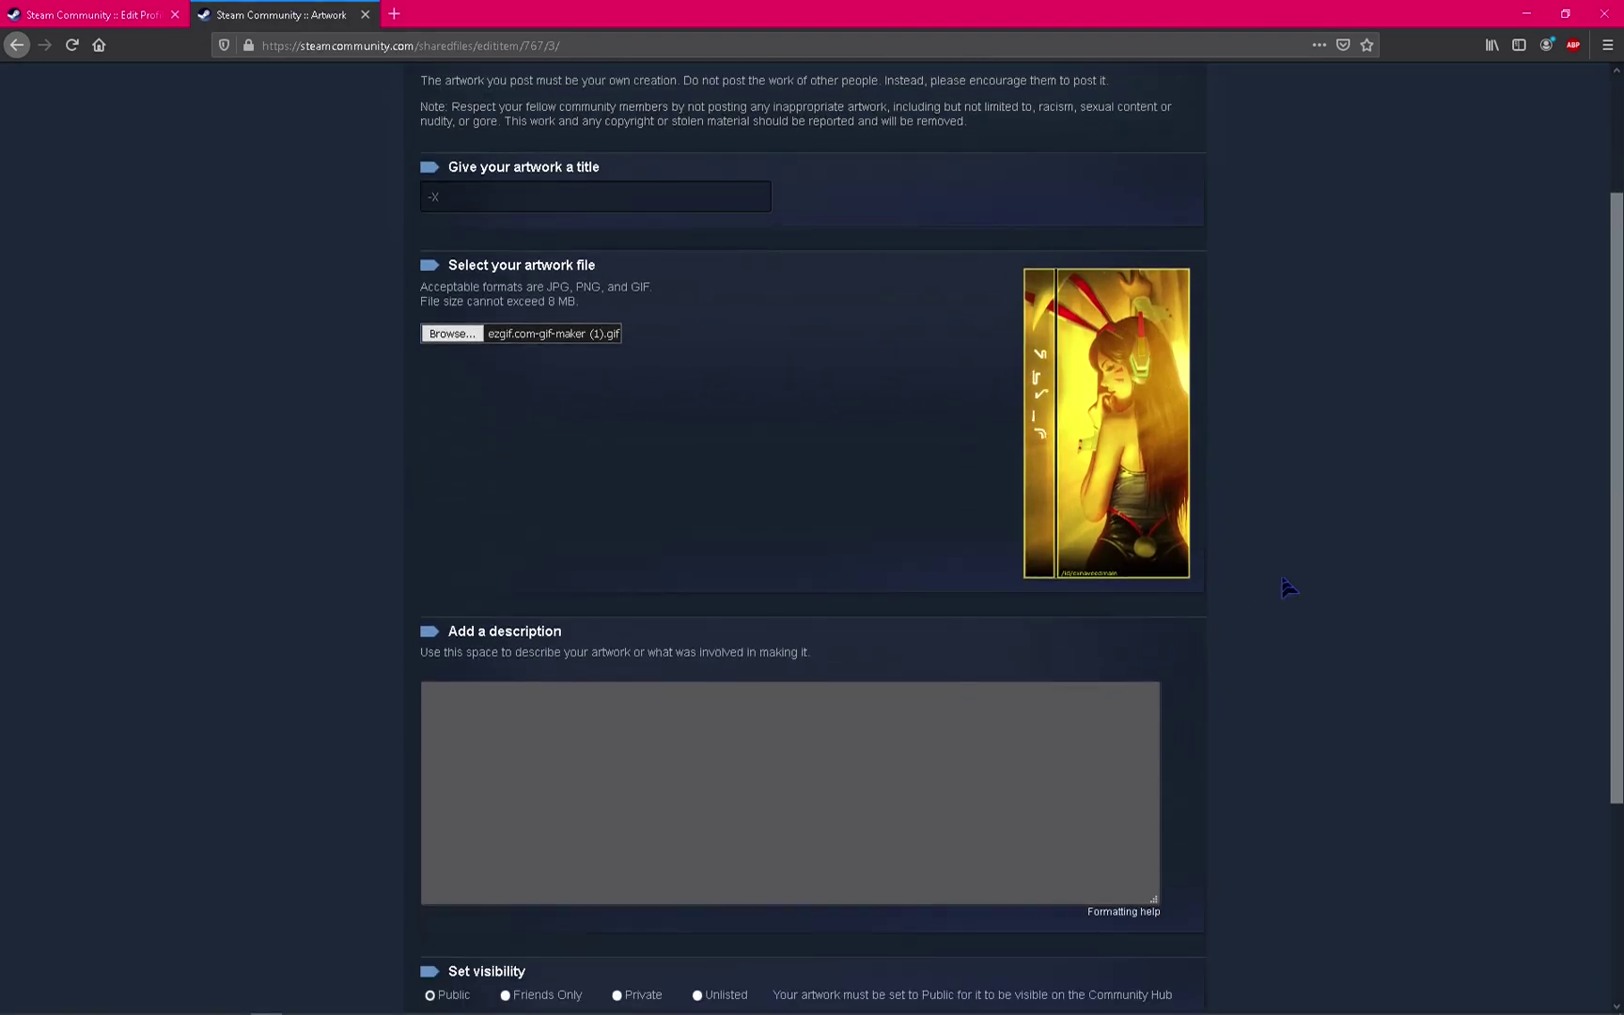
Inspect the upload page, switch devtools to the Console, and bring up the Notepad jQuery snippets.
right_click(1262, 520)
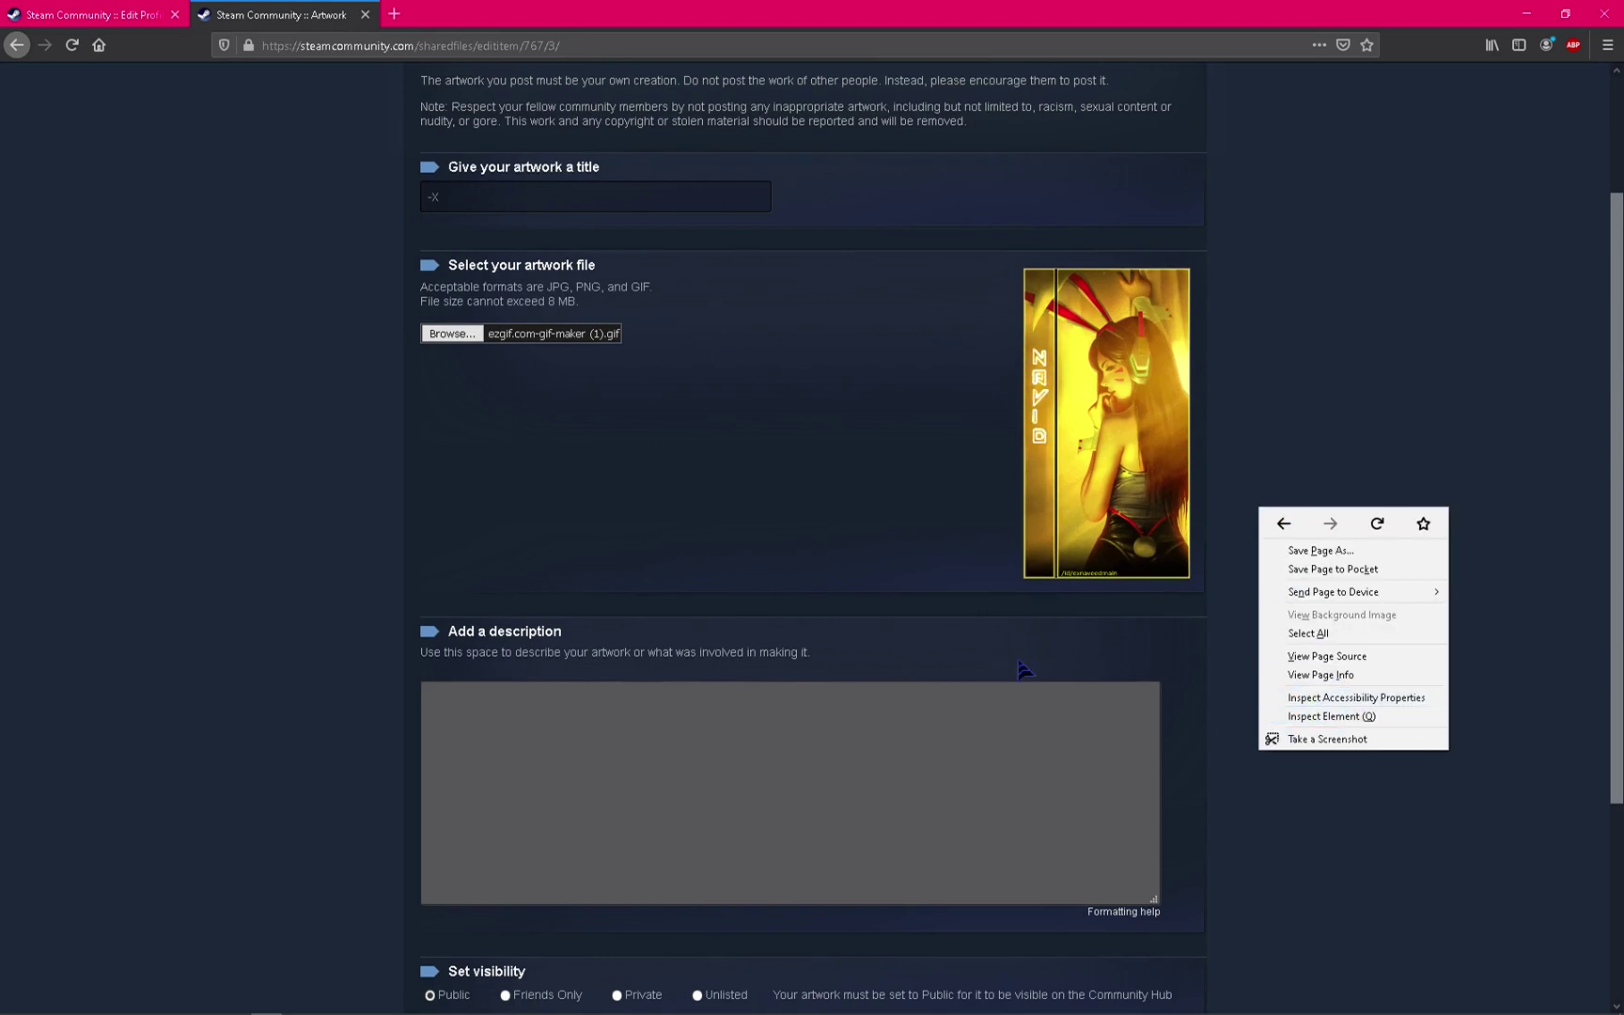
click(1350, 718)
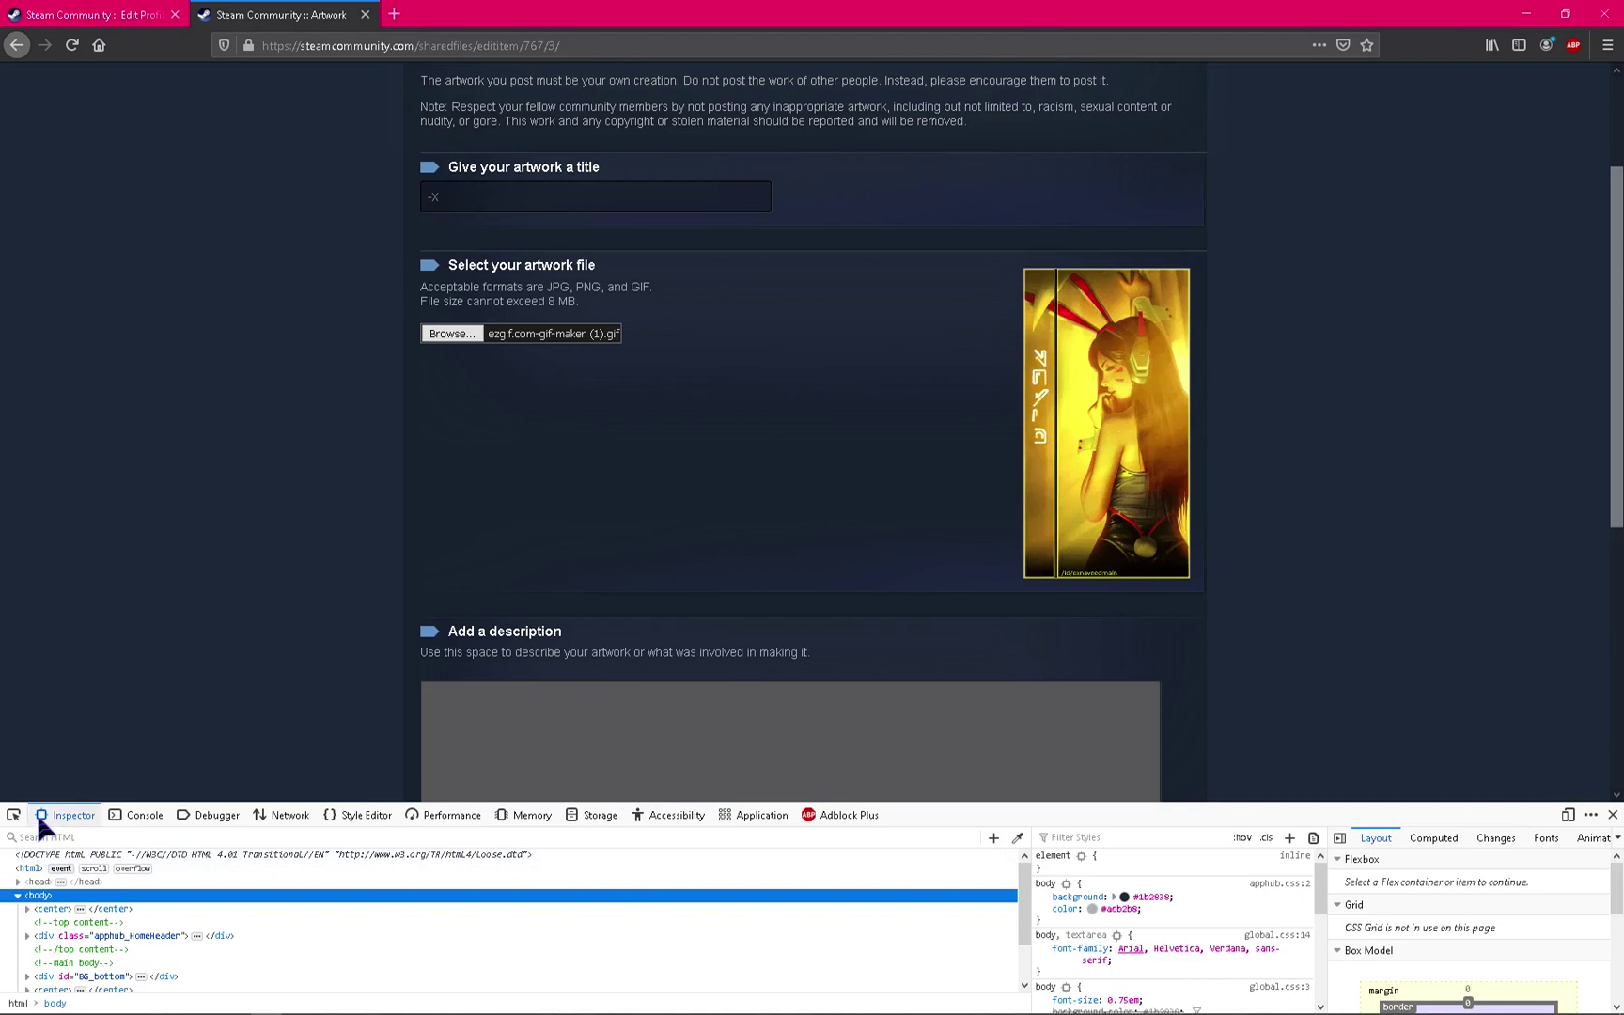
click(141, 817)
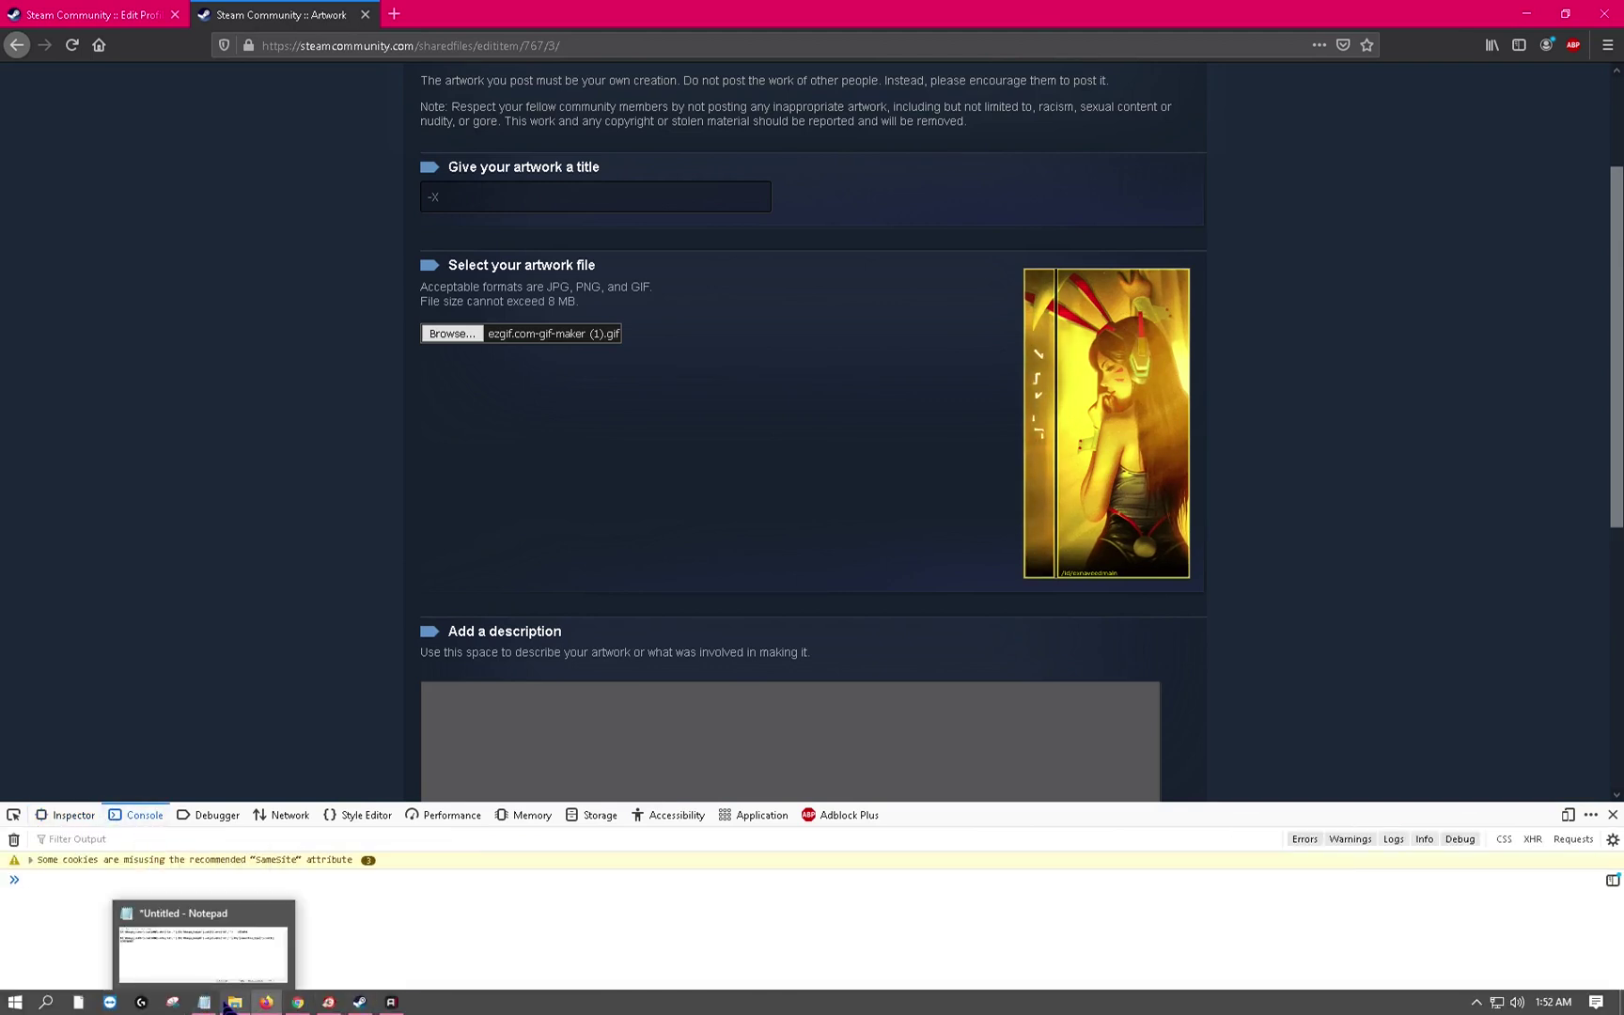
click(207, 1003)
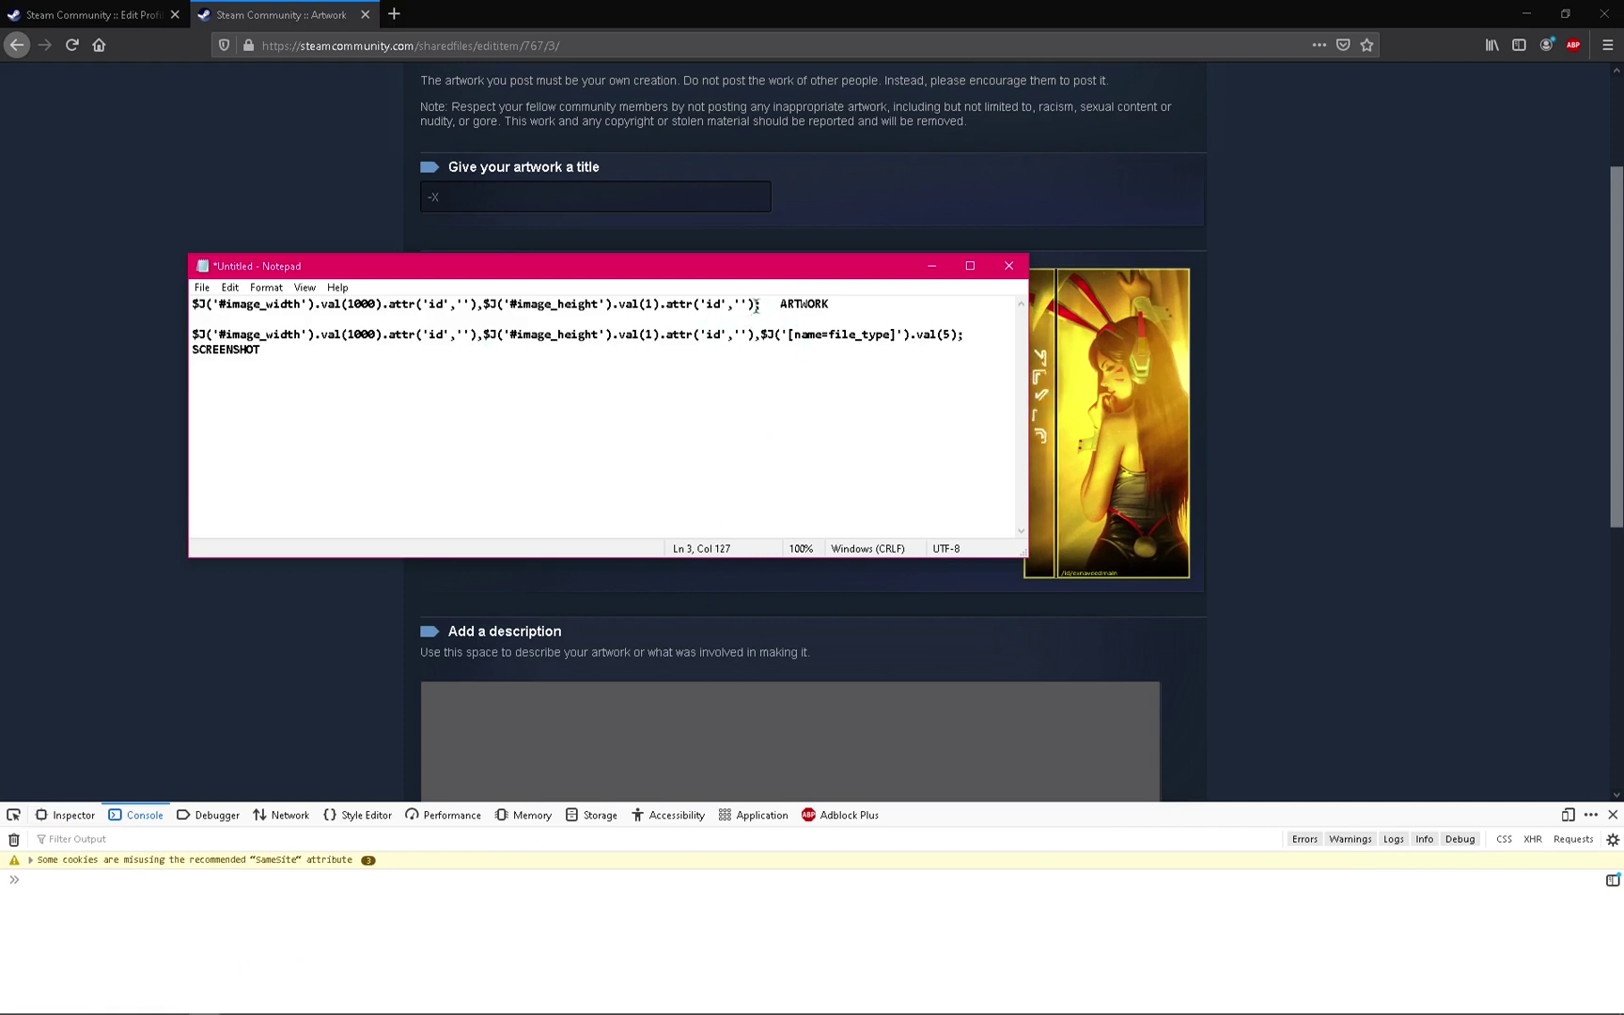
Copy the ARTWORK snippet on line 1, which sets image width 1000 and height 1.
drag(763, 304, 172, 286)
right_click(223, 297)
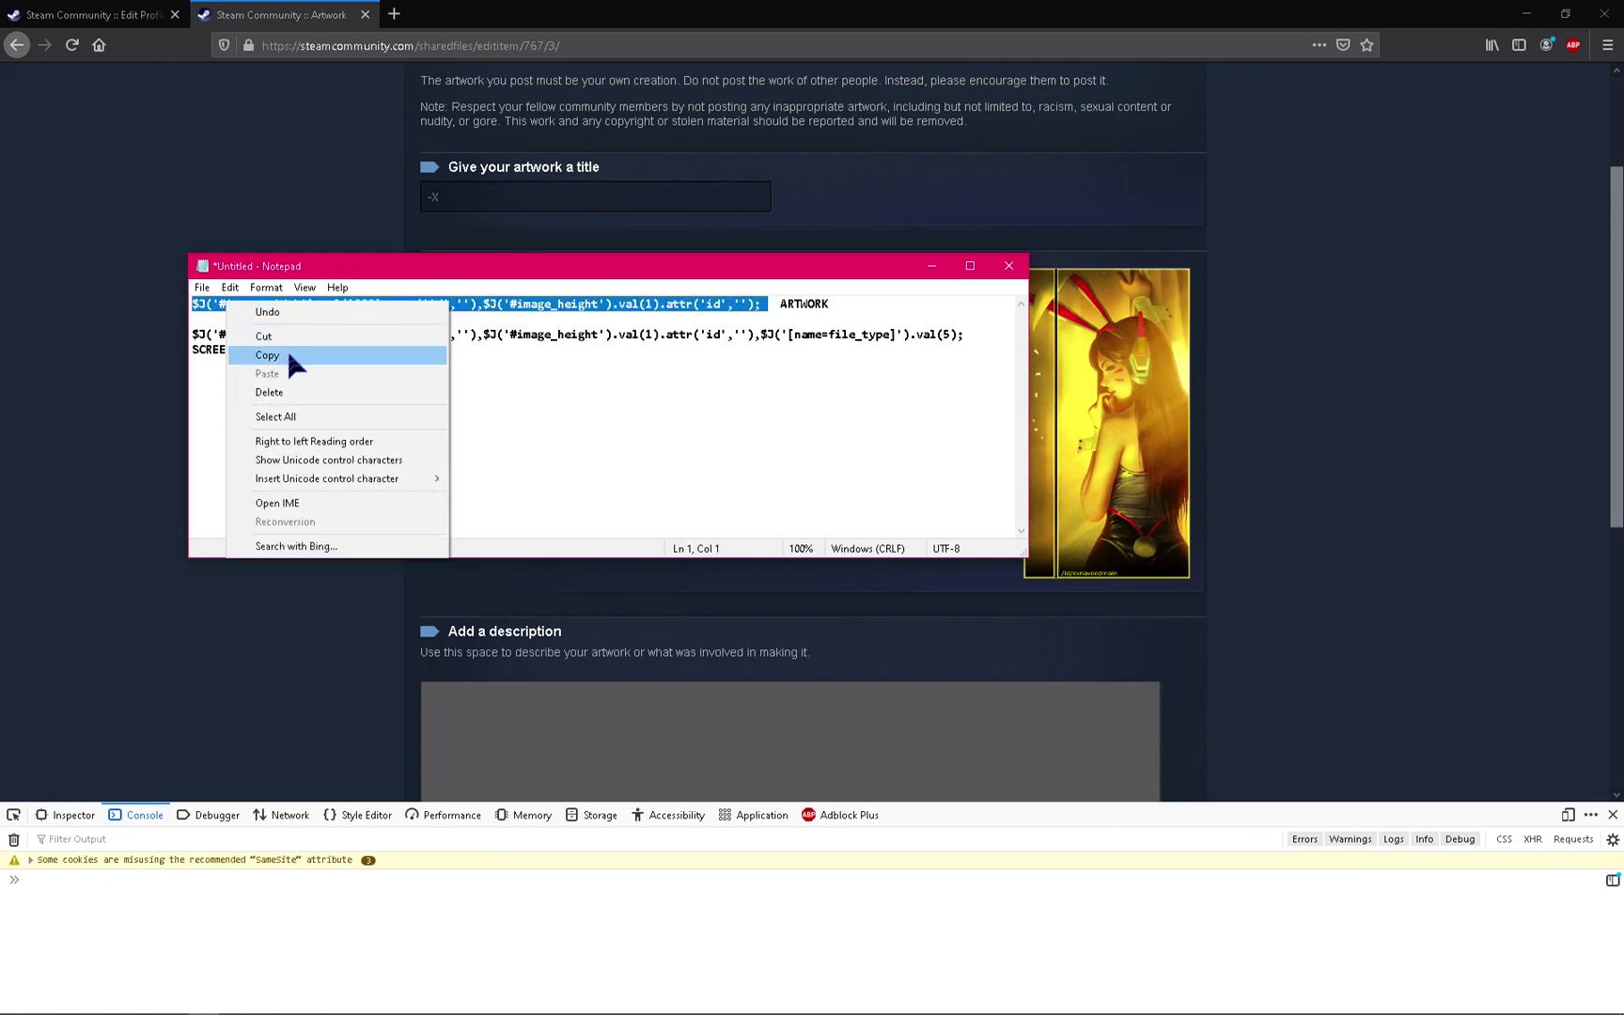
click(287, 356)
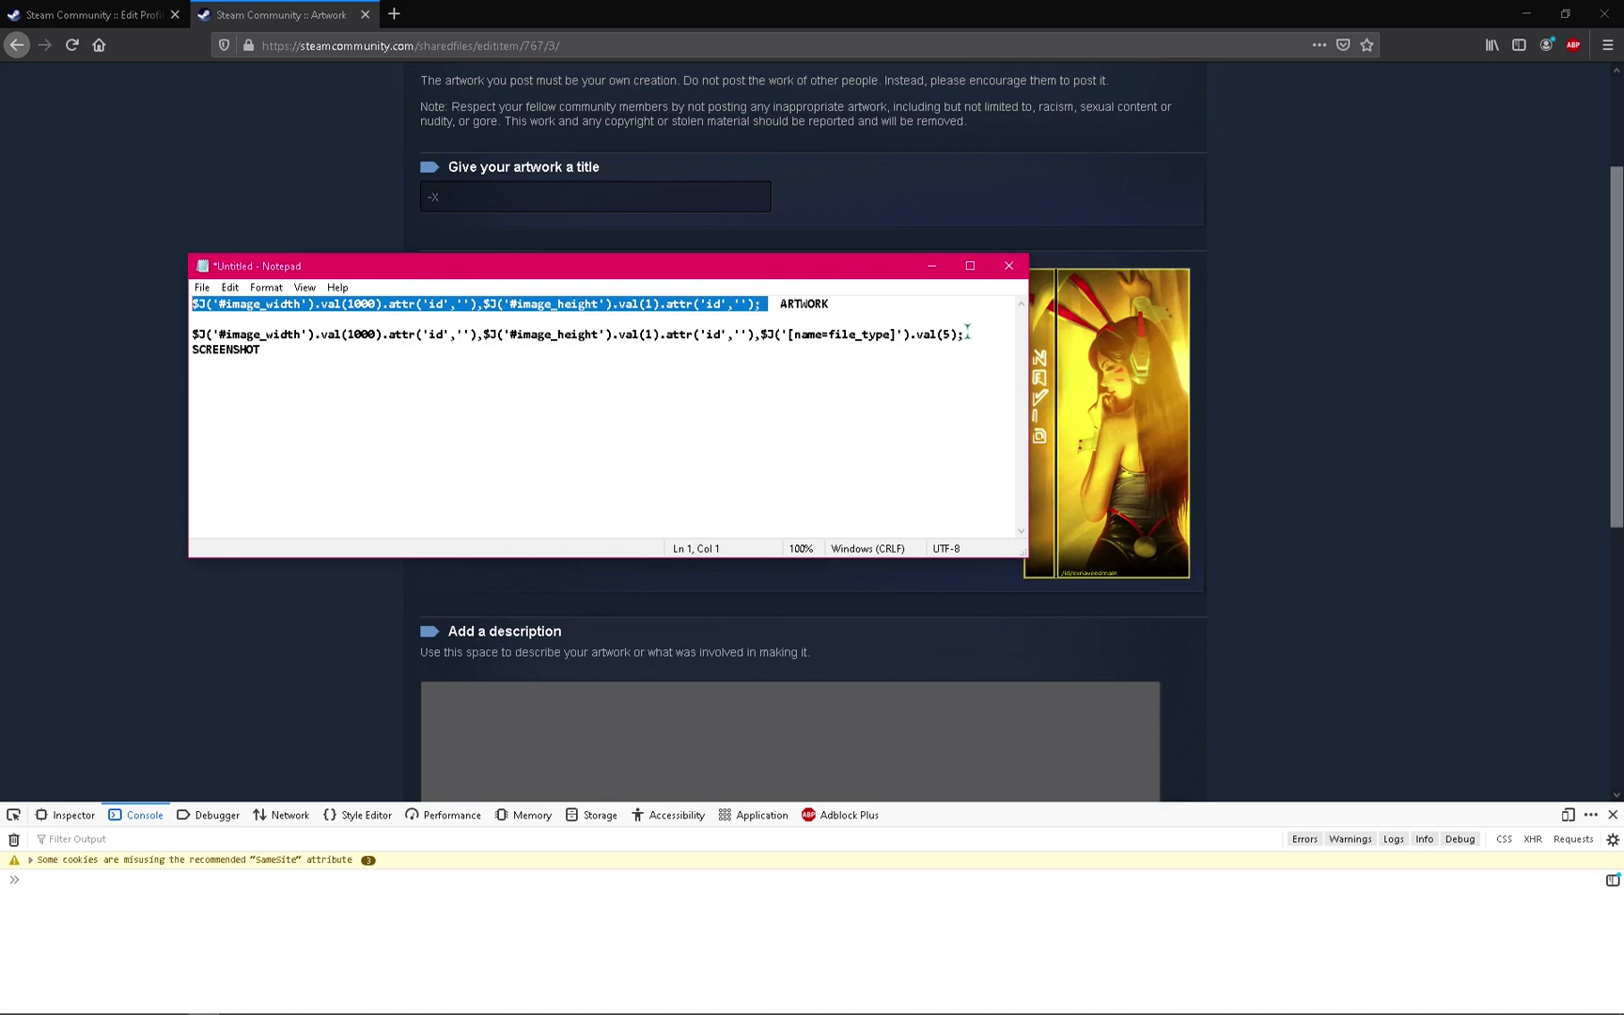
drag(968, 334, 175, 331)
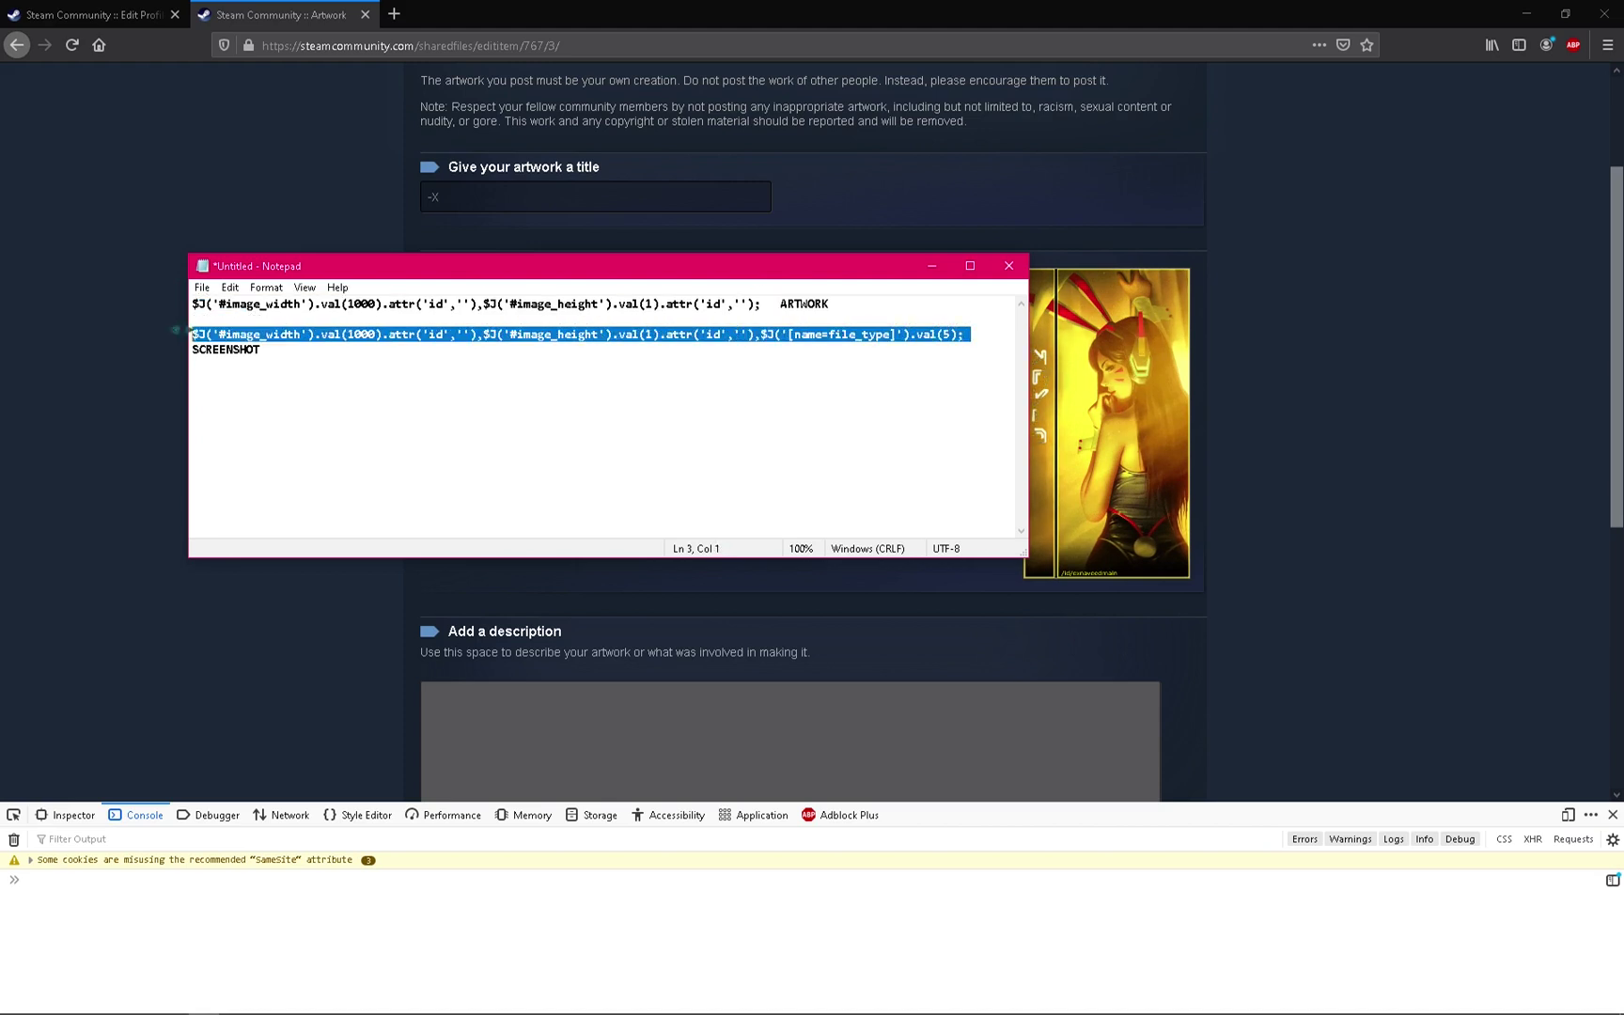
Enable console pasting with 'allow pasting', then paste and run the ARTWORK width/height snippet.
click(190, 890)
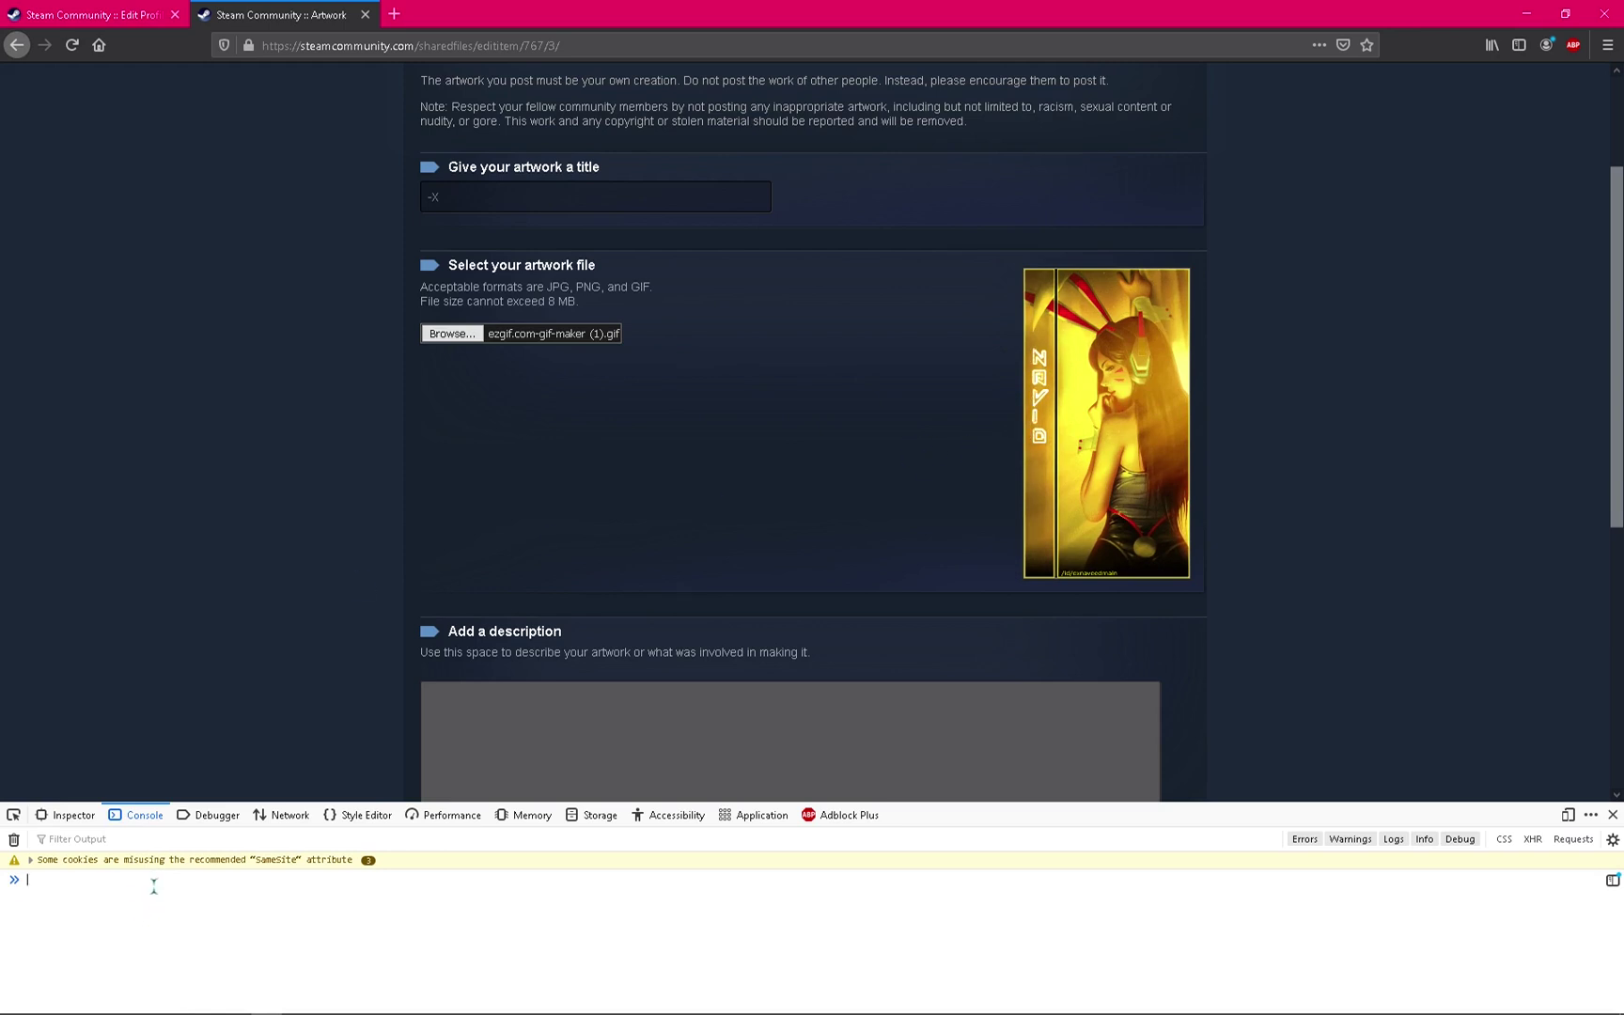
key(ctrl+v)
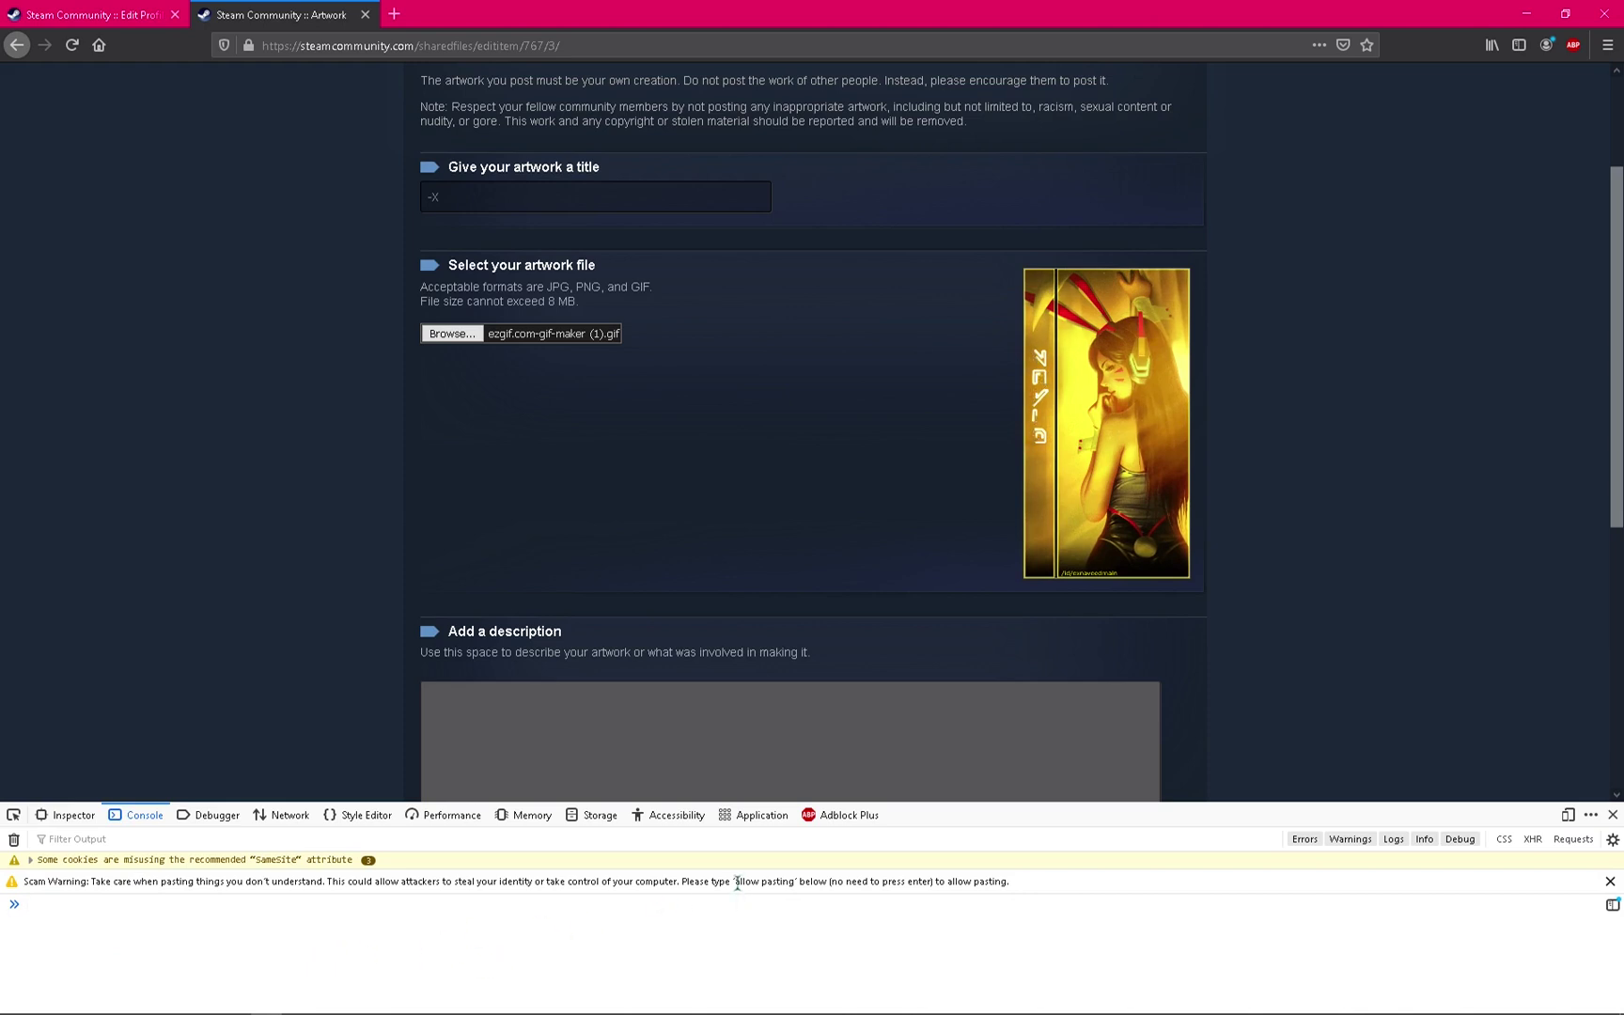
text(all)
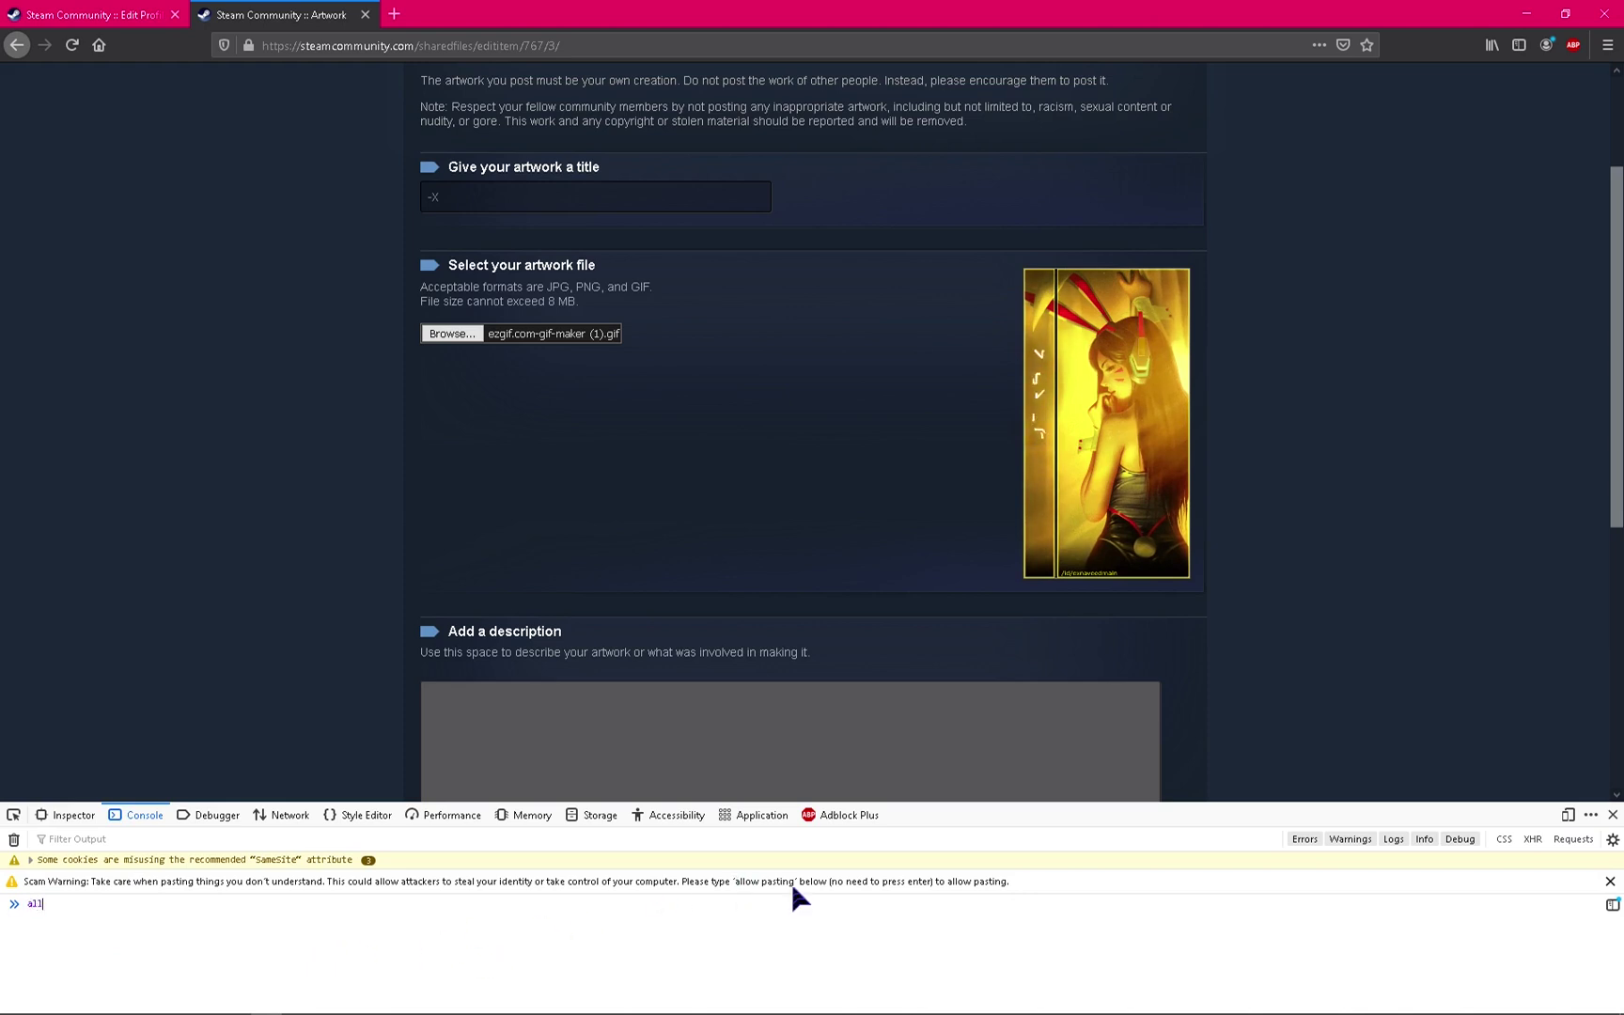
text(ow pasing)
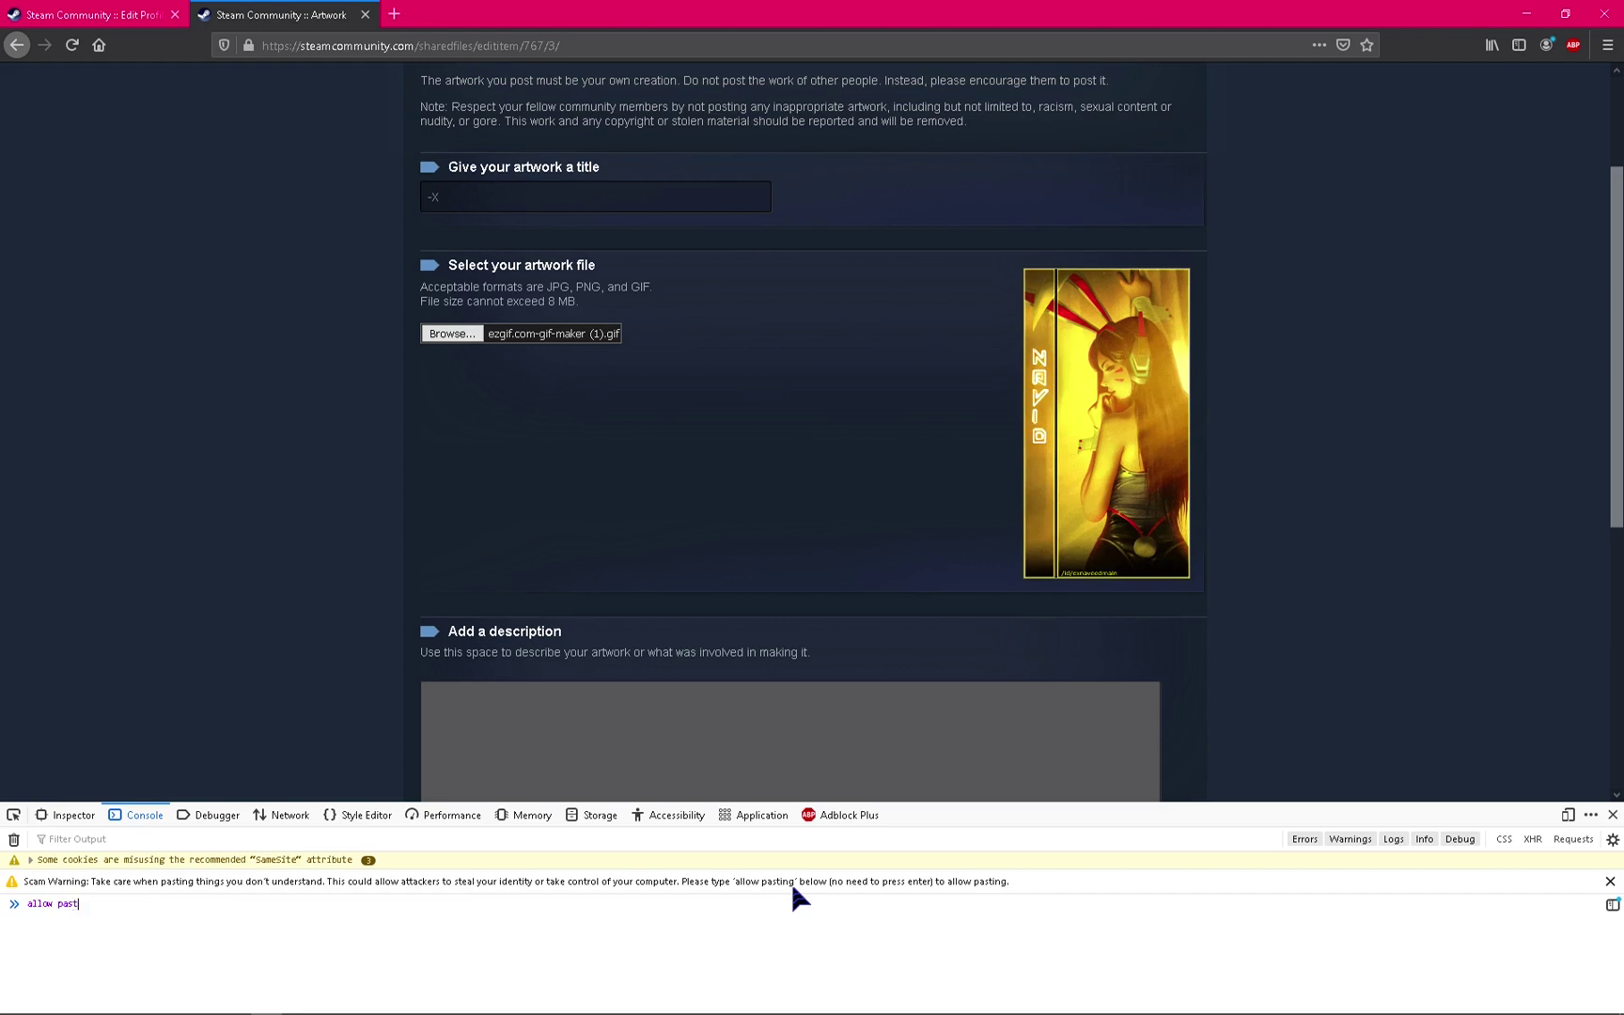
text(ing)
key(Return)
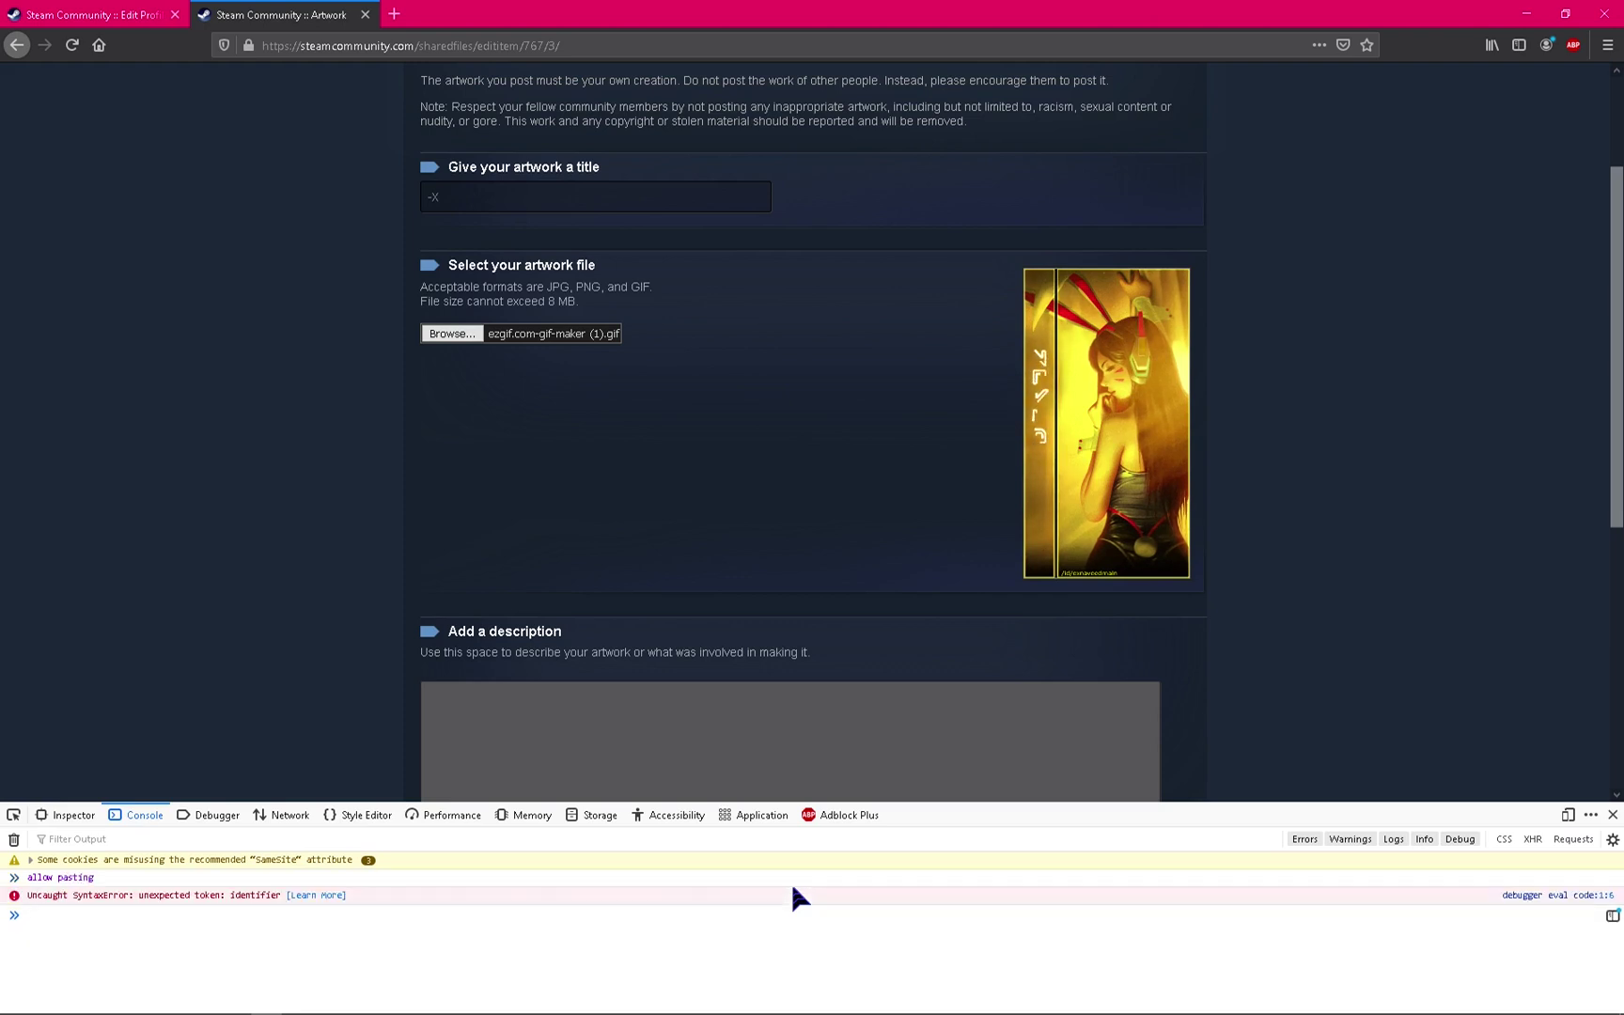
text($J('#image_width').val(1000).attr('id',''),$J('#image_height').val(1).attr('id','');)
key(Return)
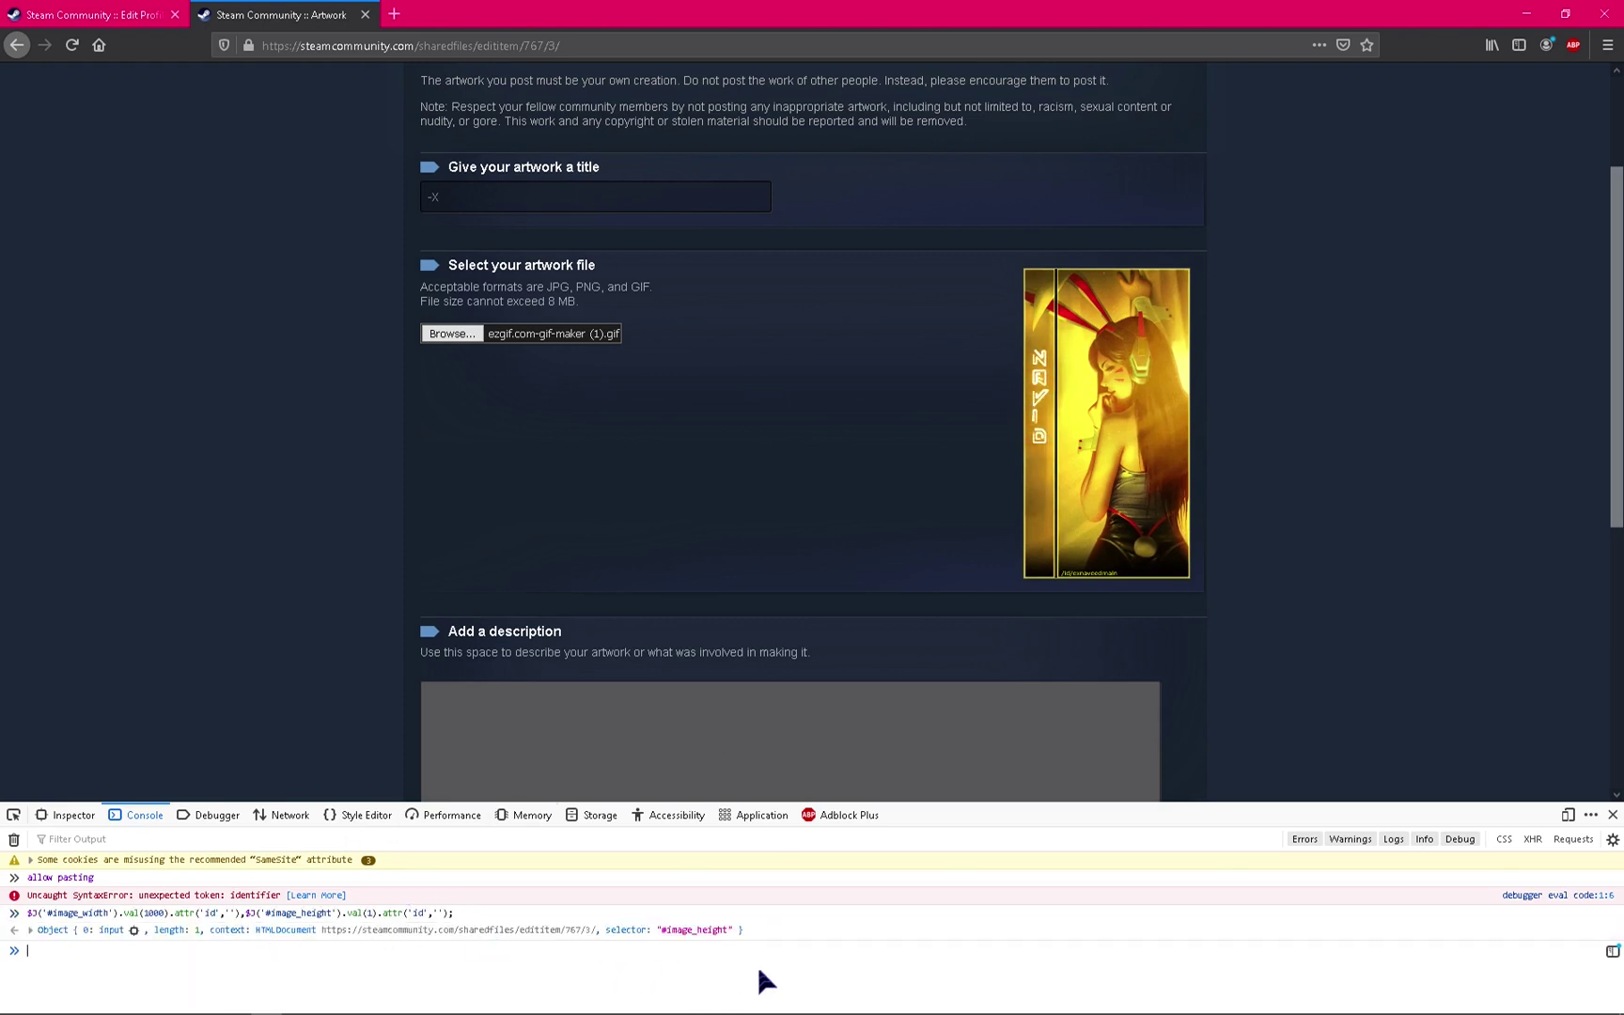
scroll(1020, 535, down, 5)
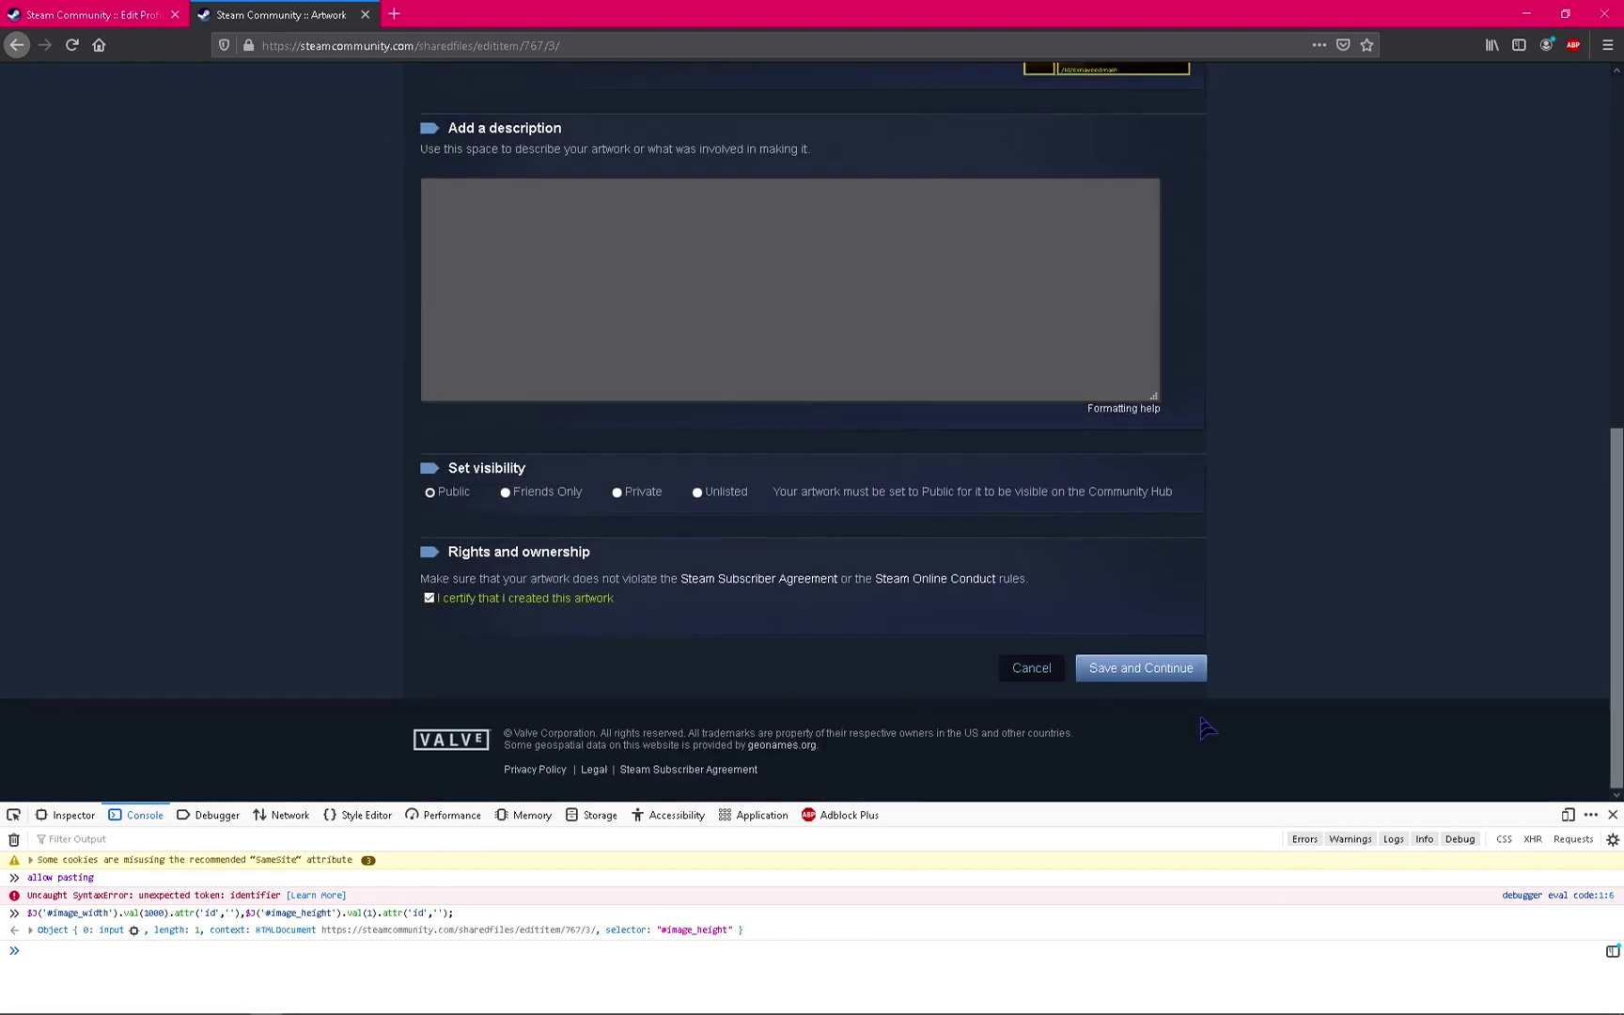
Close the developer tools and submit the GIF artwork with Save and Continue.
click(1613, 816)
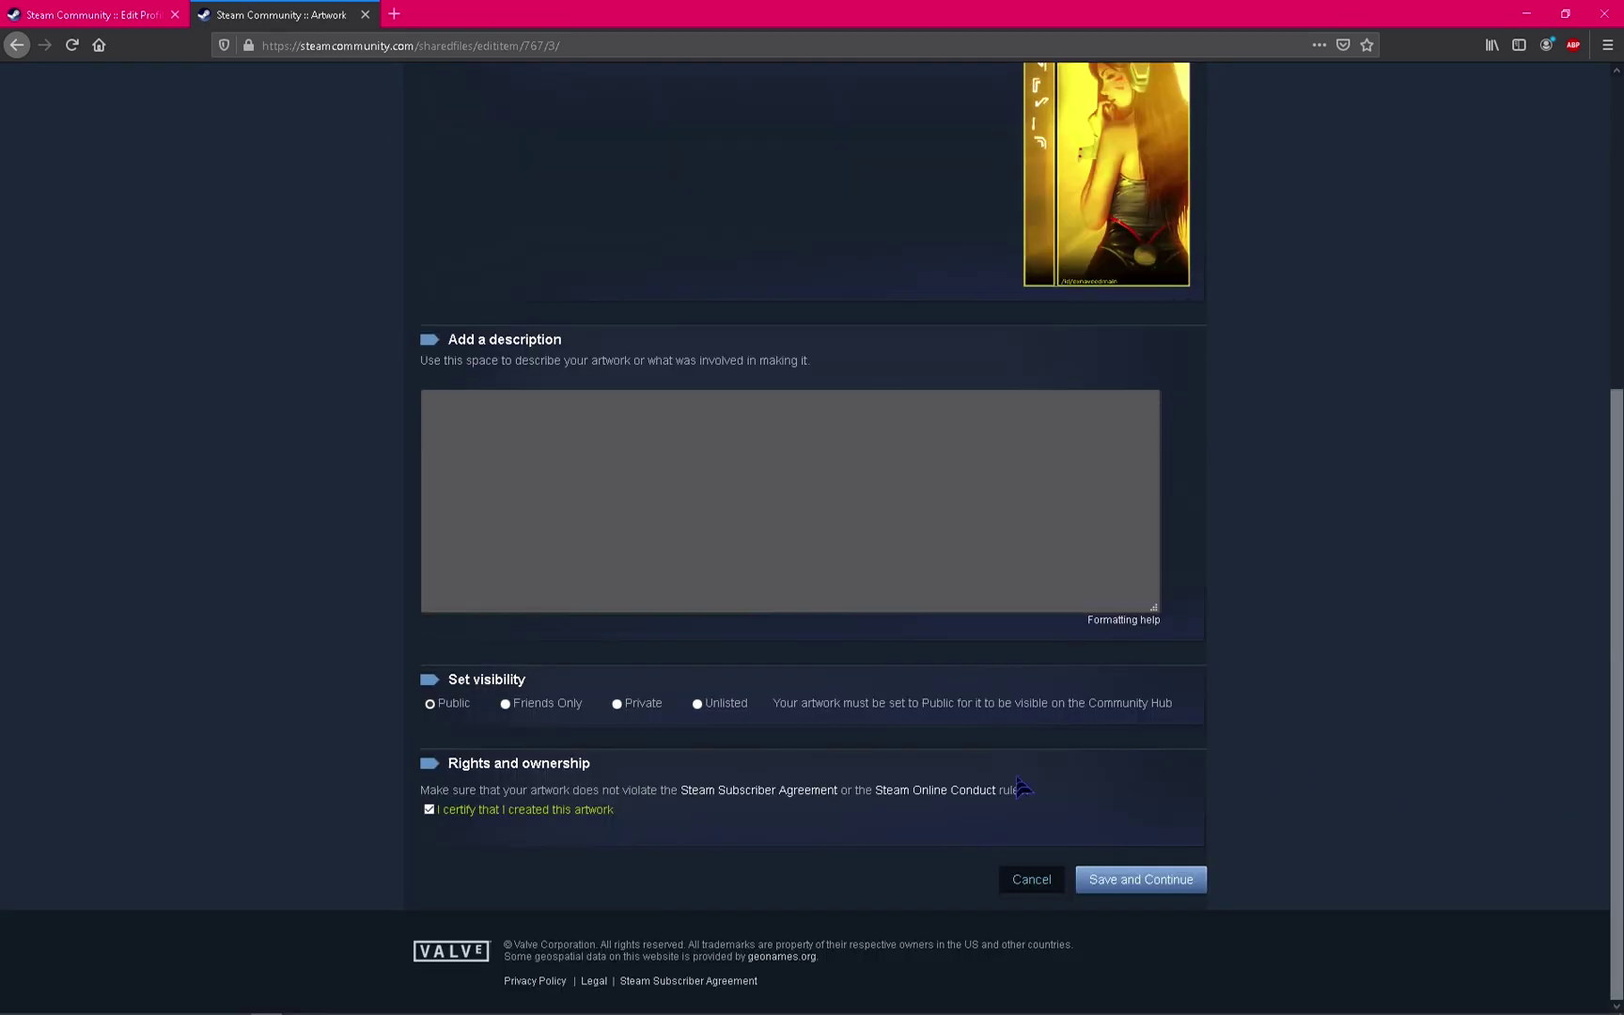
click(1190, 881)
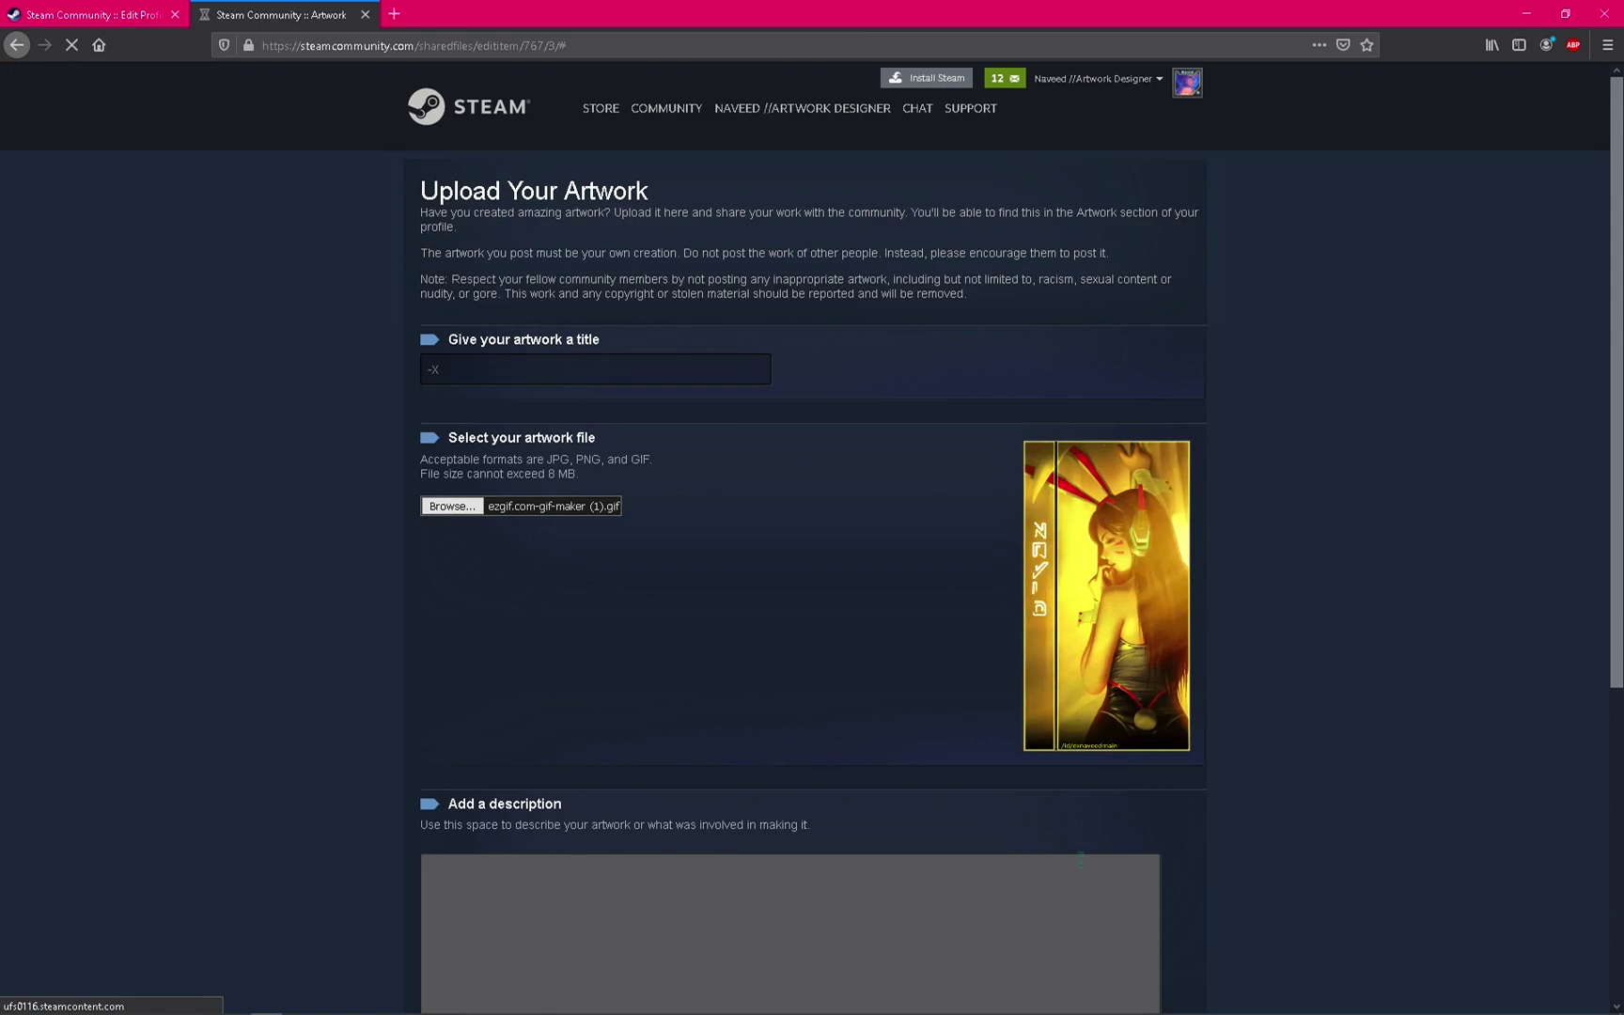
scroll(1081, 858, down, 5)
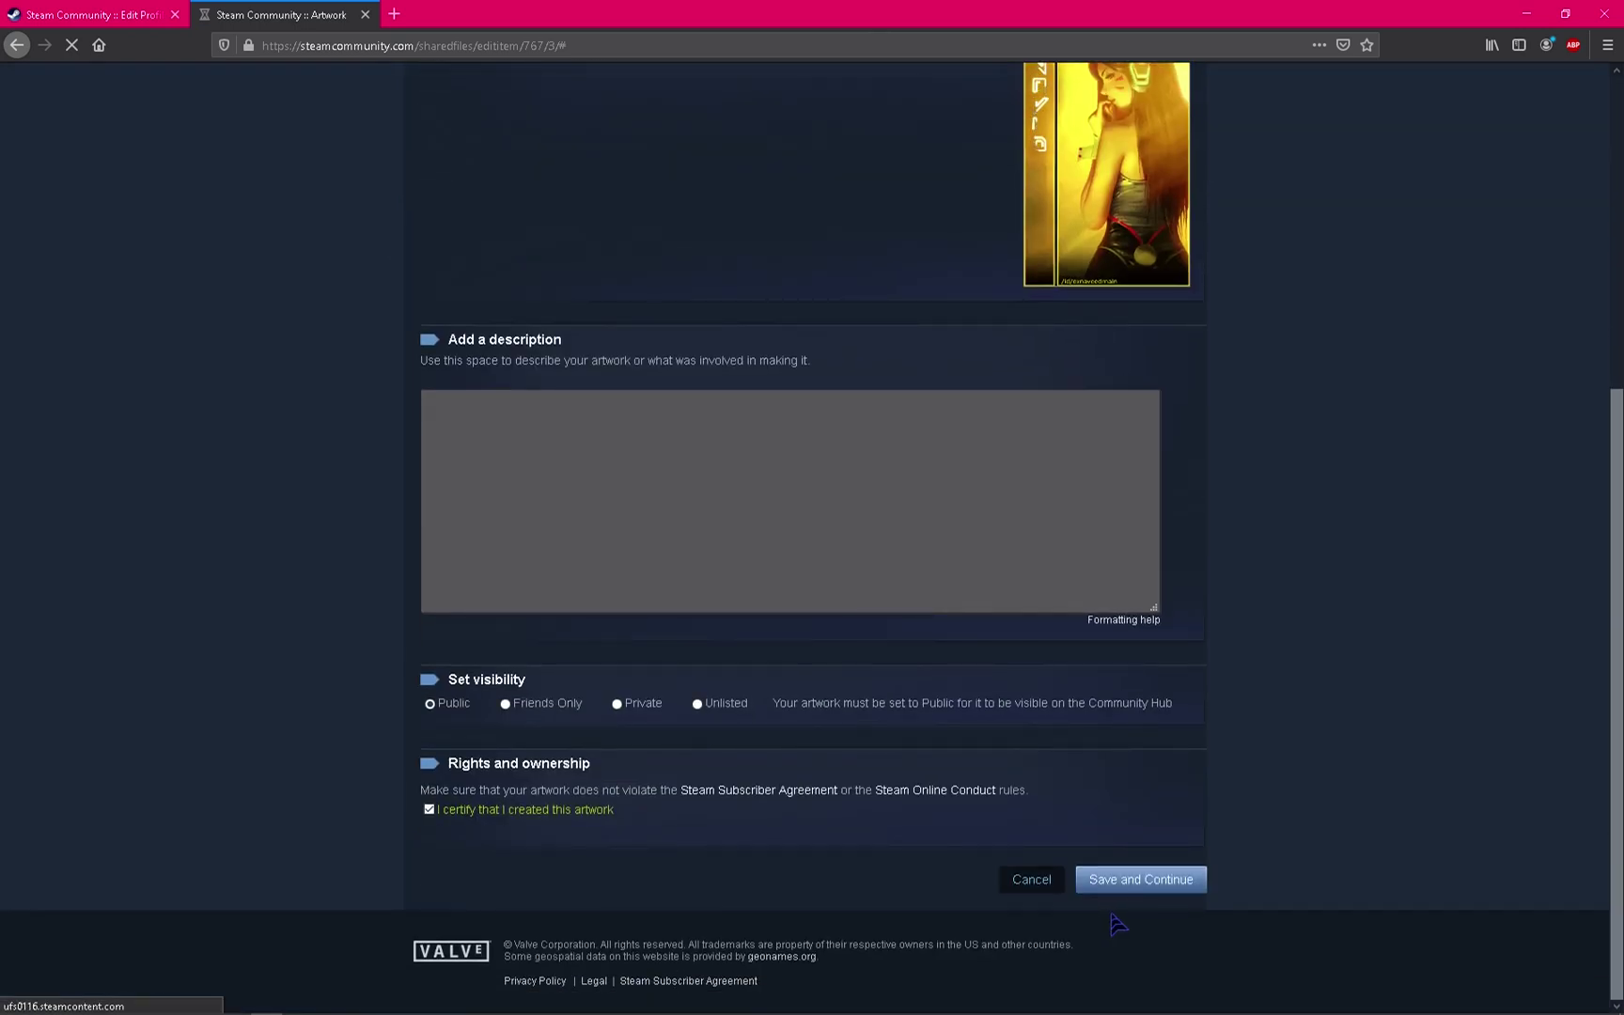
scroll(1081, 827, up, 5)
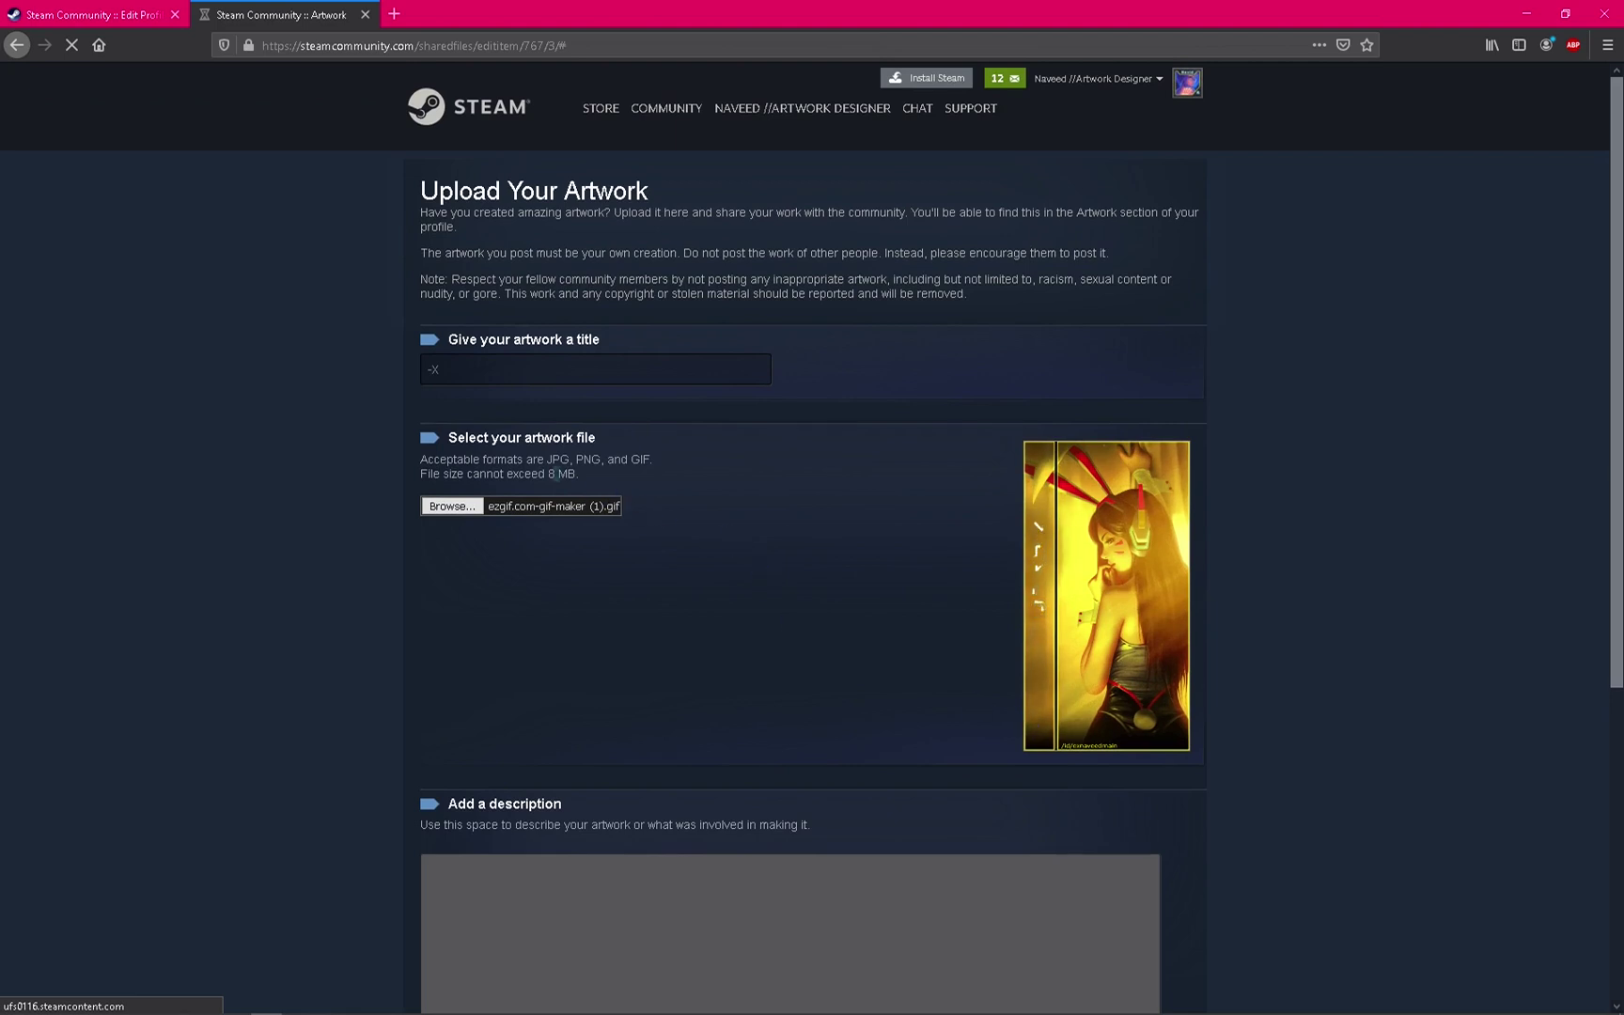
drag(552, 474, 738, 495)
scroll(626, 769, down, 5)
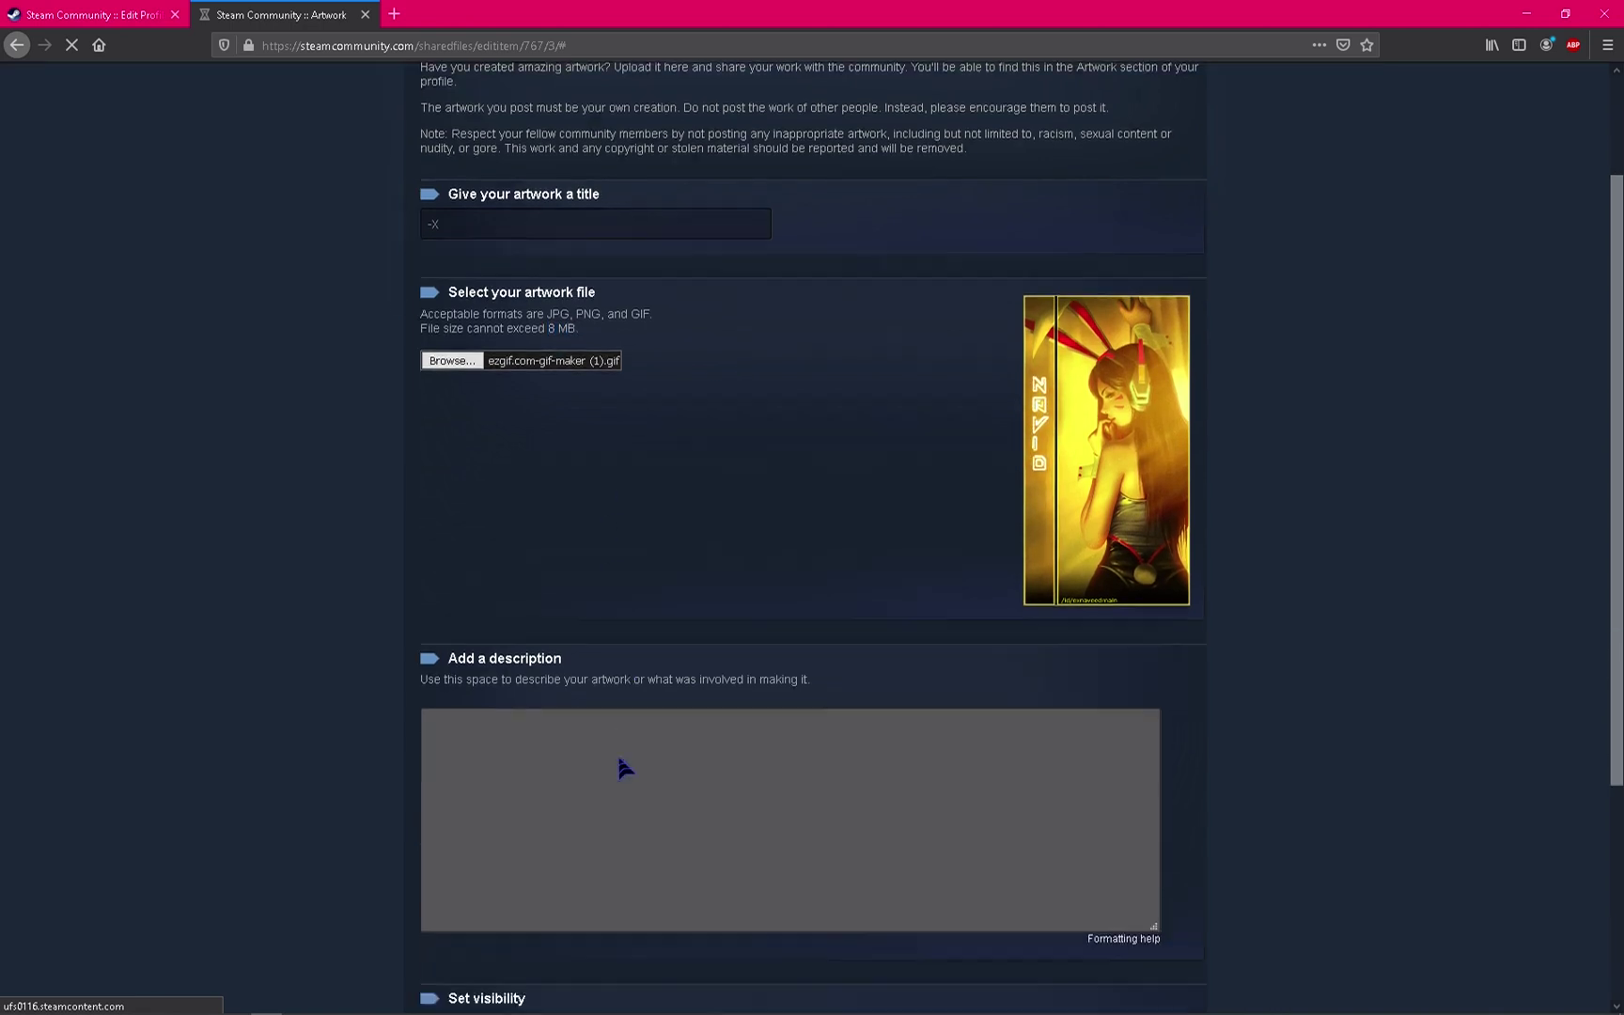
scroll(658, 384, up, 2)
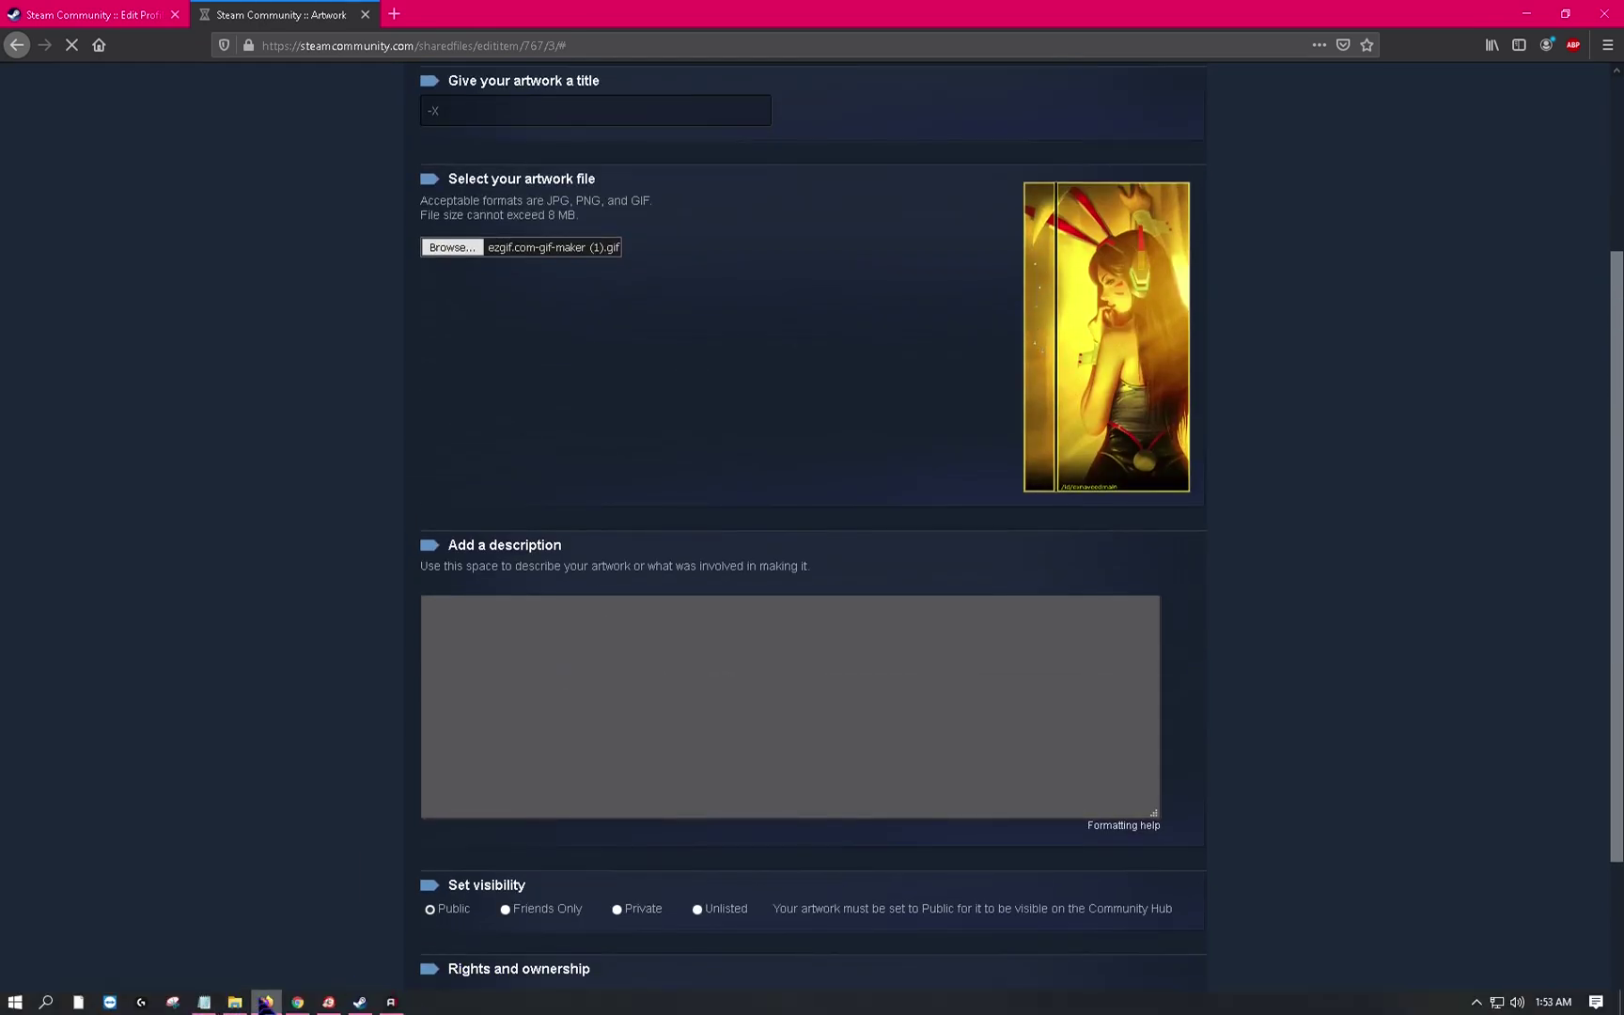
mouse_move(267, 1002)
click(263, 926)
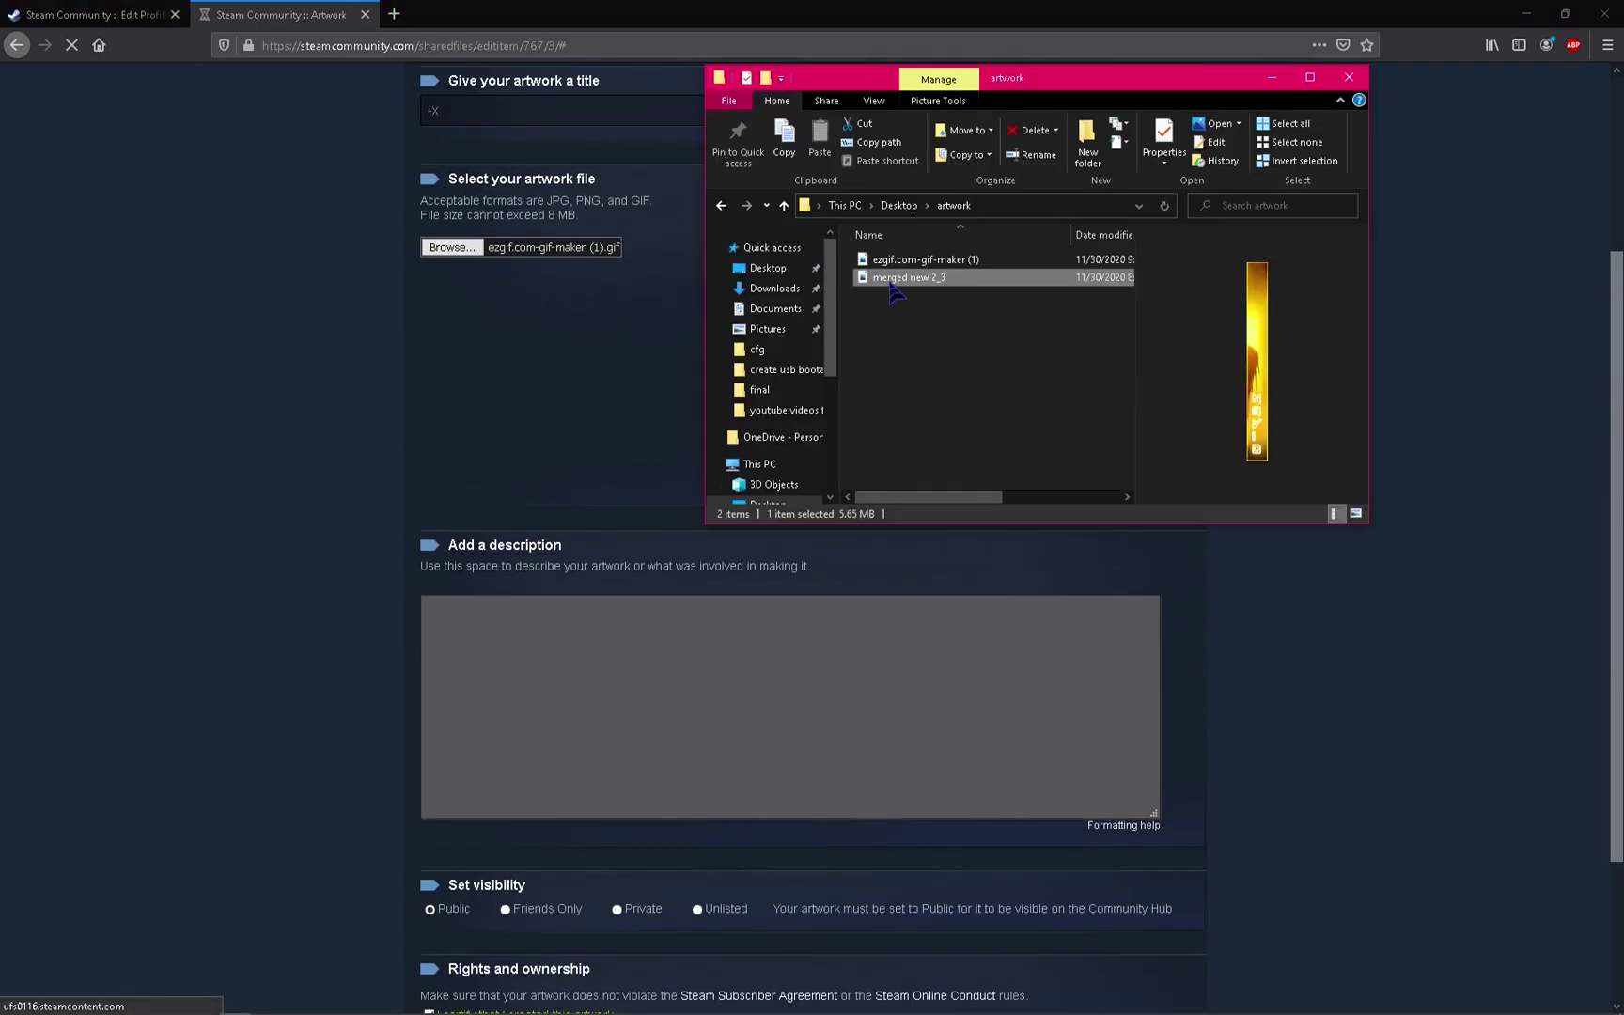
click(912, 259)
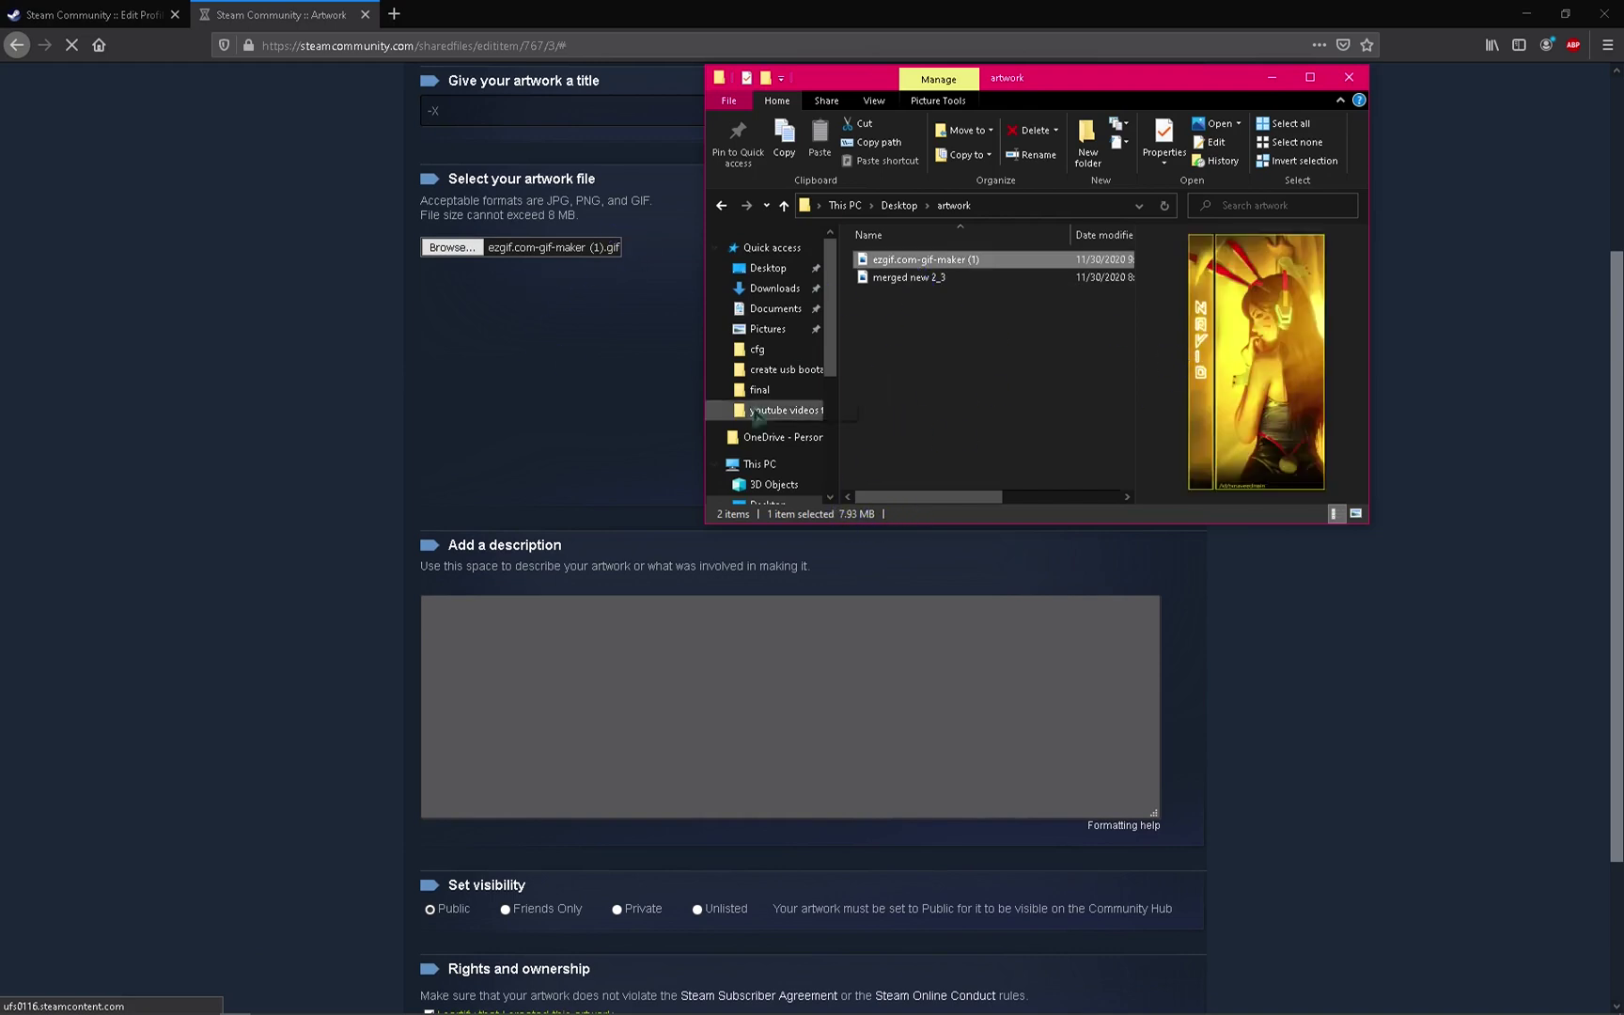
click(615, 442)
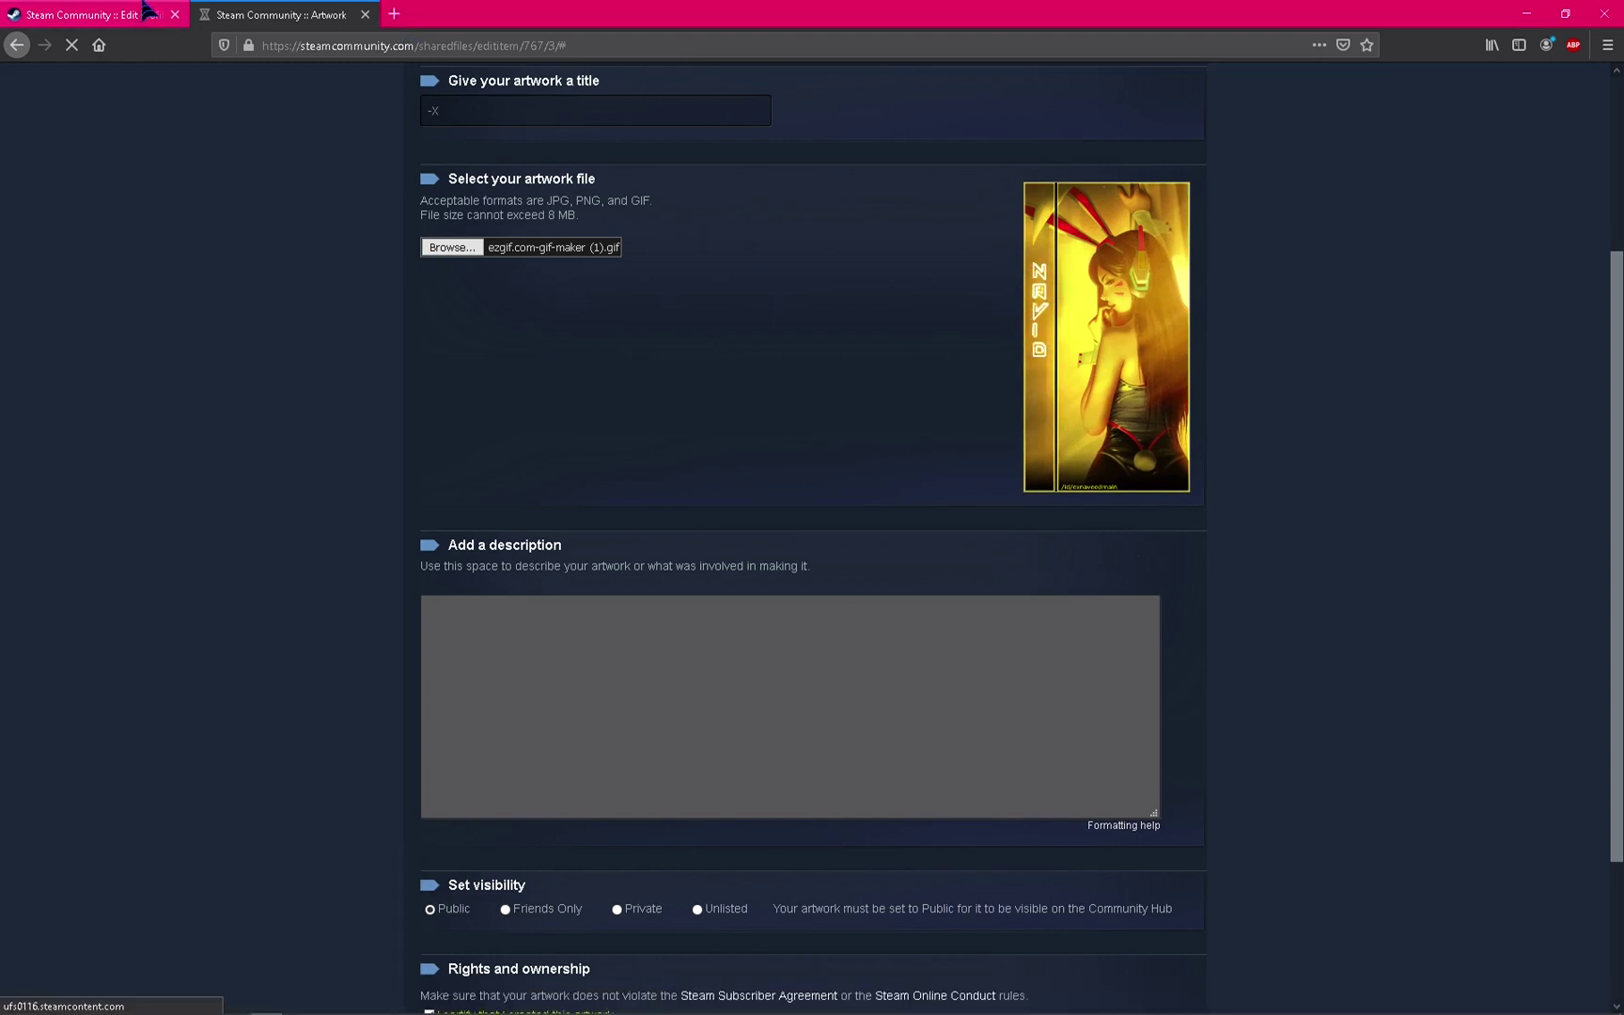
key(ctrl+shift+Tab)
Open a new blank browser tab next to the artwork and profile editing tabs.
click(247, 22)
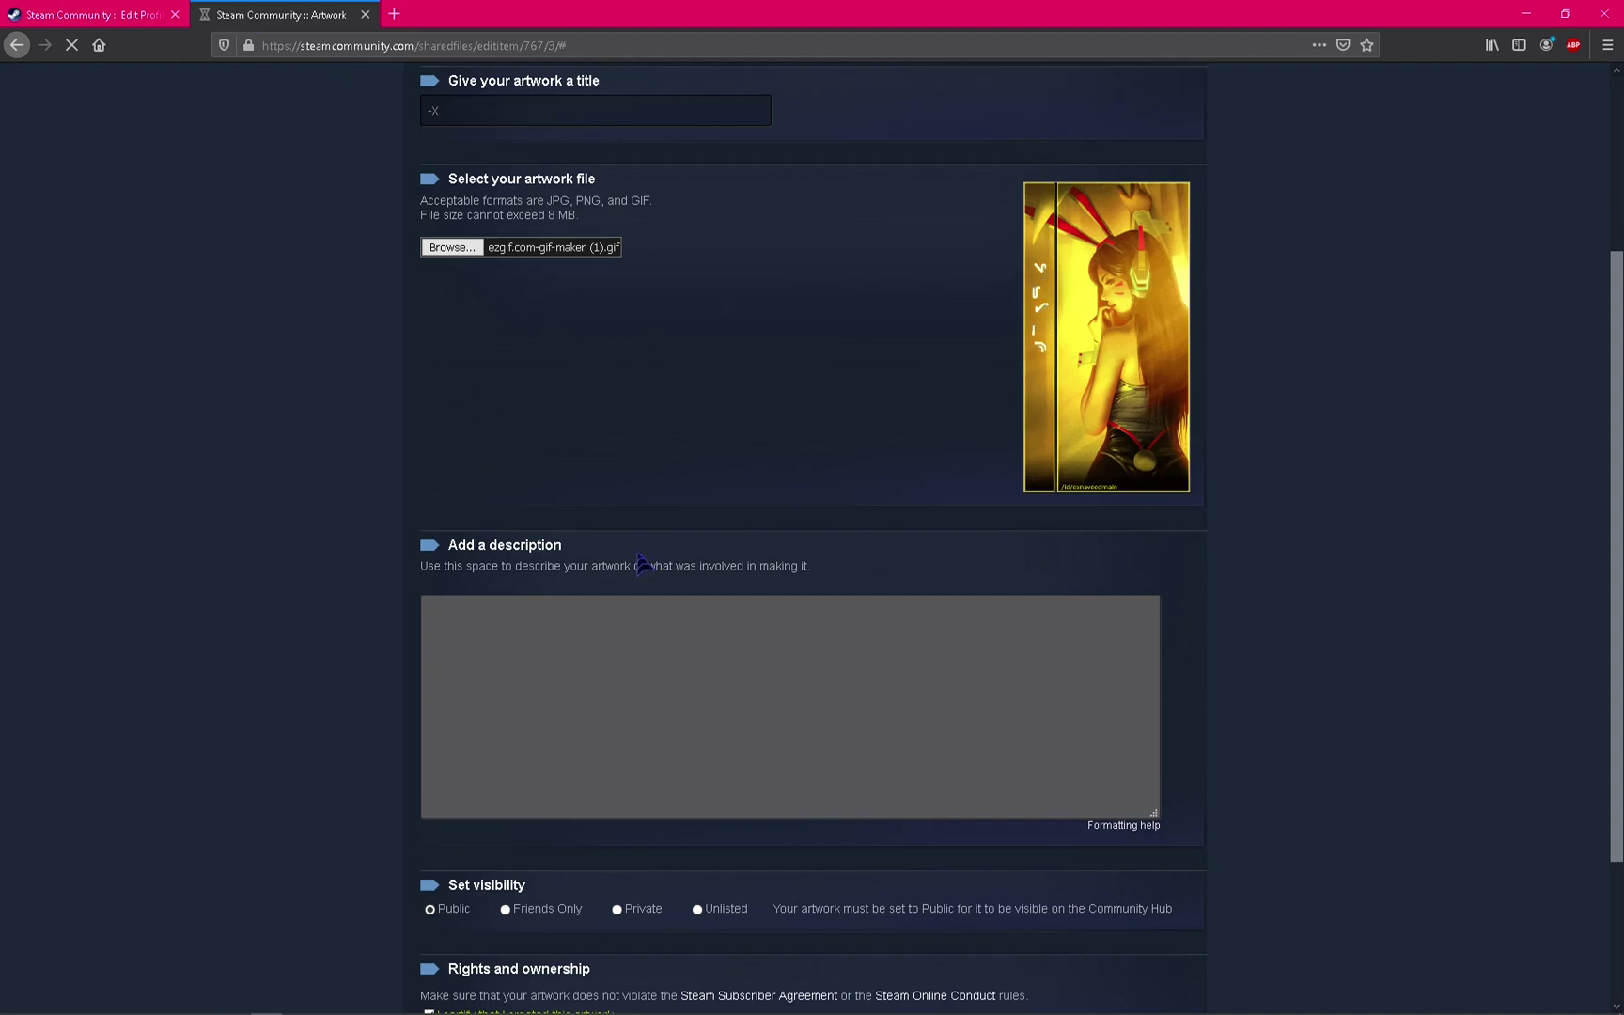
key(ctrl+shift+Tab)
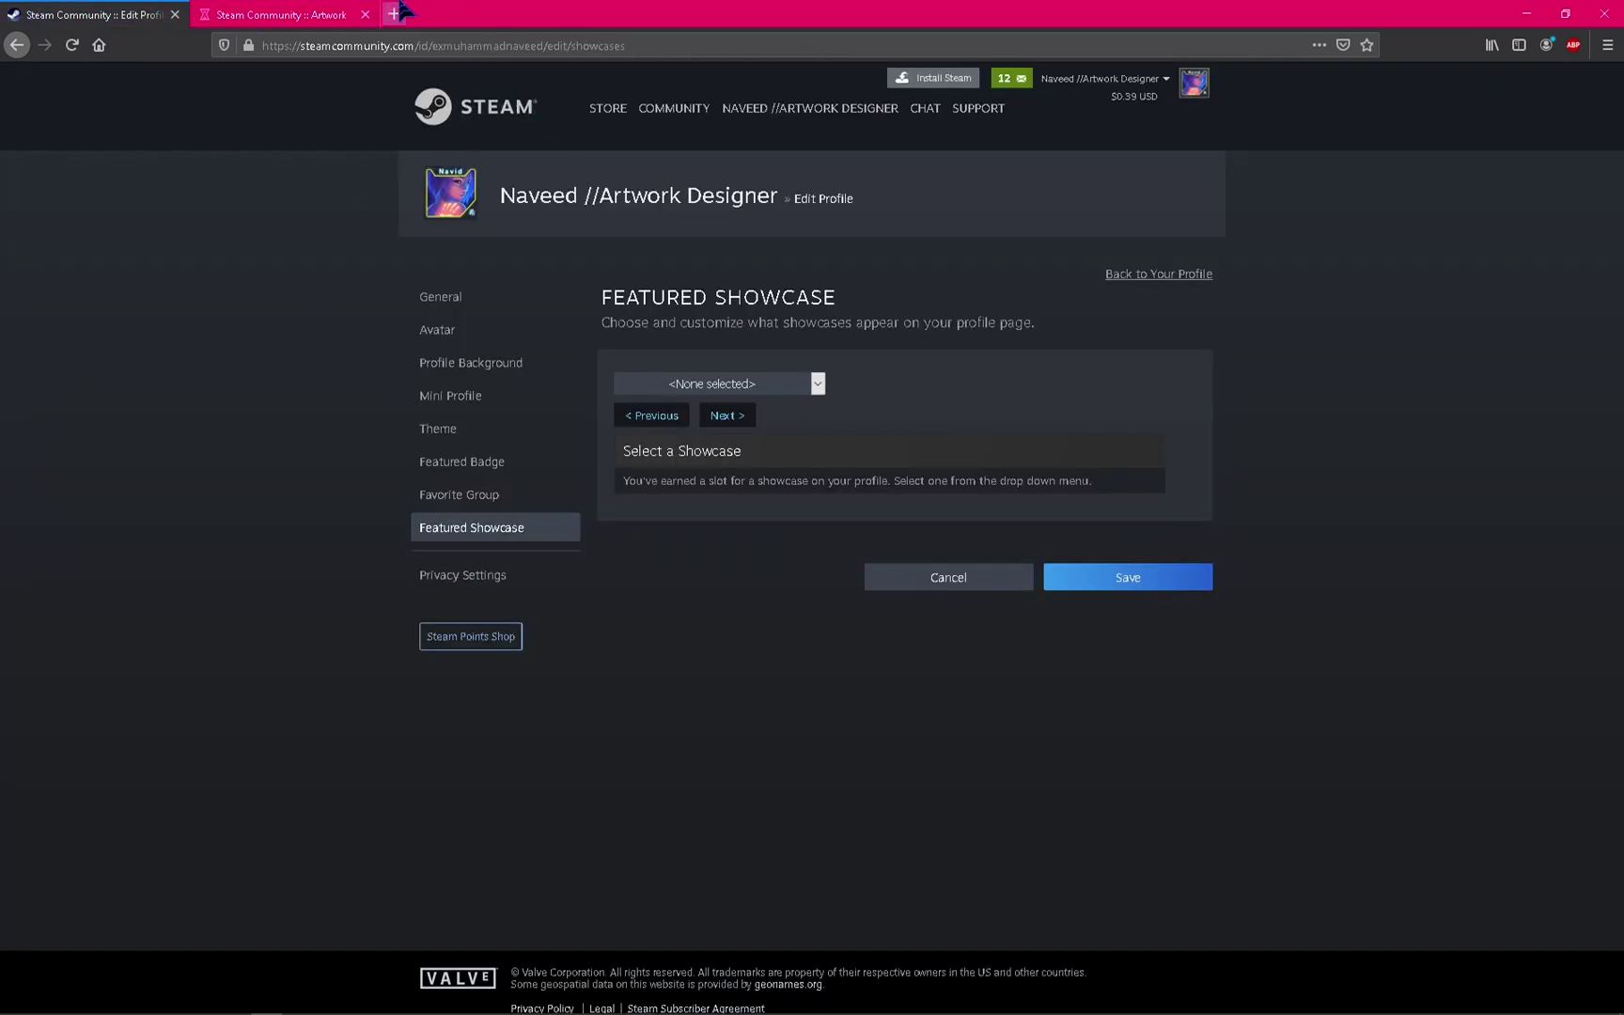
click(395, 13)
click(514, 43)
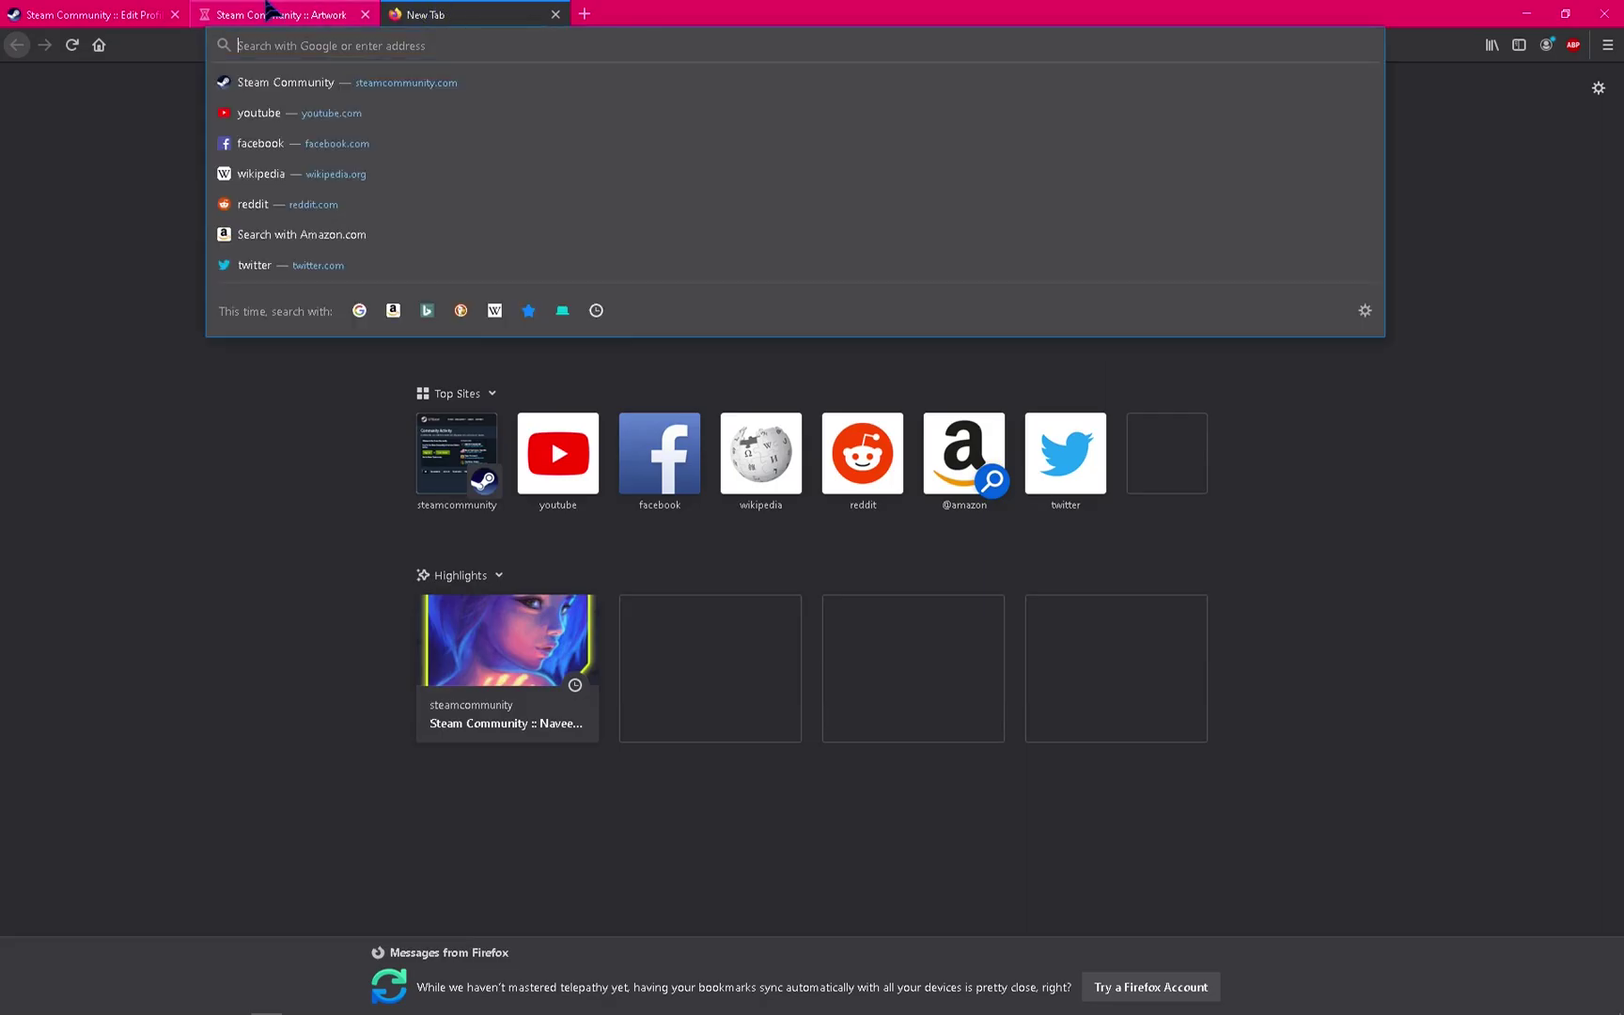
click(268, 9)
scroll(692, 640, down, 3)
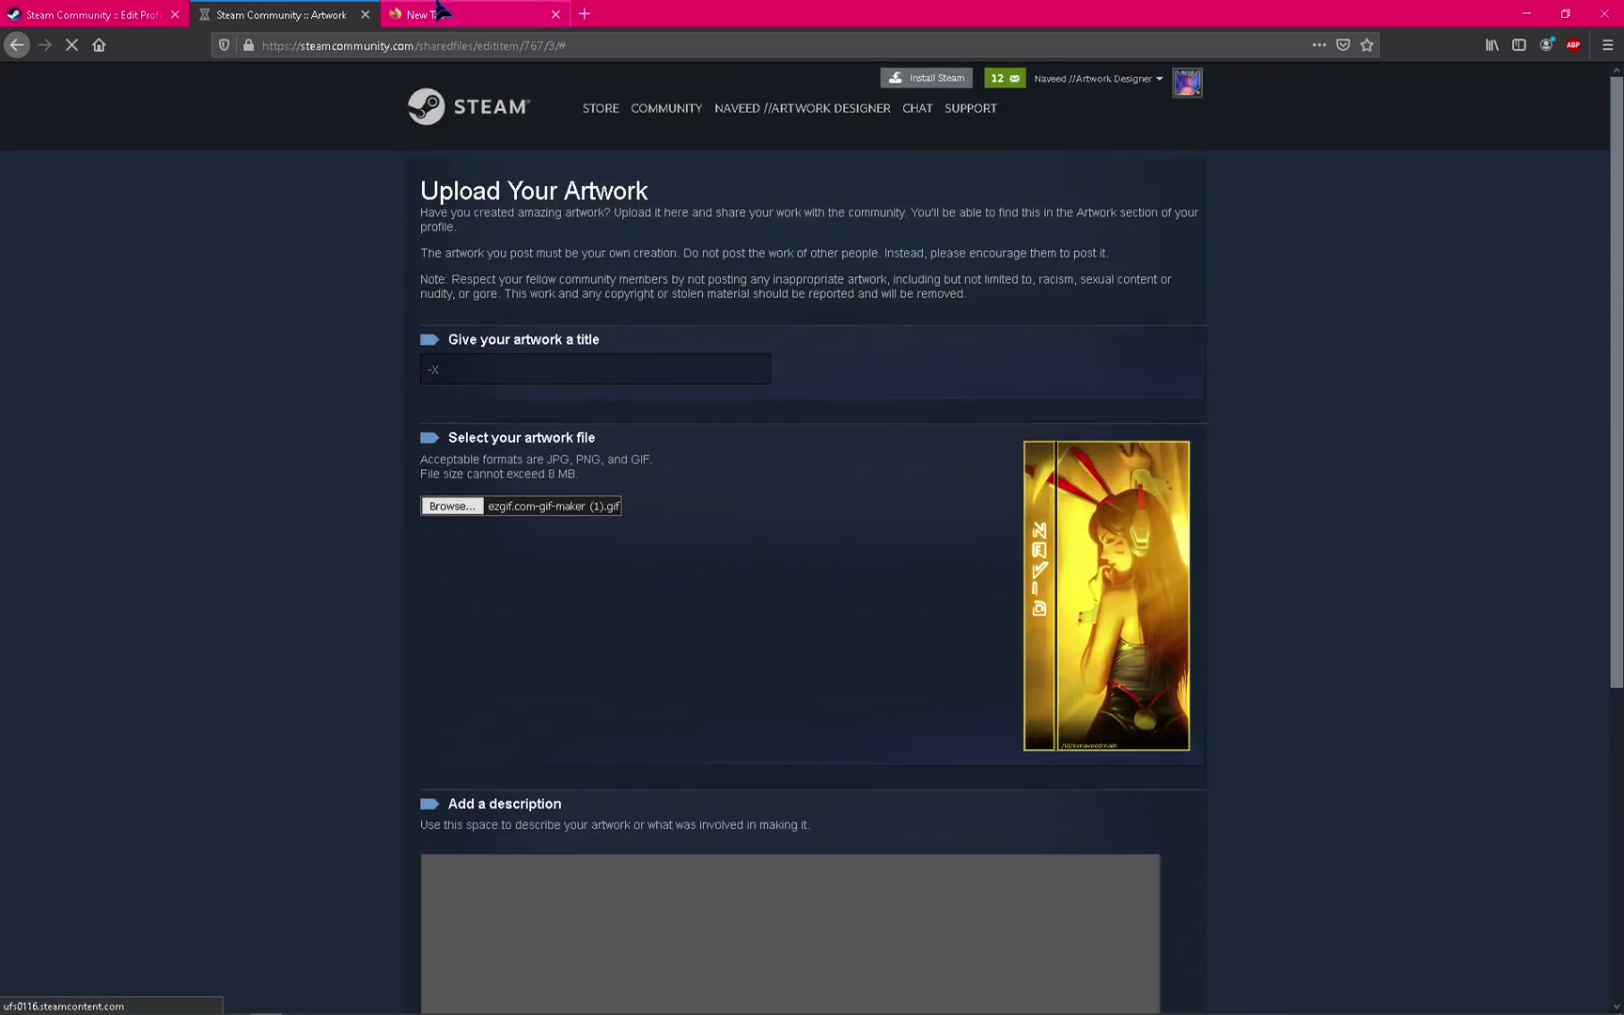
click(436, 13)
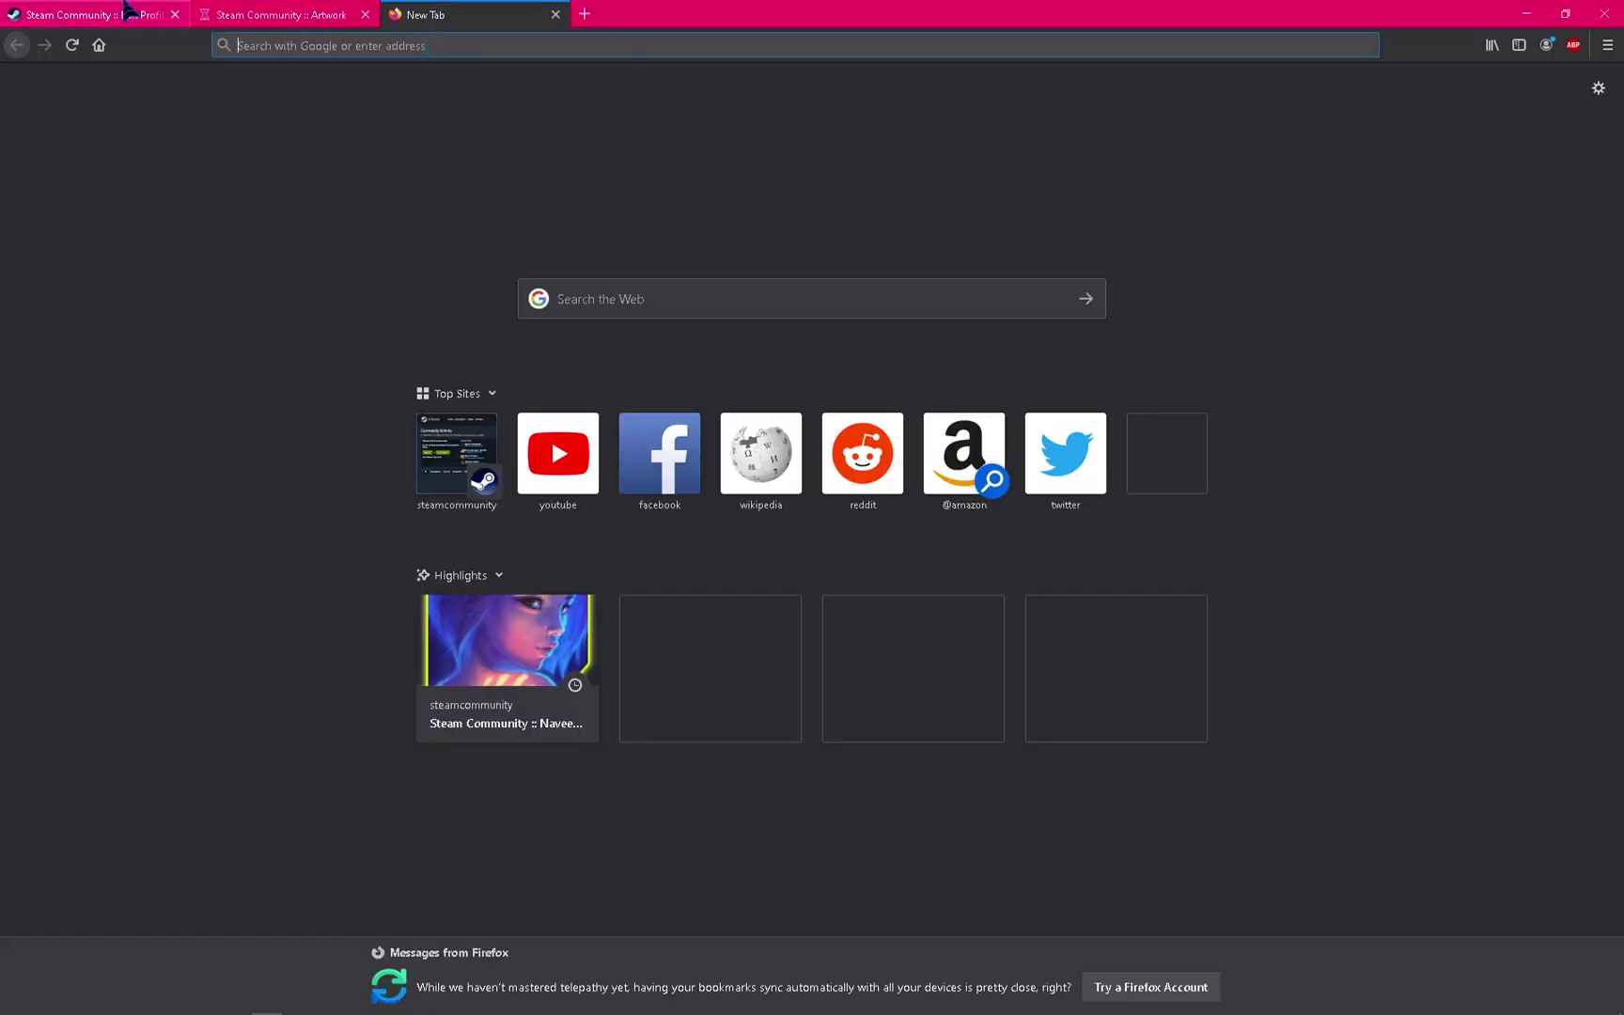
click(94, 15)
Copy steamcommunity.com/id/ into the new tab and complete it with the reference user's profile ID.
drag(268, 45, 432, 45)
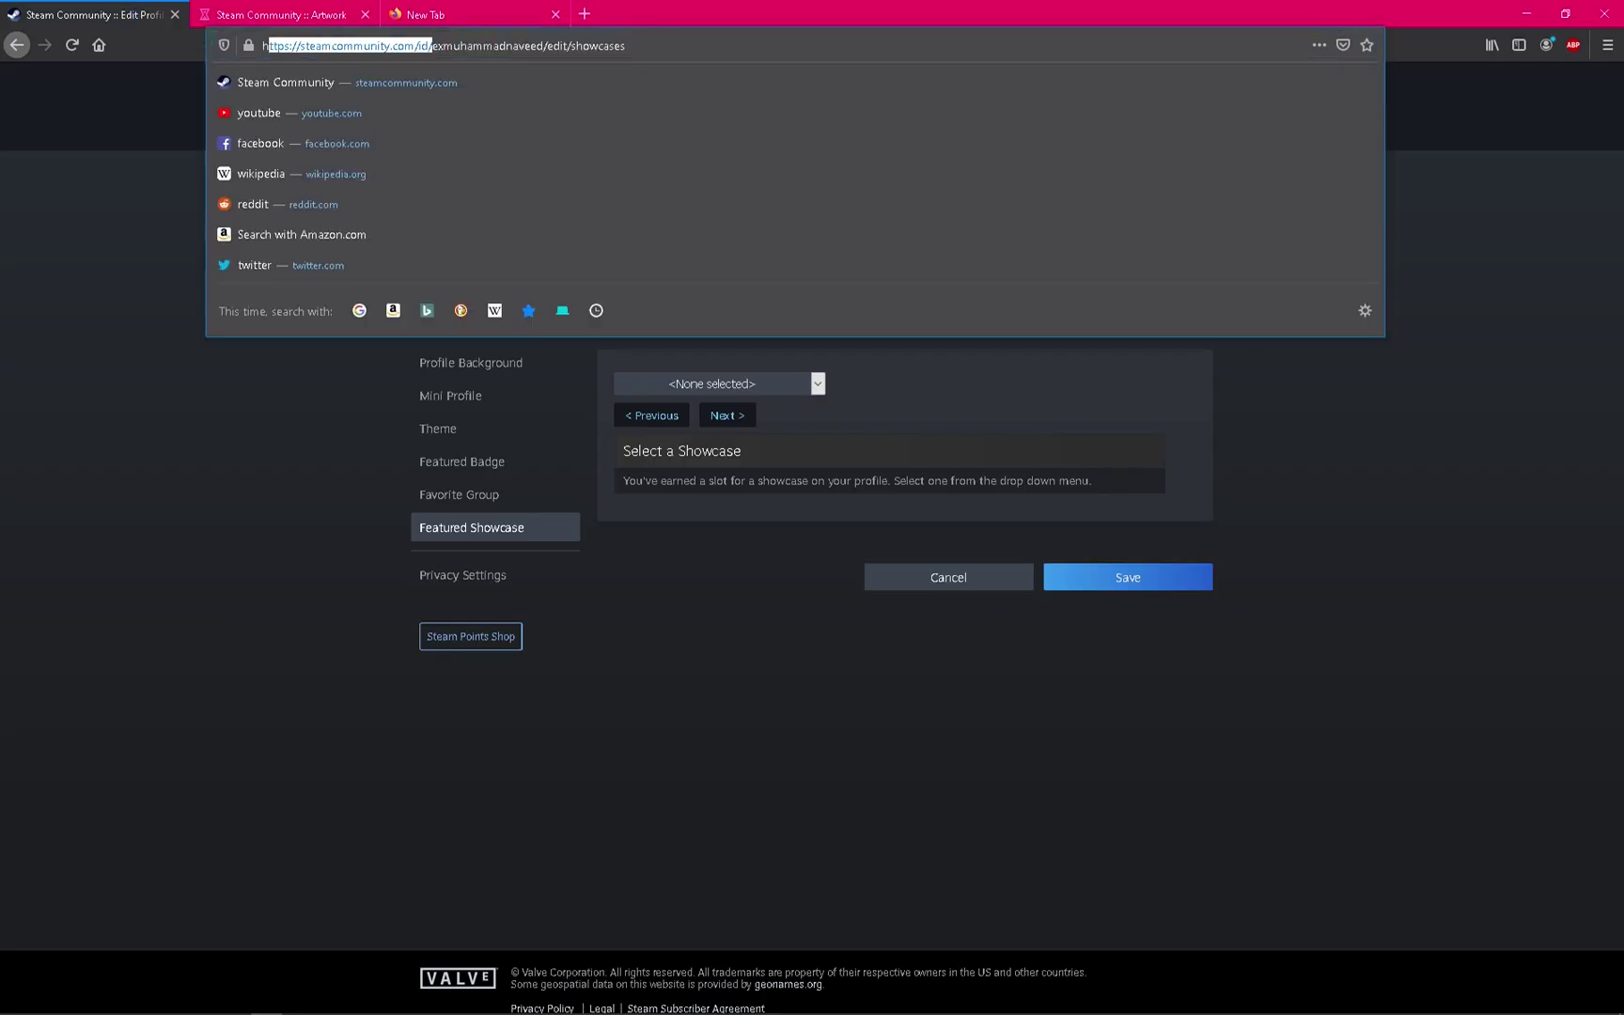
click(475, 11)
text(https://steamcommunity.com/id/)
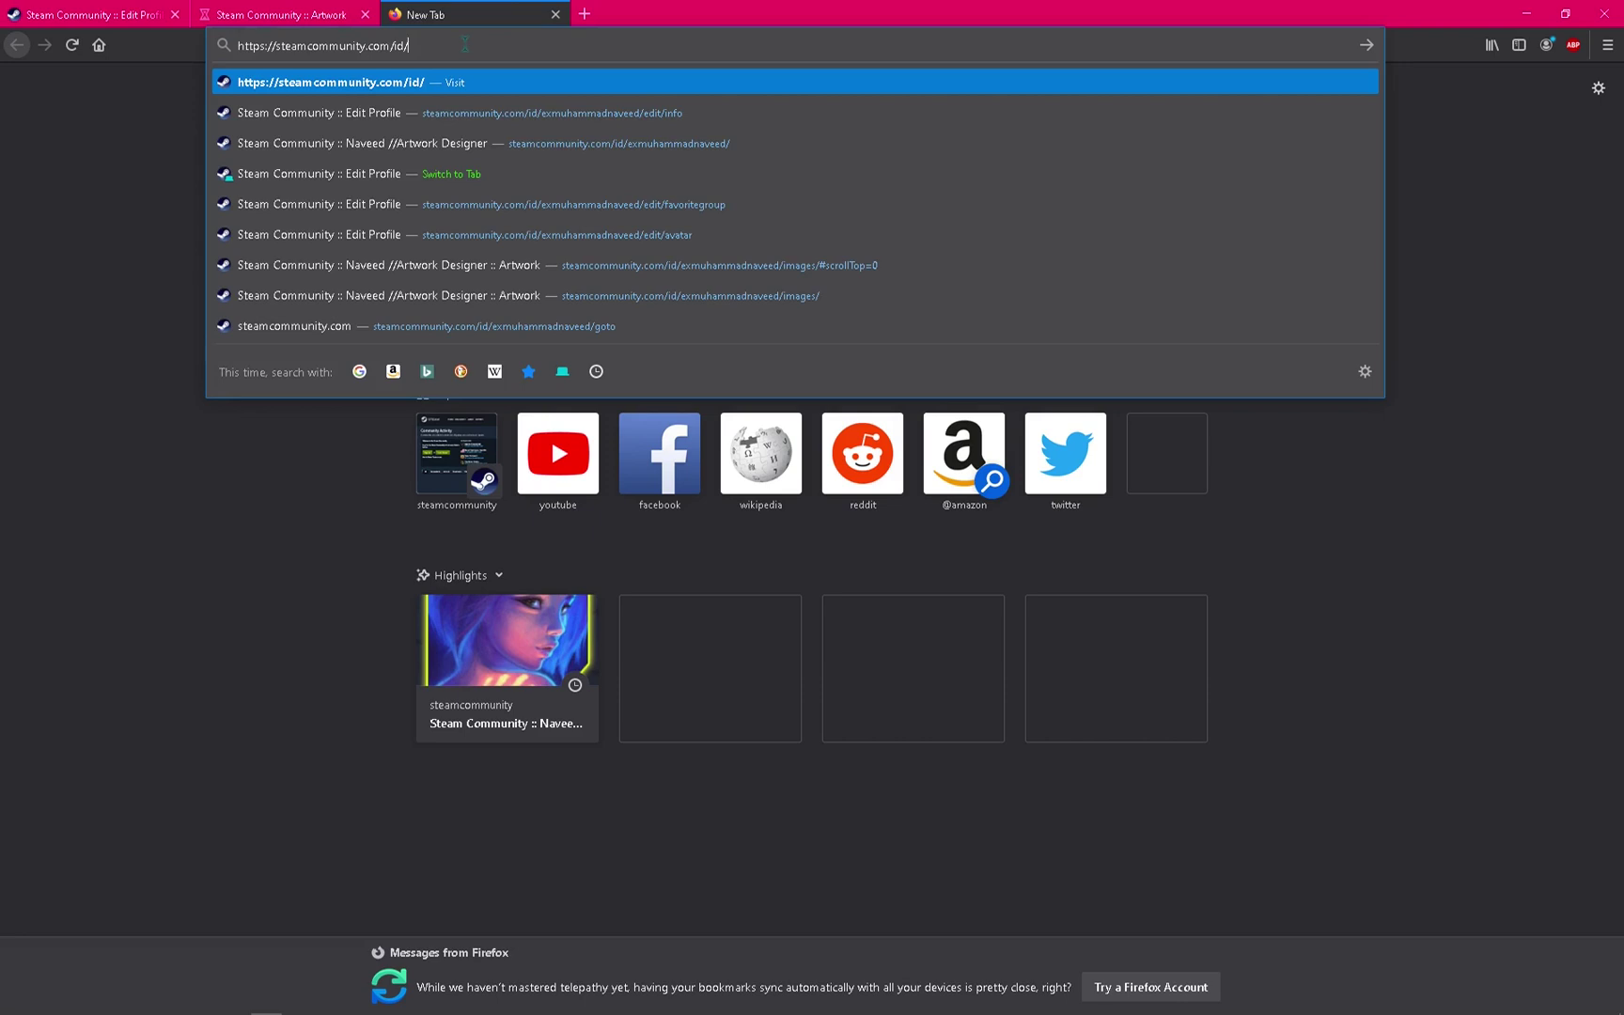
text(exnaveedmain)
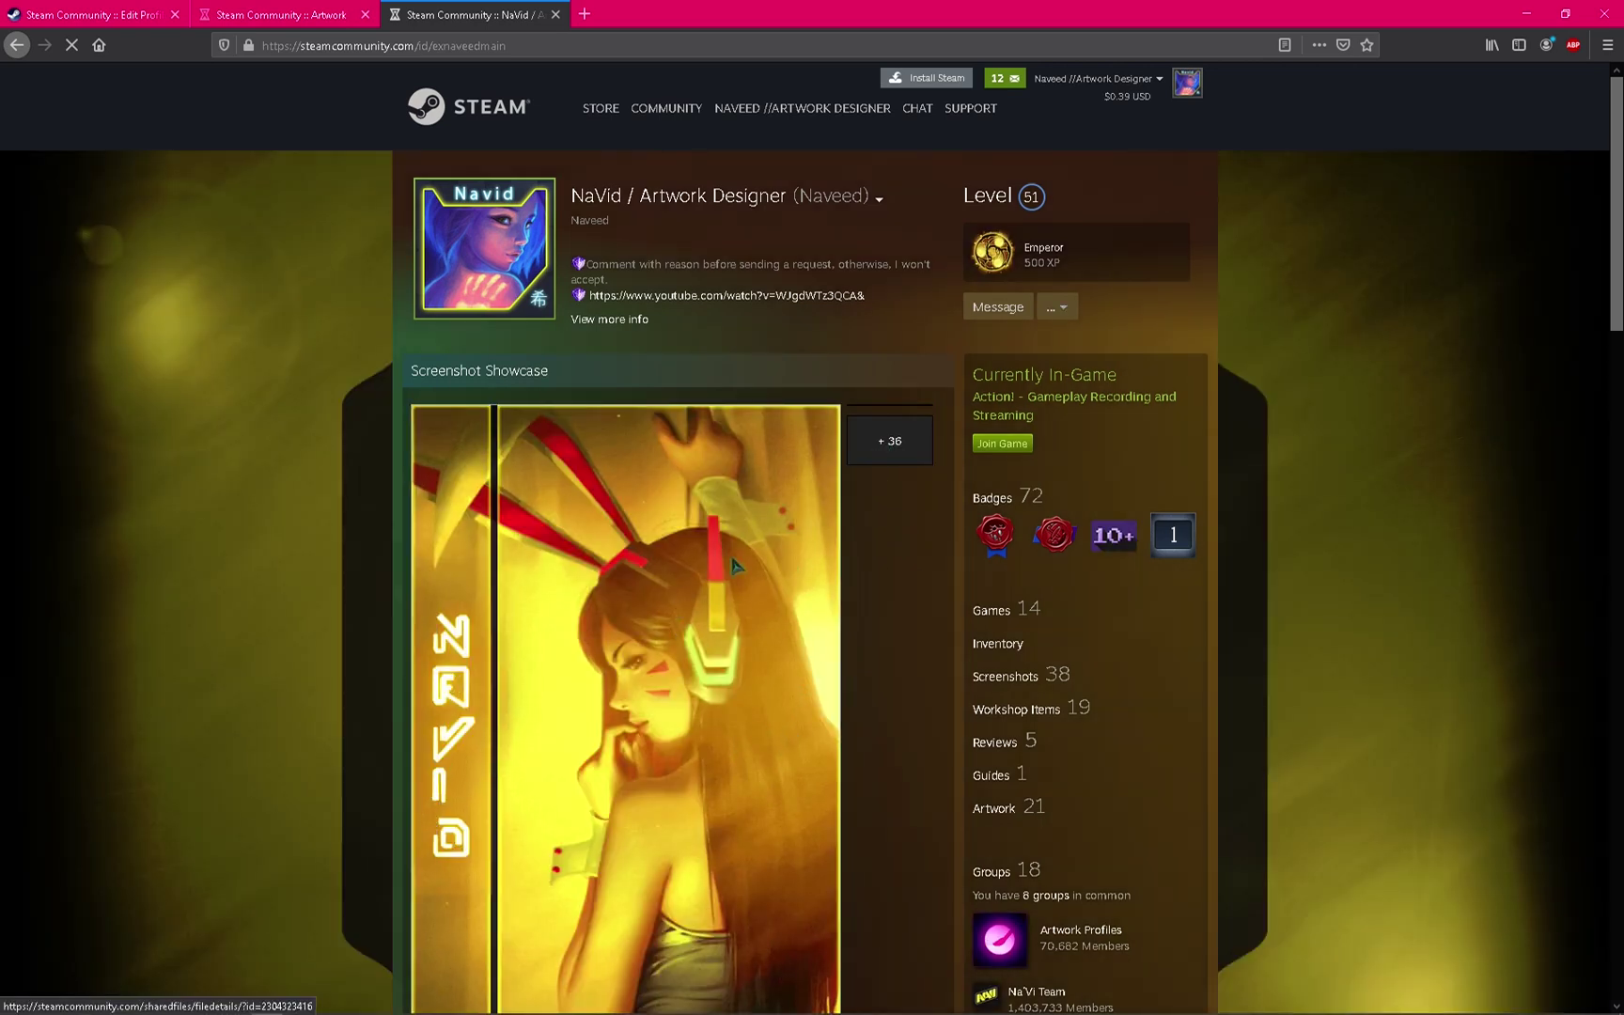
Scroll through the reference profile's tall animated Screenshot Showcase.
scroll(733, 564, down, 3)
scroll(856, 562, up, 2)
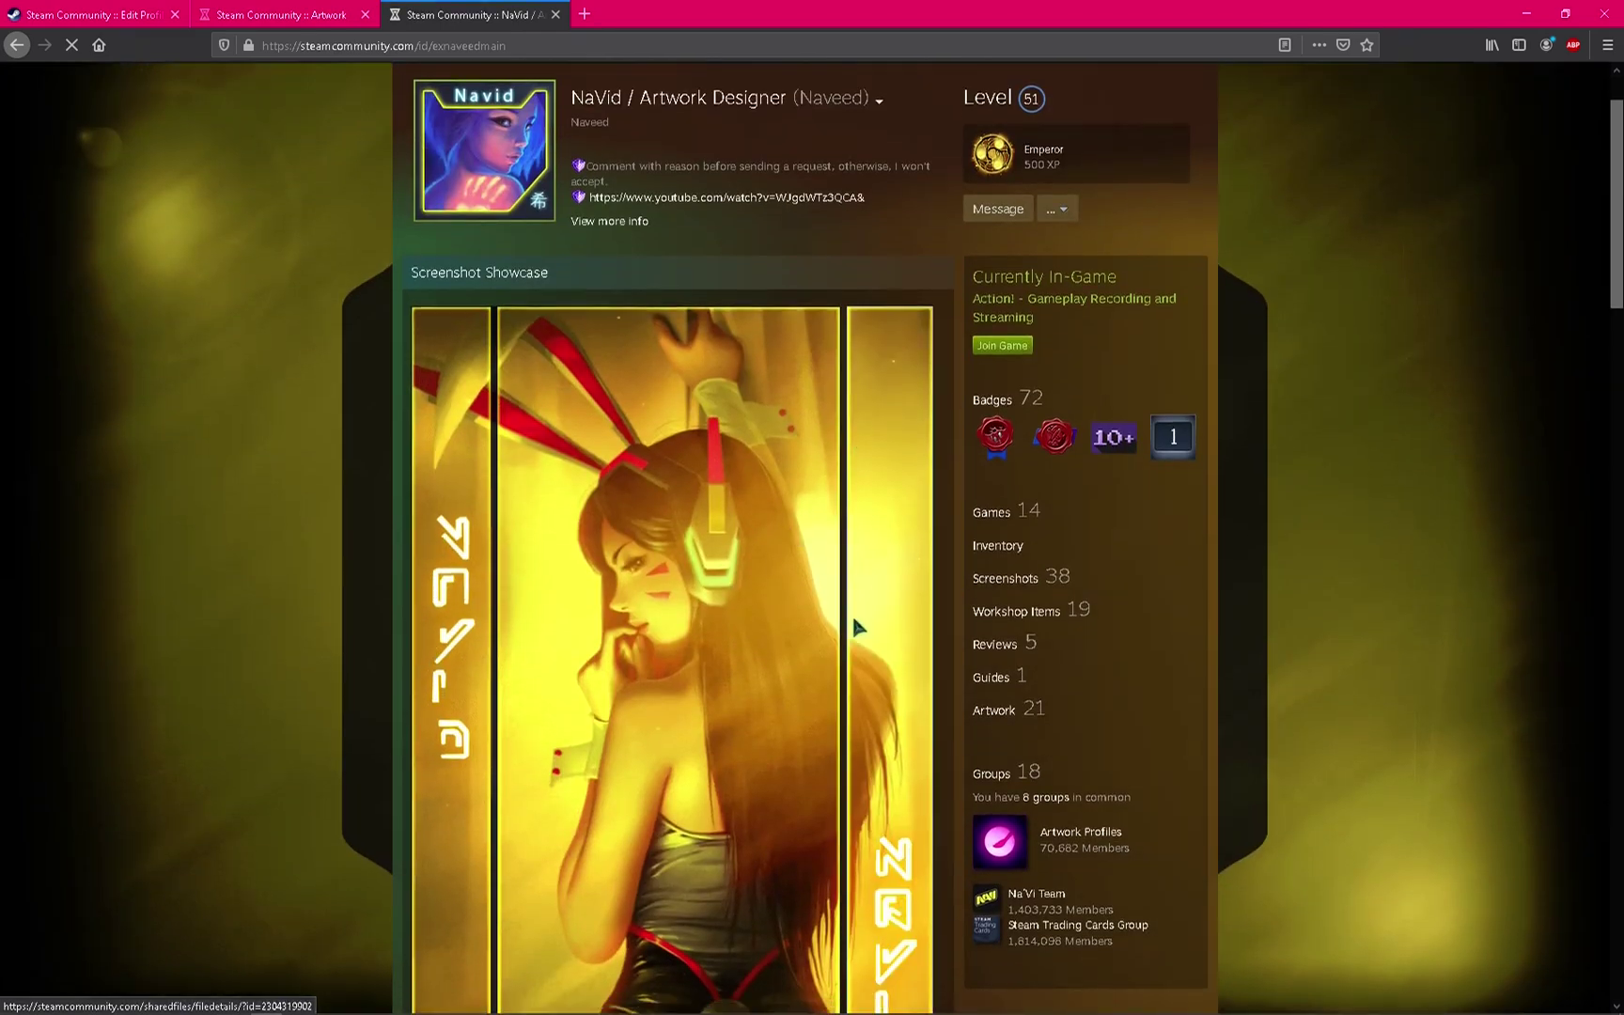
scroll(854, 628, down, 2)
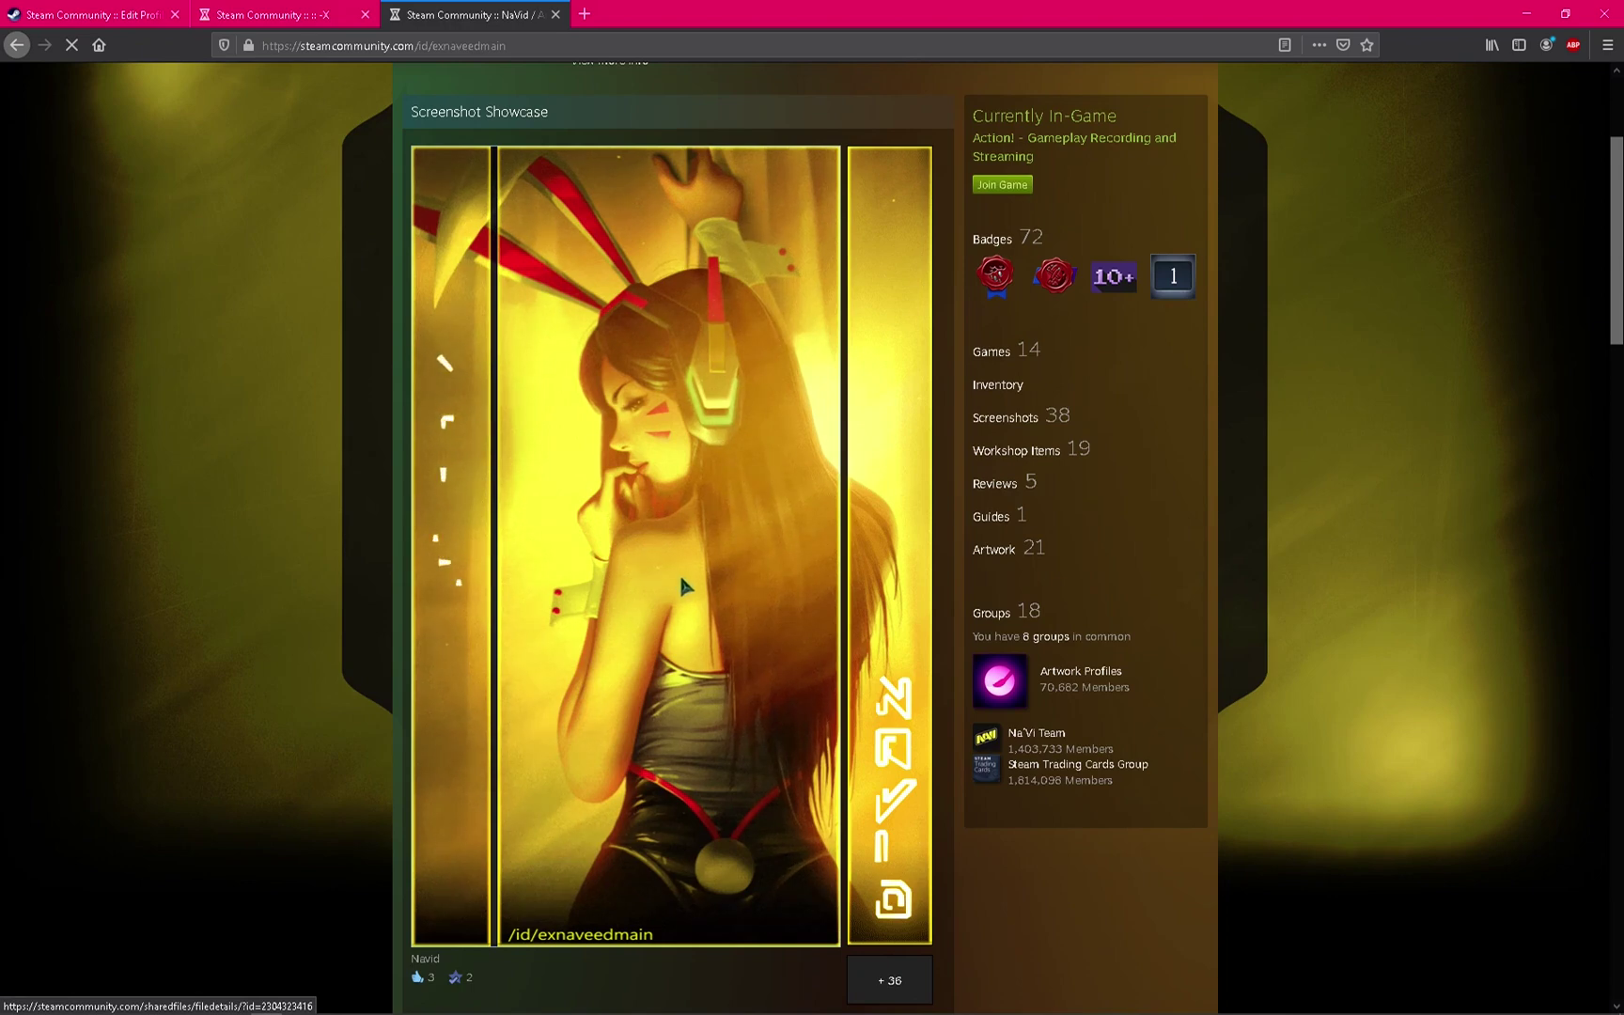
scroll(678, 572, down, 6)
scroll(692, 609, down, 5)
scroll(692, 611, up, 12)
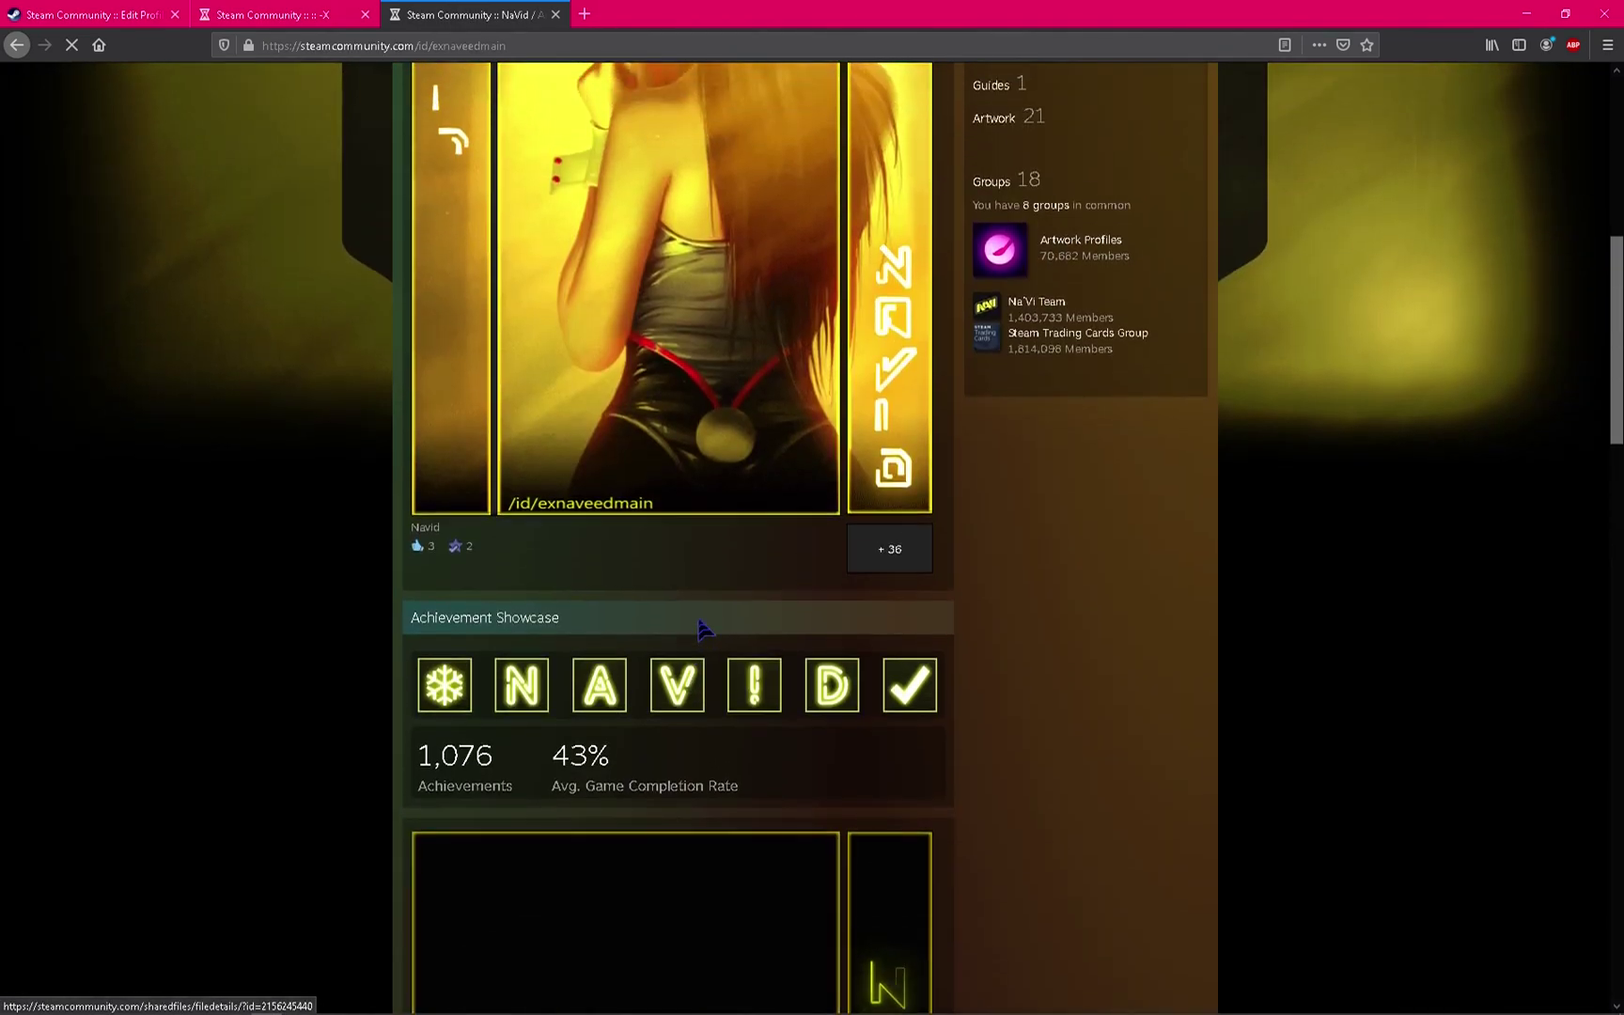
scroll(660, 747, down, 1)
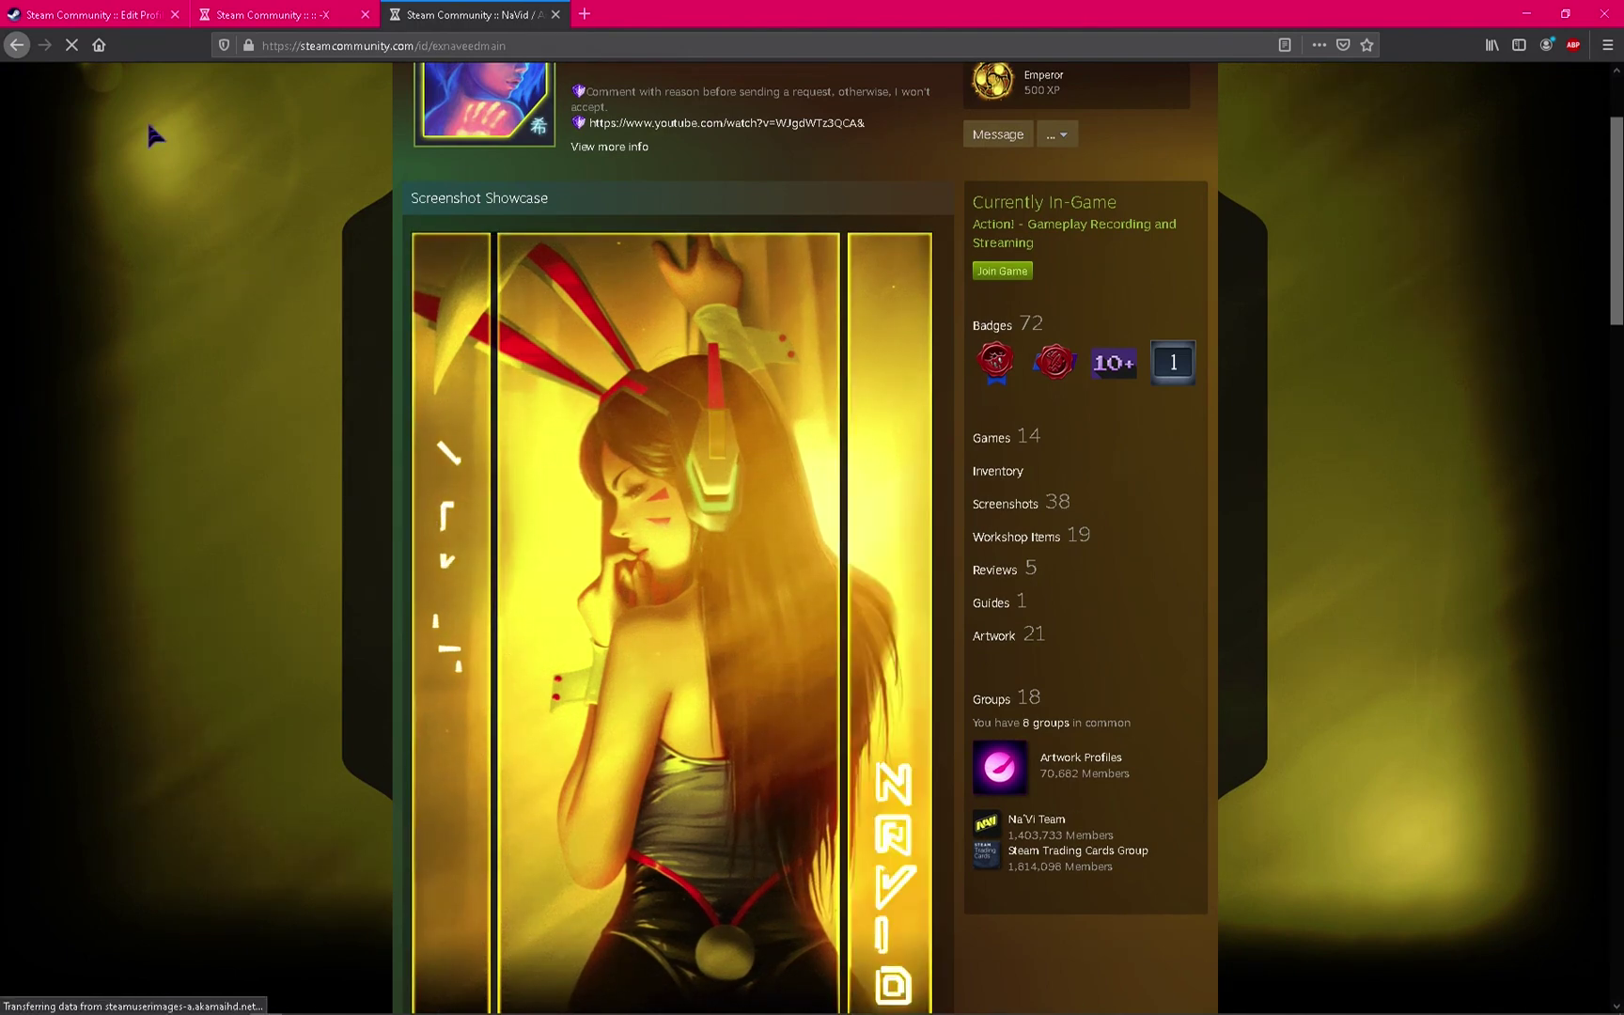
Return to the tab with the posted -X artwork page.
click(272, 15)
click(515, 9)
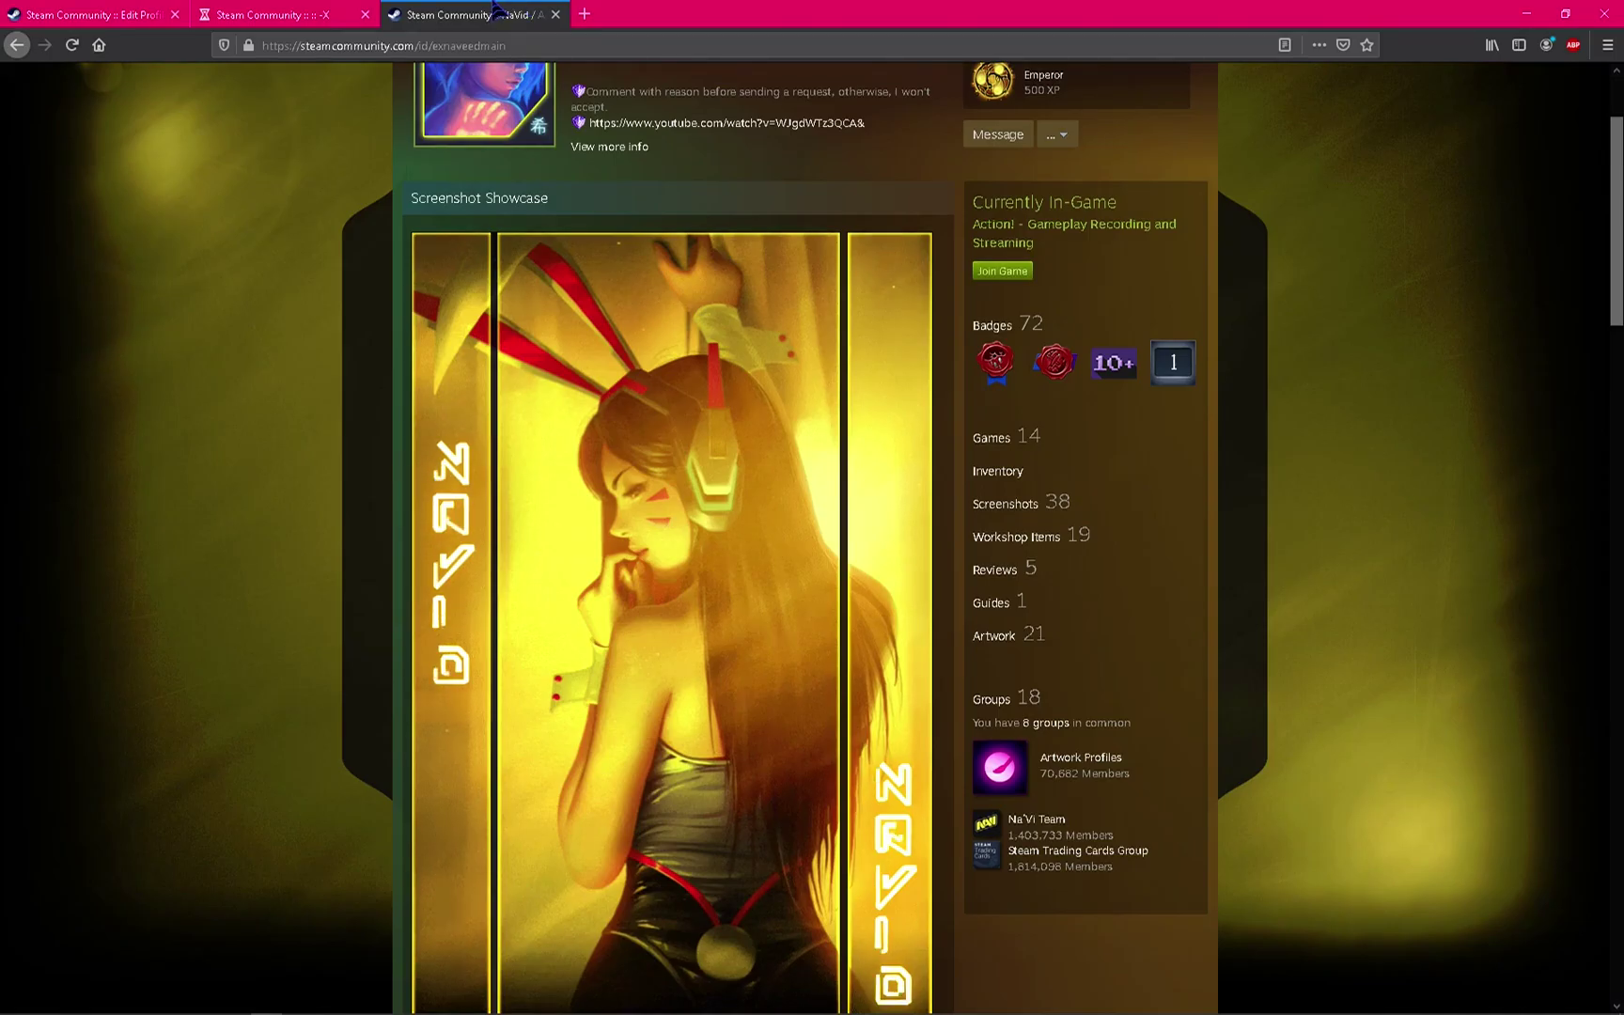
click(273, 14)
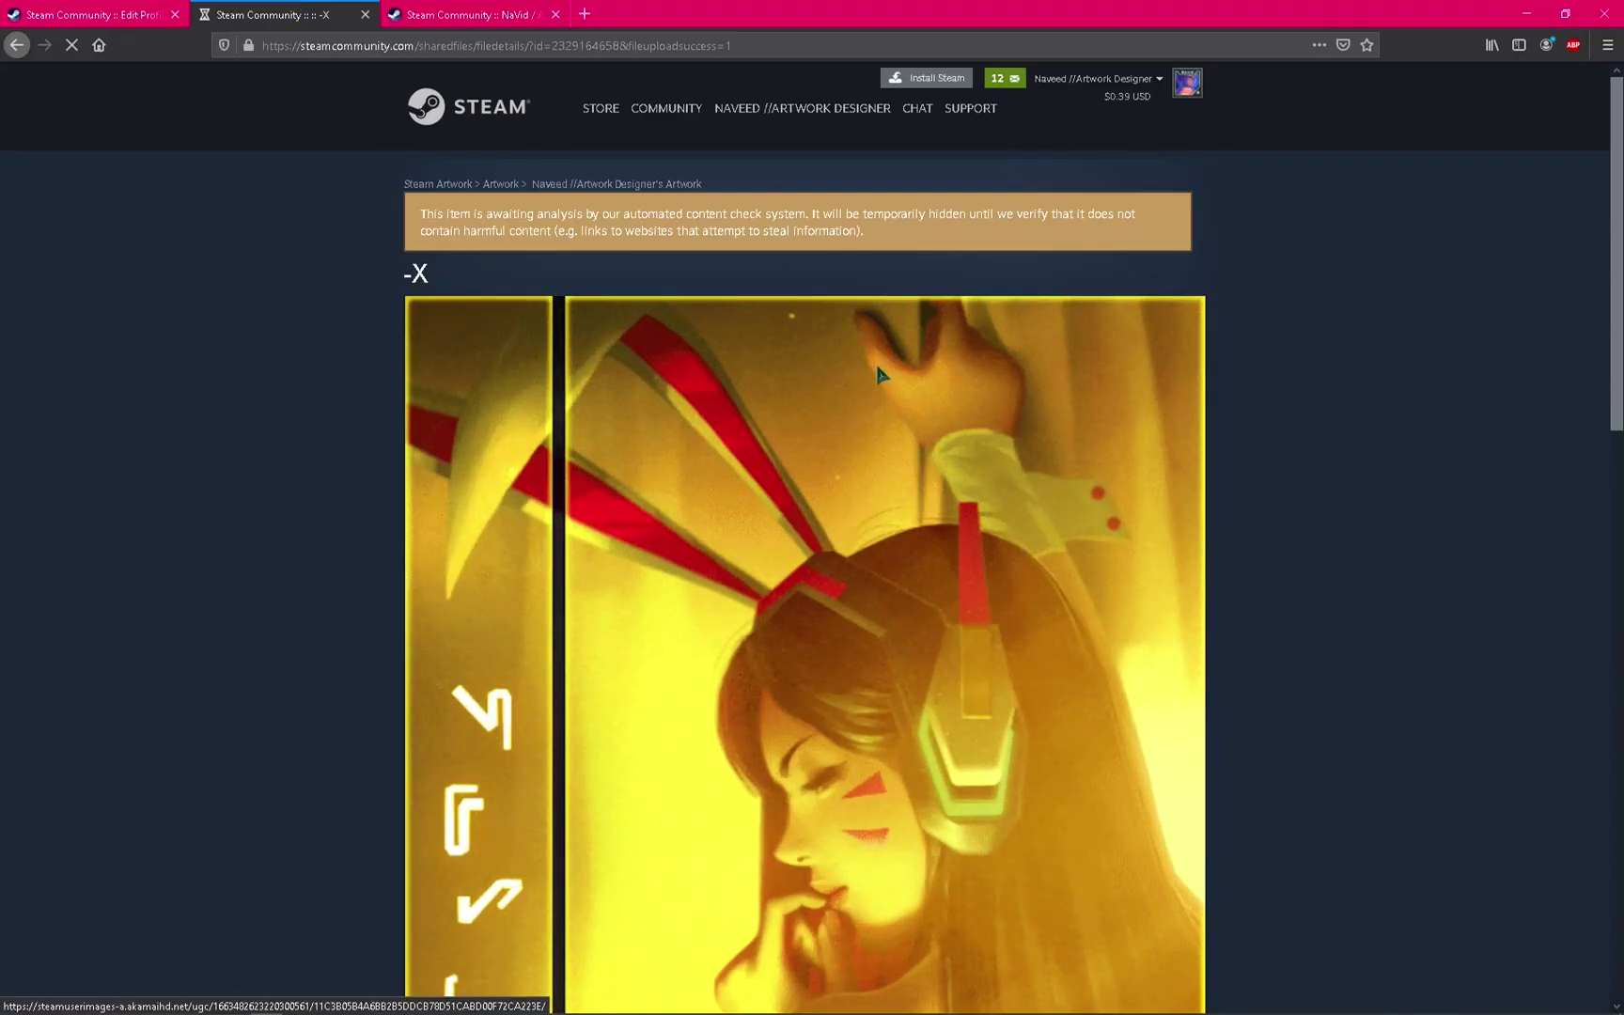
Recheck the Featured Showcase editor and '-X' artwork tabs, then return to the upload page.
scroll(846, 474, down, 10)
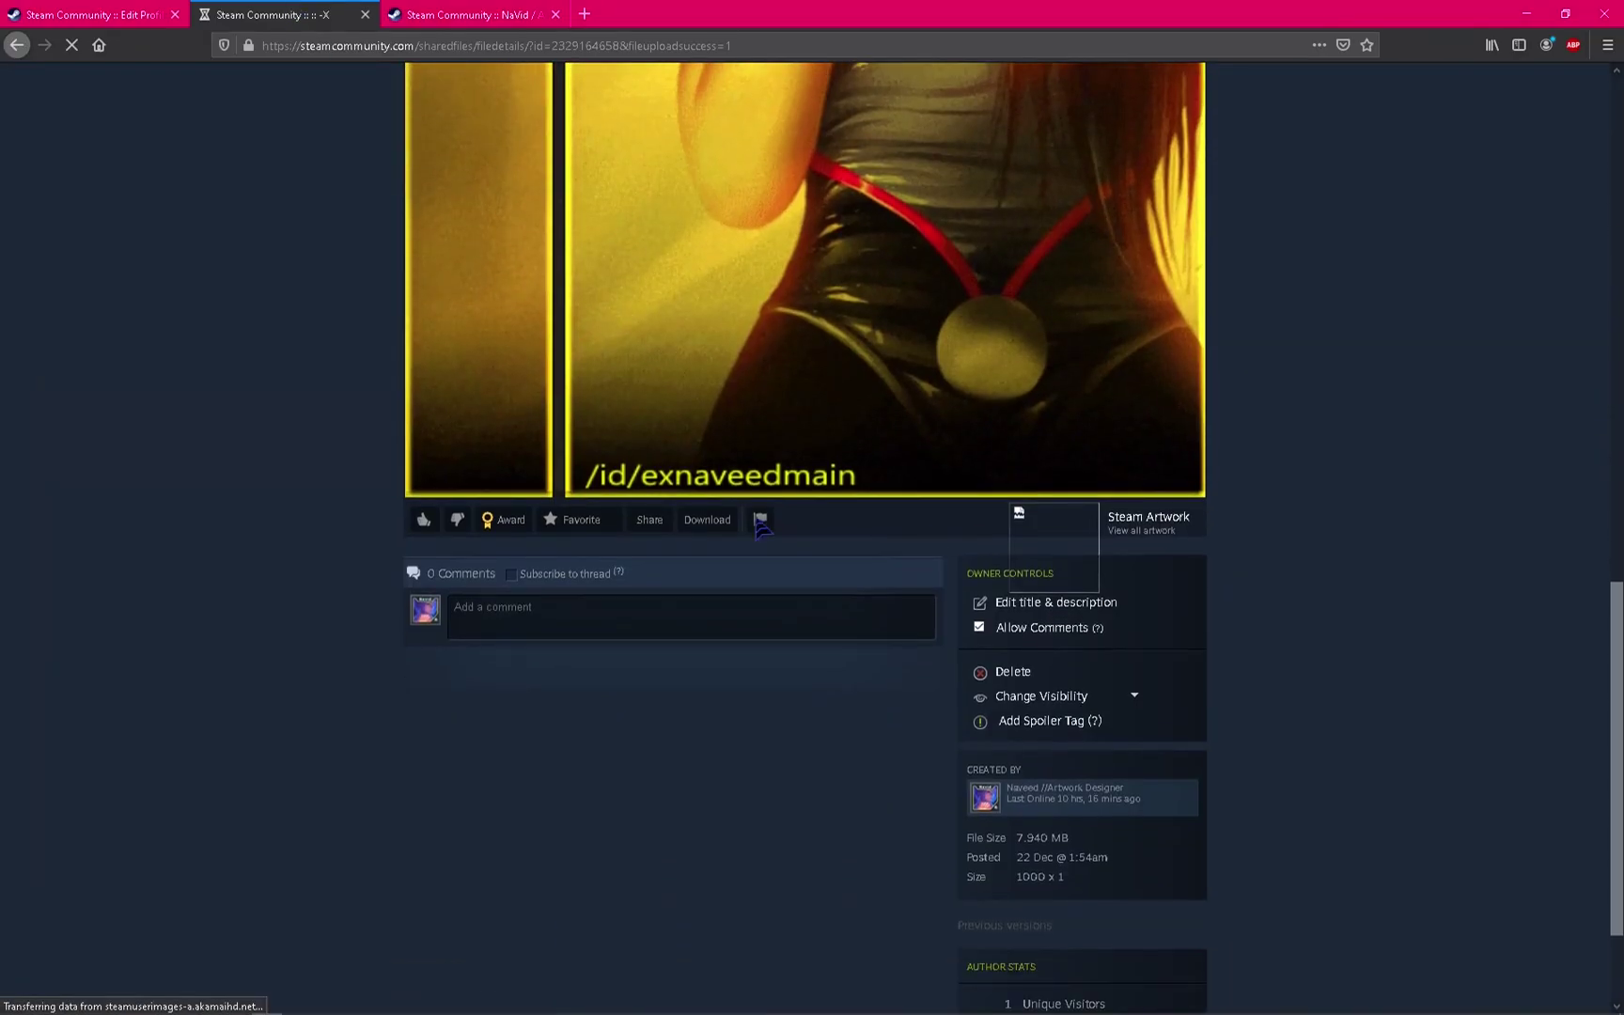
scroll(518, 504, up, 5)
click(131, 12)
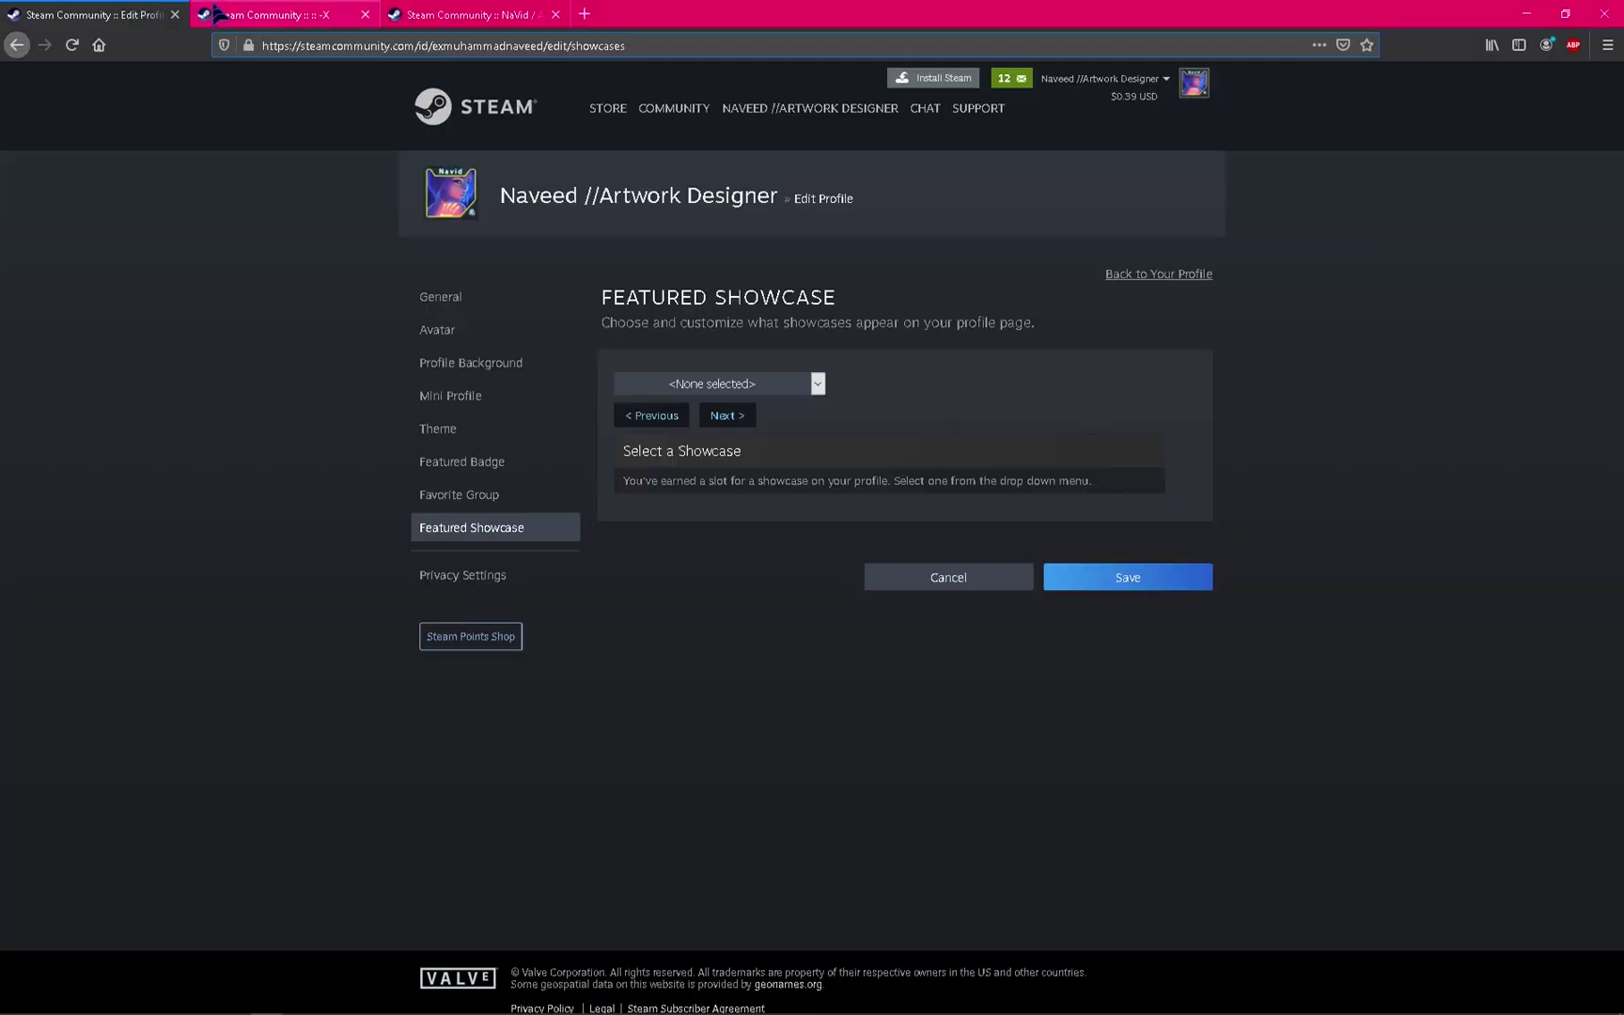
click(218, 14)
click(17, 45)
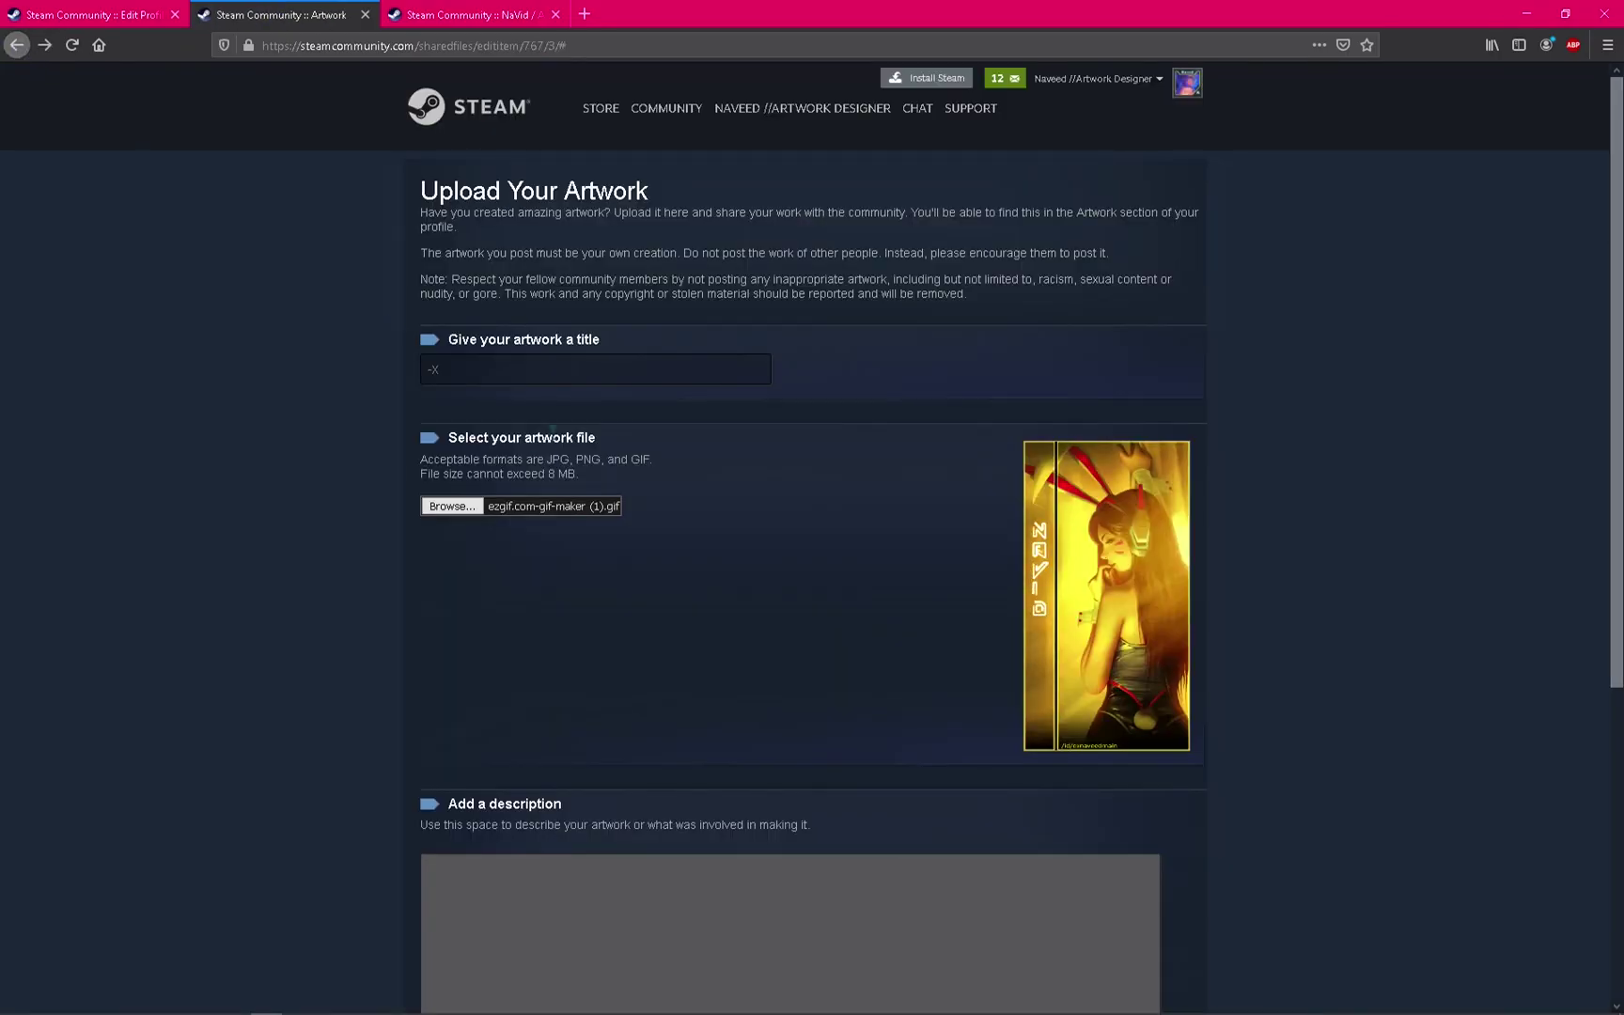
From your profile's Artwork gallery, start a new upload marked Not Game Specific.
click(1184, 91)
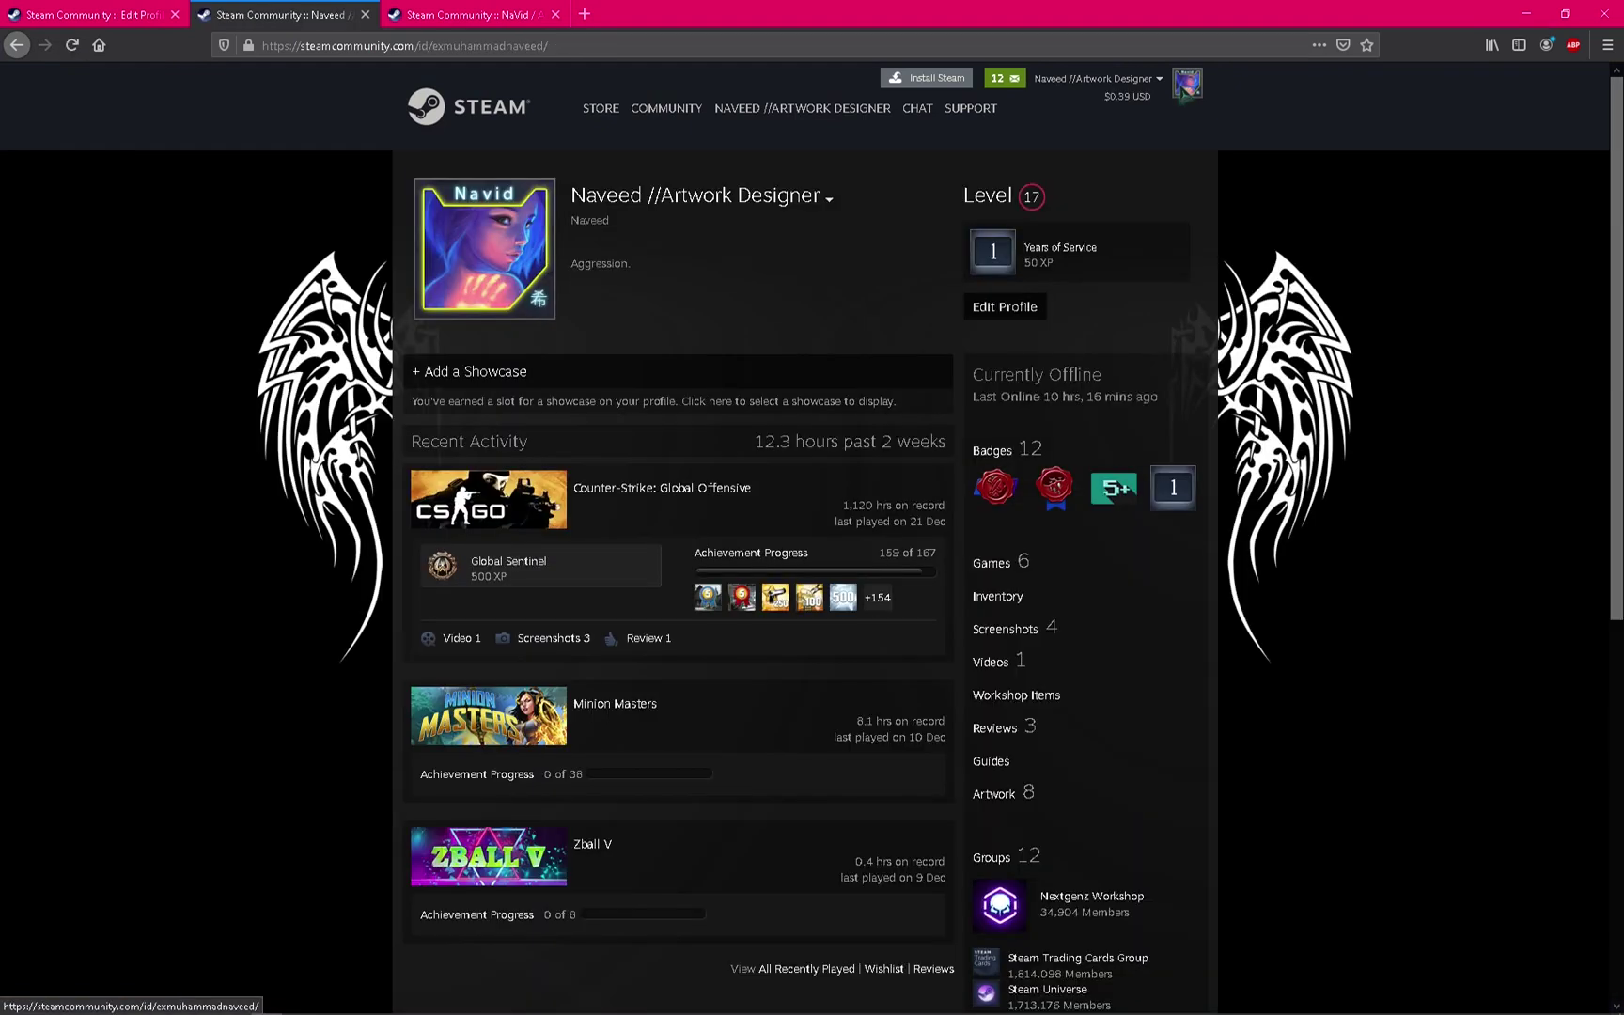
click(1004, 794)
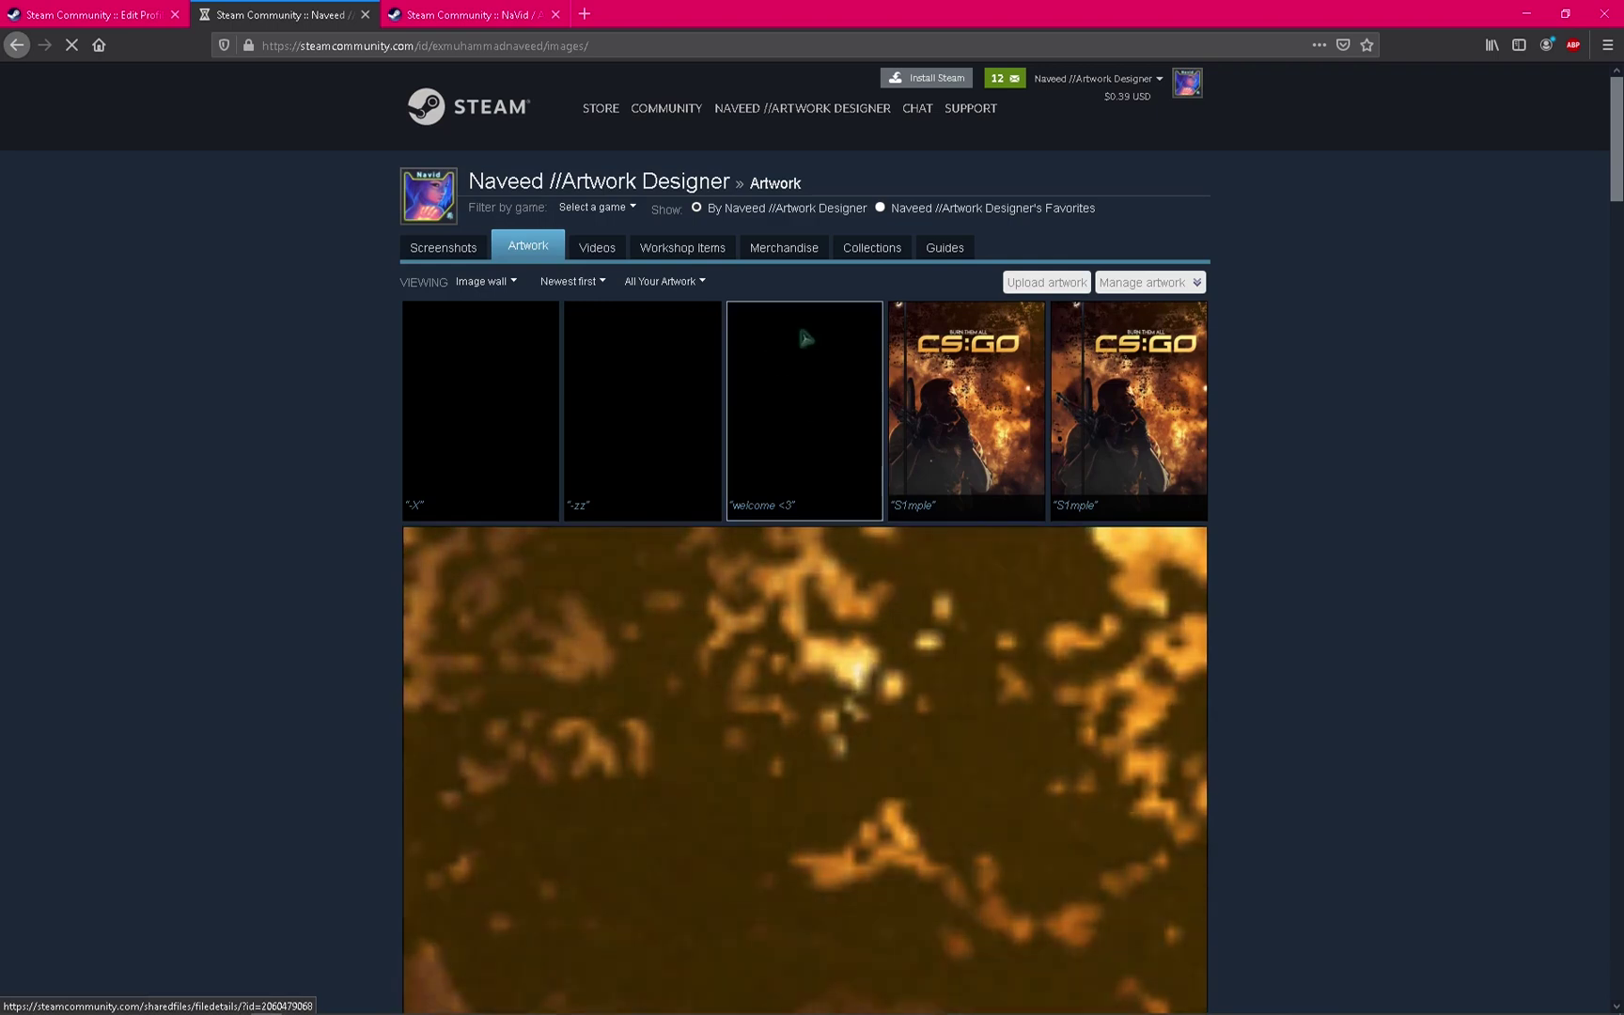
click(1051, 284)
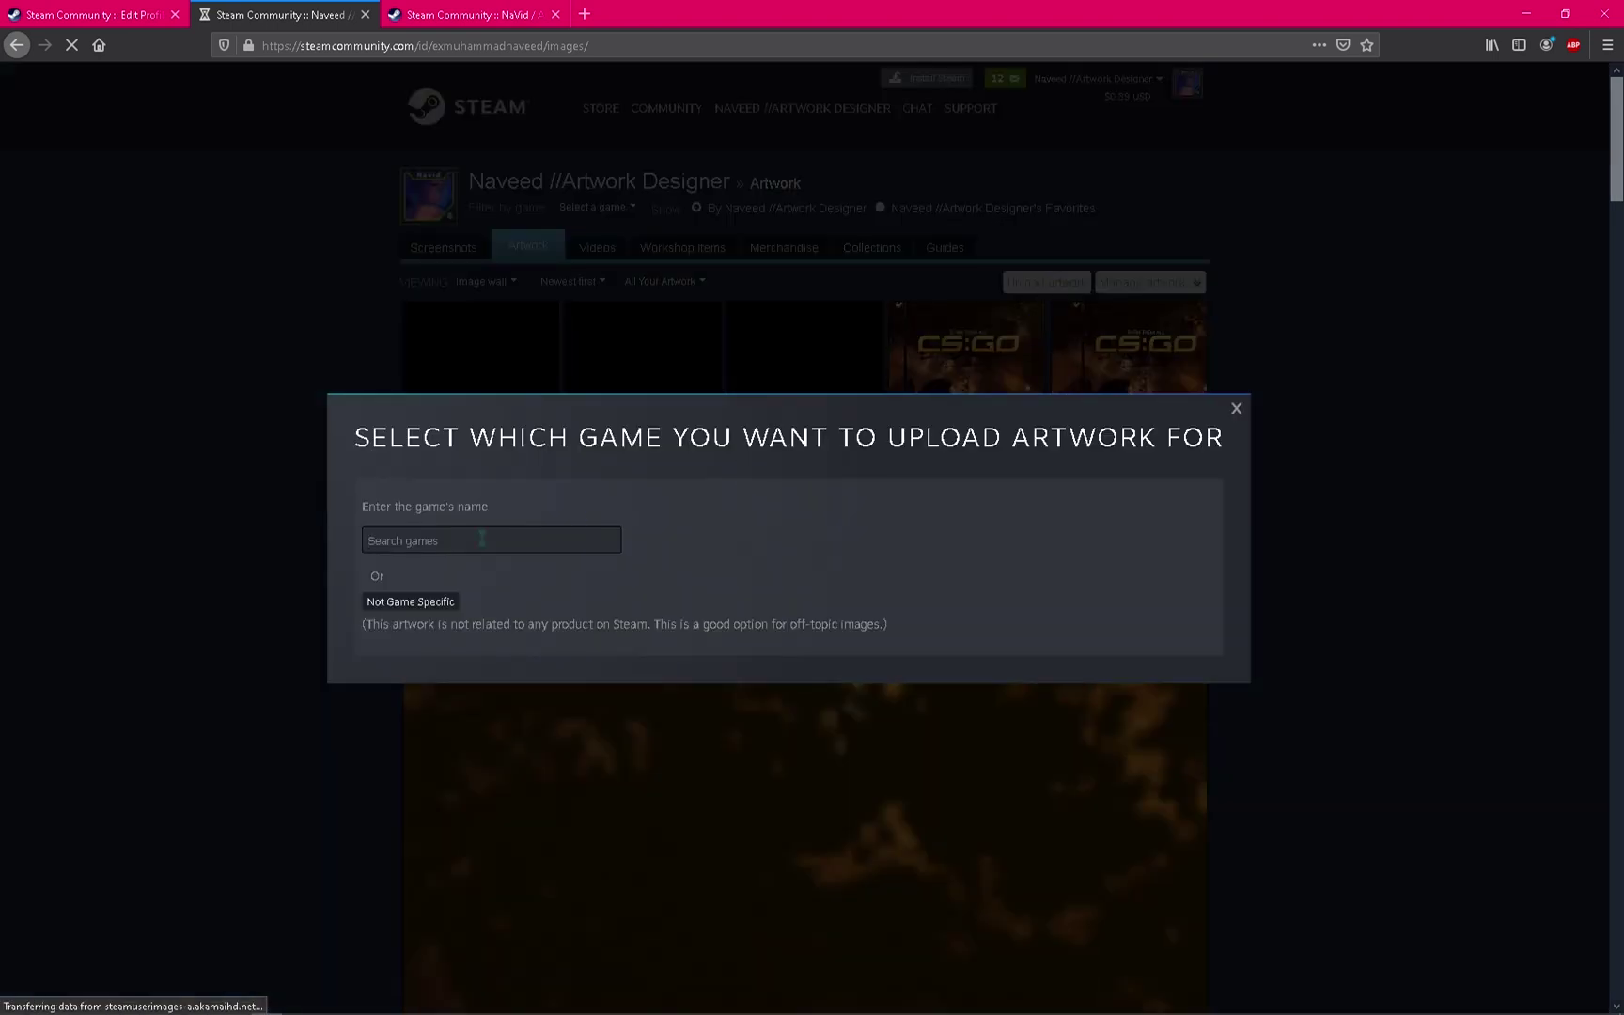
click(420, 600)
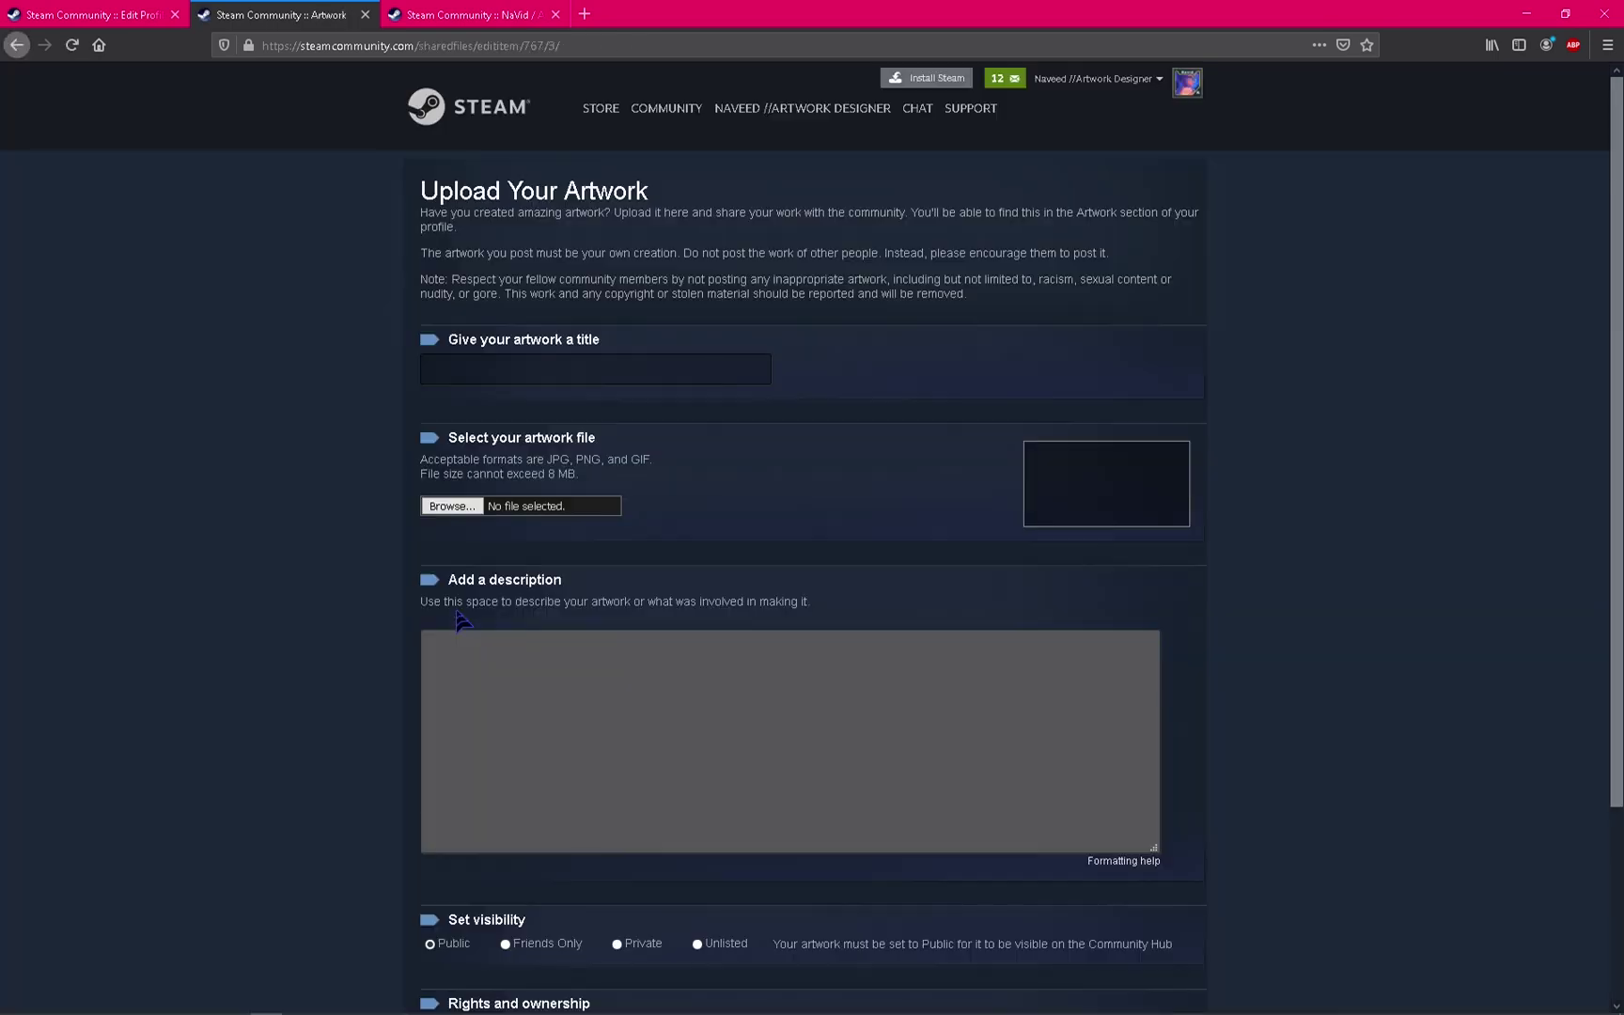
Title the artwork '-' and attach merged new 2_3.gif as its file.
click(476, 375)
text(-X)
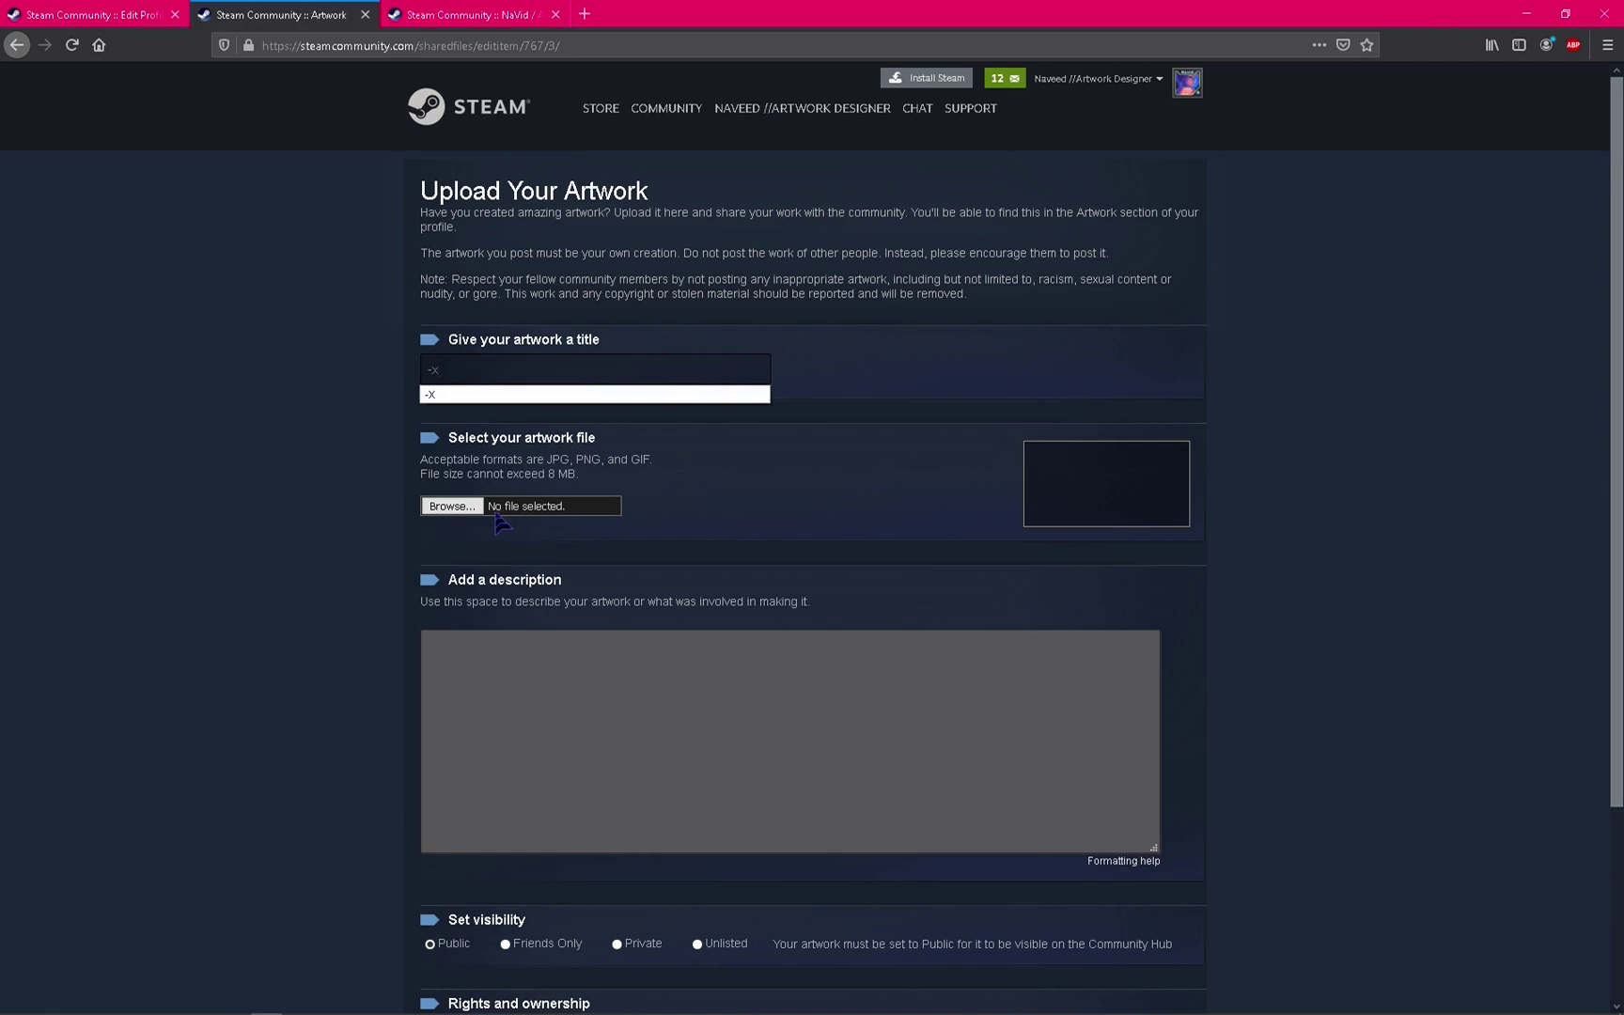
click(495, 513)
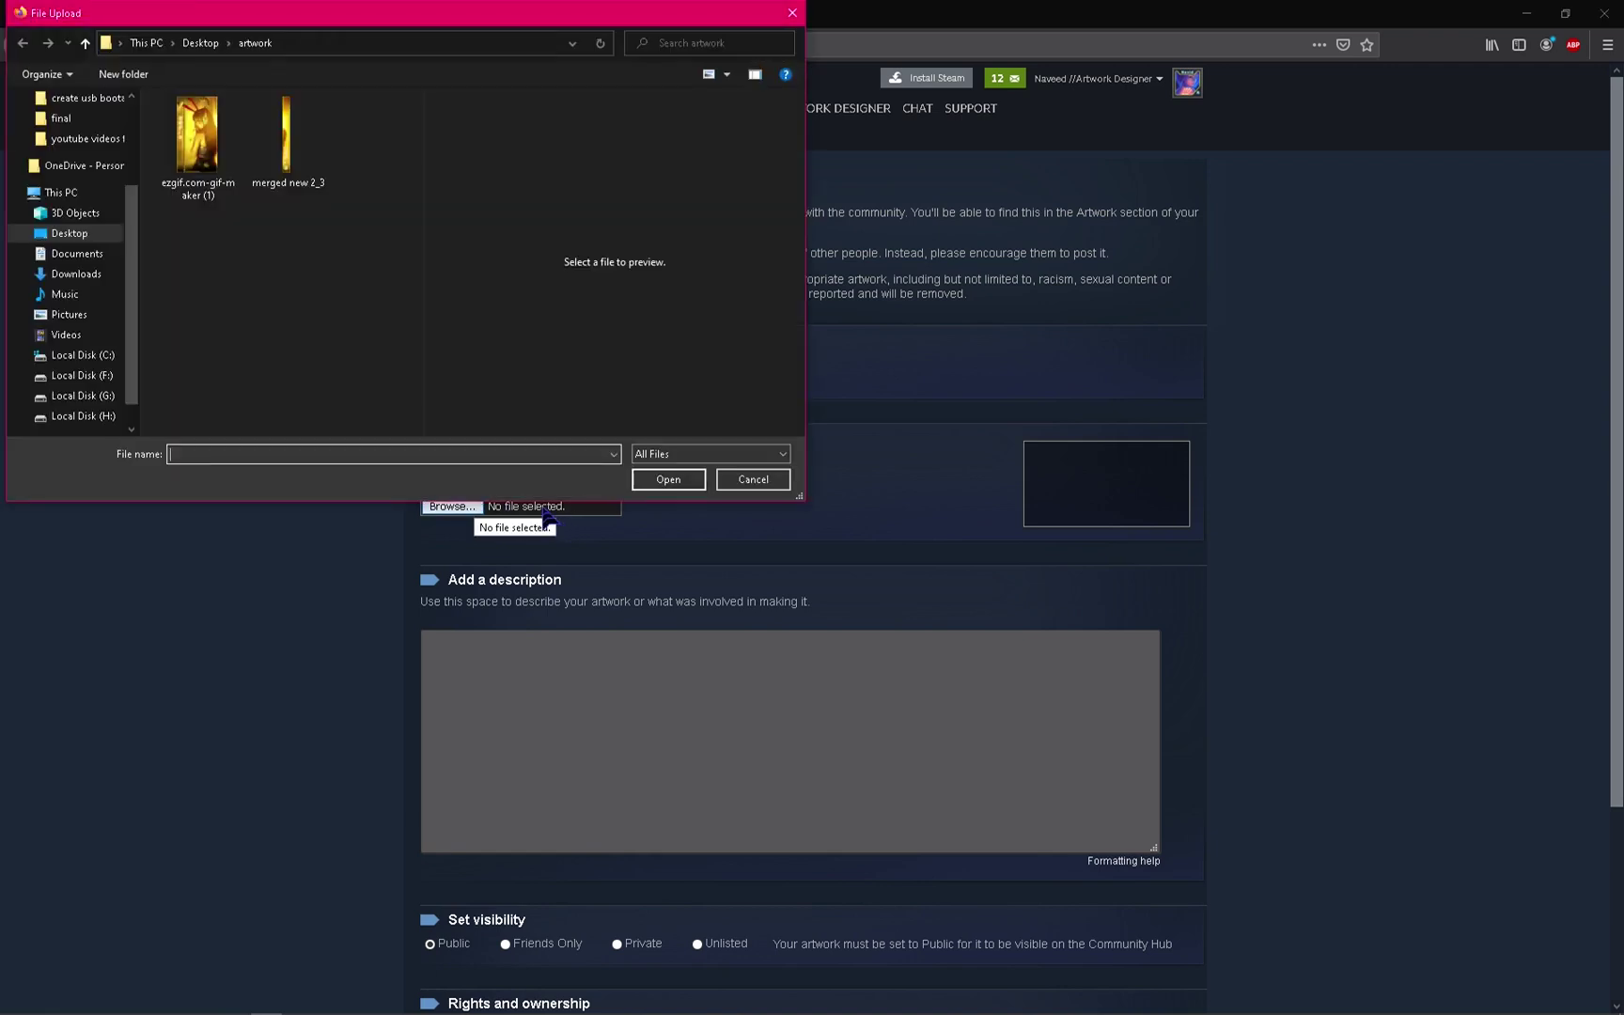
click(310, 152)
click(668, 480)
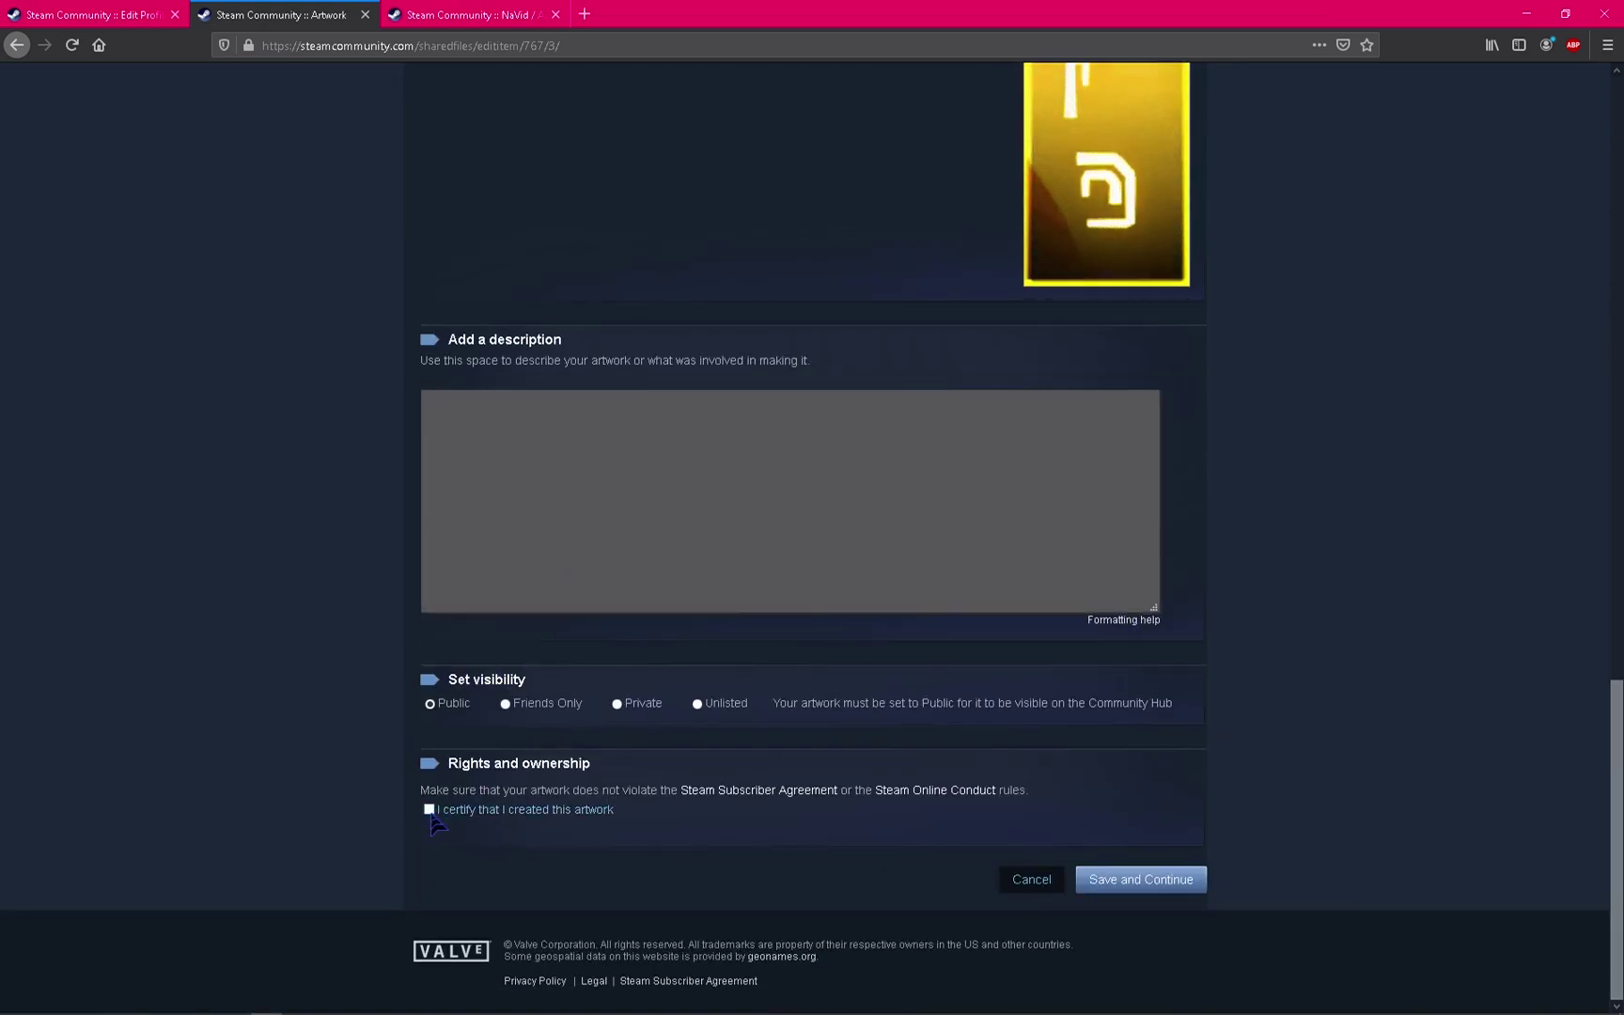
Open the Firefox developer tools console and clear out a stray pasted link.
right_click(1293, 609)
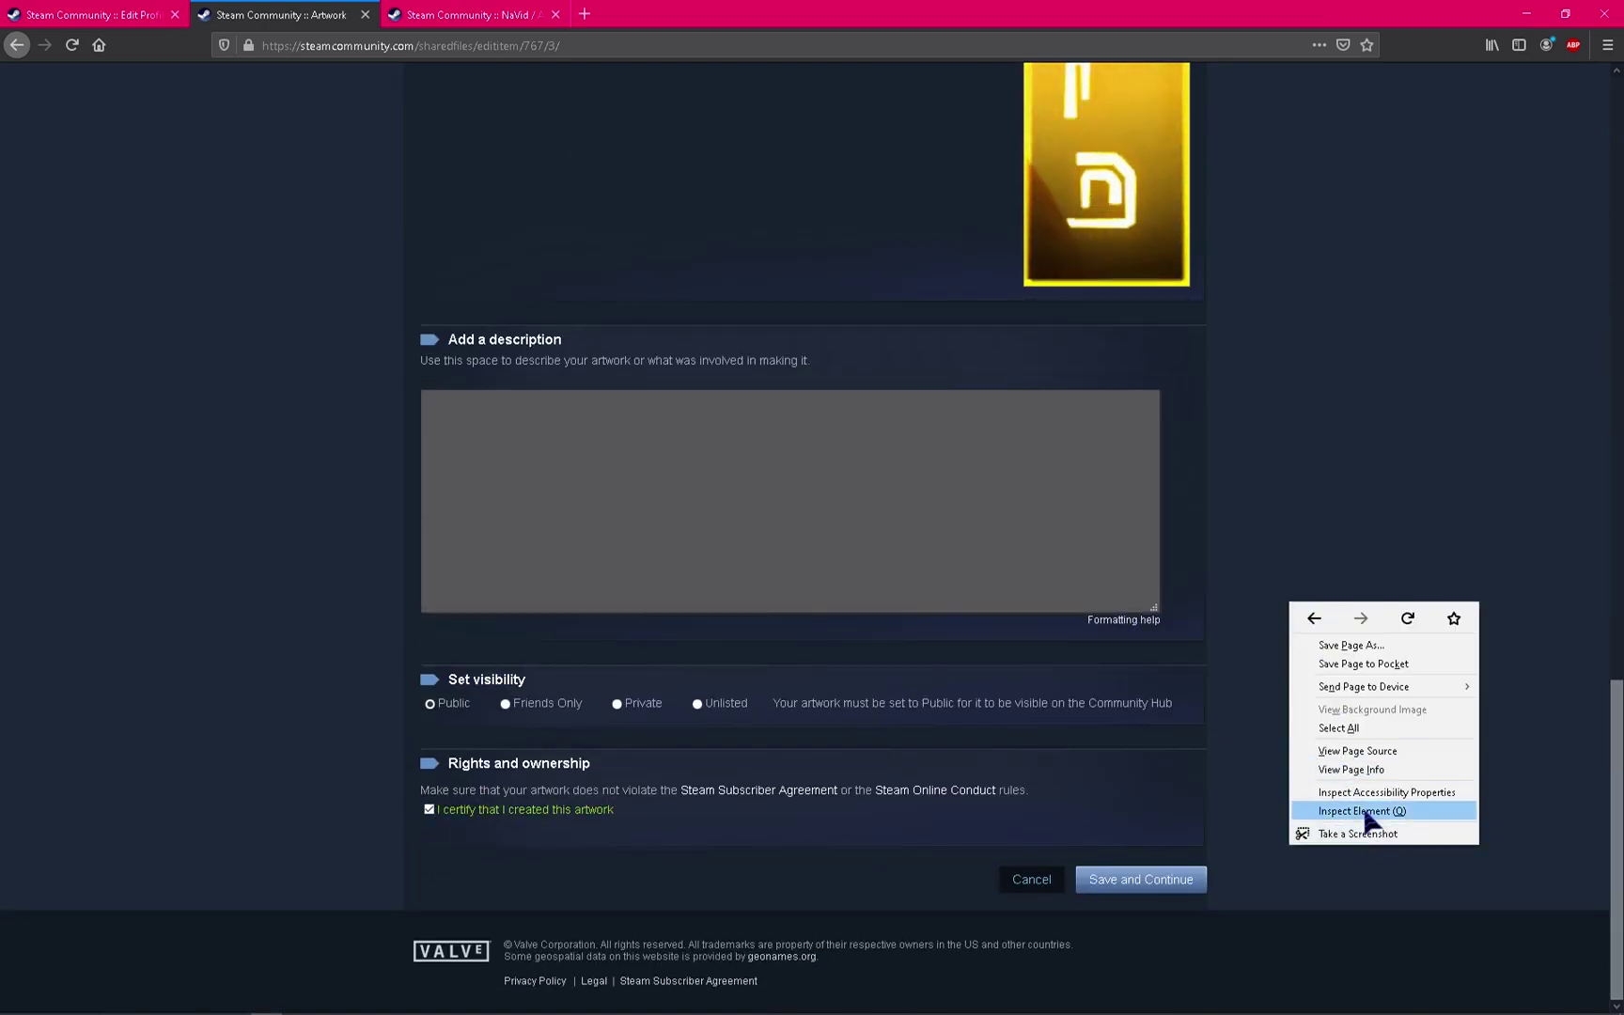
click(1367, 818)
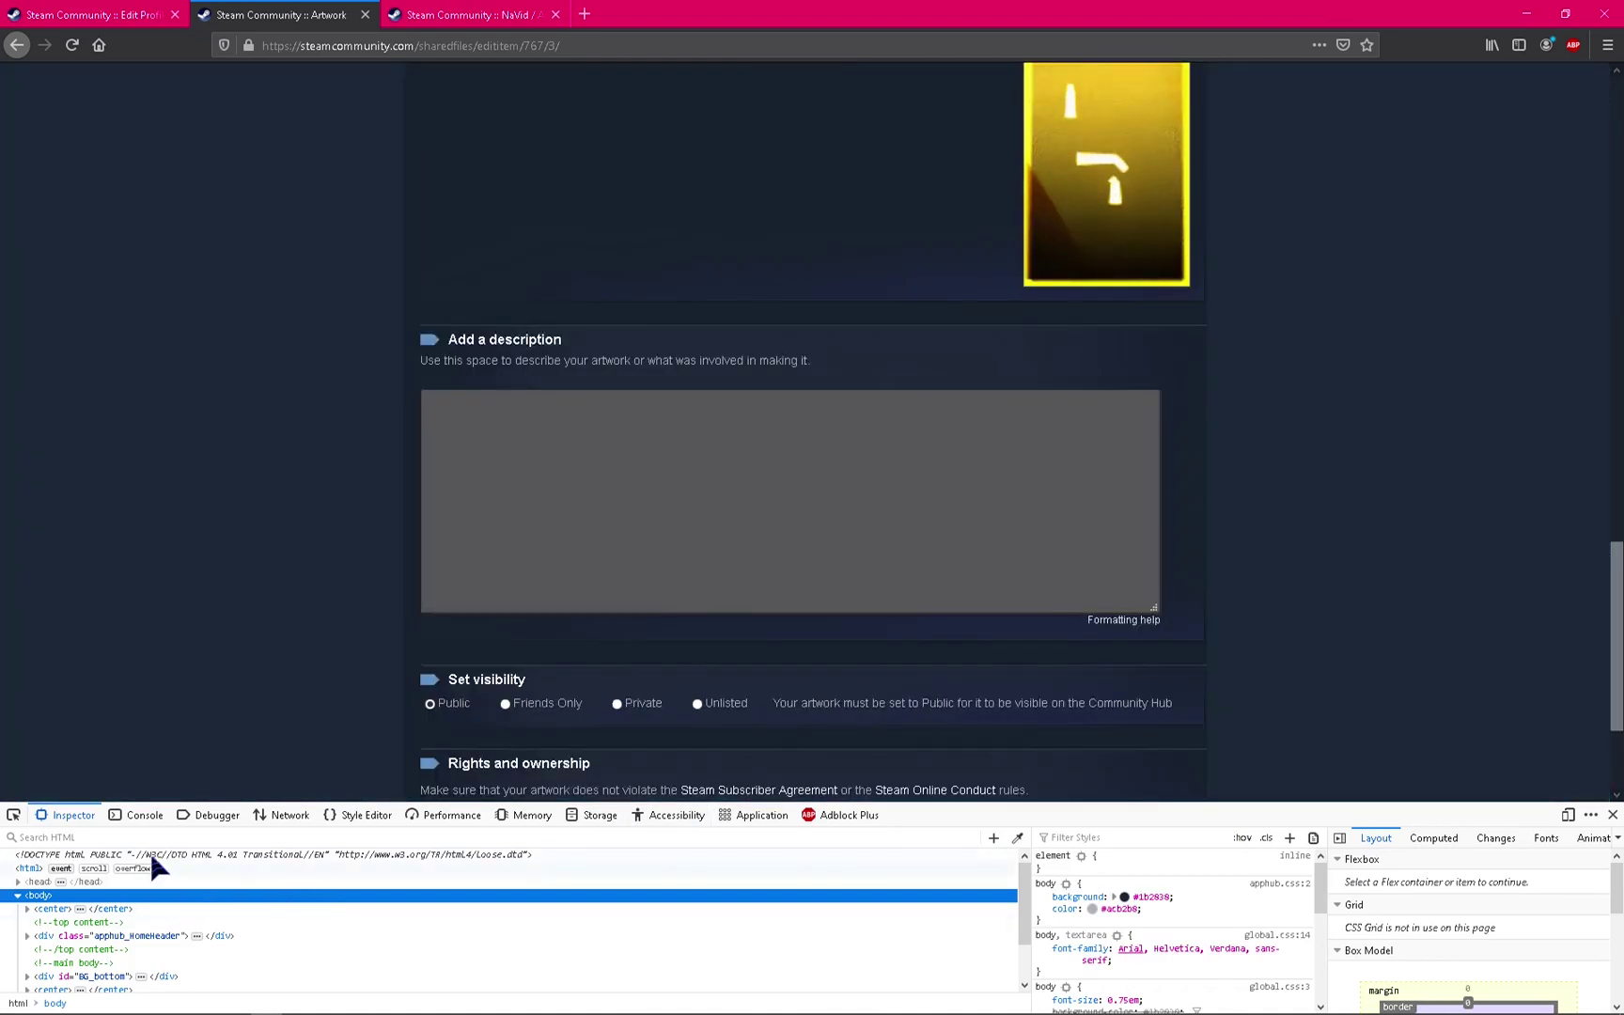
click(139, 815)
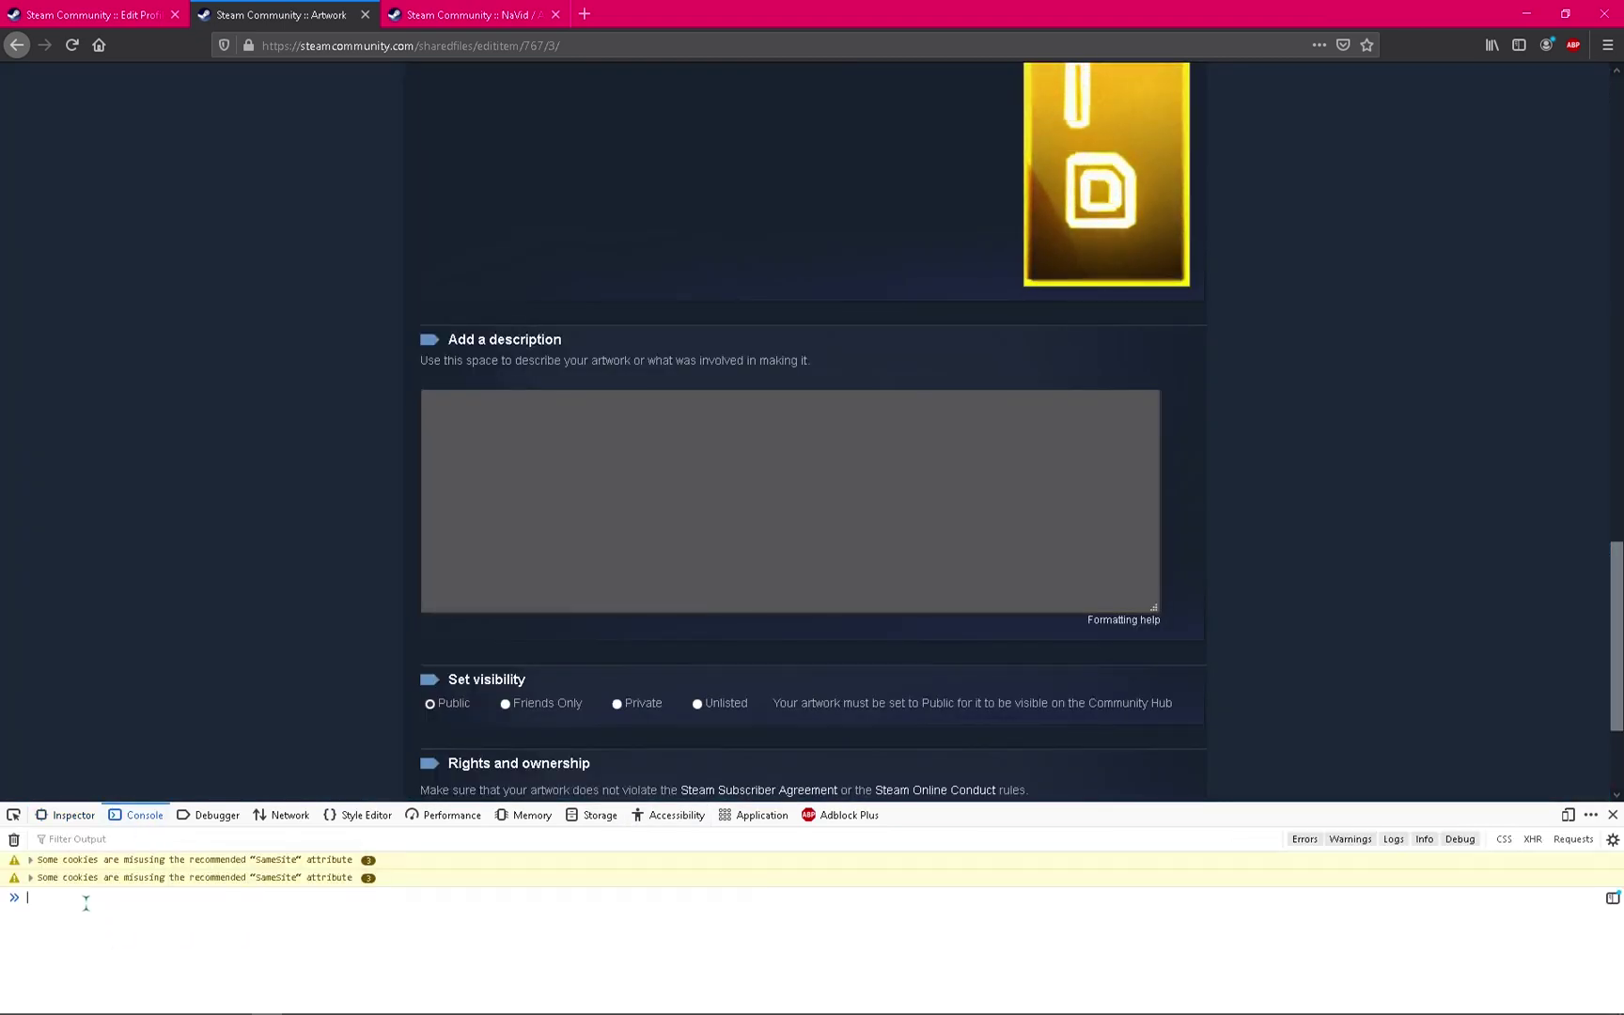
text(https://steamcommunity.com/id/)
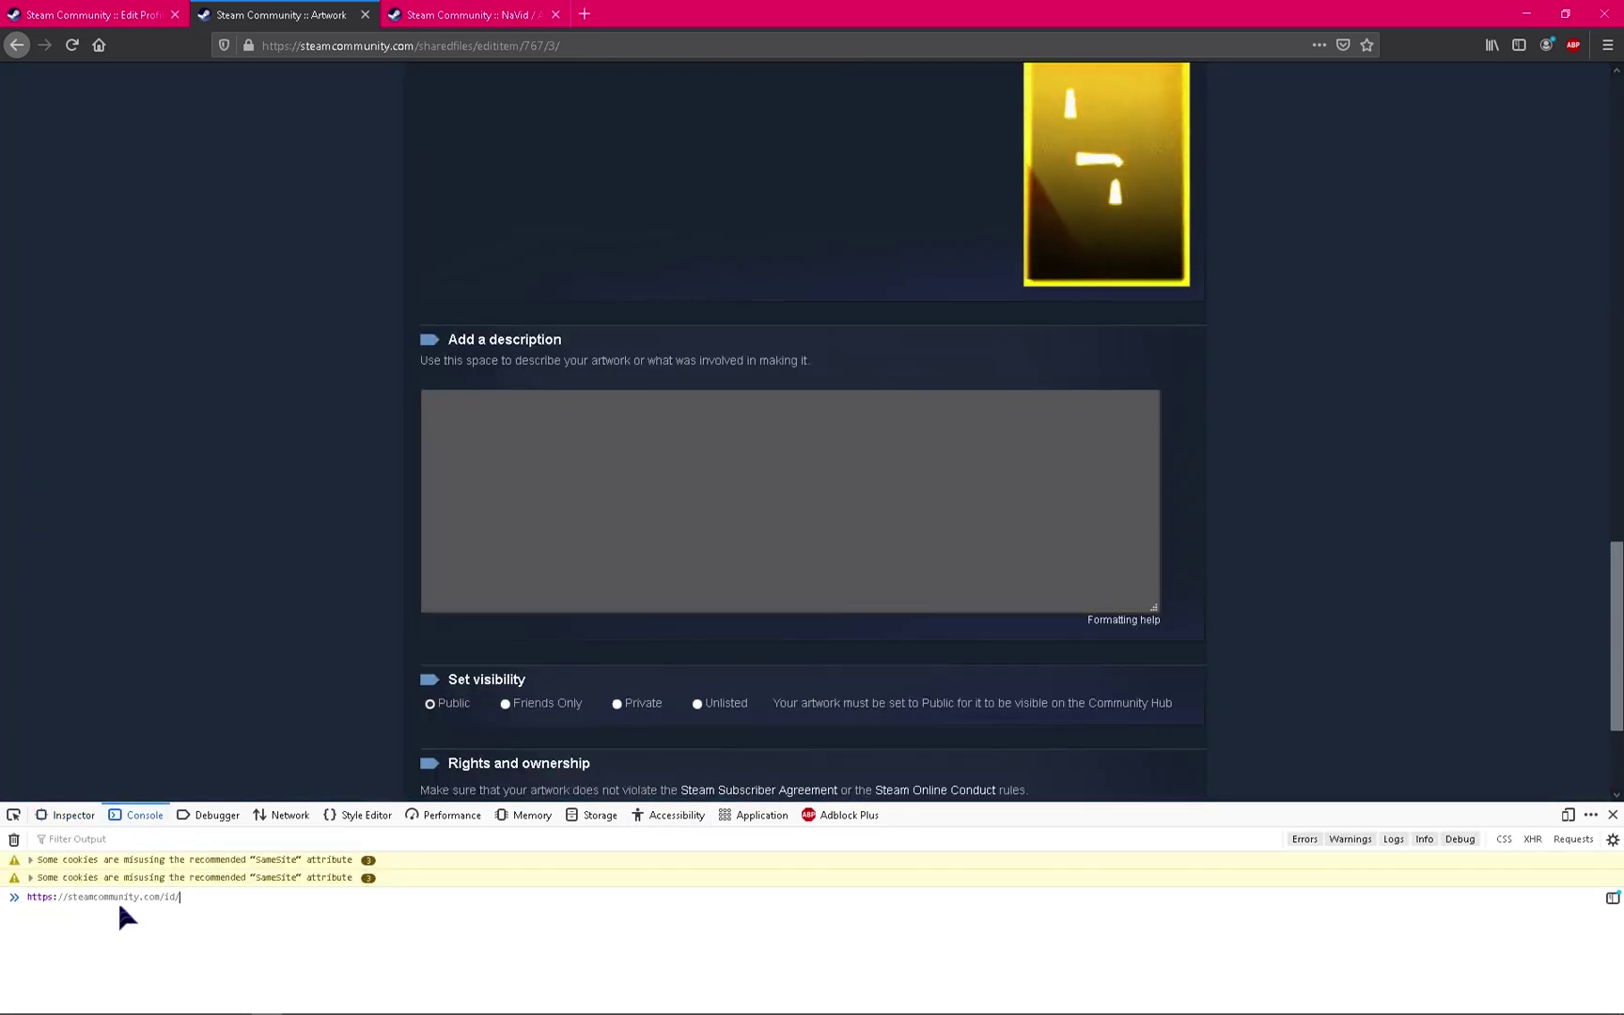
key(ctrl+a)
key(BackSpace)
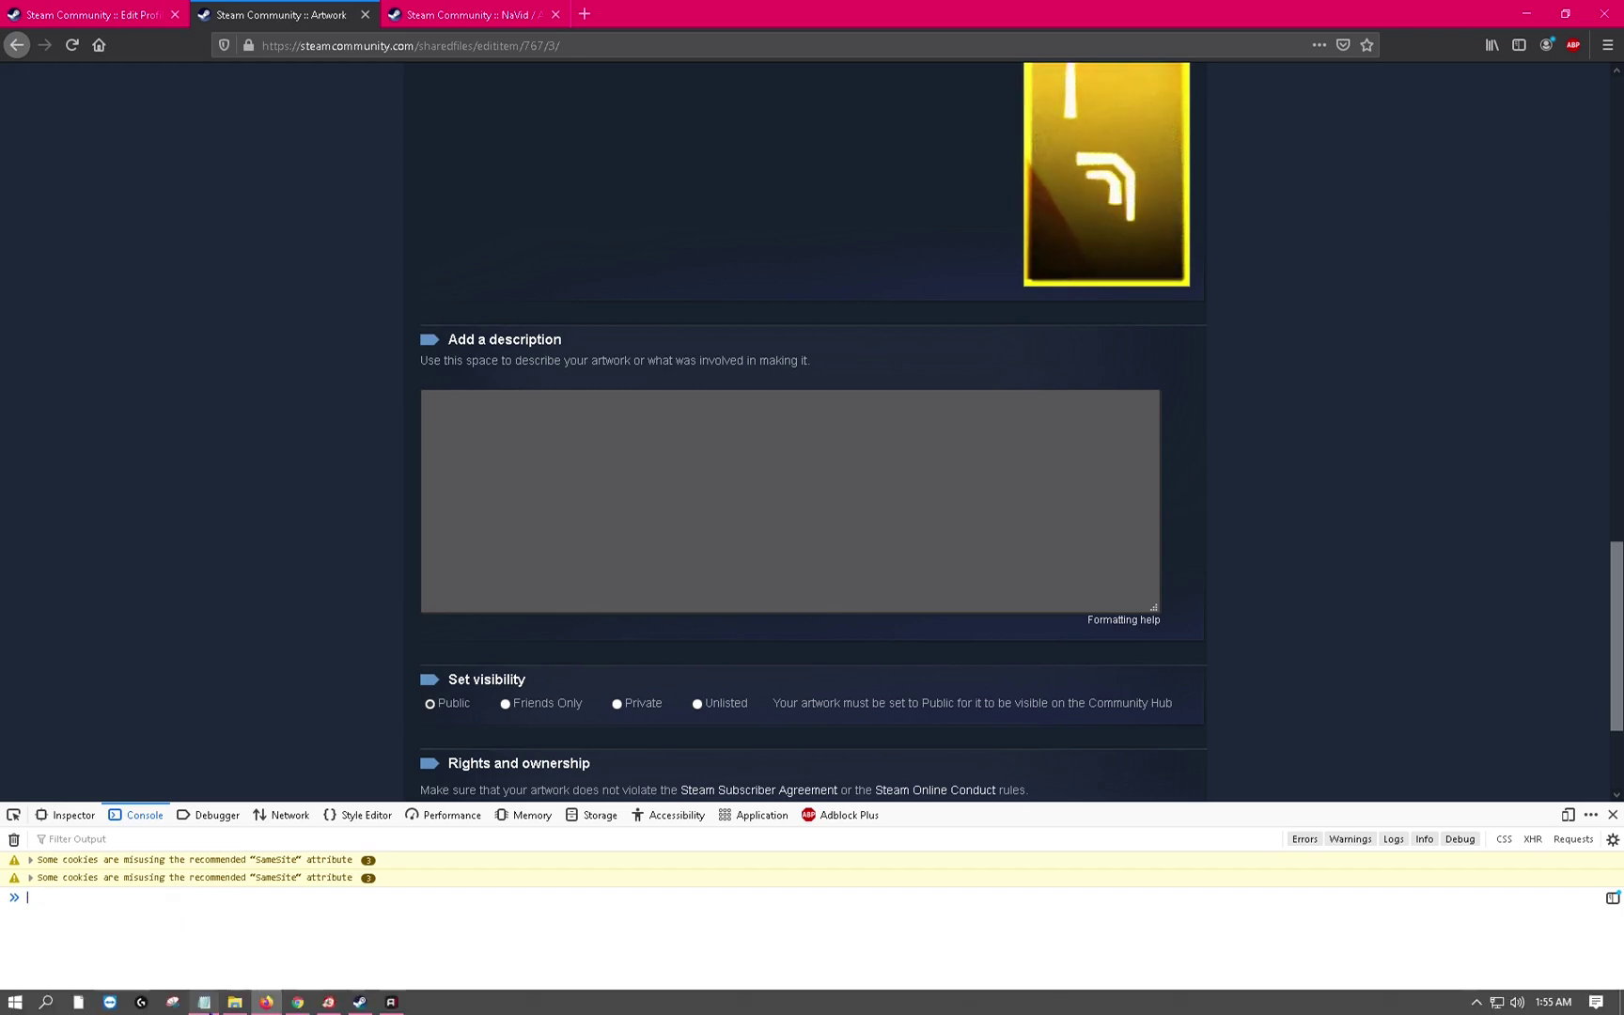
Run the ARTWORK size-override line (width 1000, height 1) from Notepad, then Save and Continue.
click(202, 1000)
click(199, 978)
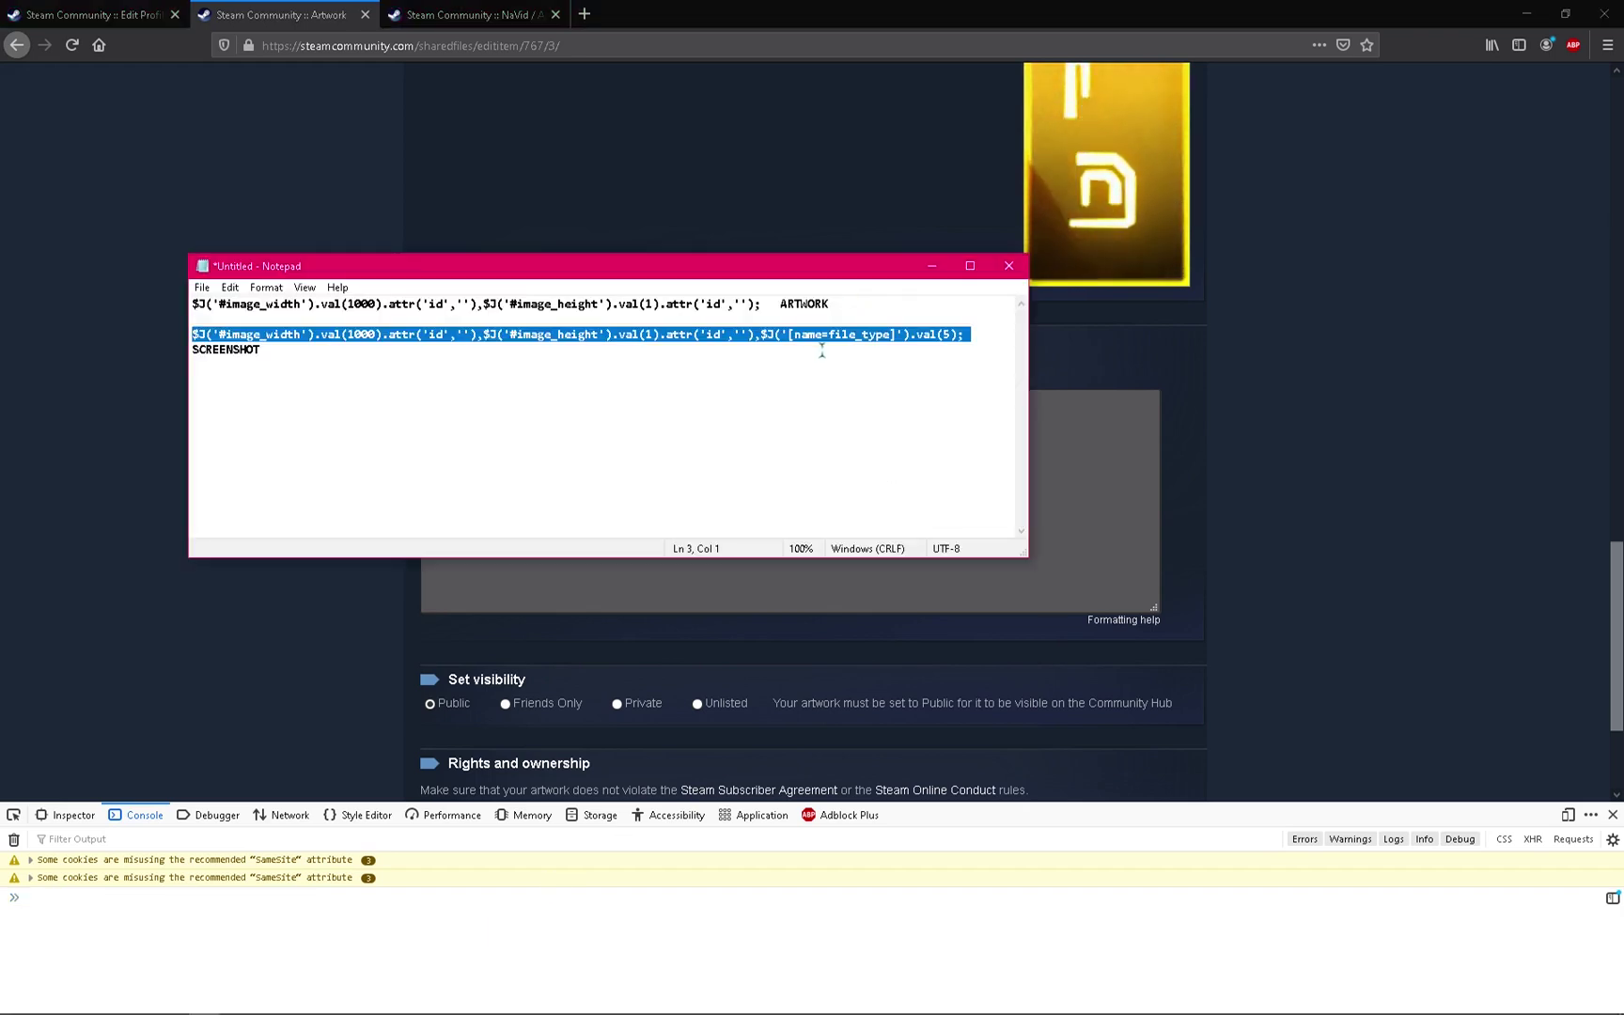
drag(763, 303, 141, 294)
right_click(276, 310)
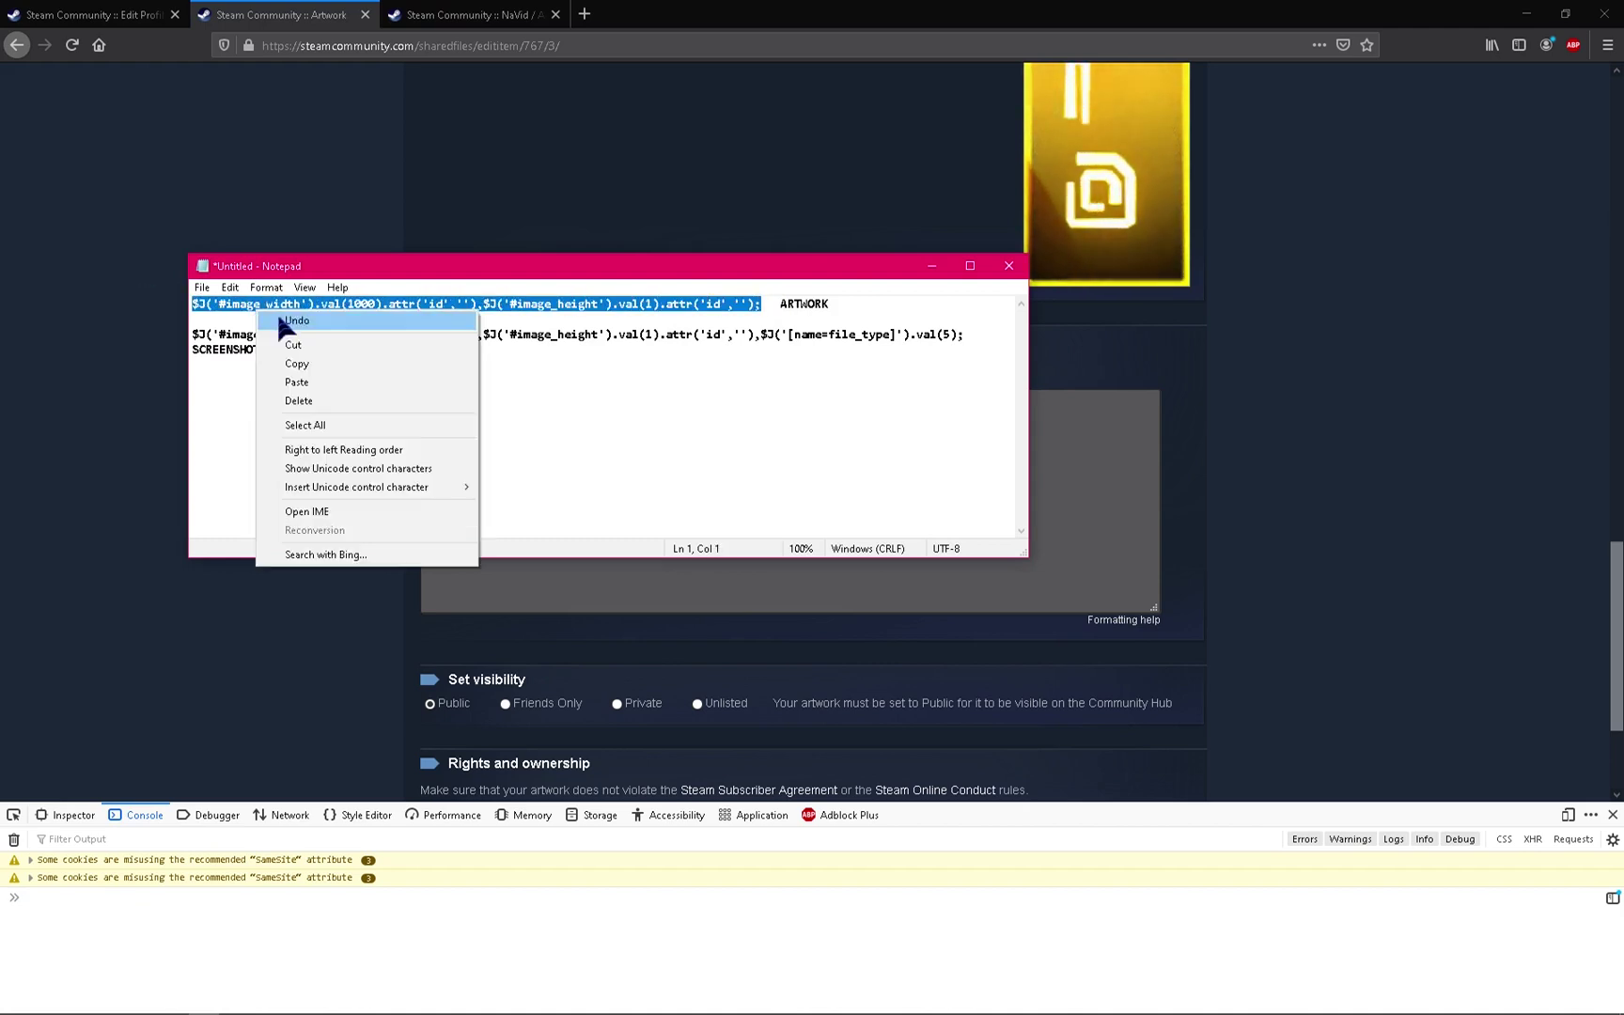
click(316, 363)
click(141, 895)
key(ctrl+v)
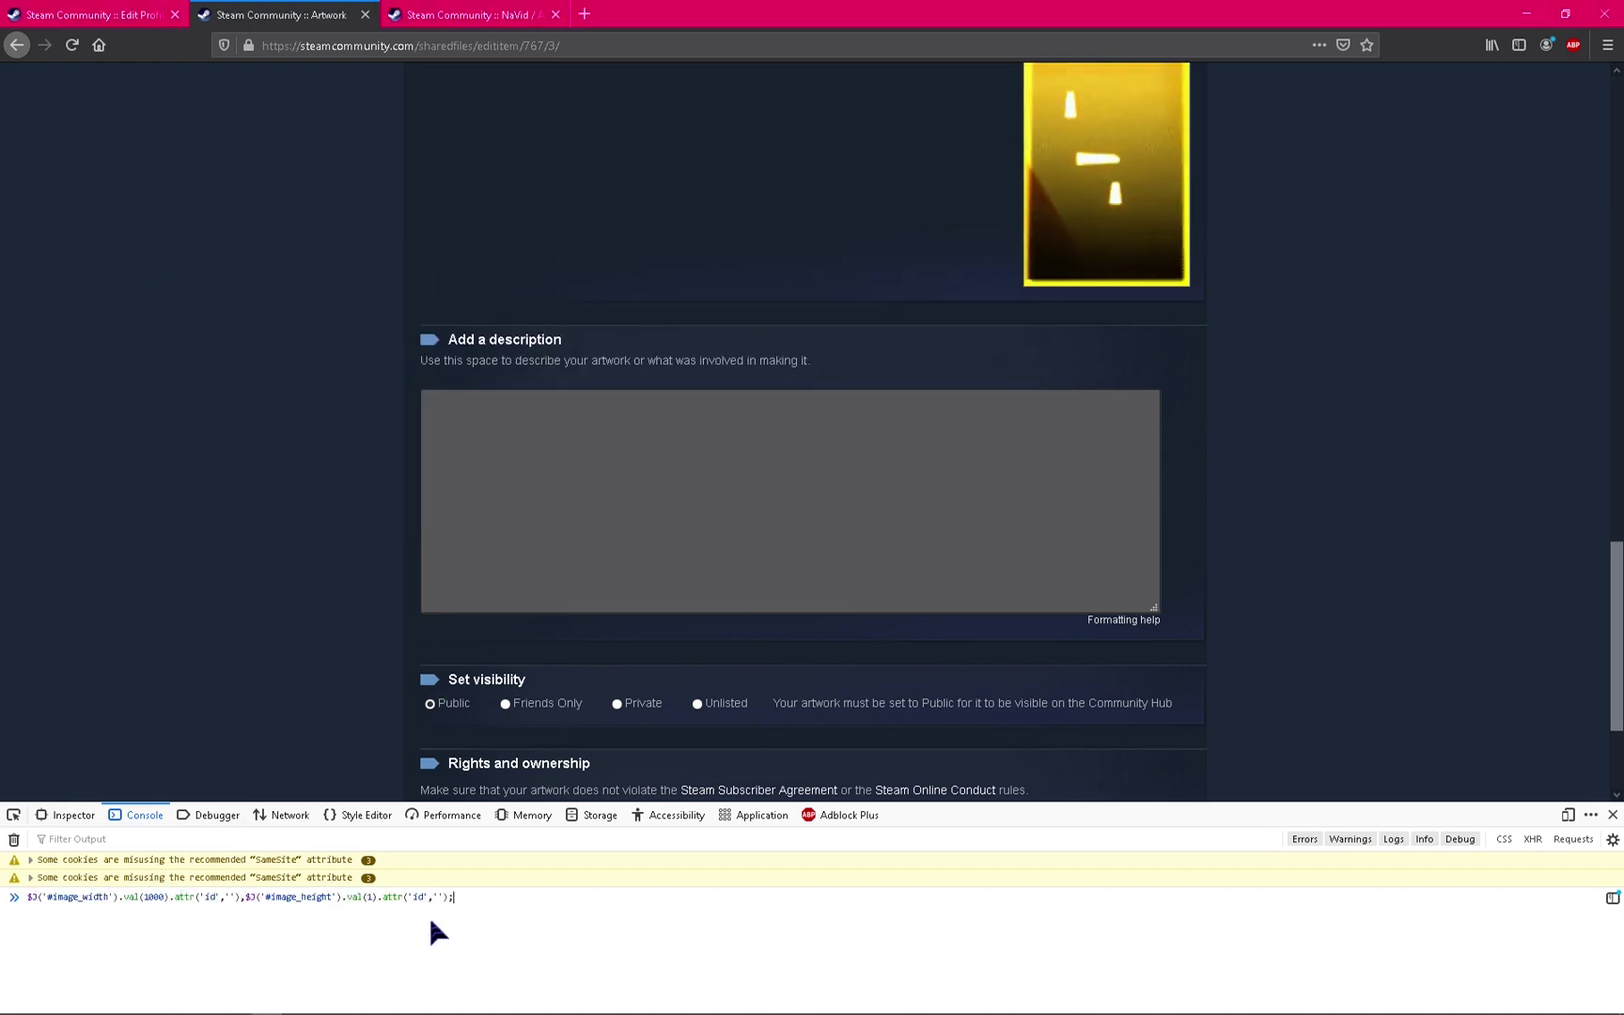
key(Return)
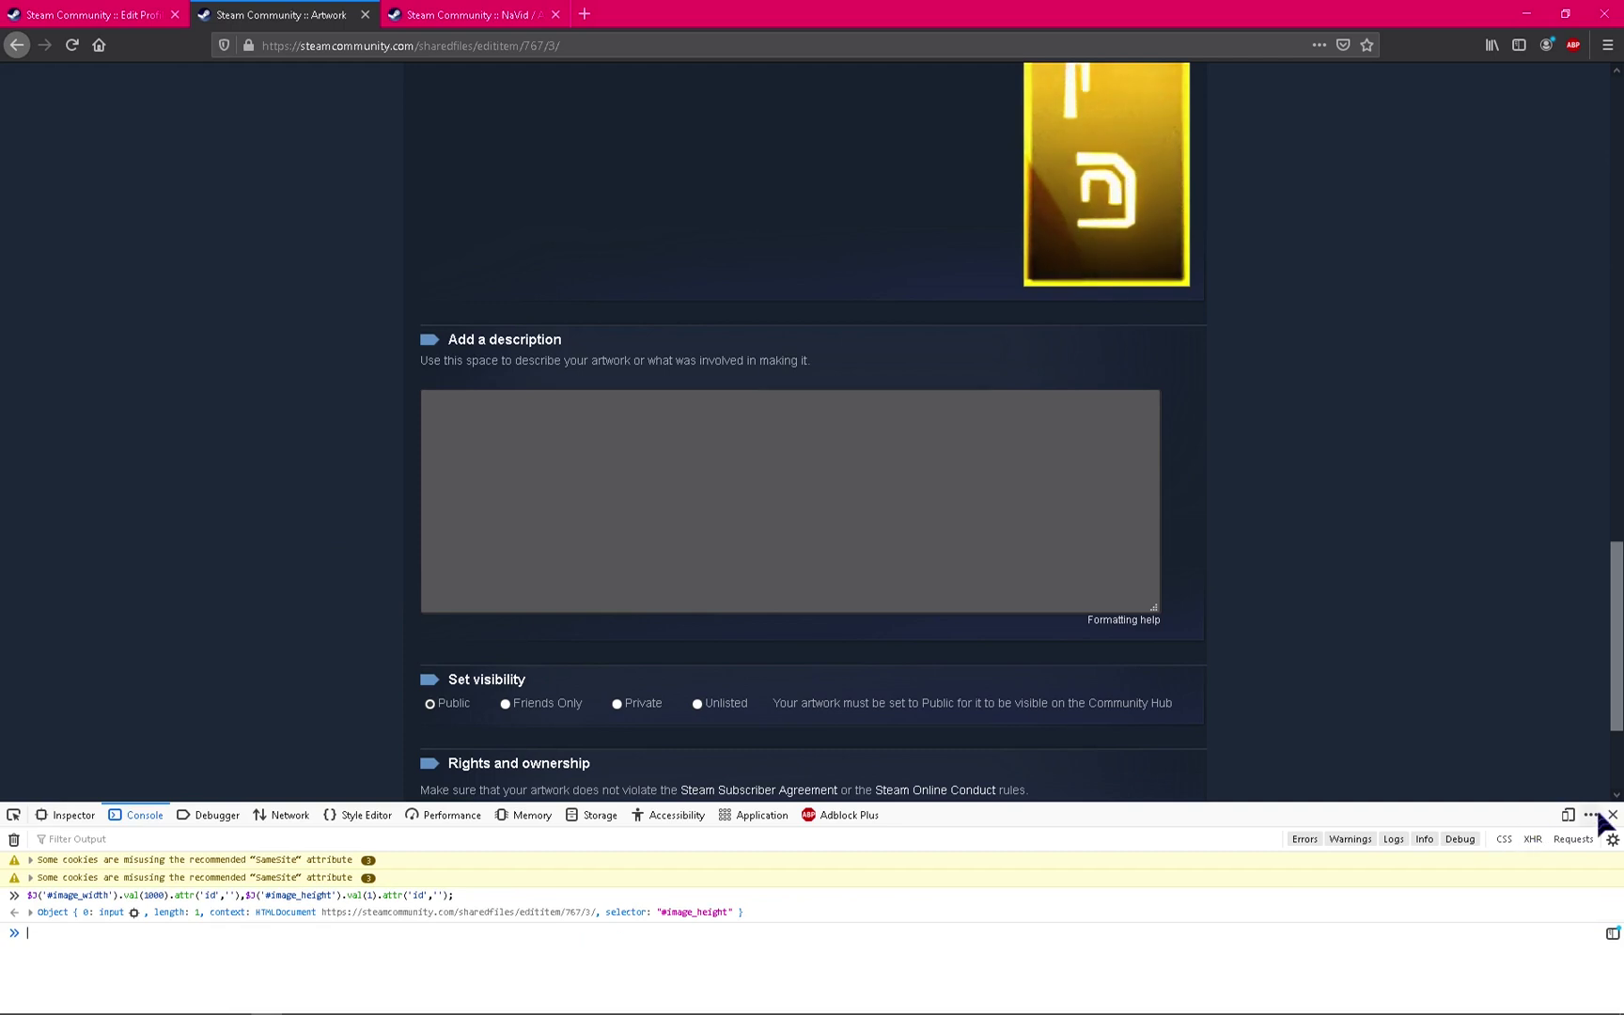
scroll(1106, 657, down, 3)
click(1106, 667)
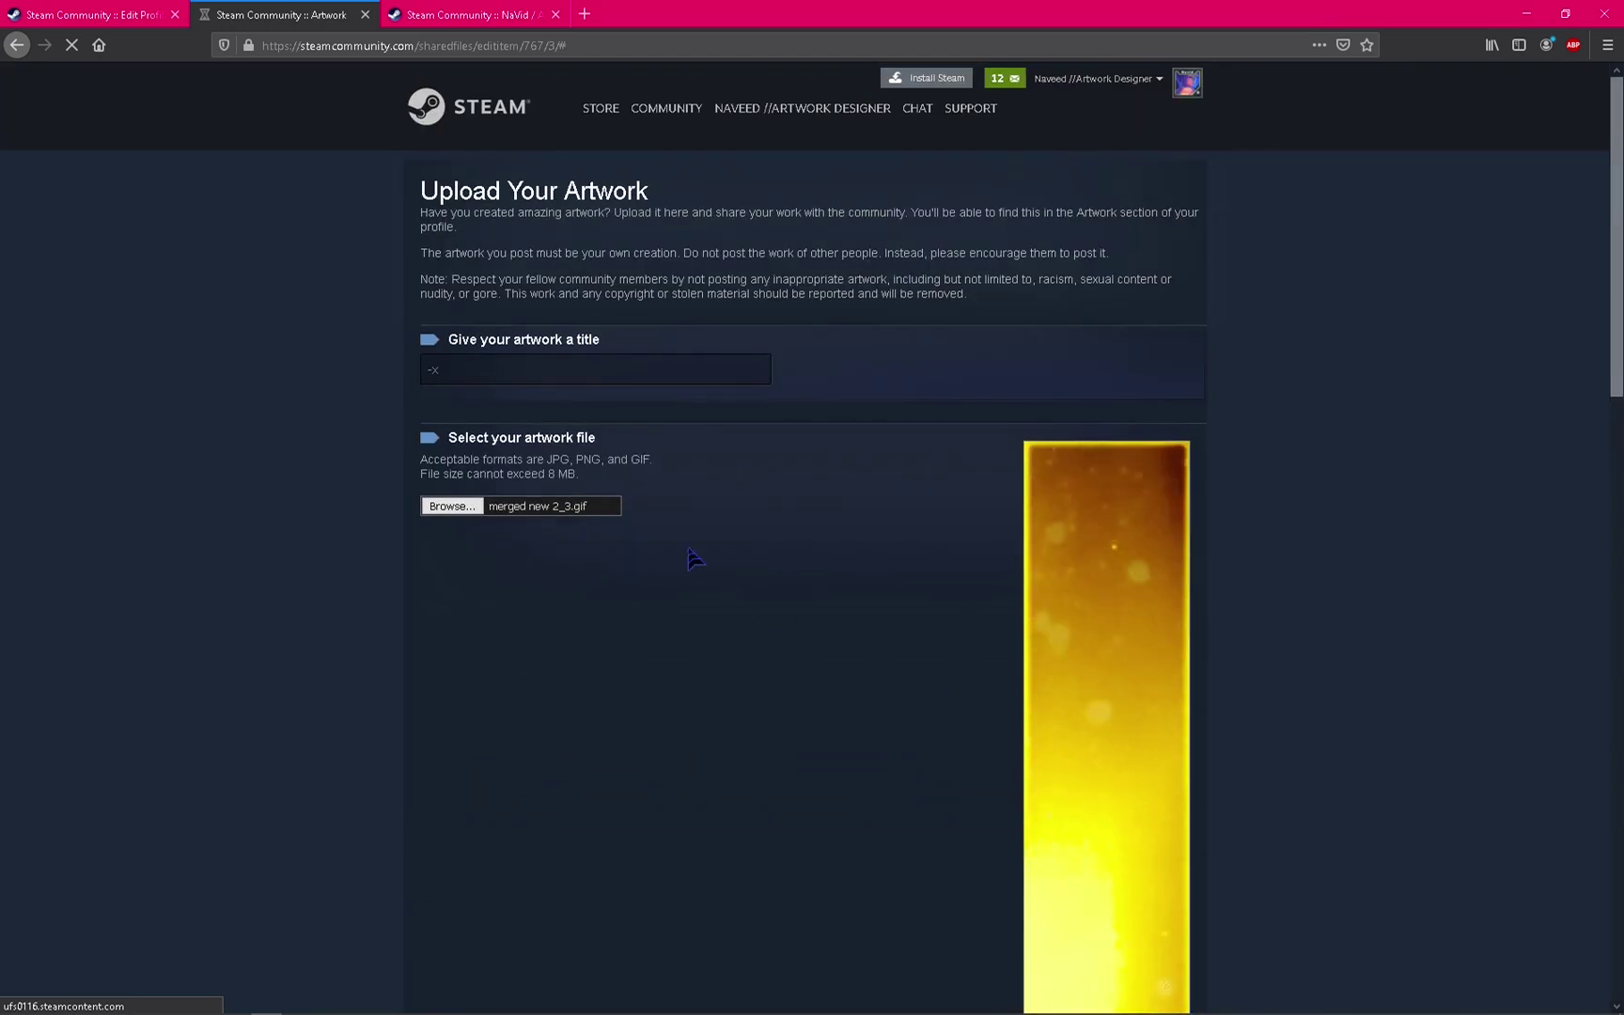
Review and close the outdated profile tab, then scroll the artwork upload page.
click(454, 23)
click(334, 14)
click(454, 17)
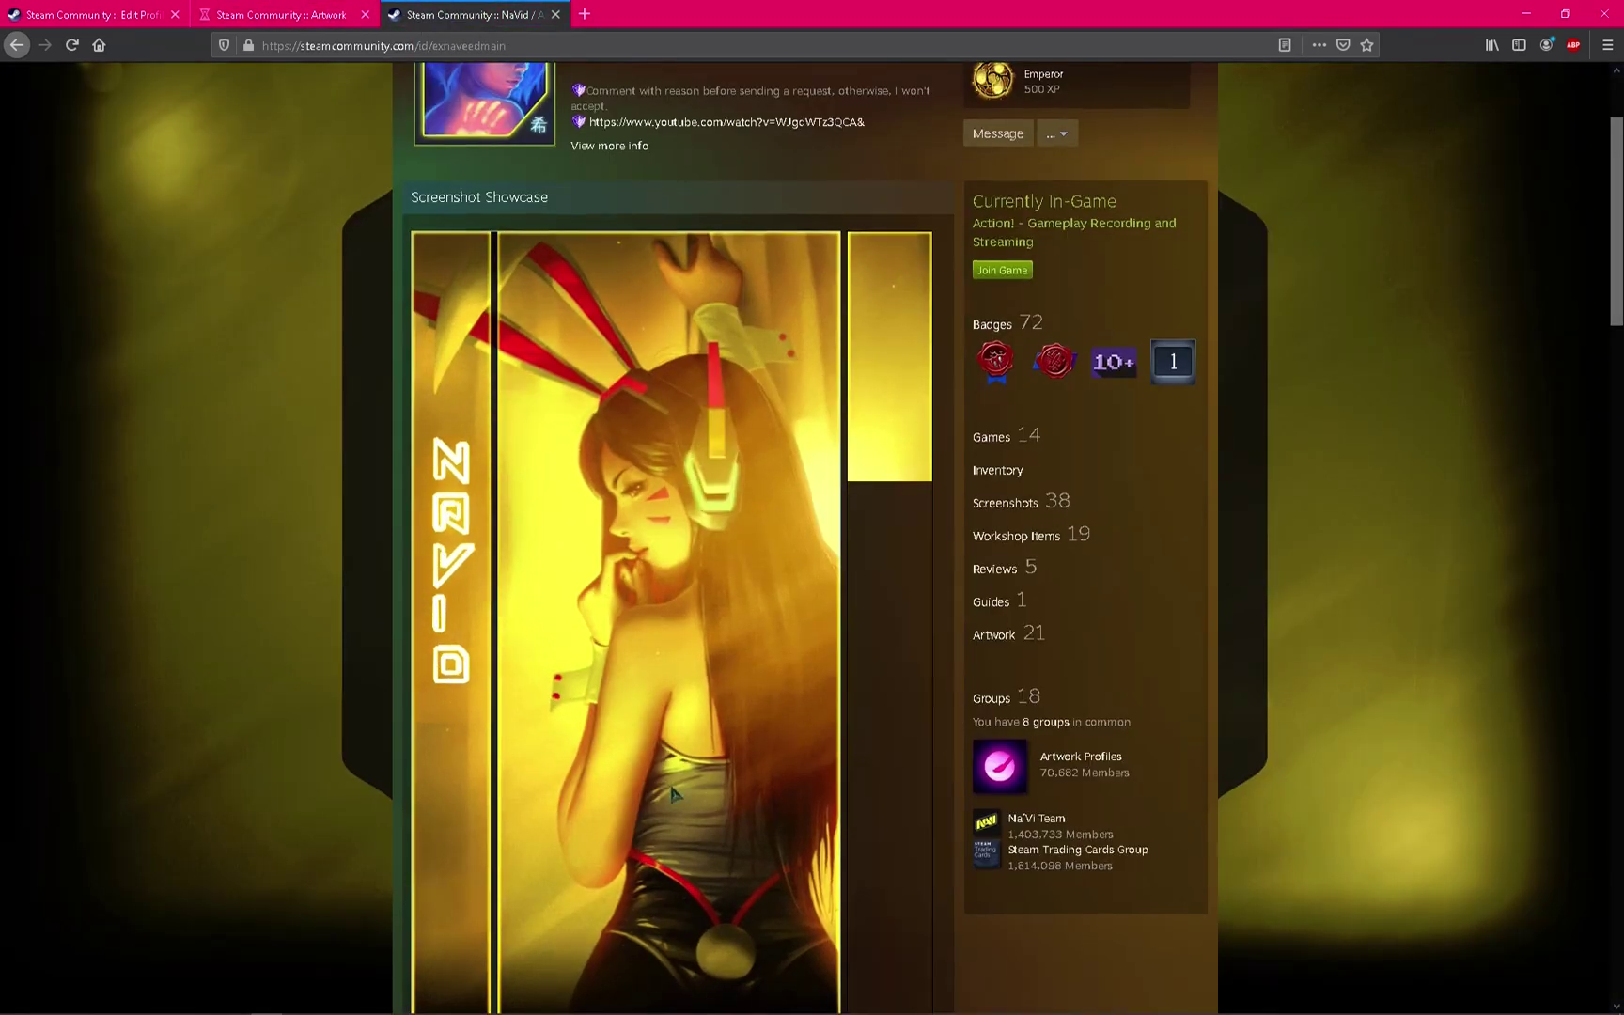
scroll(686, 810, down, 8)
scroll(685, 803, up, 10)
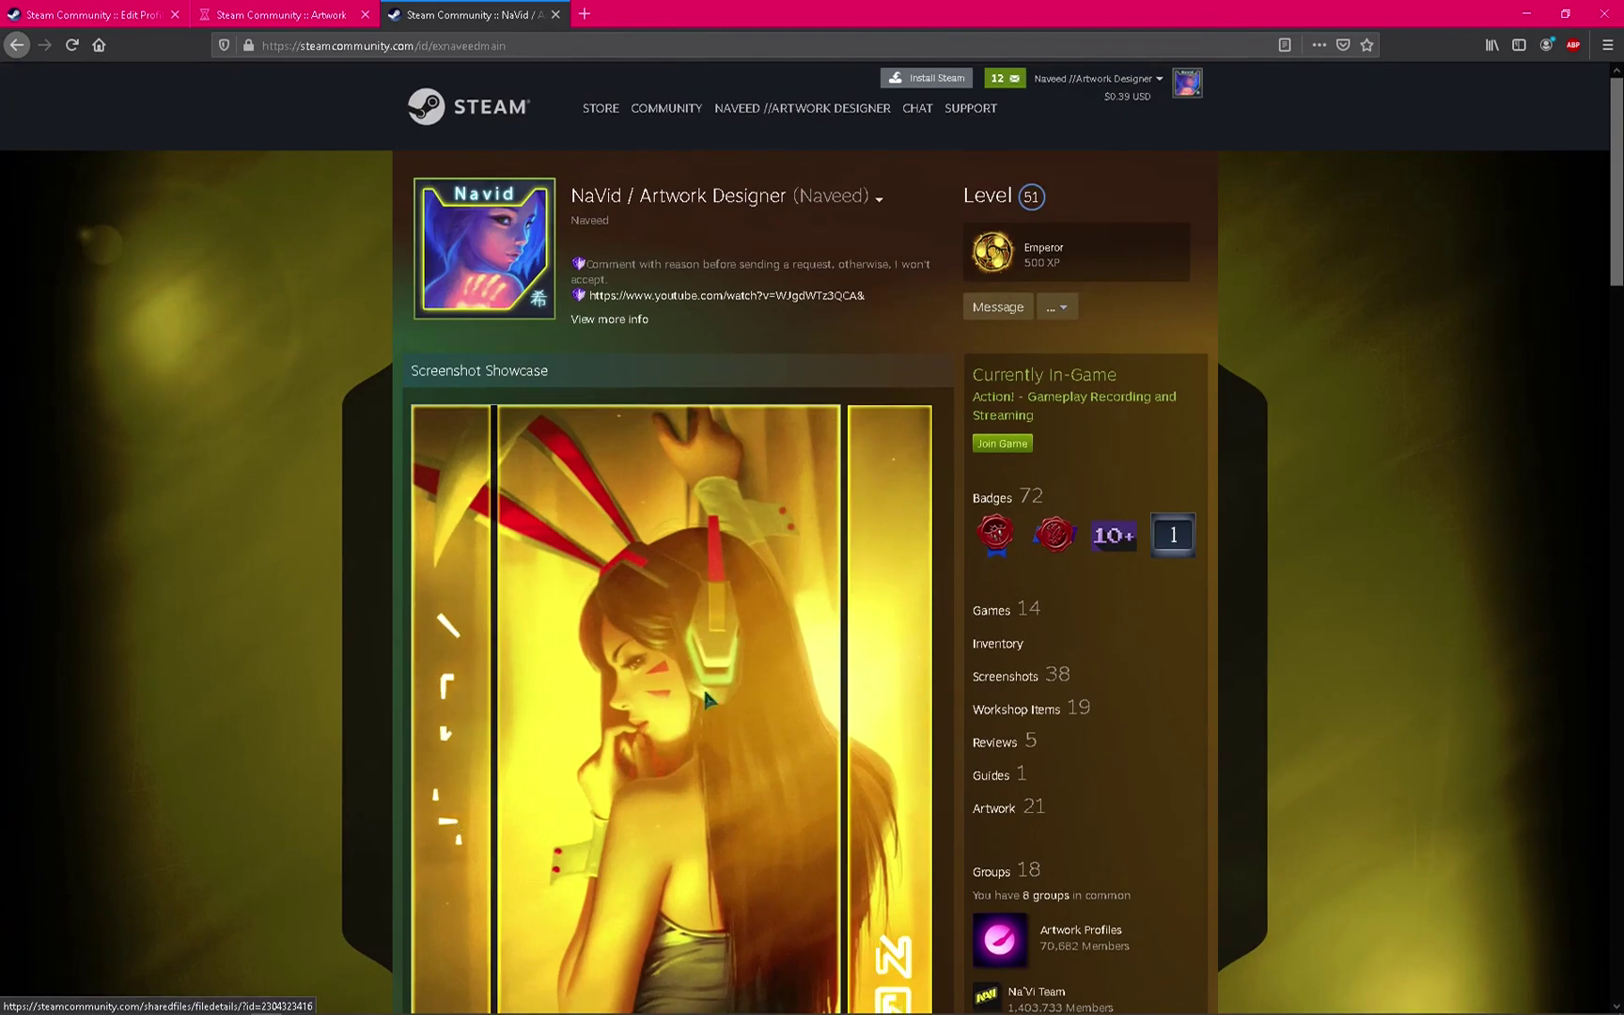
click(556, 14)
click(111, 9)
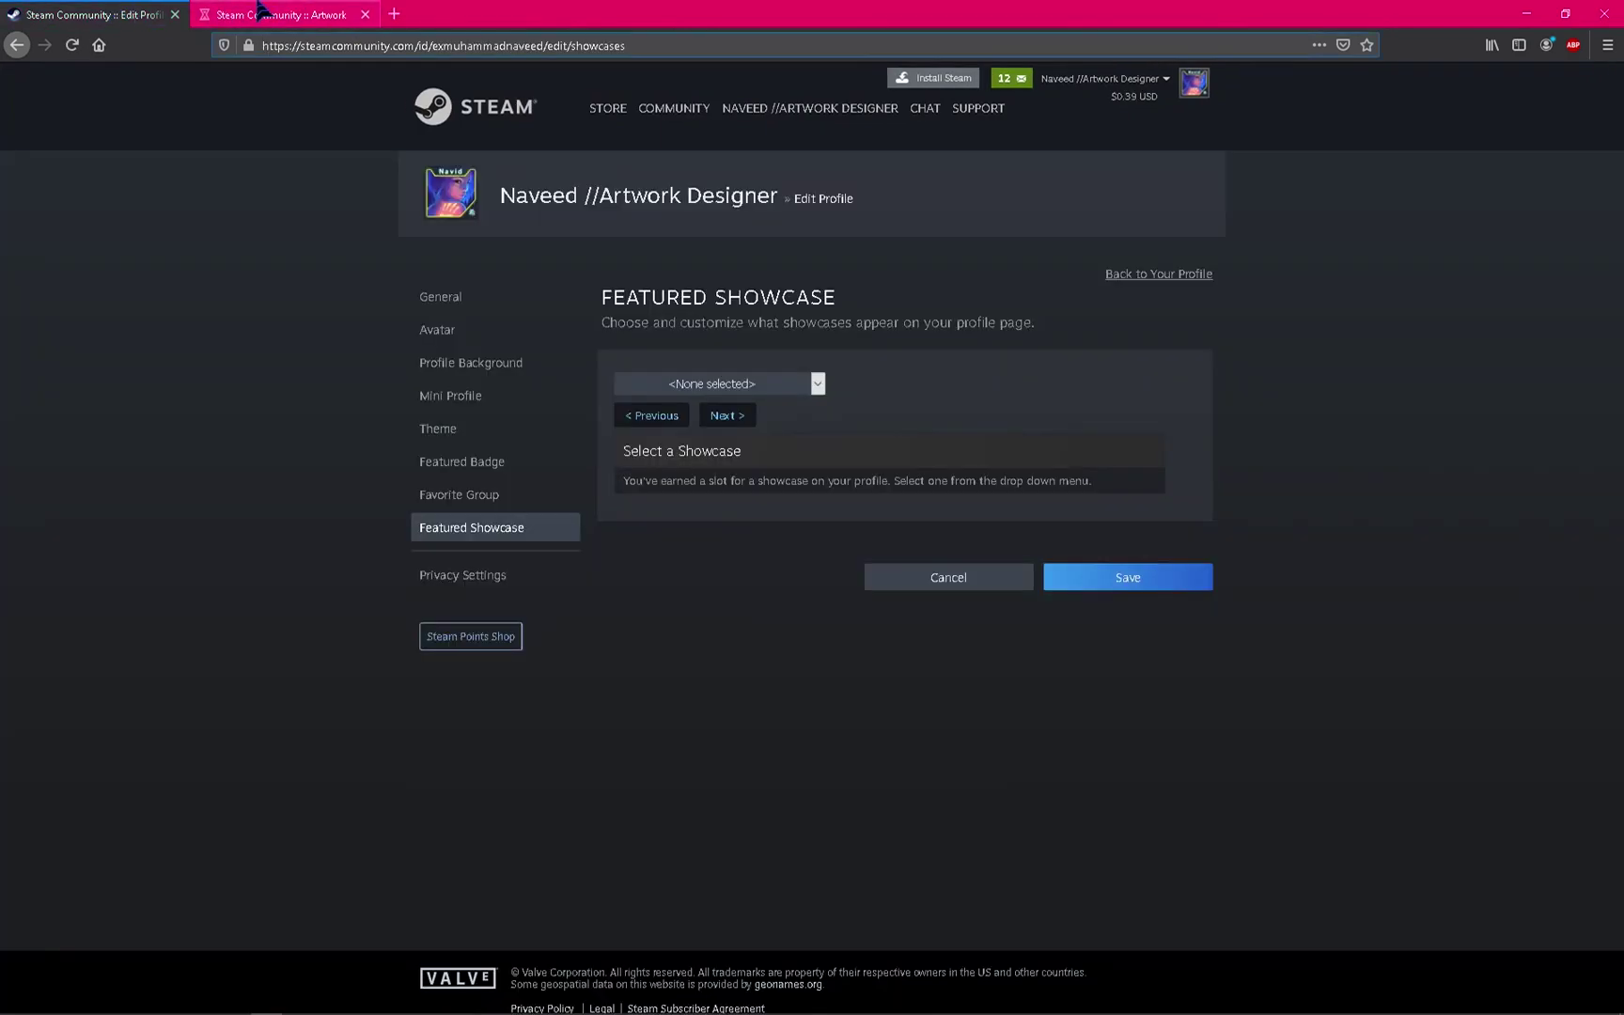
click(258, 12)
scroll(808, 620, down, 10)
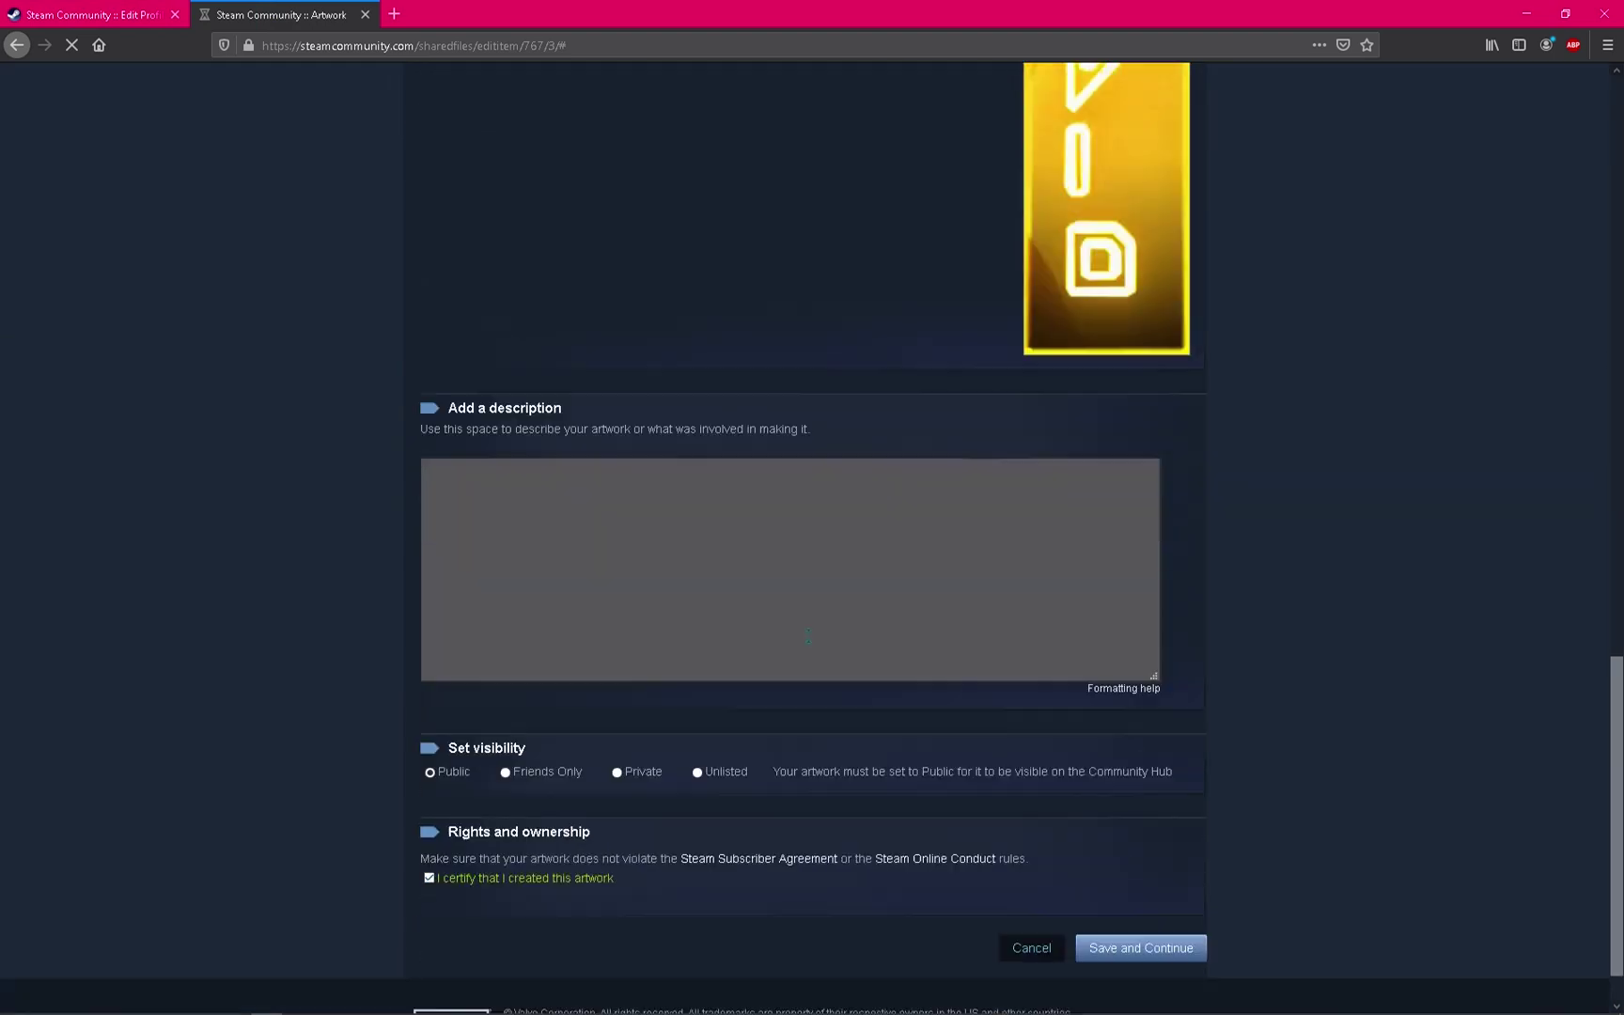
scroll(809, 635, down, 2)
mouse_move(297, 1002)
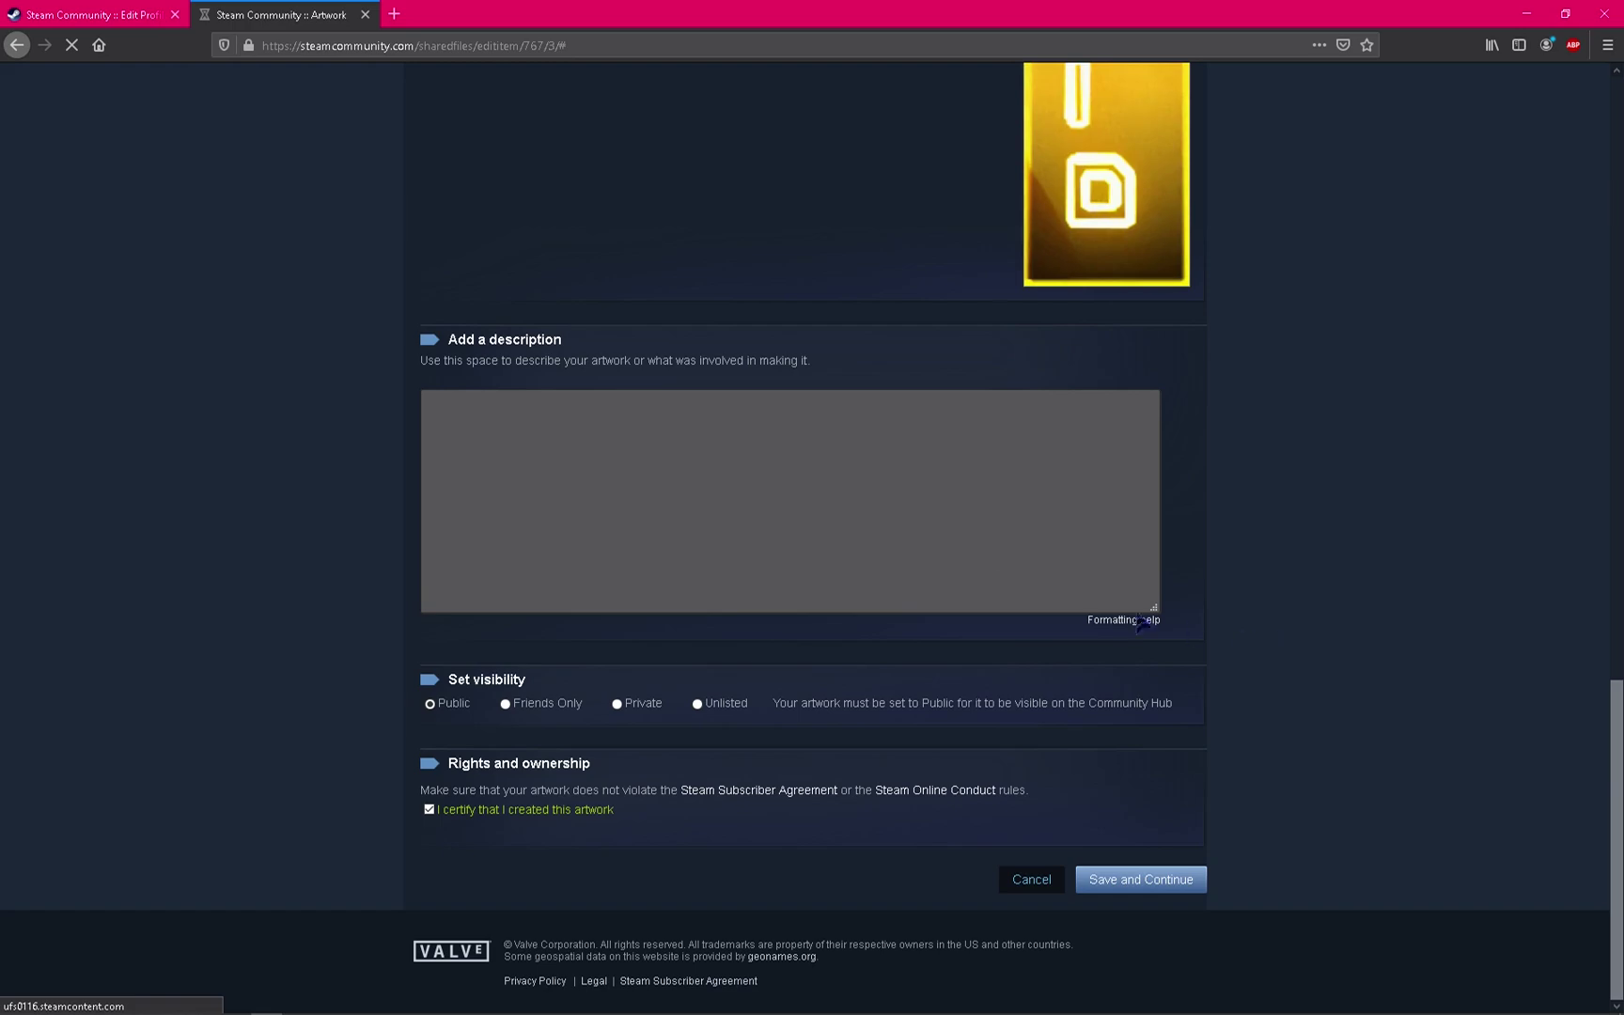
Load your Steam profile URL in a new tab and scroll to view the tall showcase artwork.
click(394, 13)
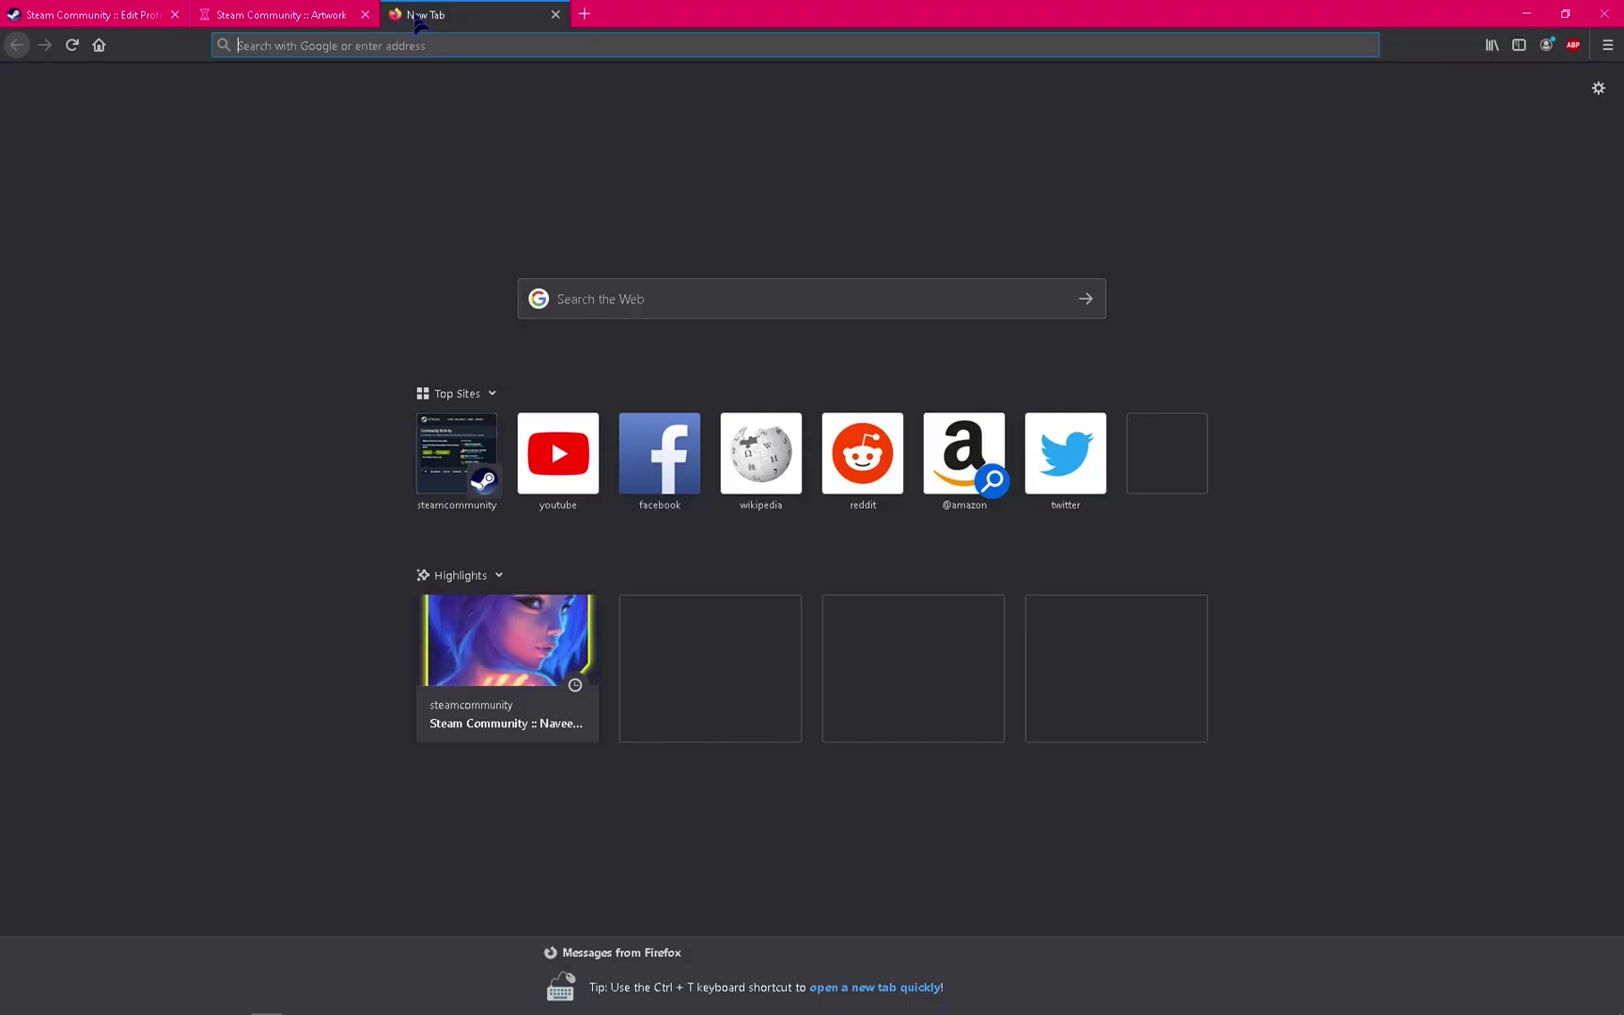
text(steamcommunity.com/)
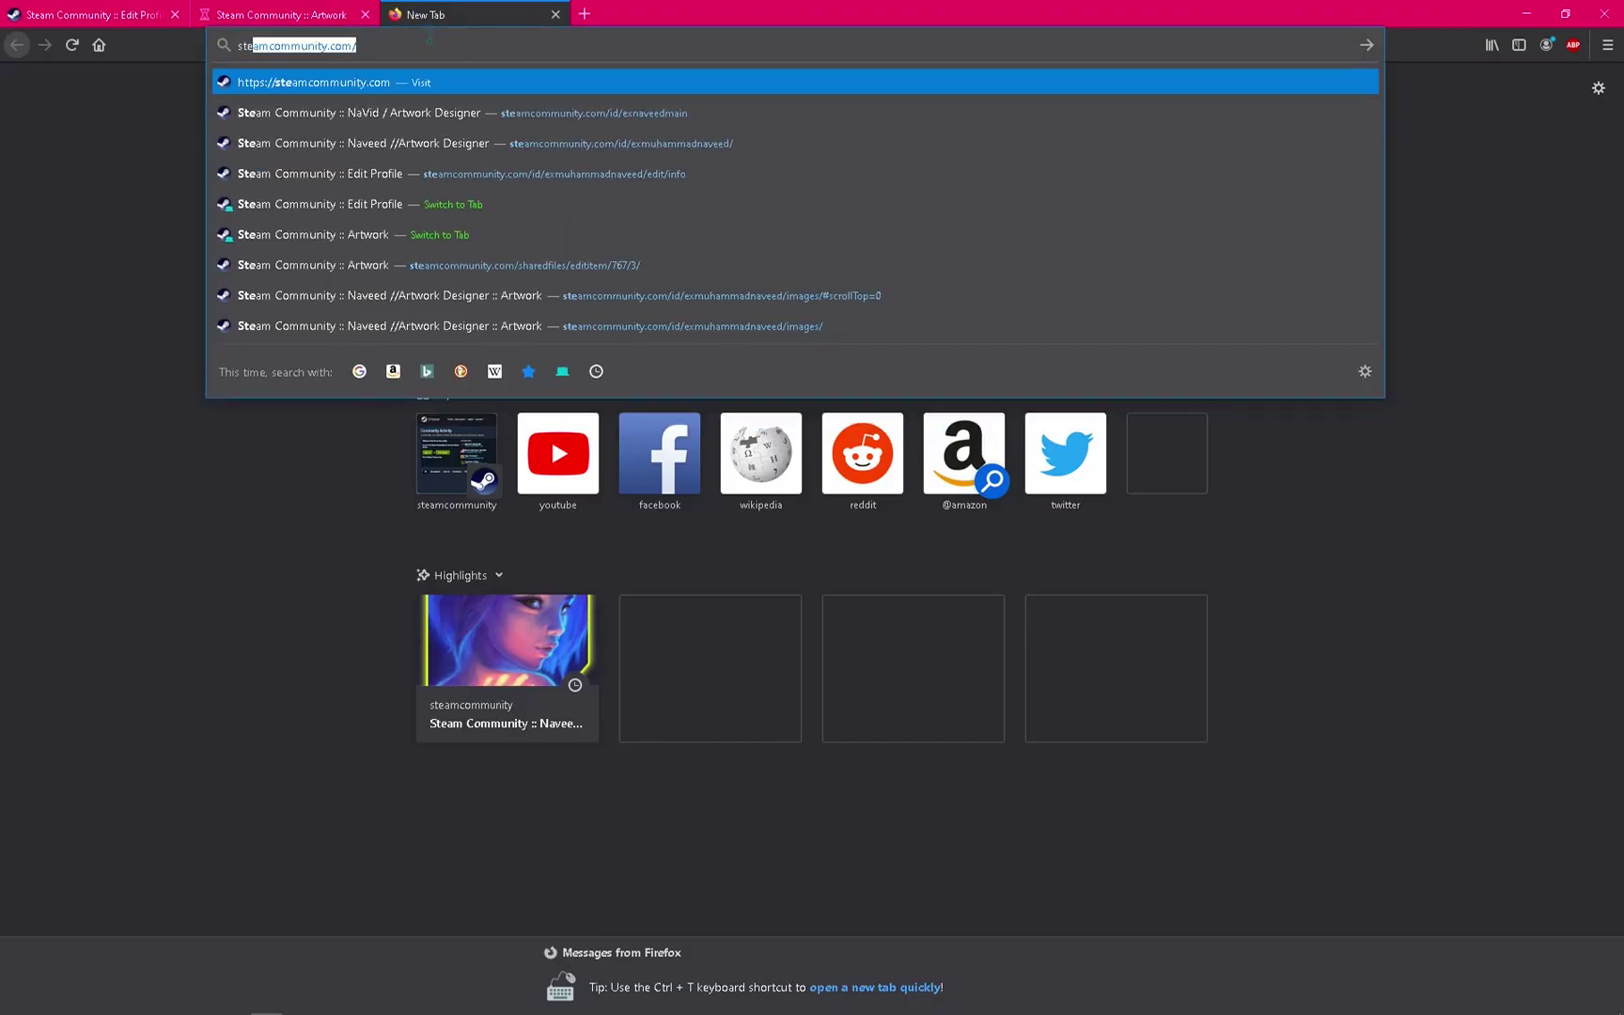
text(id/)
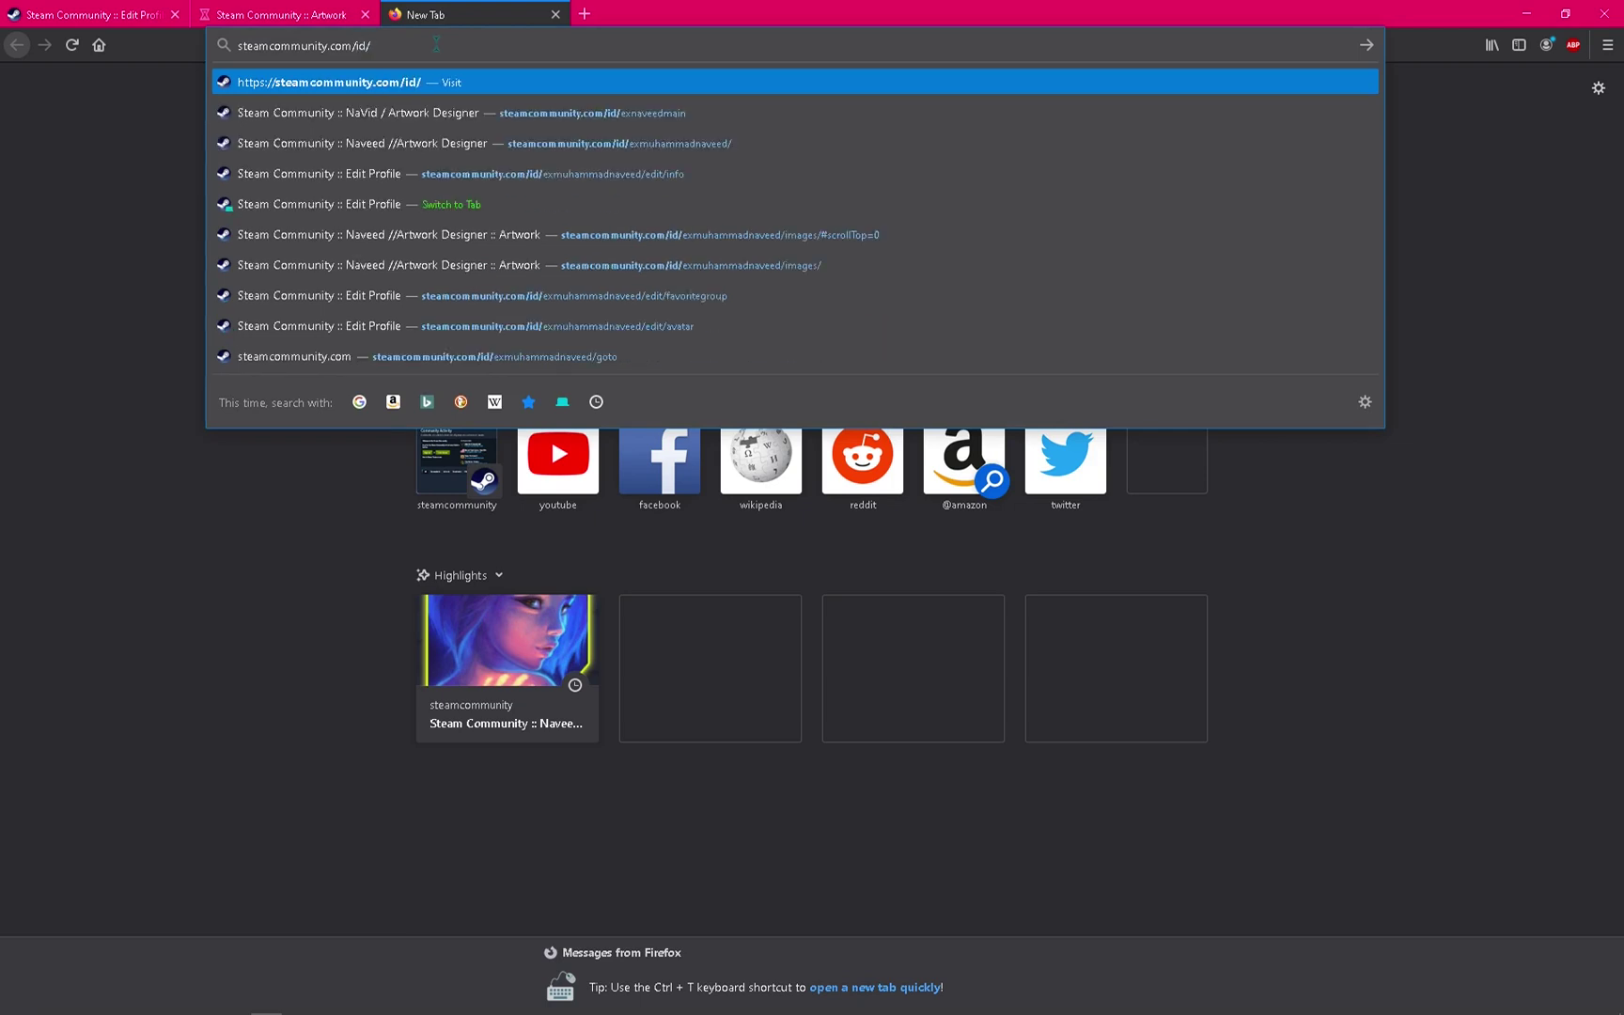
text(ex)
key(Return)
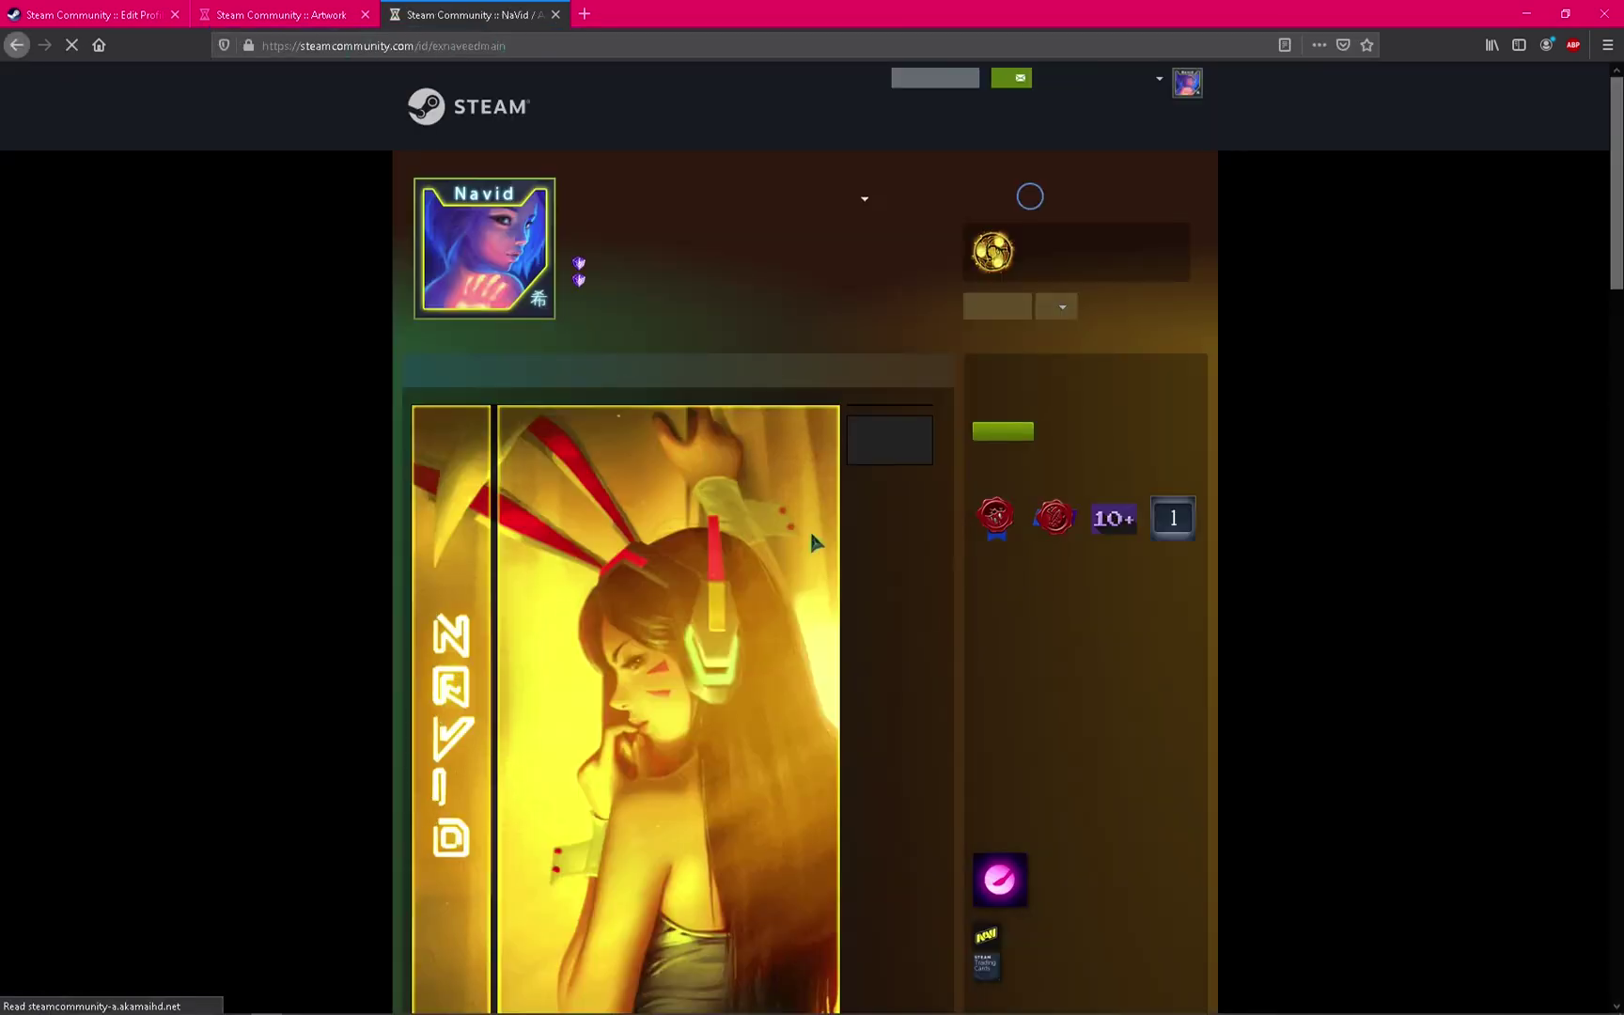
scroll(816, 583, down, 10)
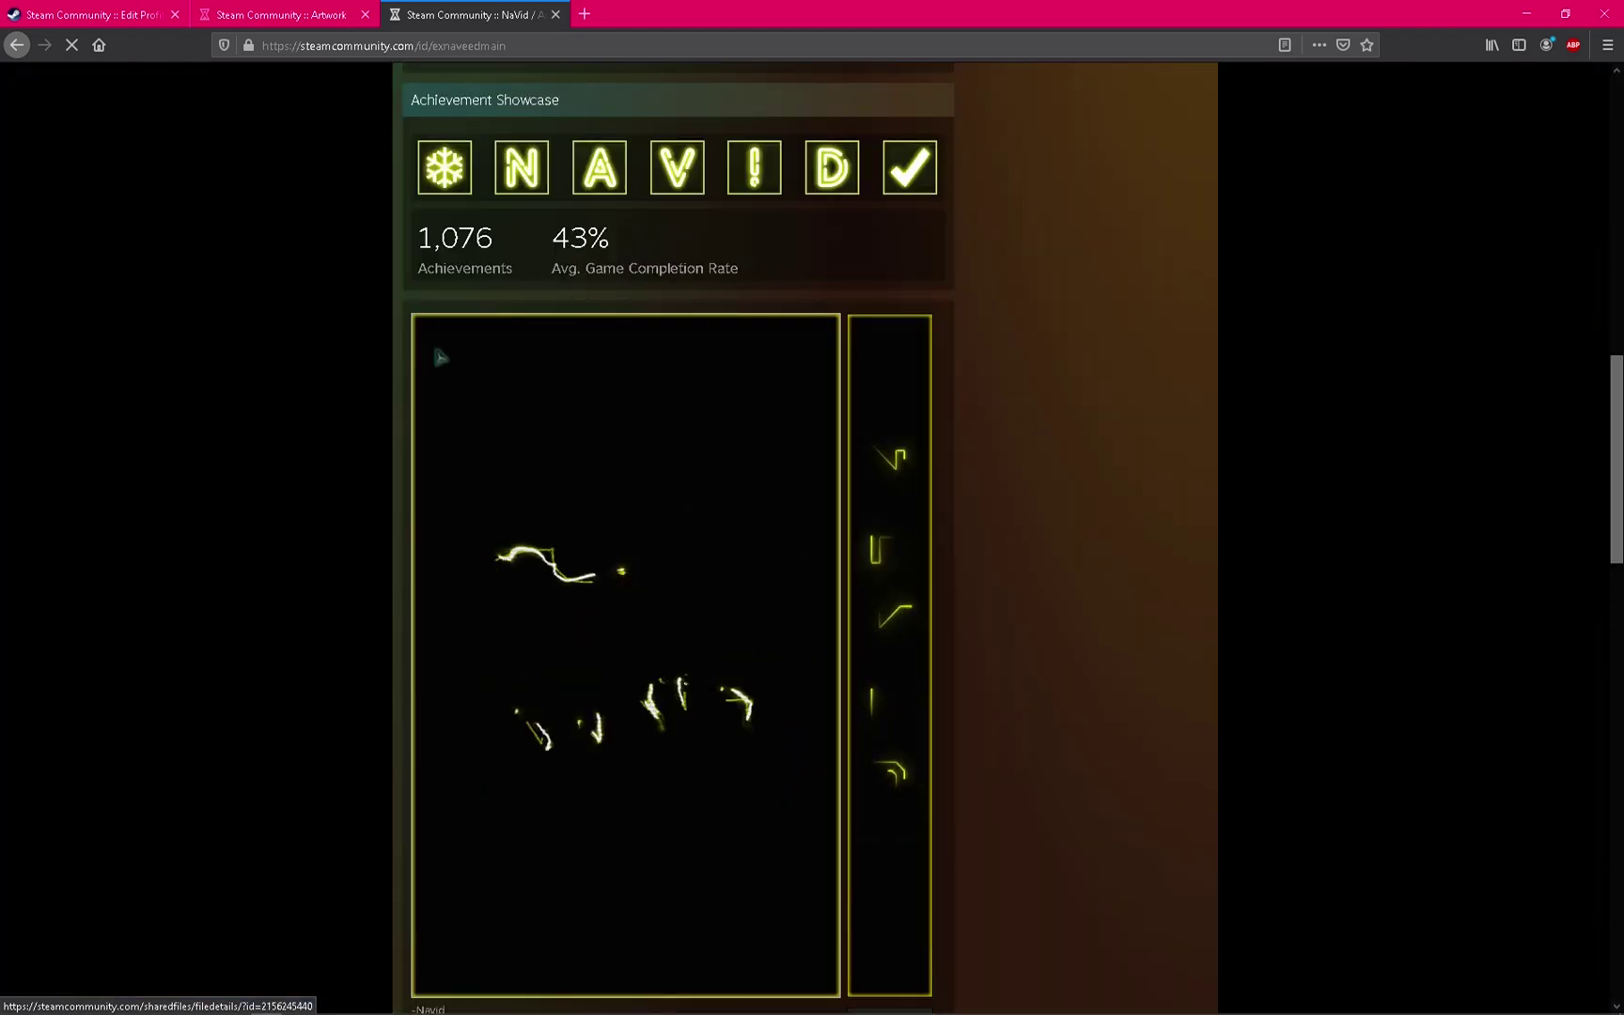
scroll(672, 475, up, 4)
scroll(672, 474, up, 6)
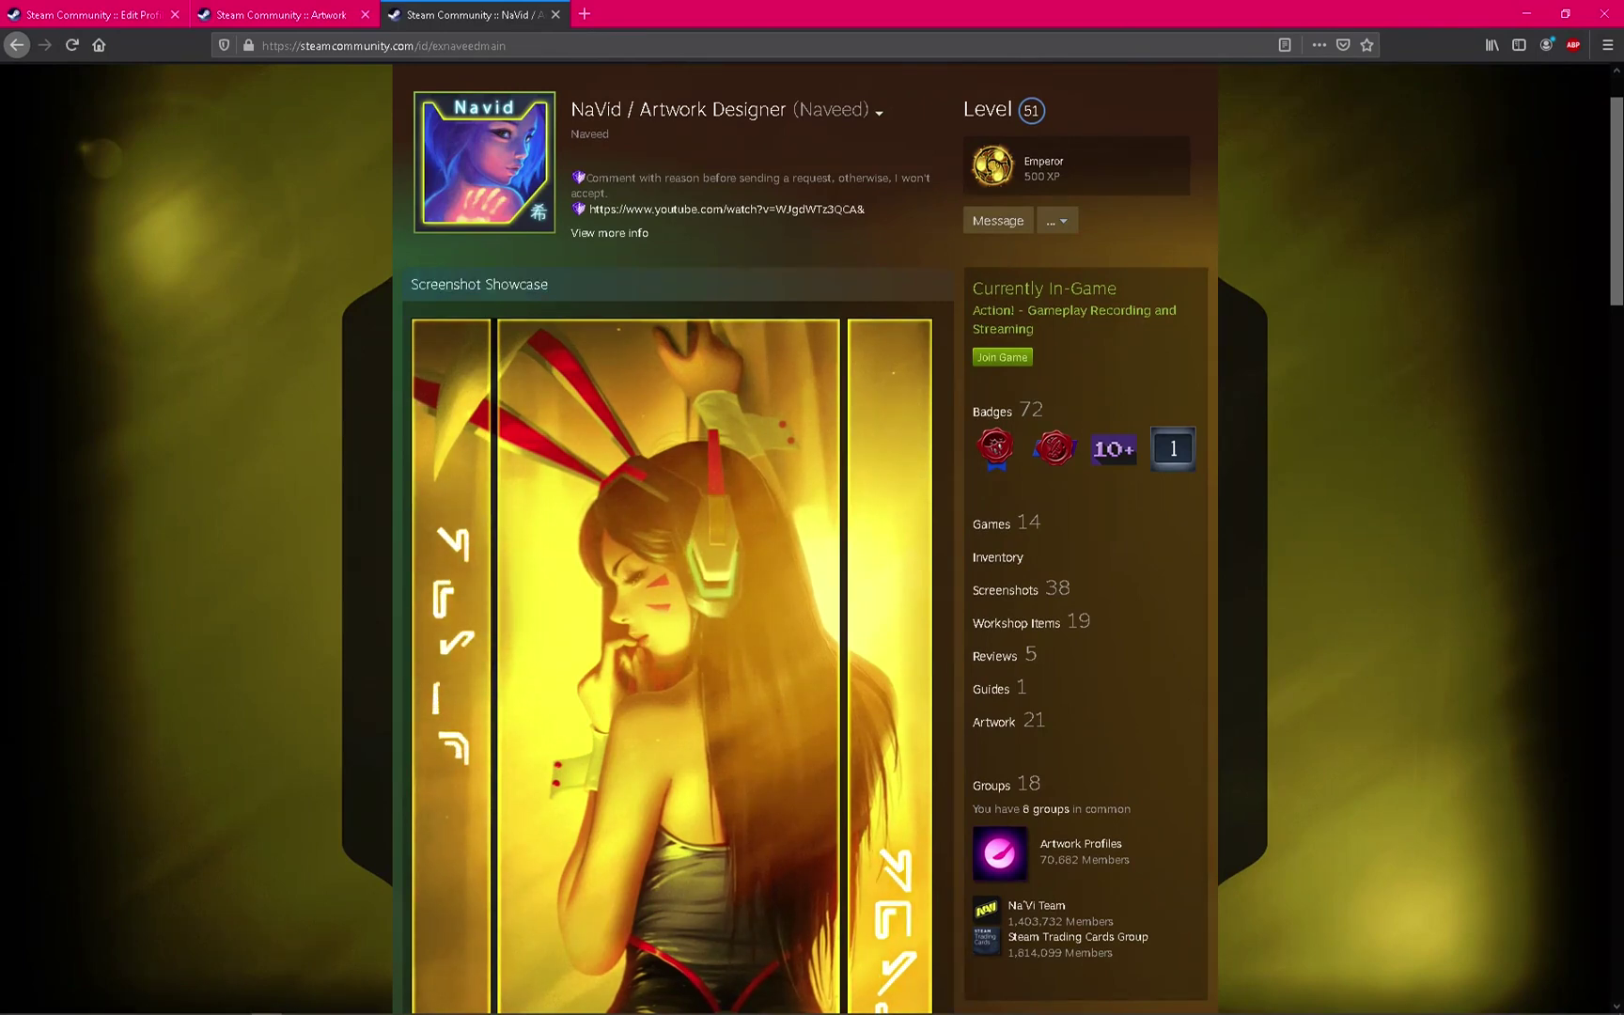
scroll(655, 322, down, 3)
scroll(655, 323, up, 4)
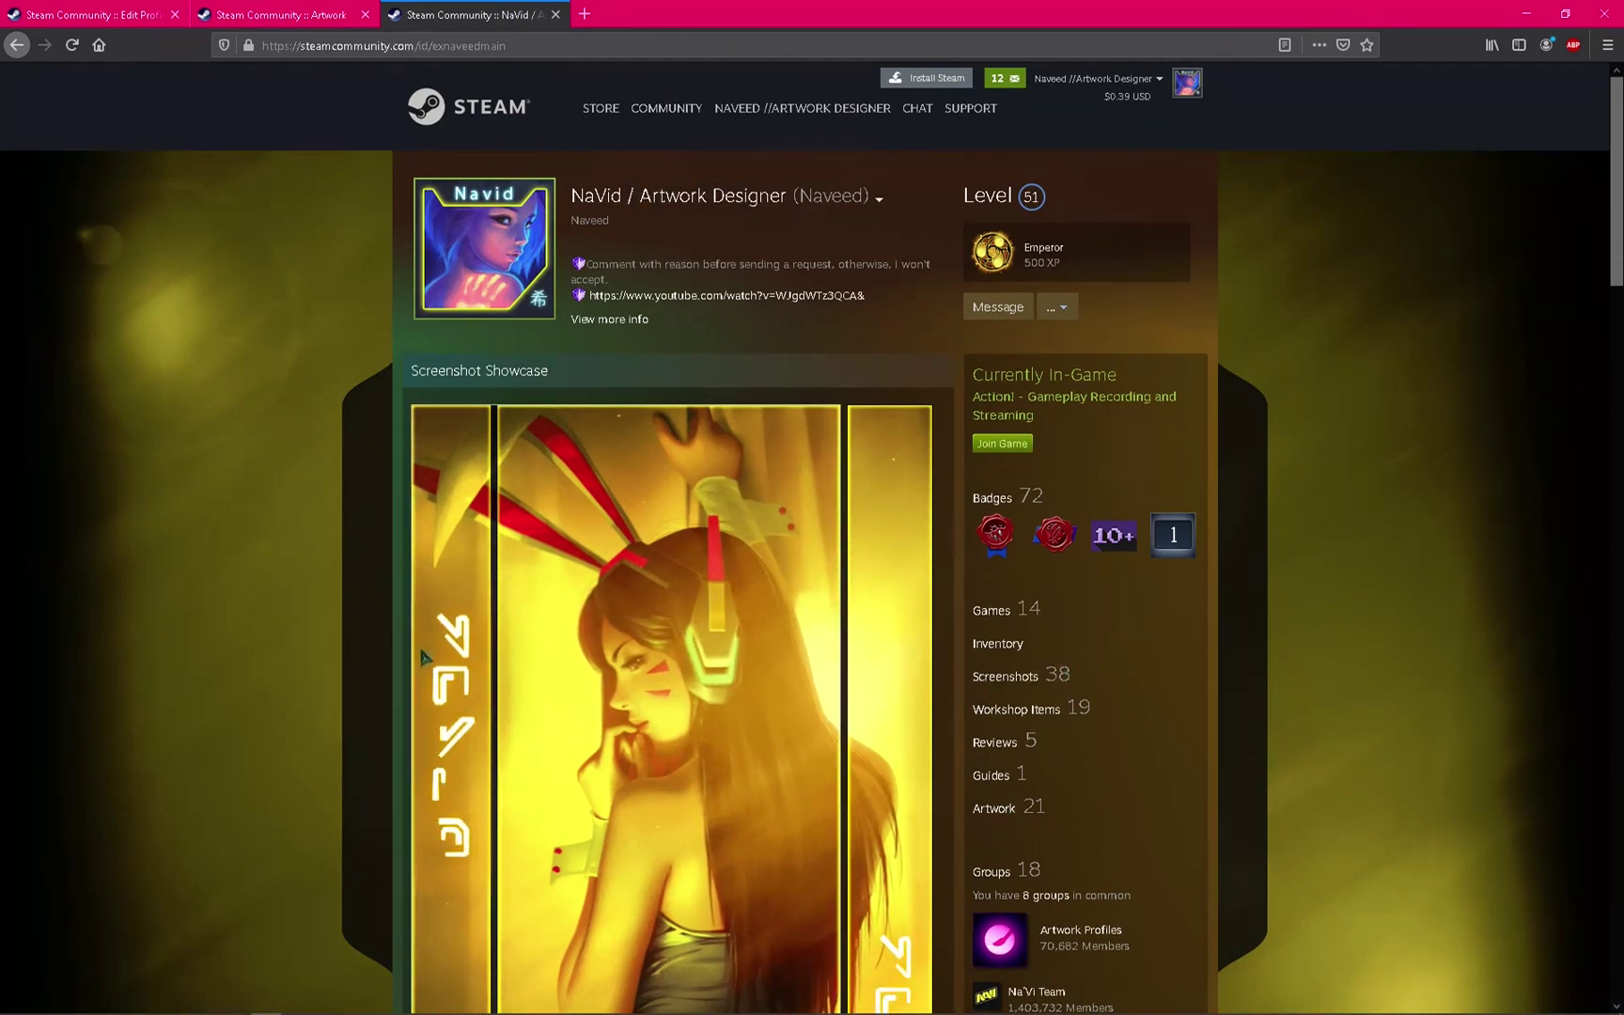
scroll(422, 657, down, 5)
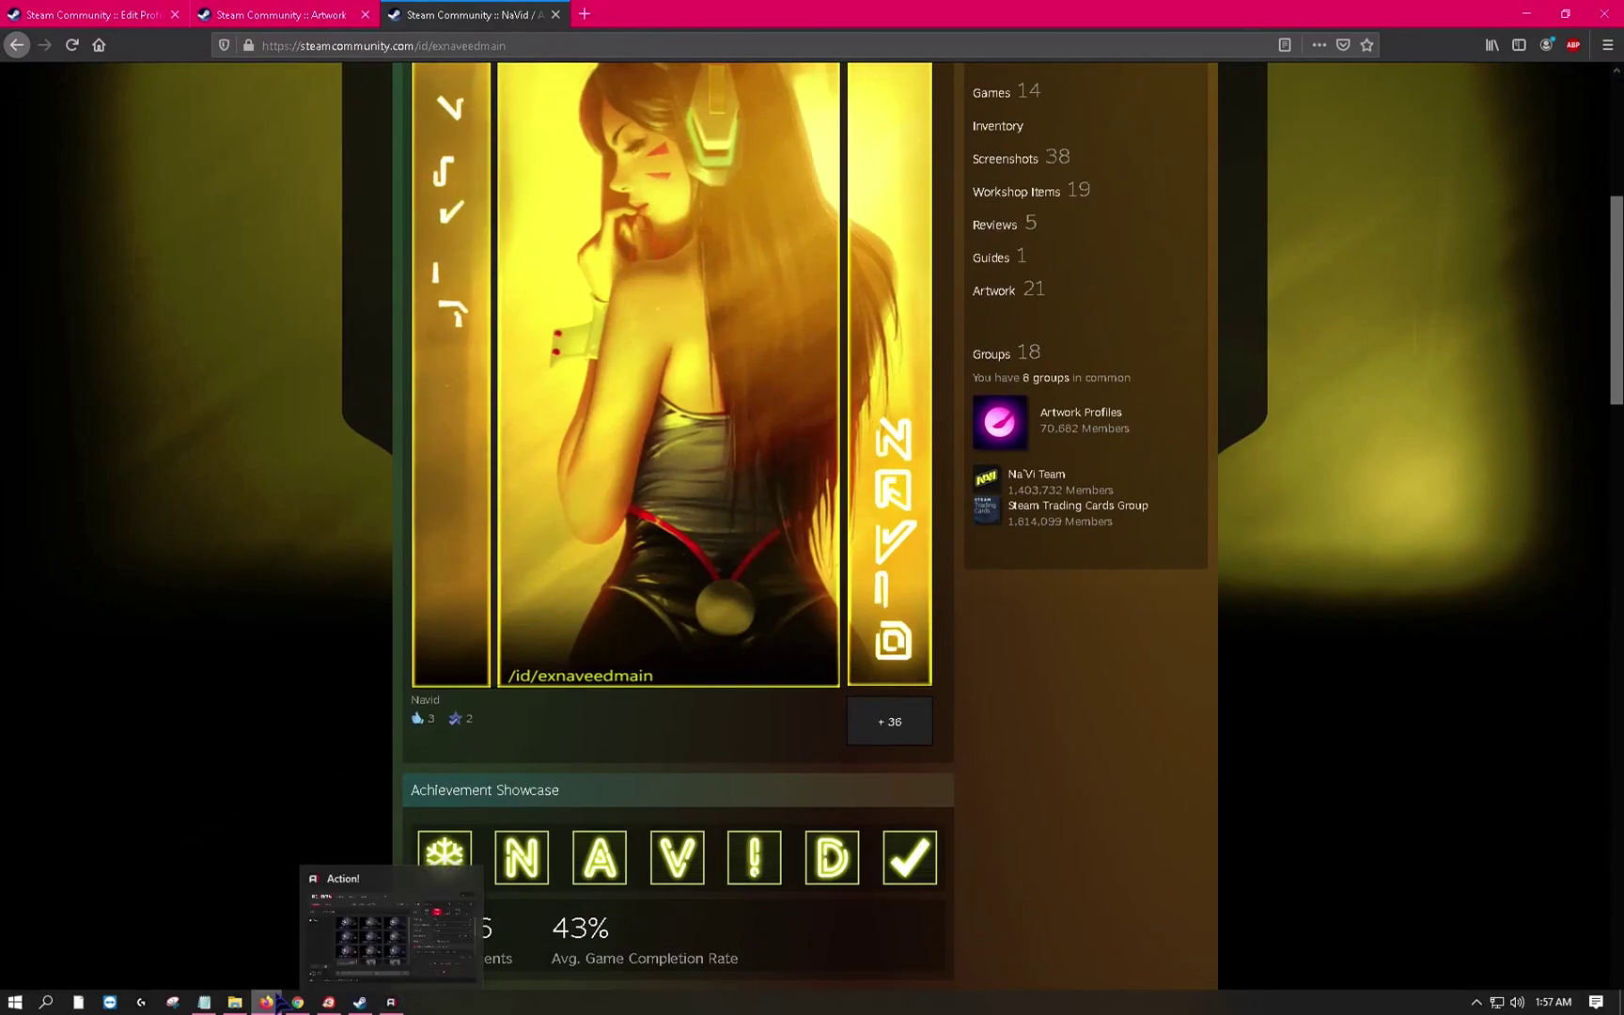
Look over the SCREENSHOT script line in the Notepad notes, then return to the browser.
click(204, 1002)
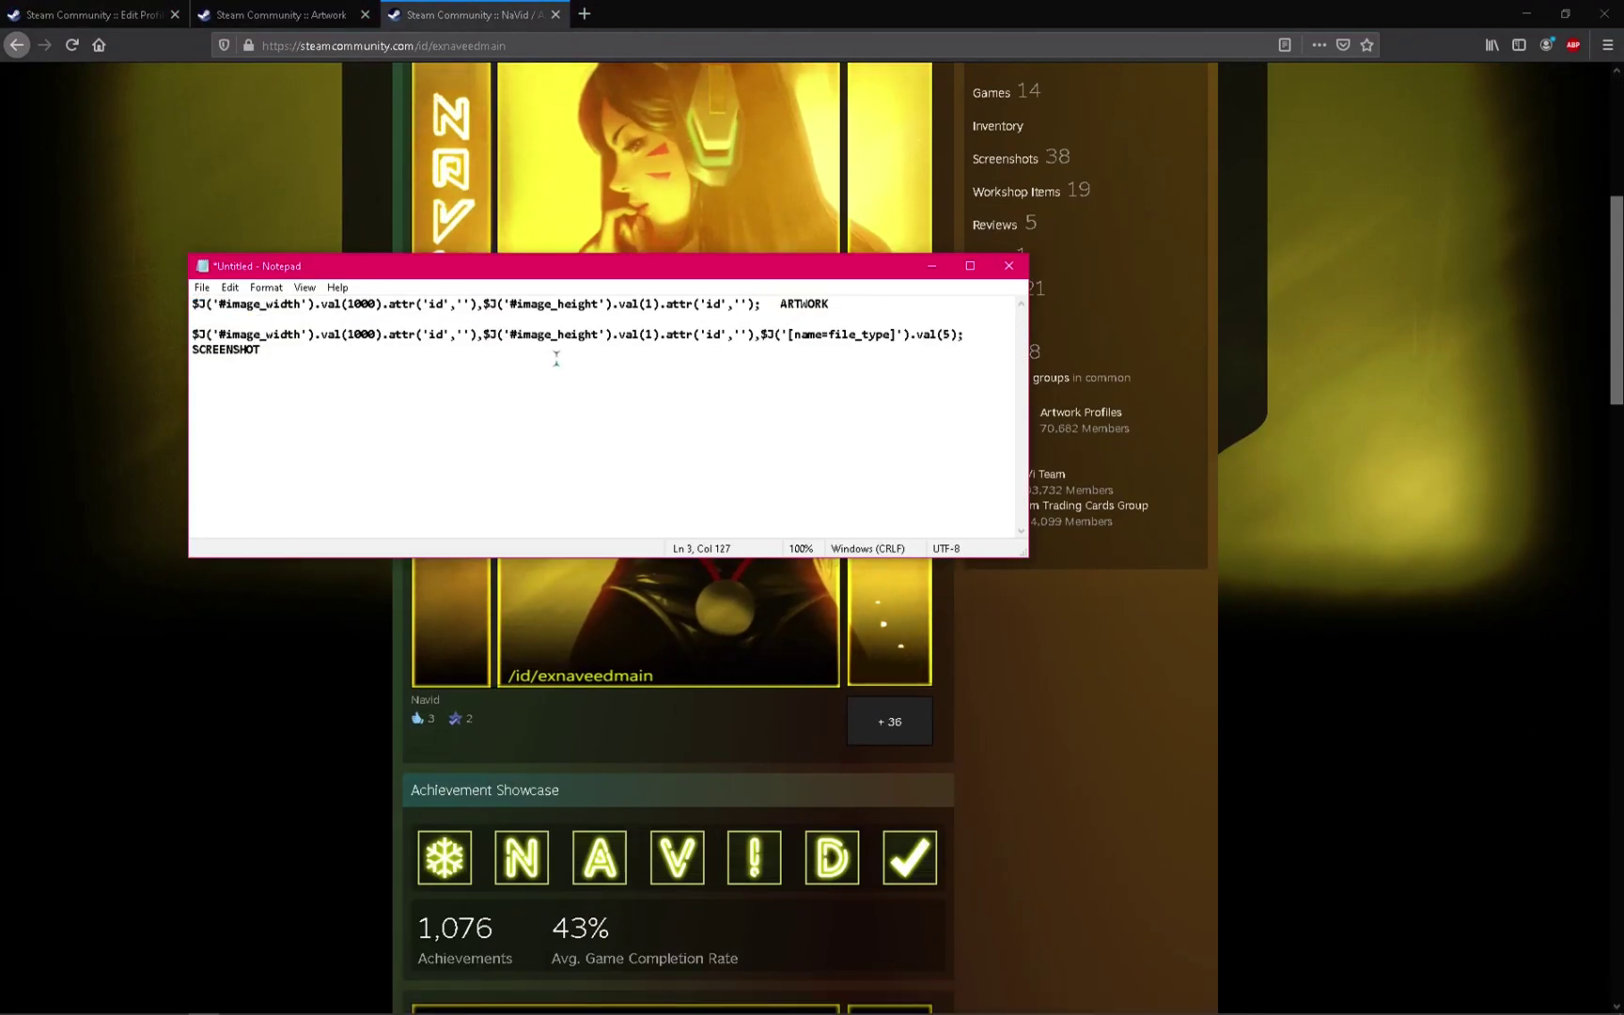
drag(194, 329, 928, 327)
click(950, 372)
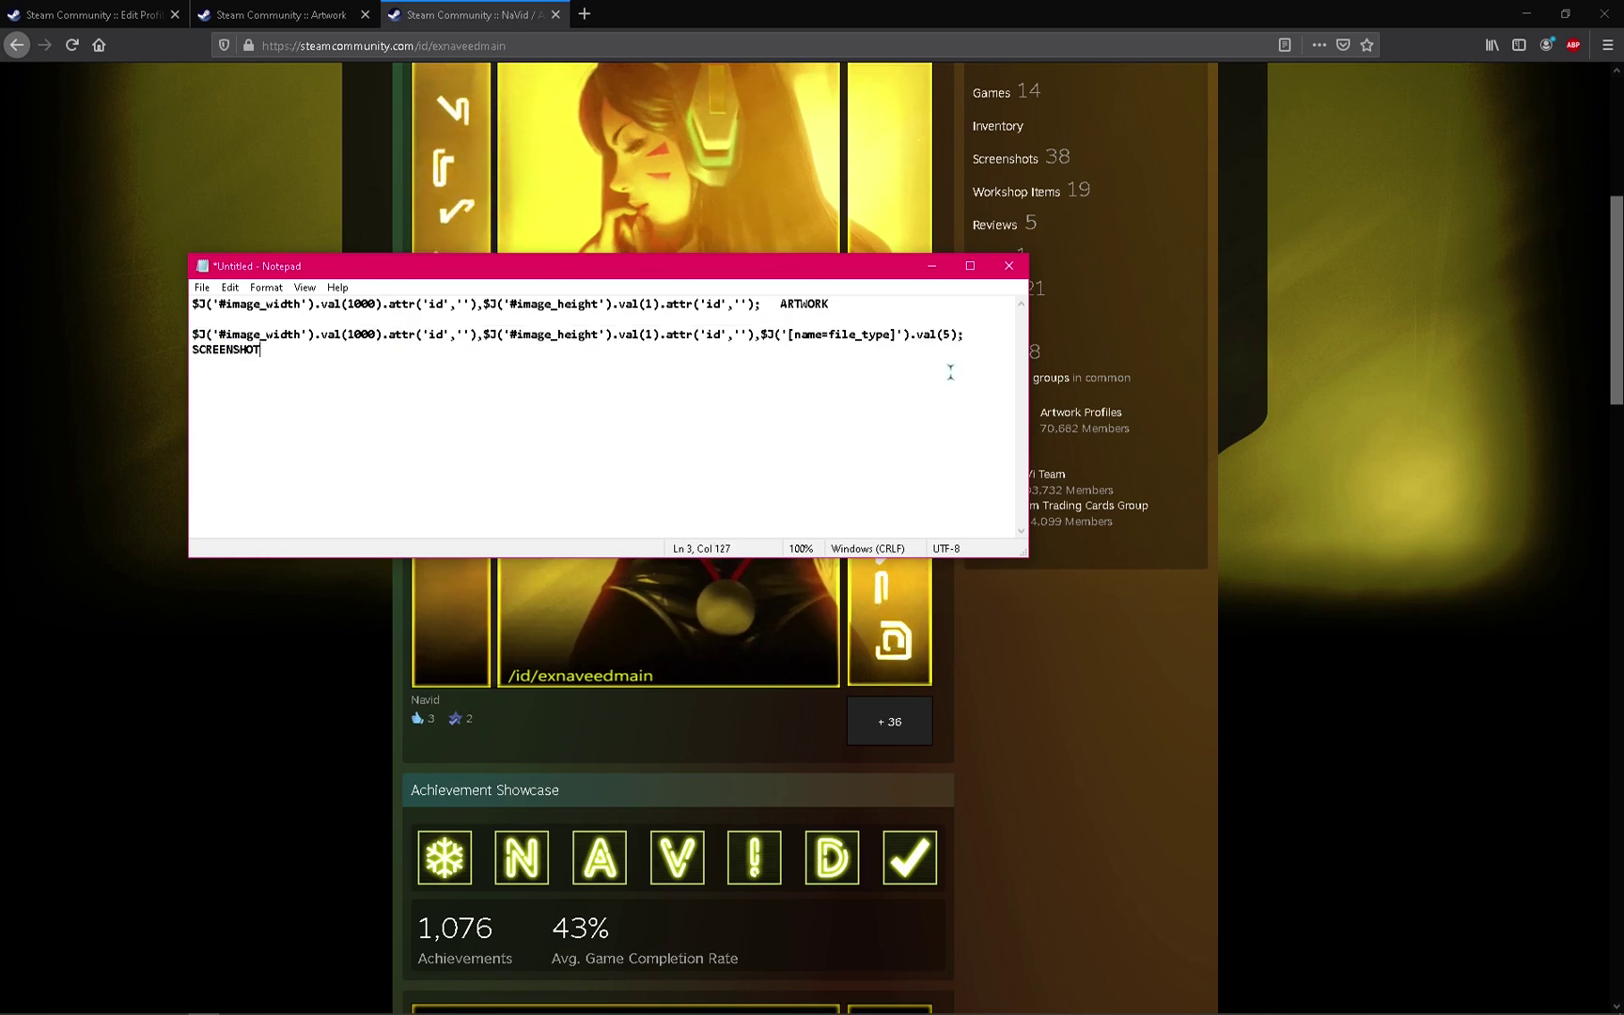
click(1103, 660)
Inspect the 'You have already uploaded that file' error page, then close developer tools.
scroll(735, 510, down, 15)
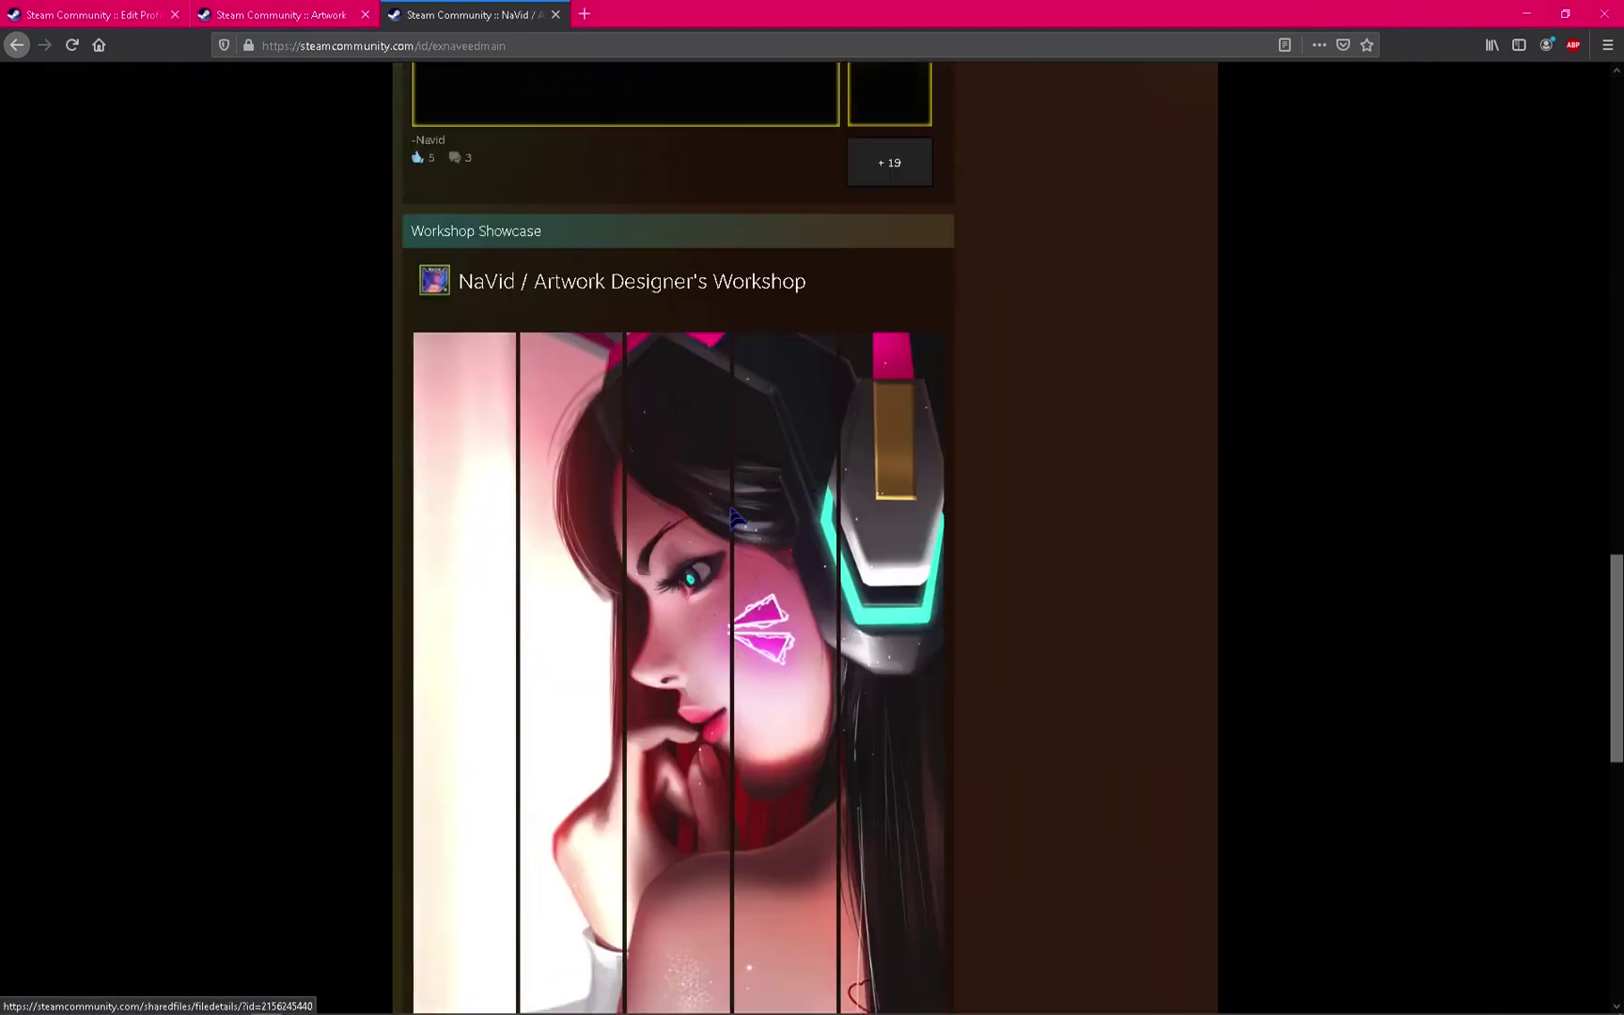
scroll(735, 517, up, 3)
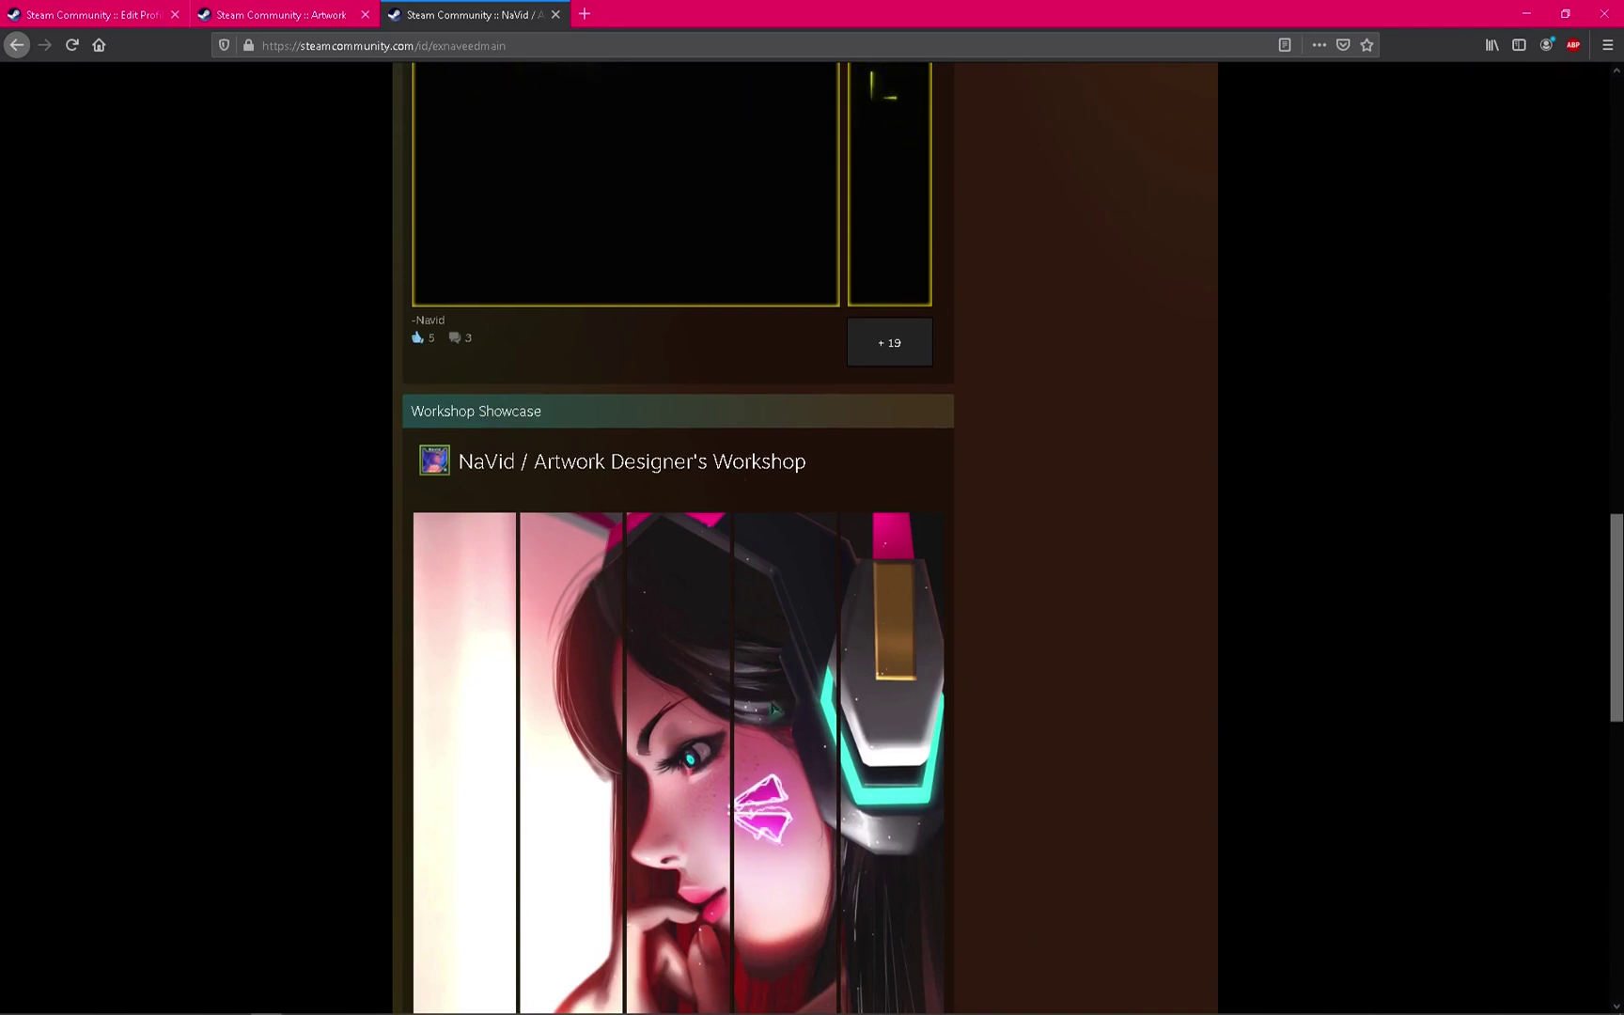
scroll(491, 851, down, 3)
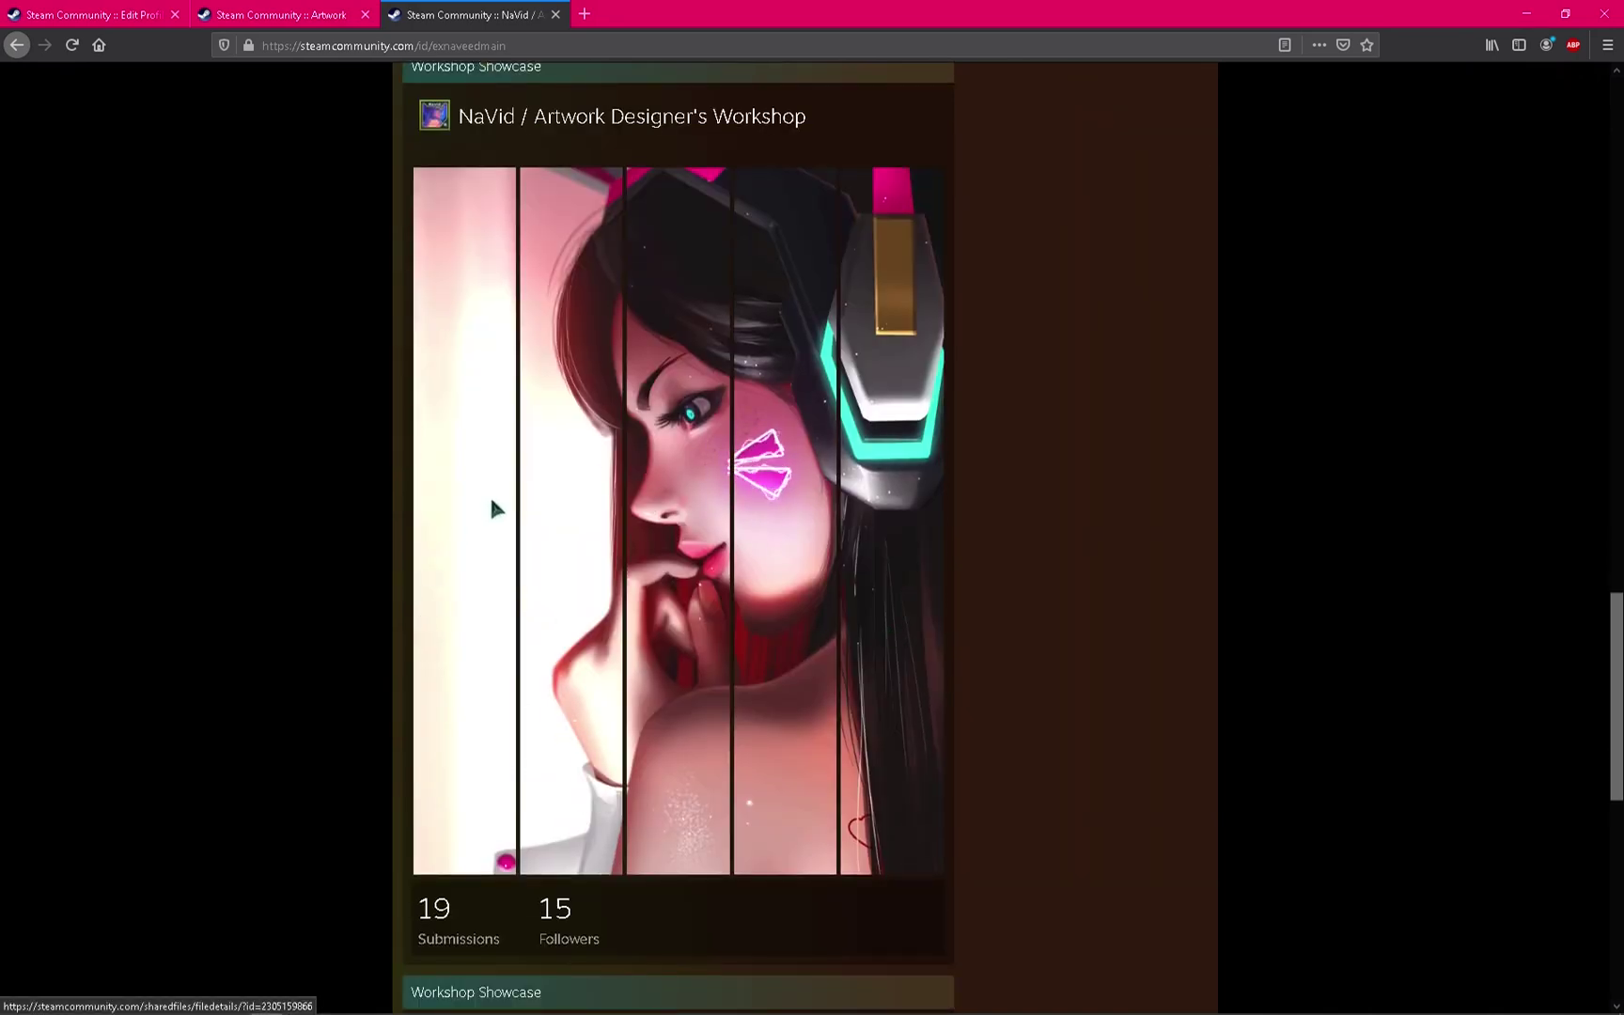
scroll(489, 564, up, 5)
scroll(494, 884, down, 1)
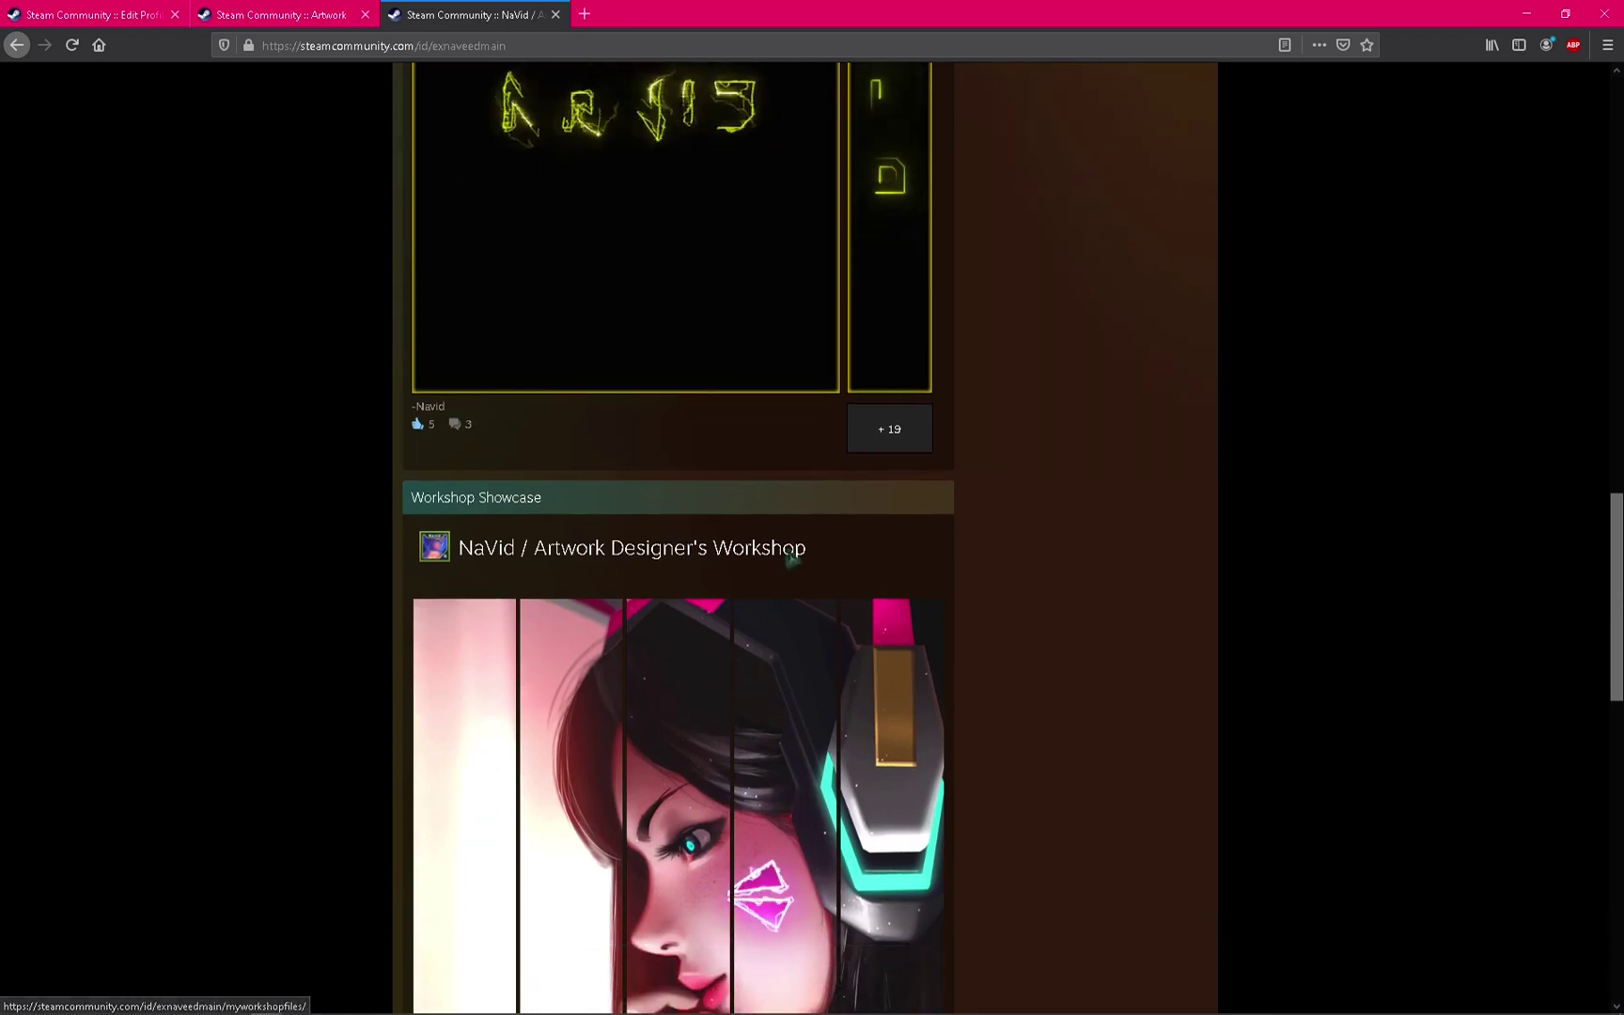
scroll(789, 564, down, 5)
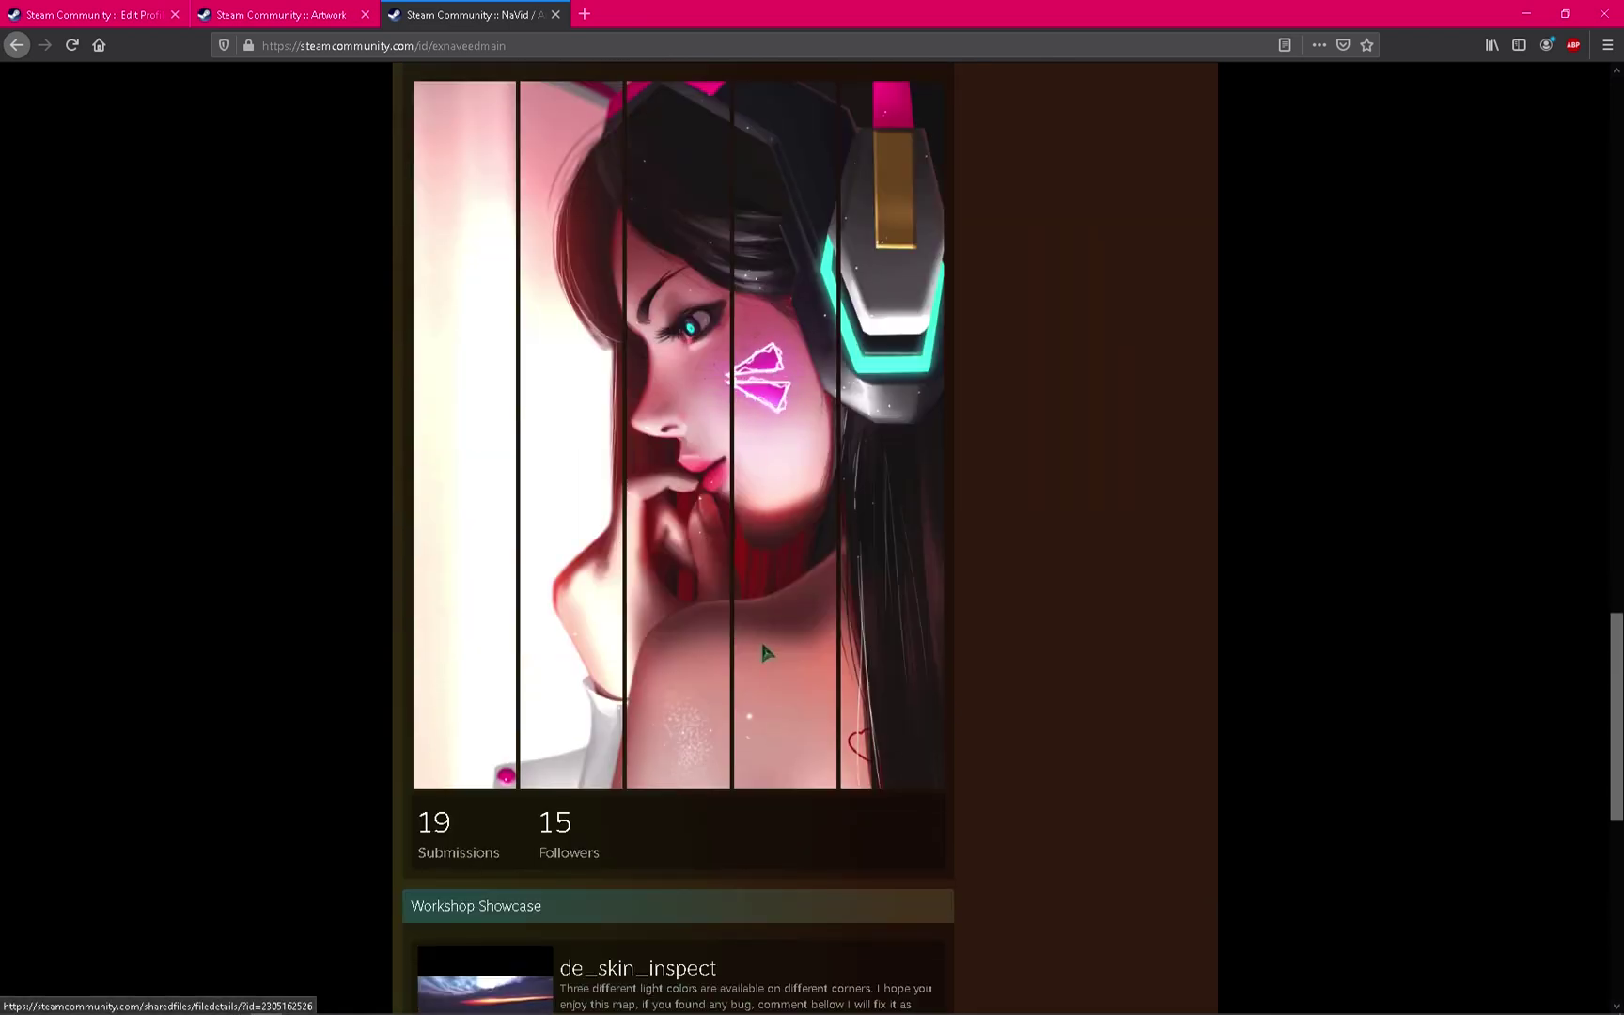
scroll(914, 836, up, 6)
scroll(683, 466, down, 3)
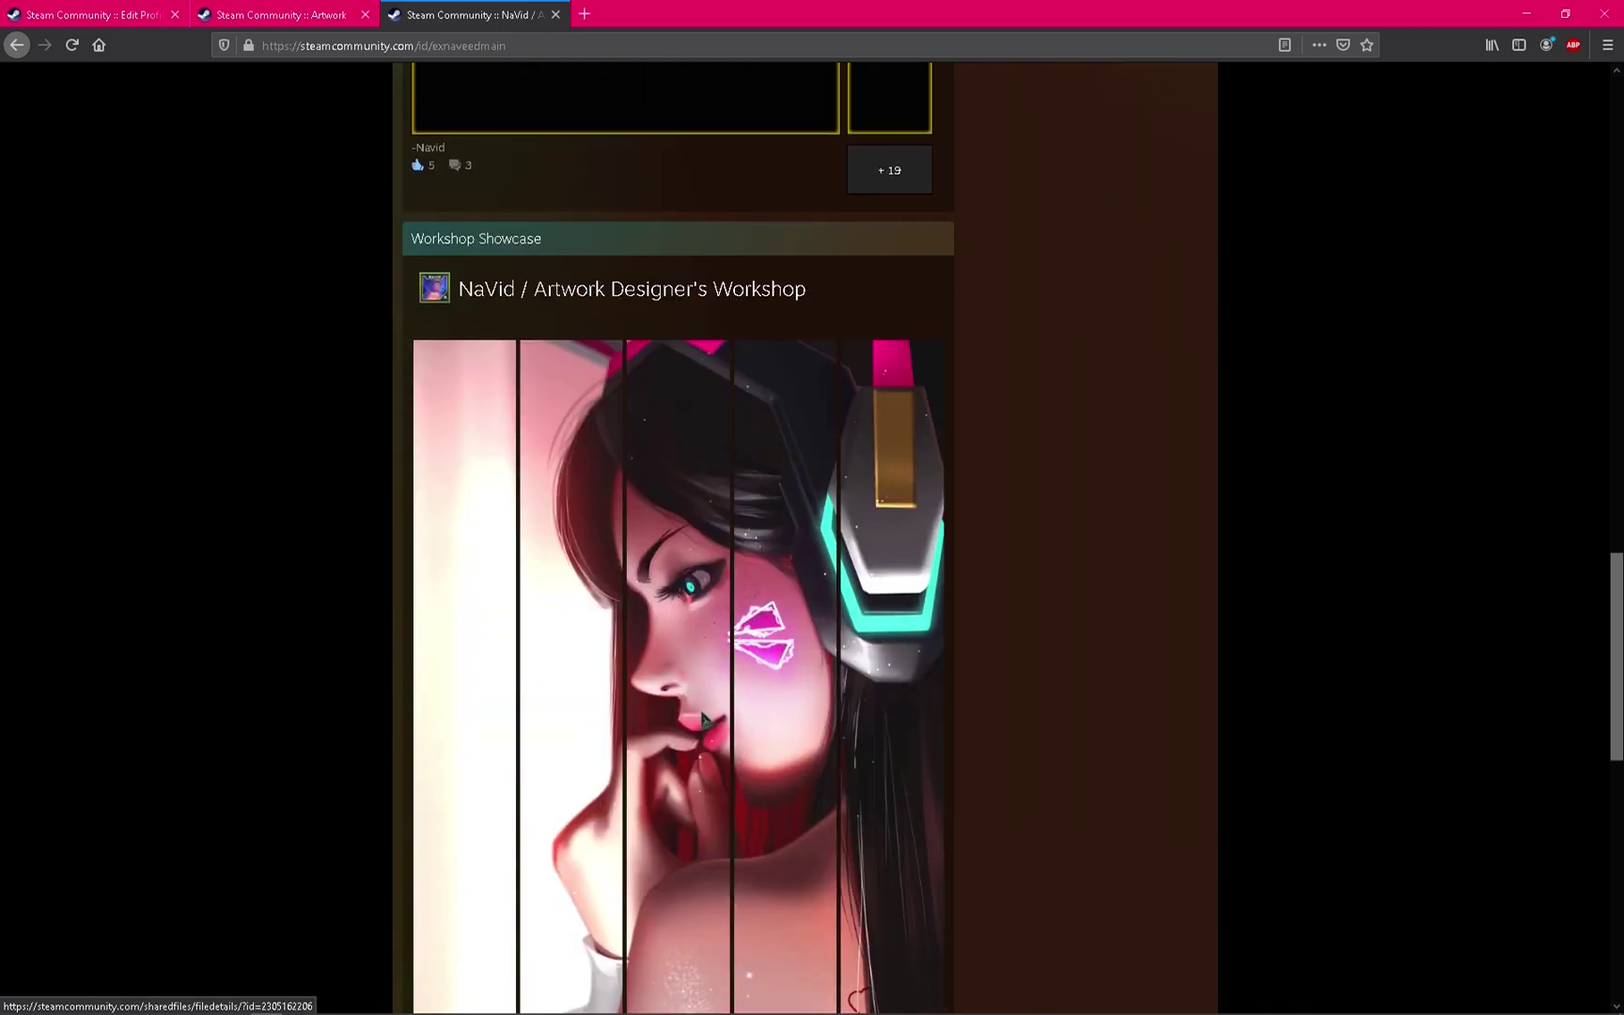
scroll(803, 695, down, 4)
scroll(824, 719, down, 5)
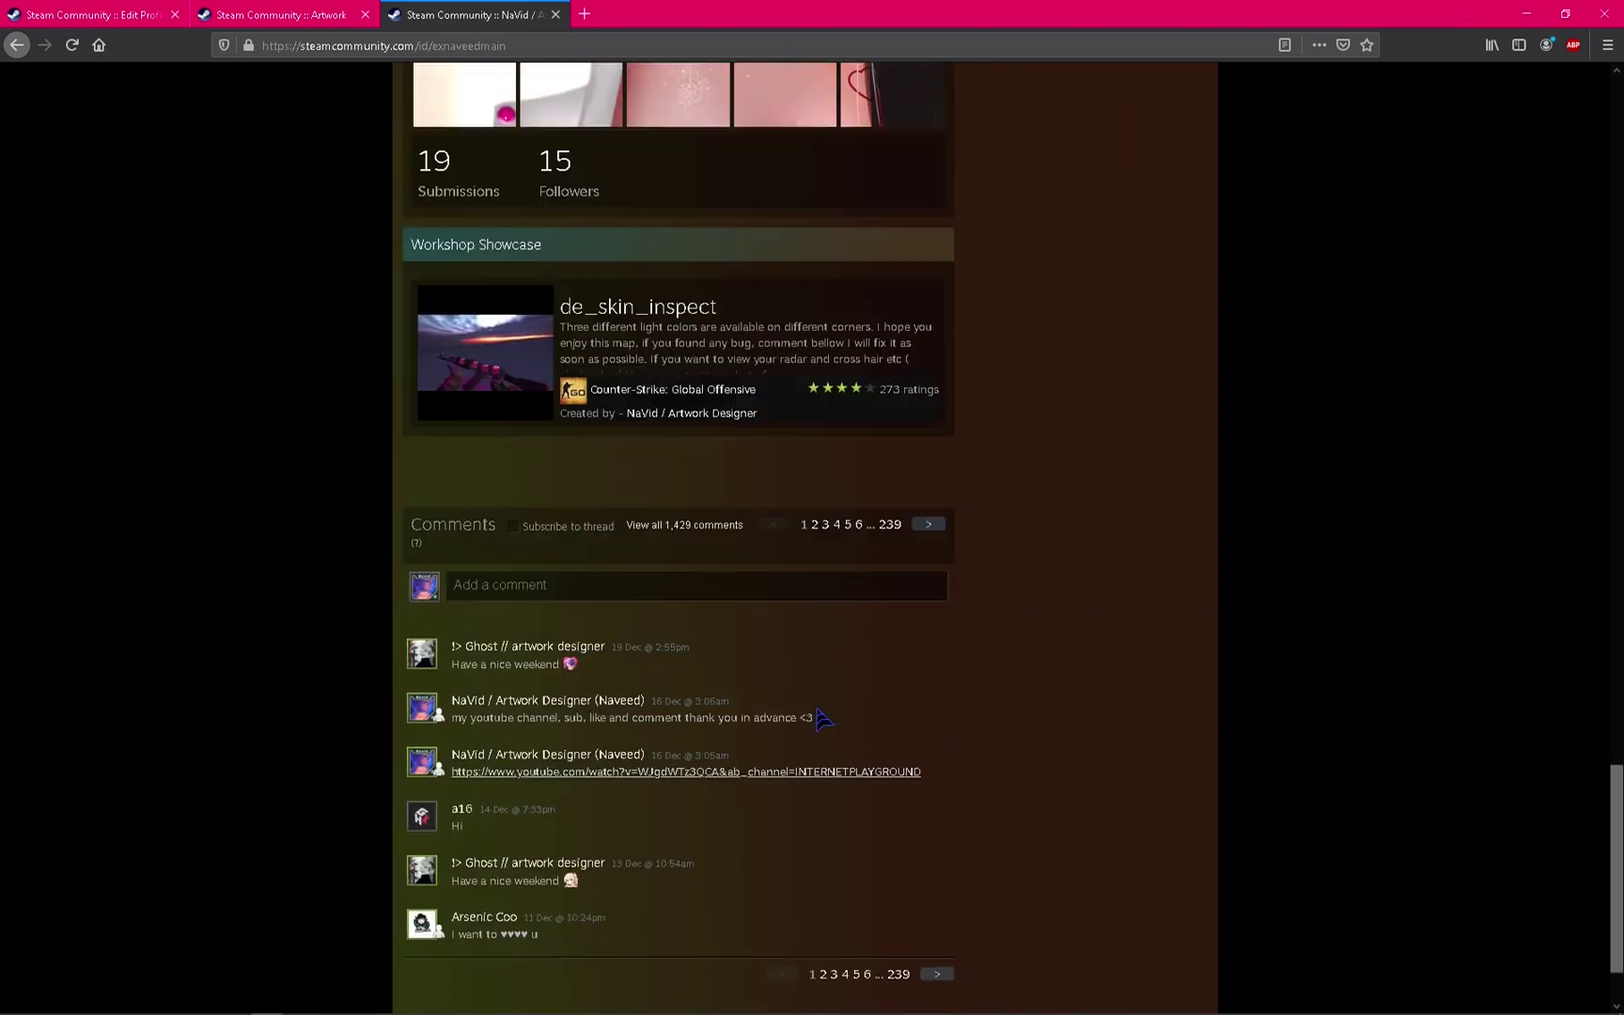
scroll(823, 719, up, 14)
scroll(823, 719, up, 12)
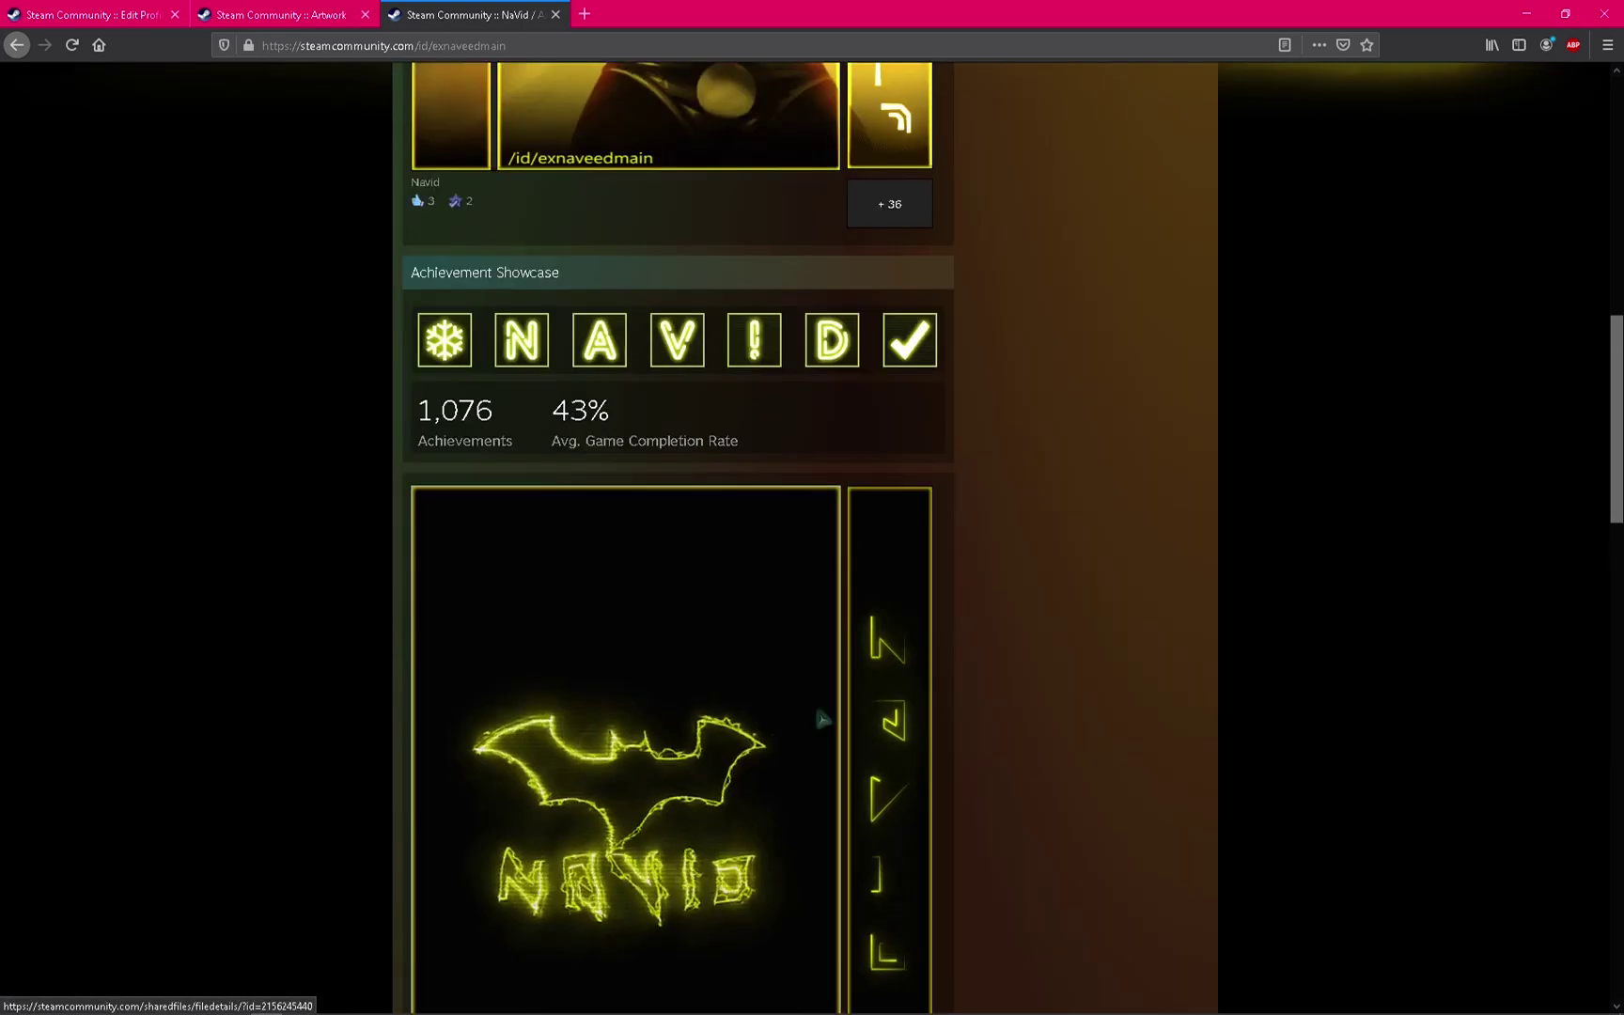
scroll(820, 719, up, 2)
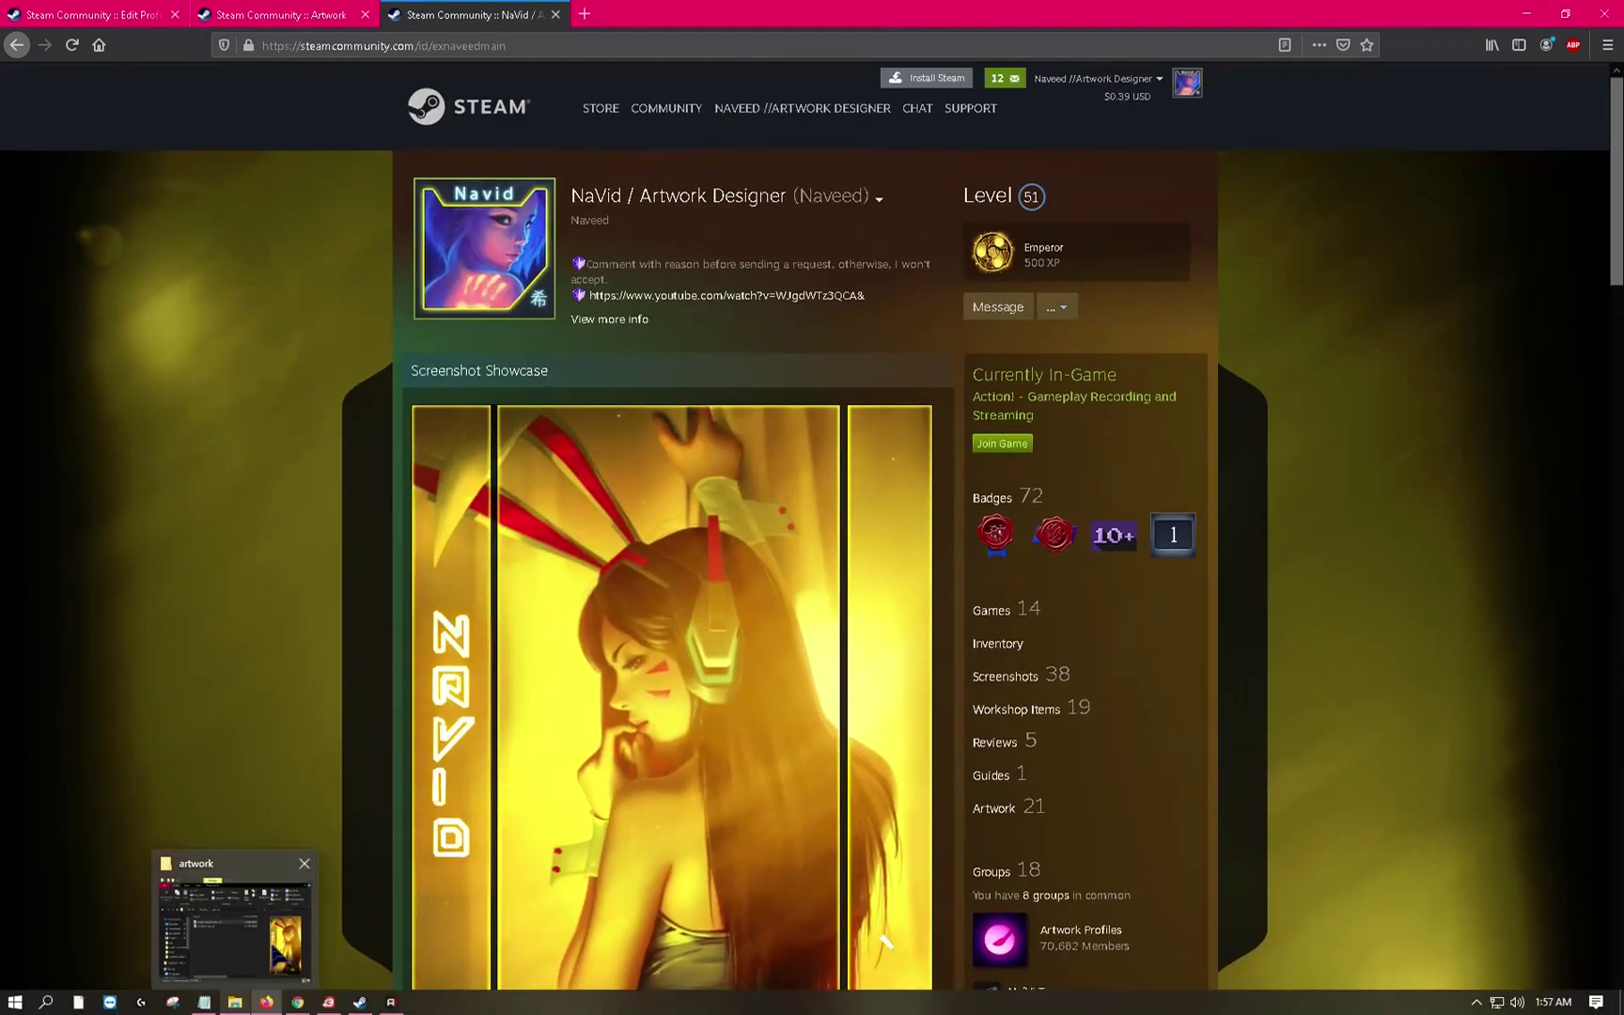
scroll(648, 658, down, 6)
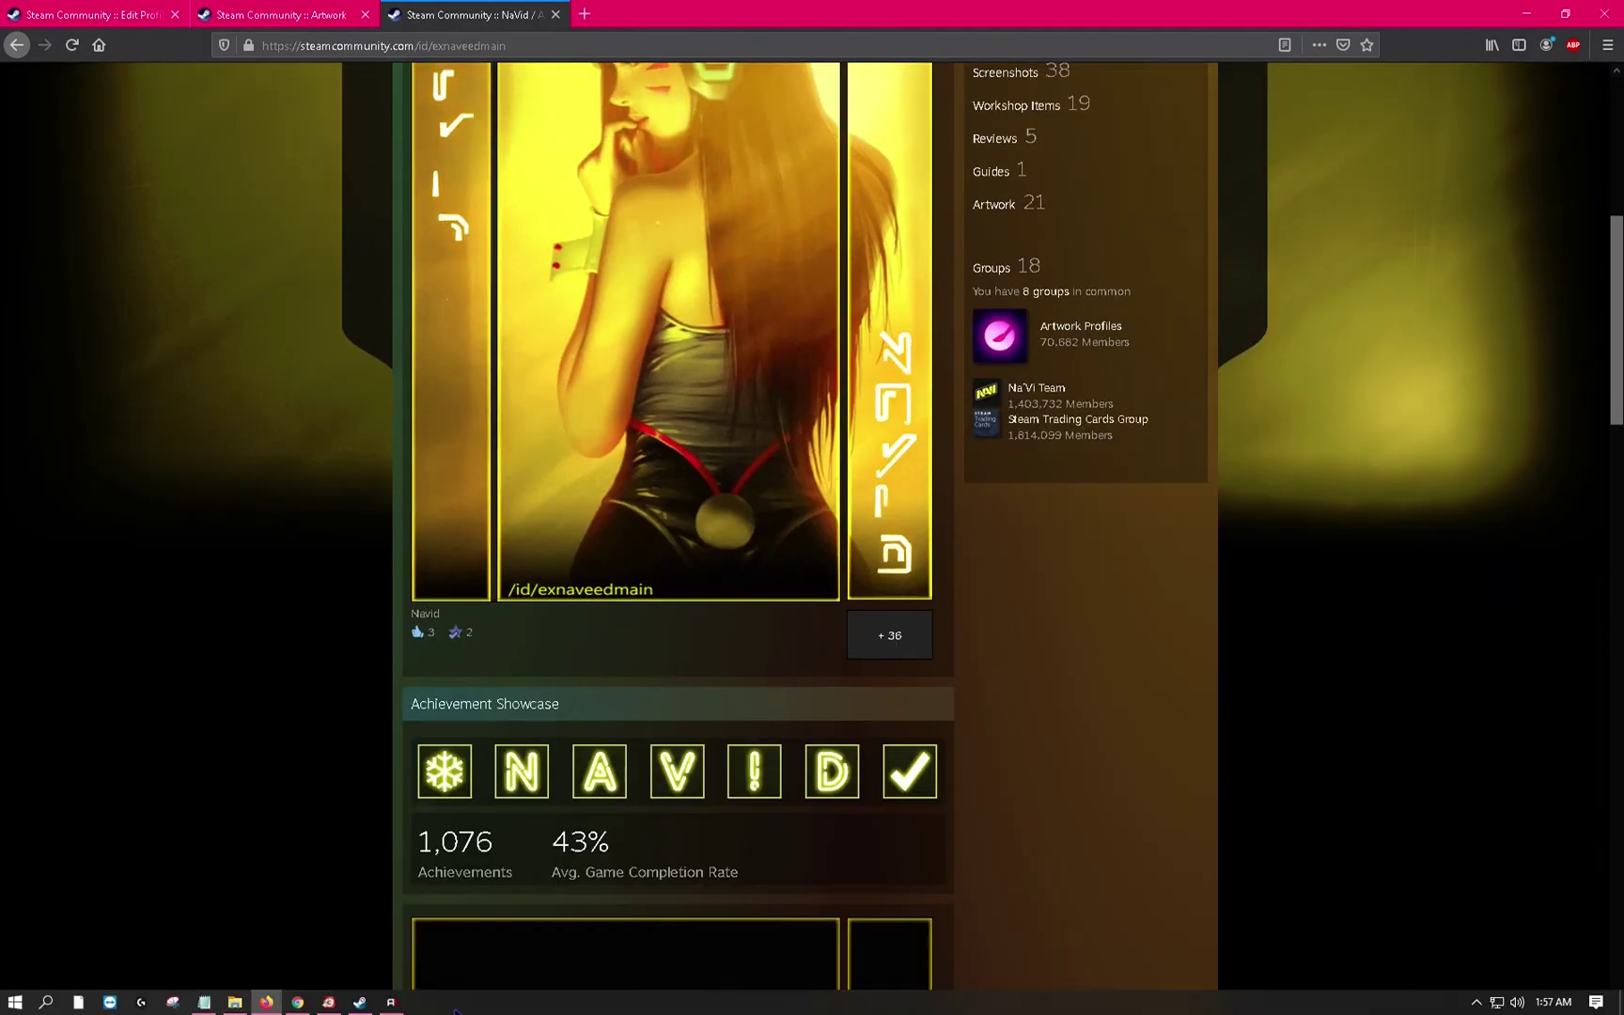
mouse_move(381, 1004)
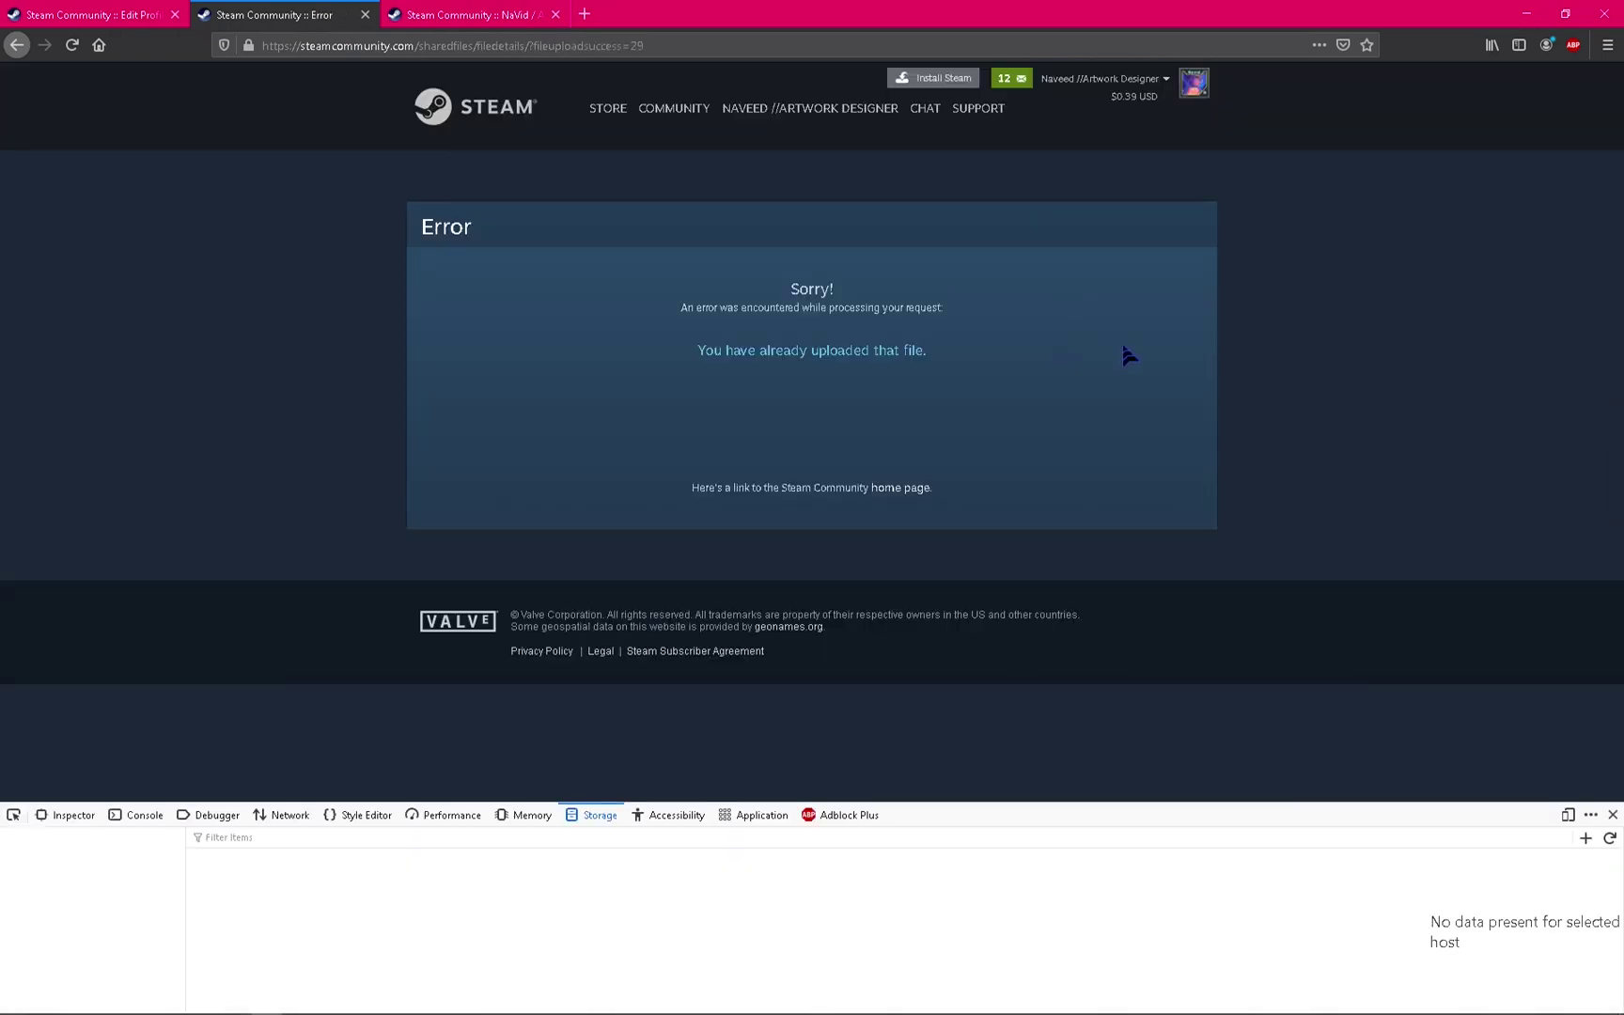
click(1613, 814)
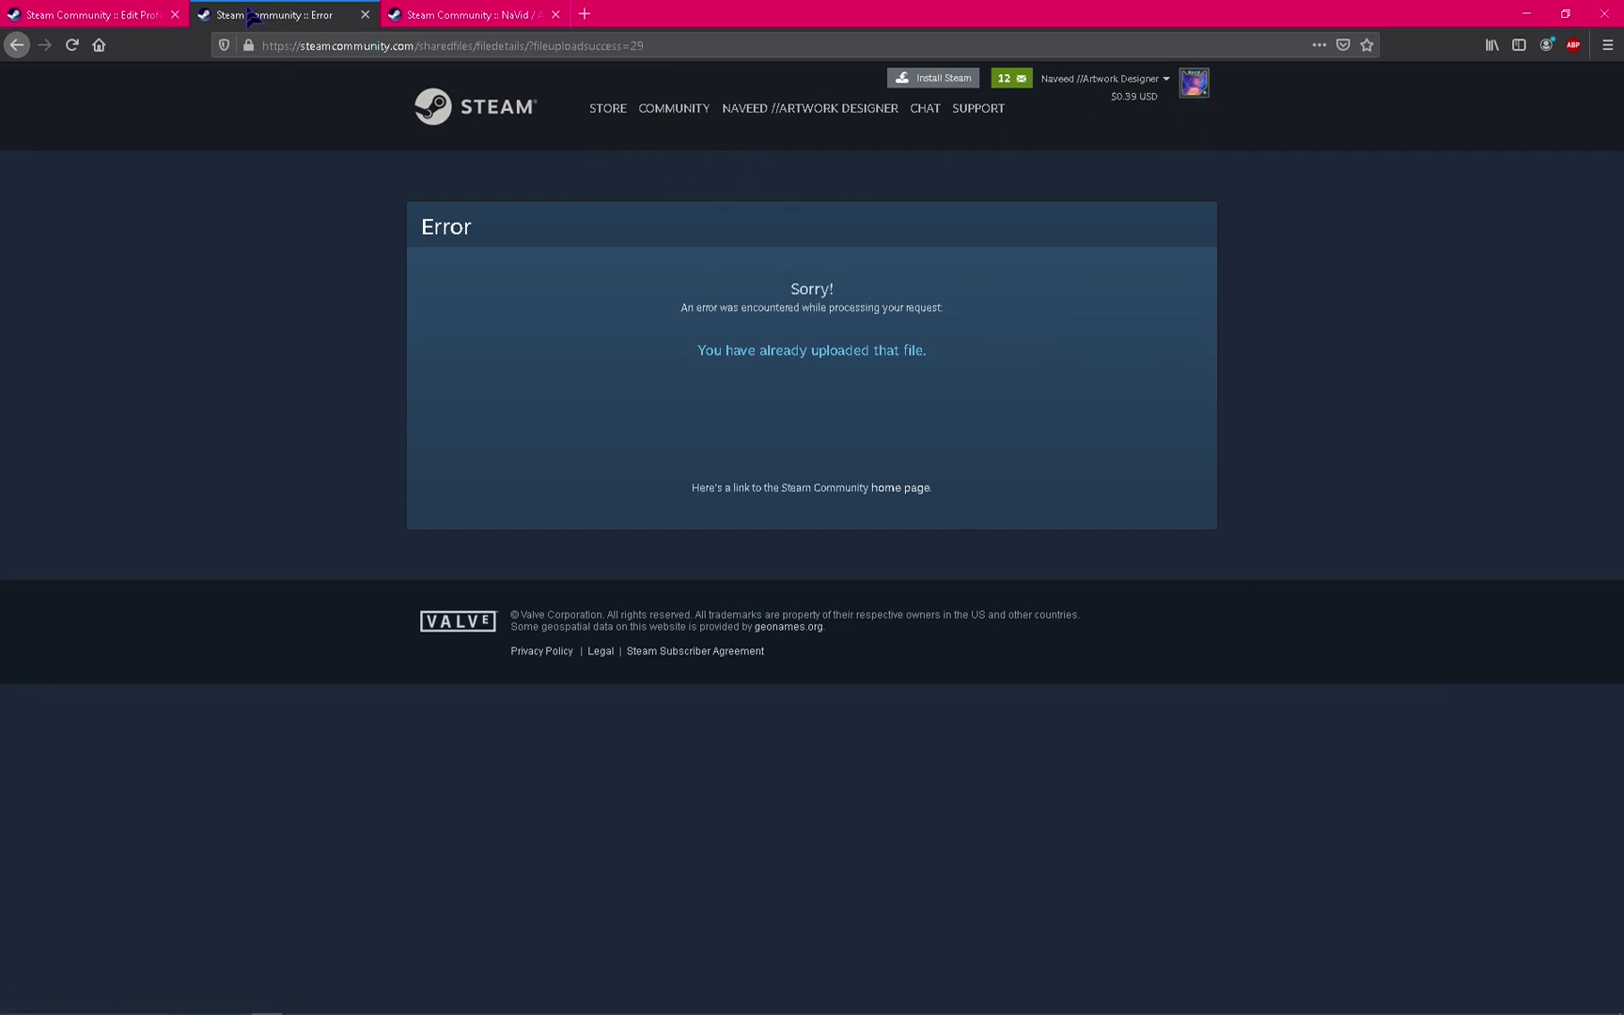
In Edit Profile, open and dismiss the showcase type list unchosen, then open your profile.
click(113, 13)
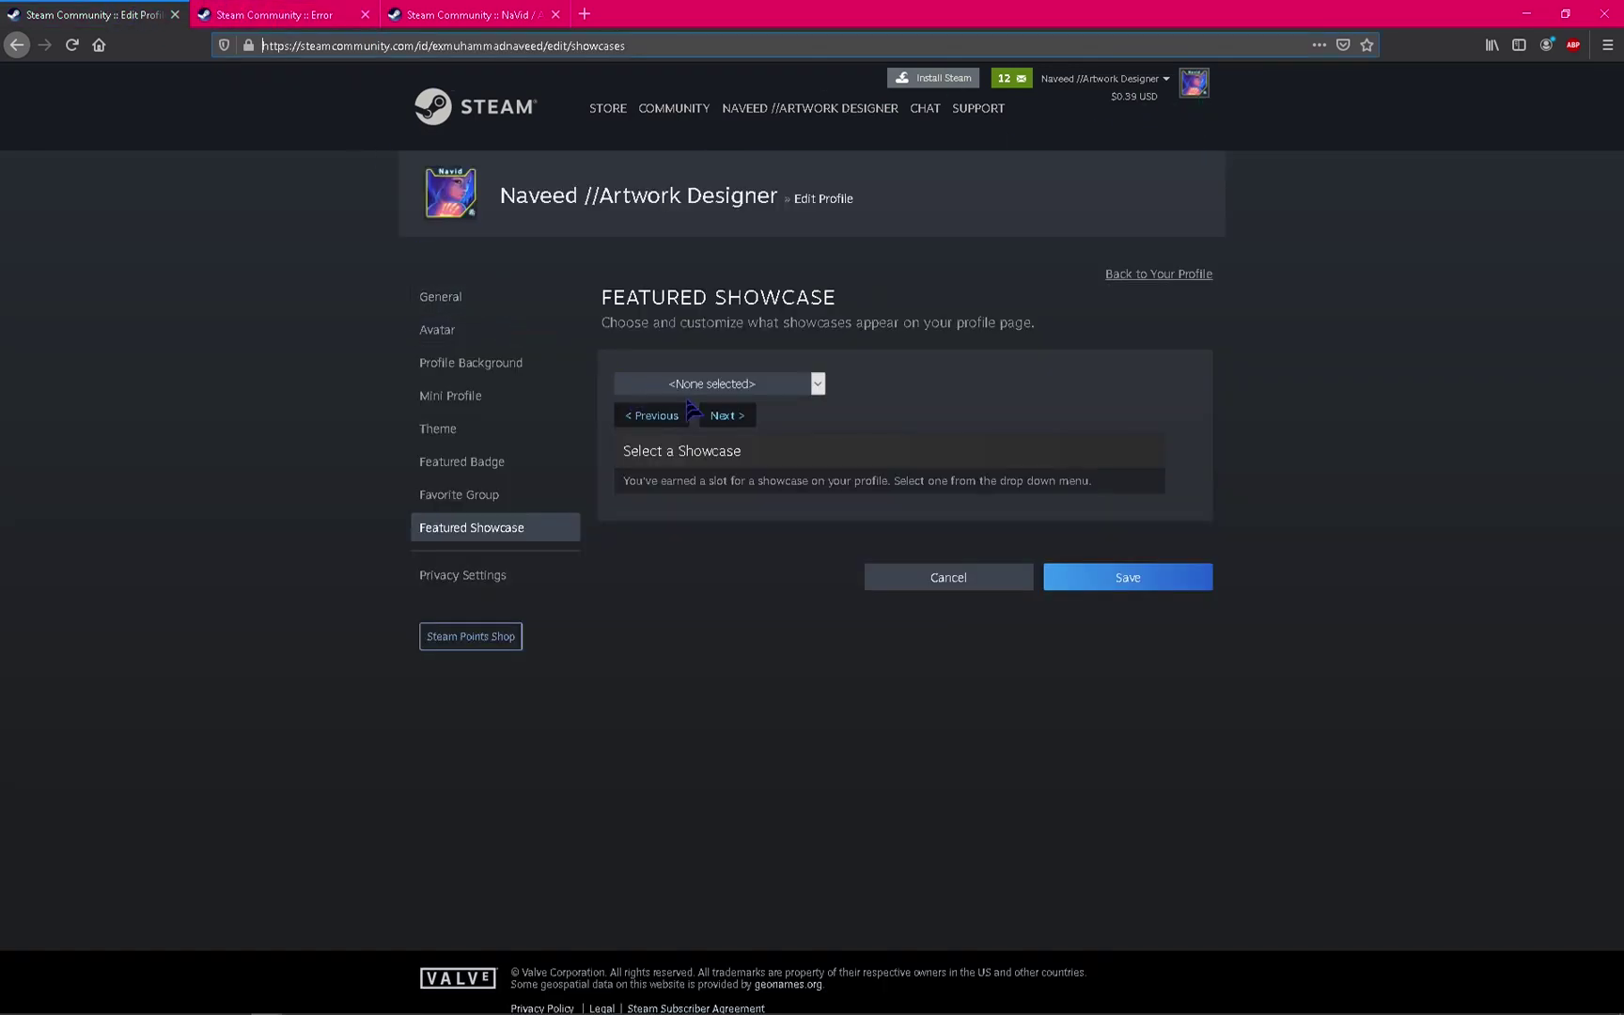
click(768, 385)
click(1183, 199)
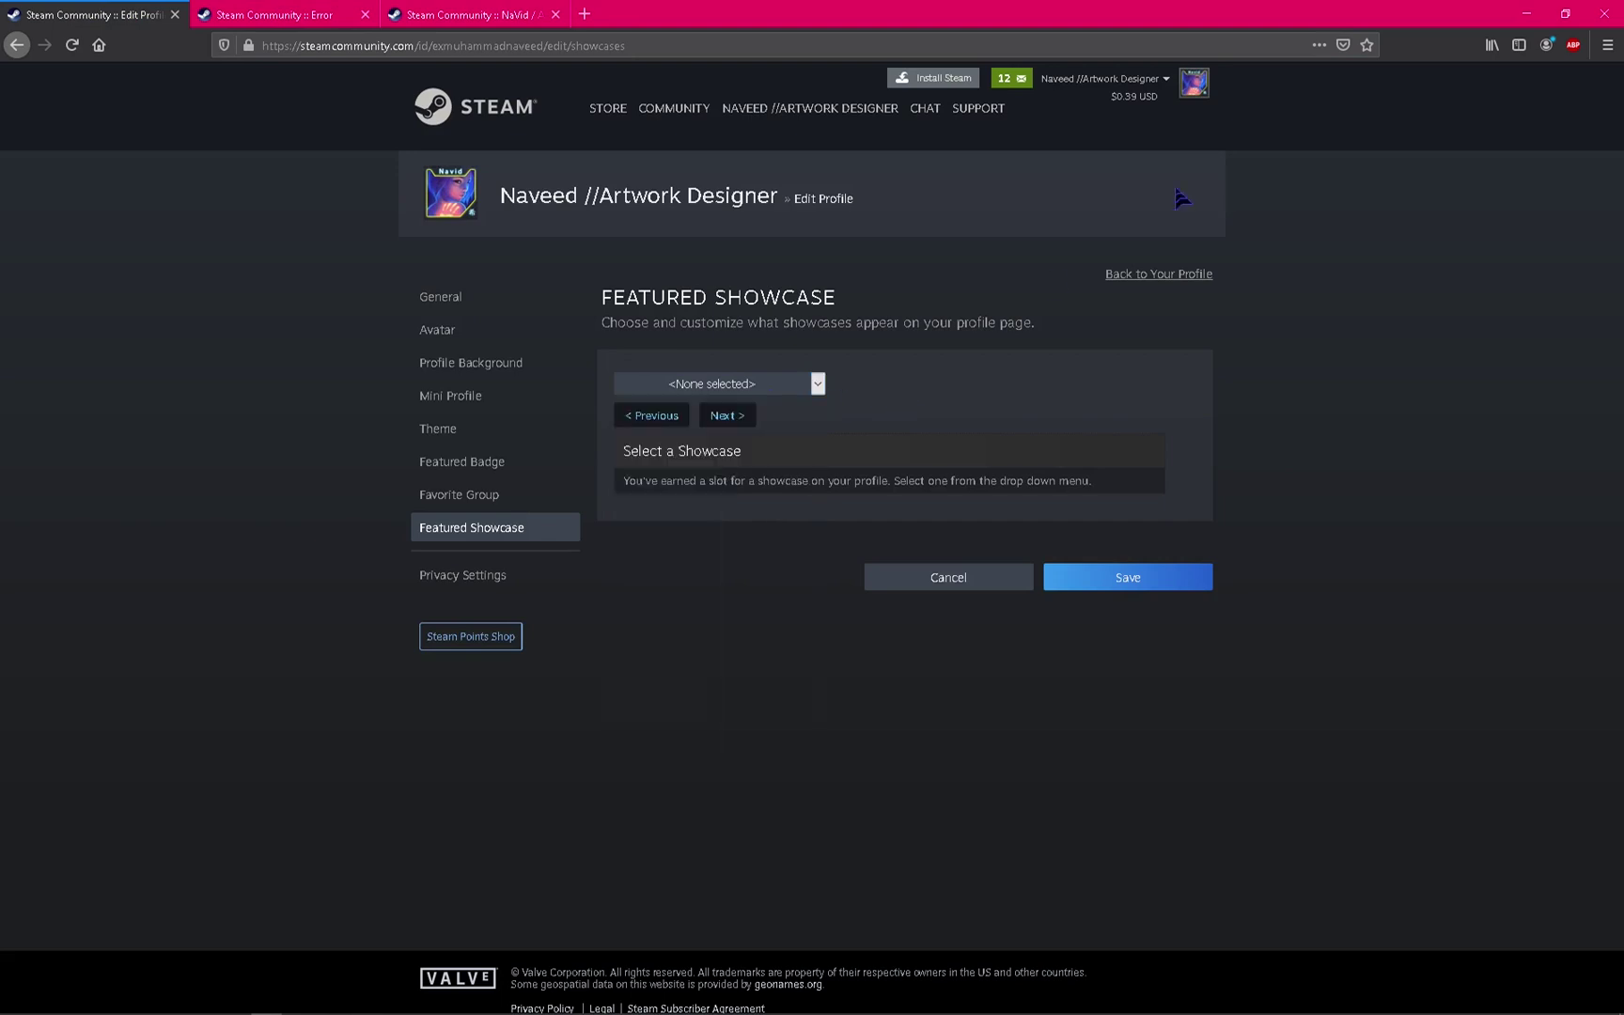
click(1195, 94)
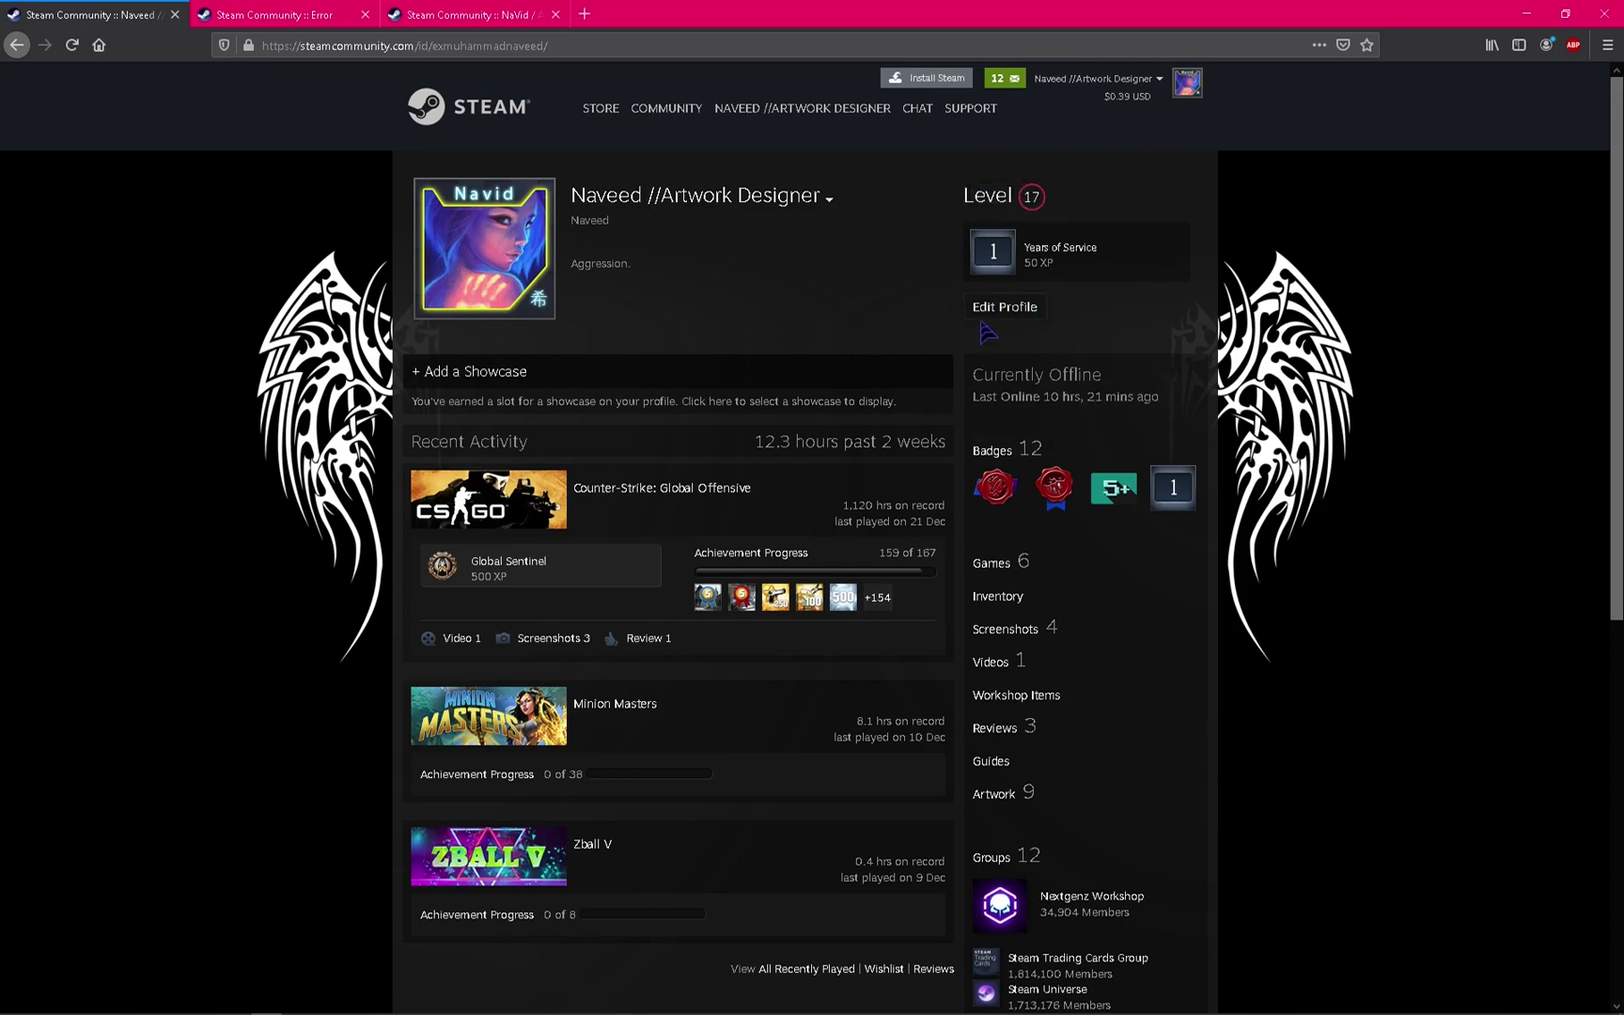
Set the Featured Showcase to Artwork Showcase and open the image picker for its main slot.
click(1029, 319)
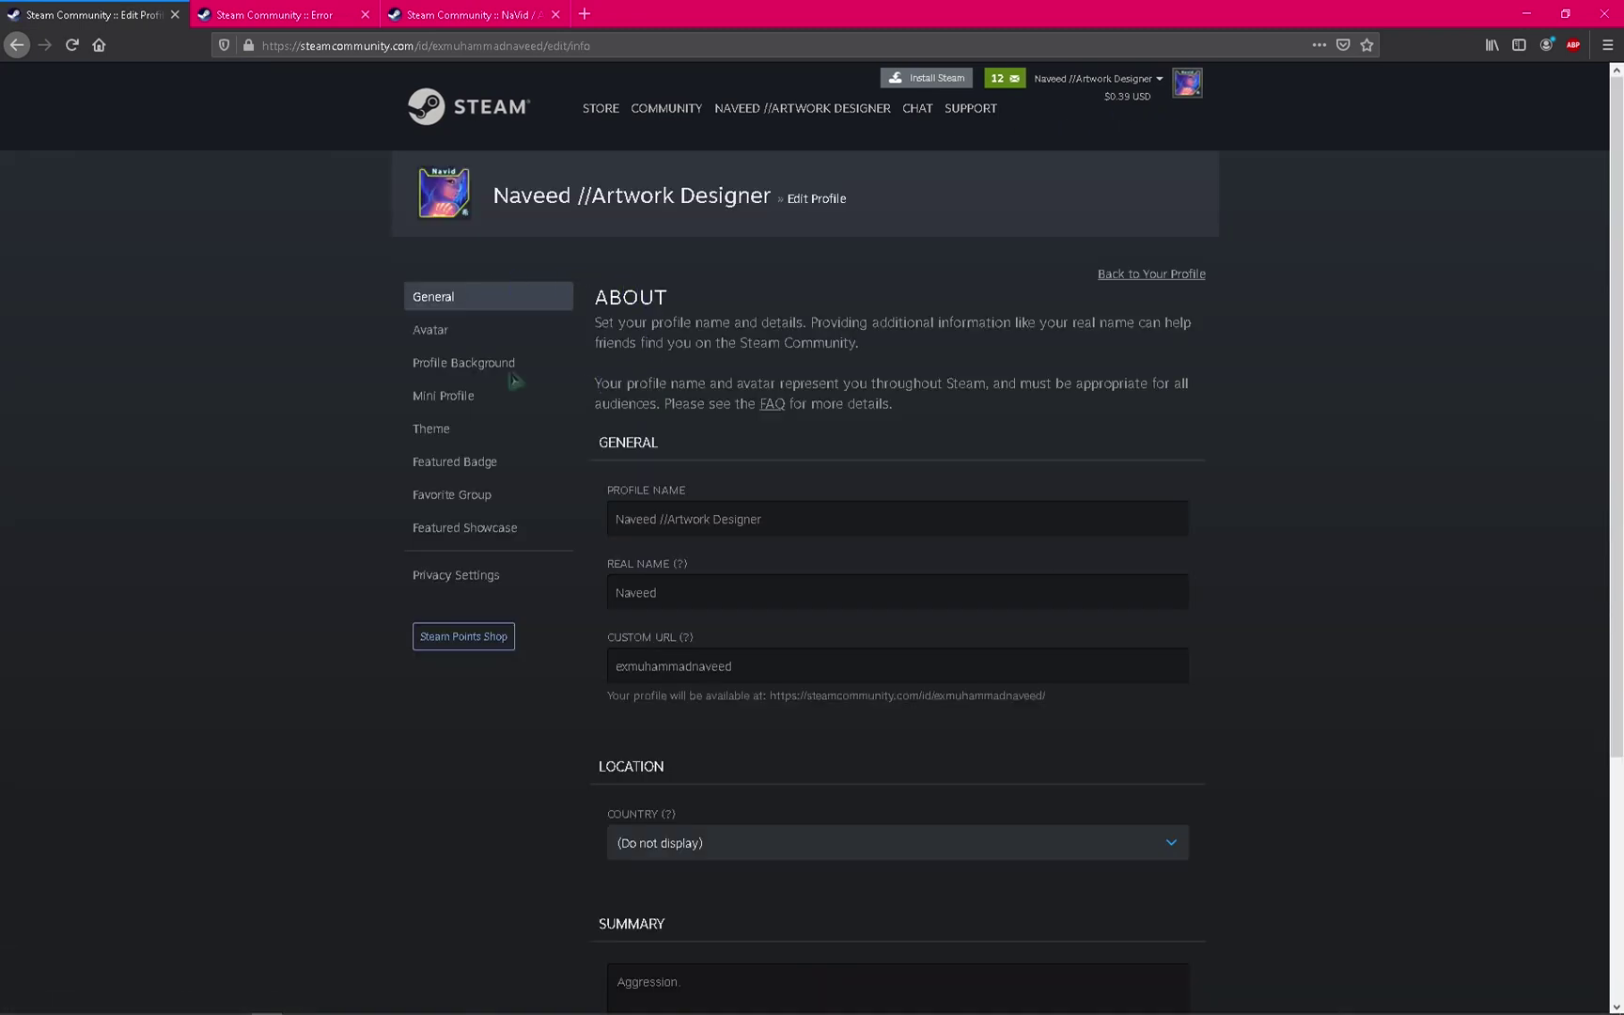
click(489, 532)
click(757, 393)
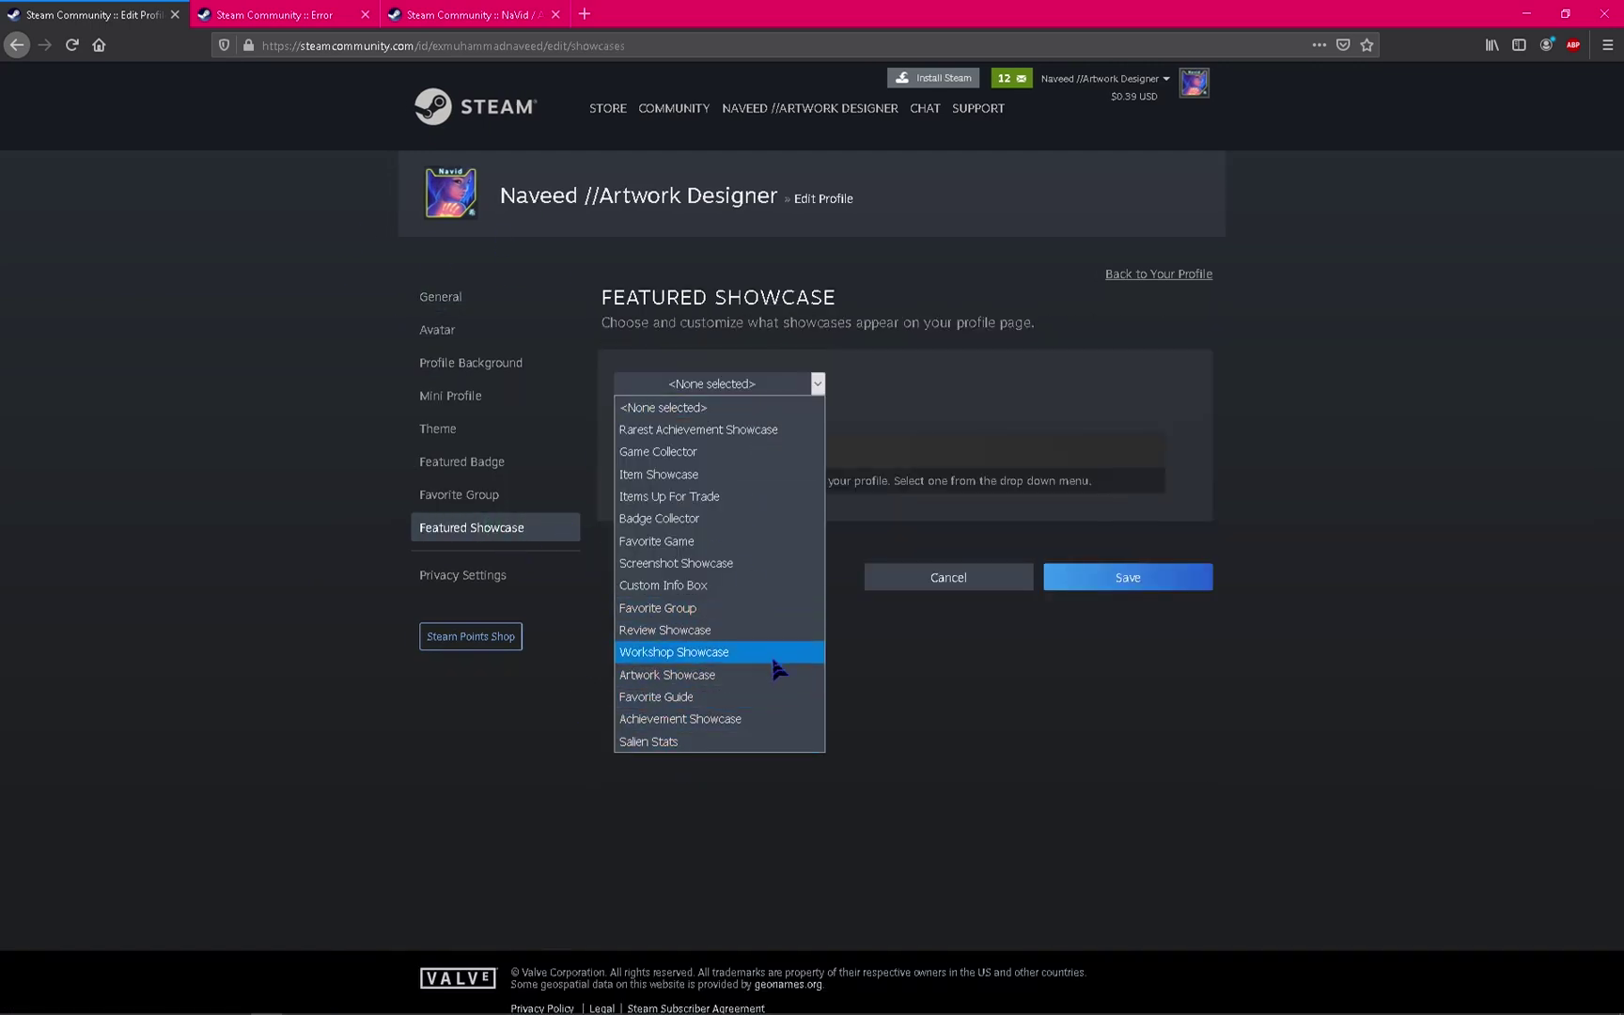
click(698, 675)
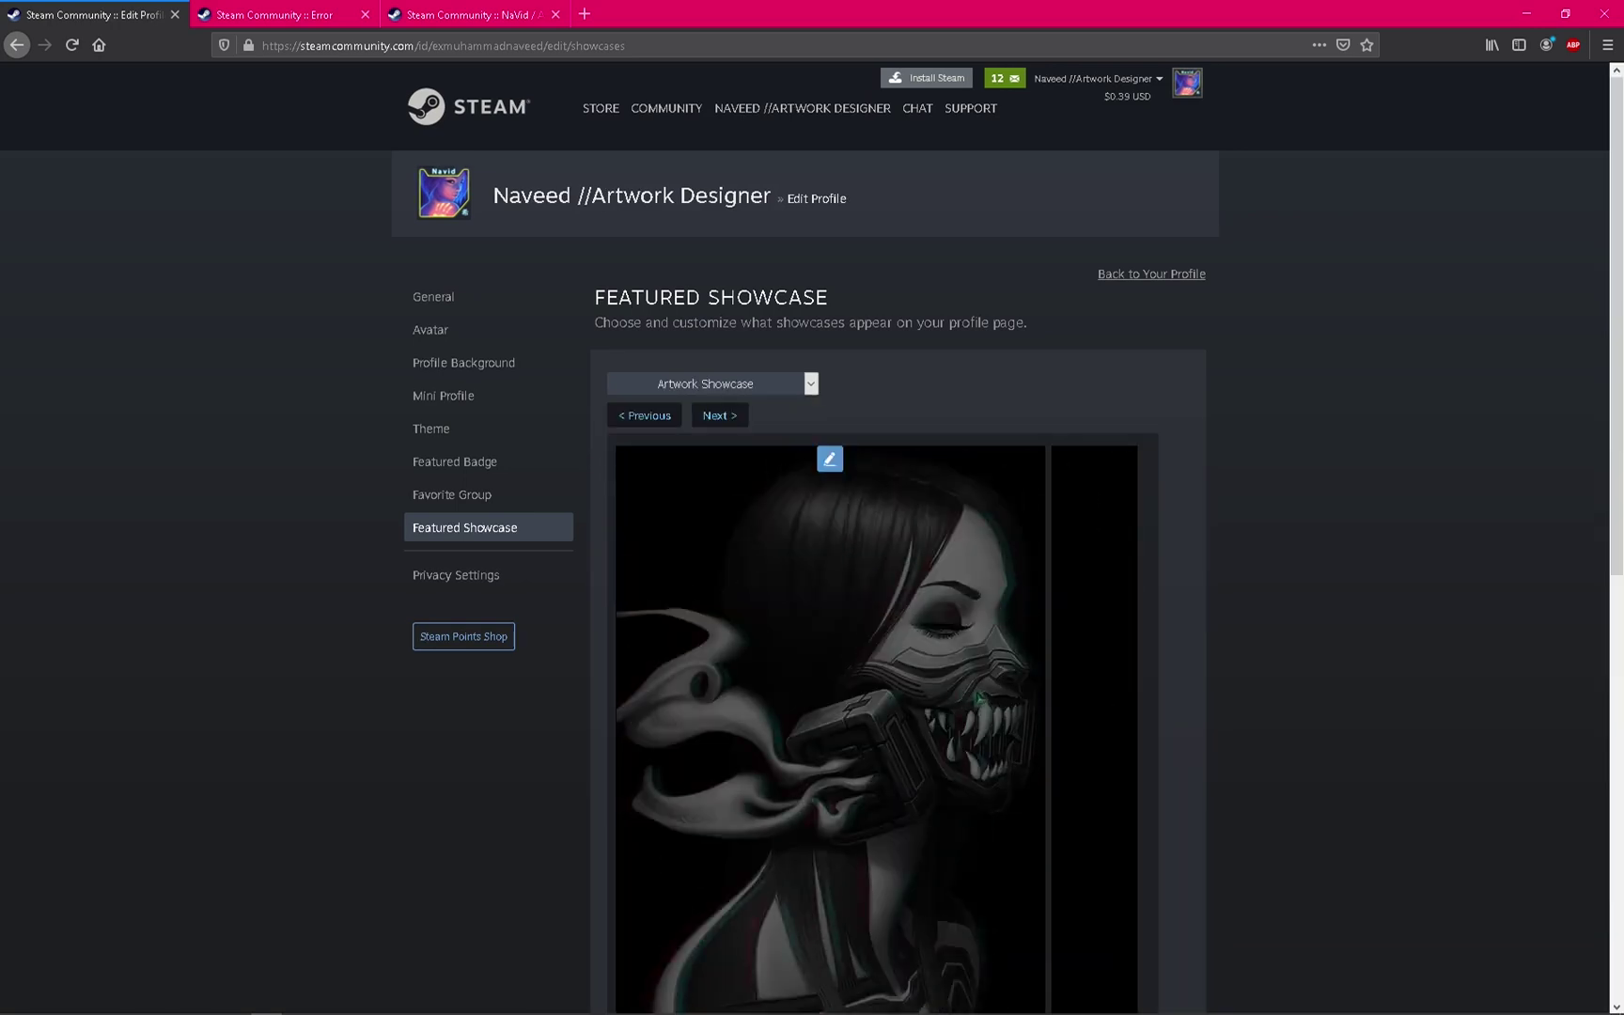
scroll(978, 698, down, 10)
scroll(977, 698, up, 10)
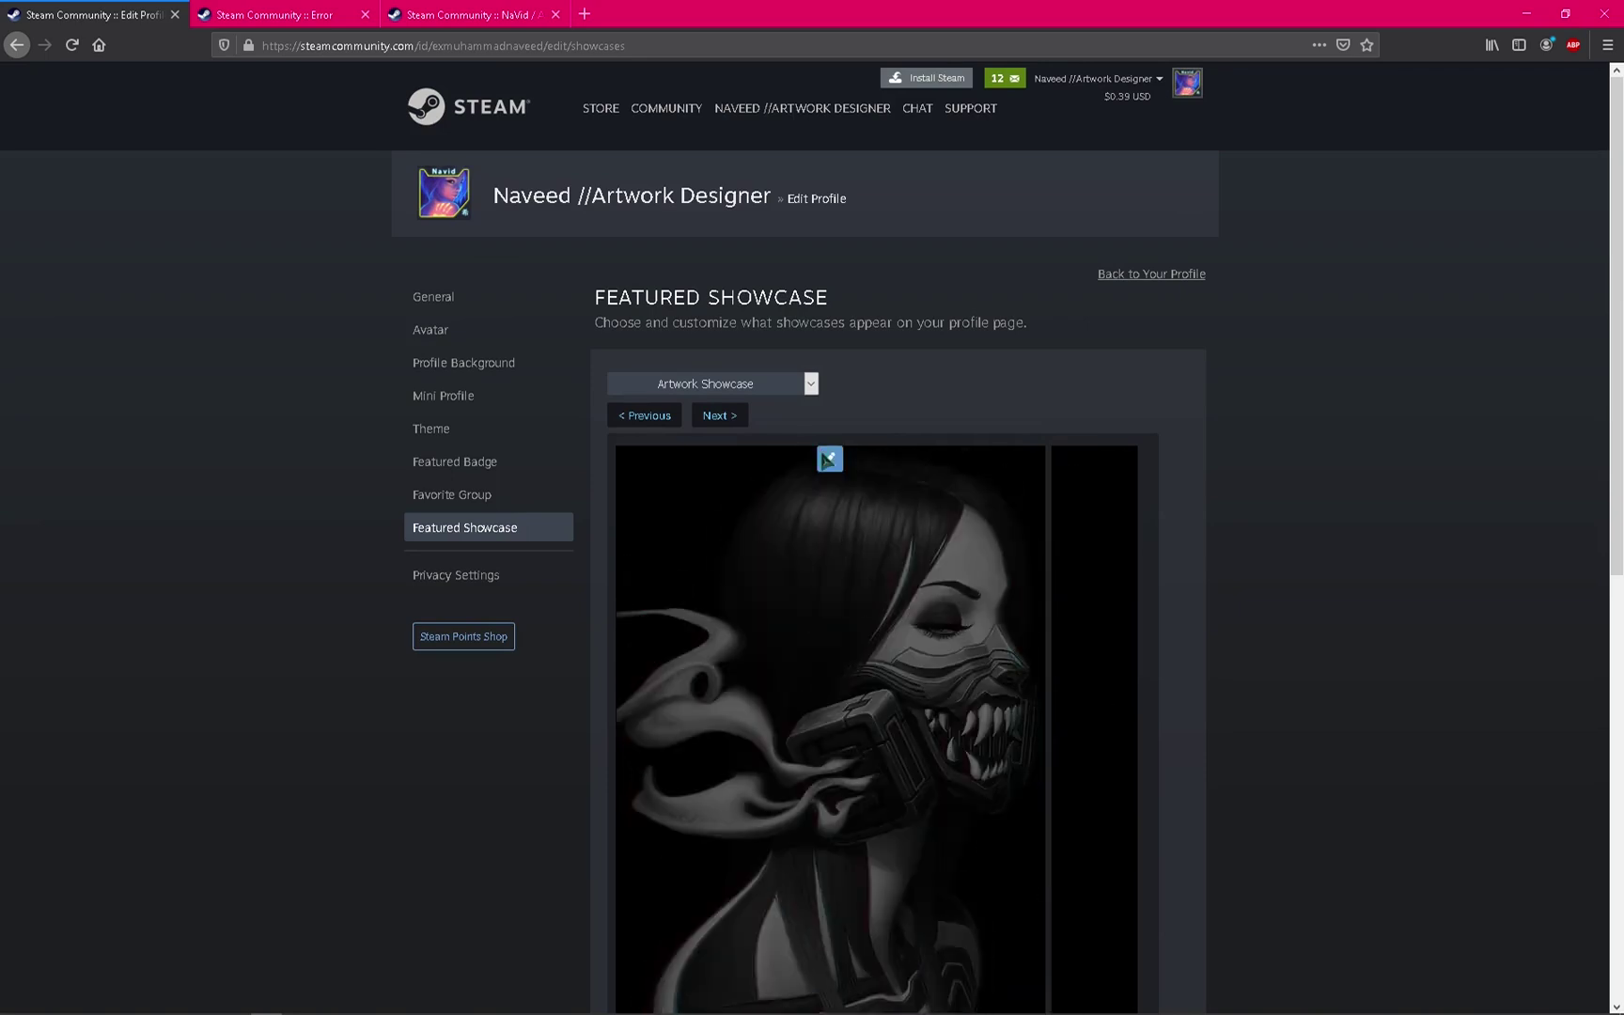
click(829, 460)
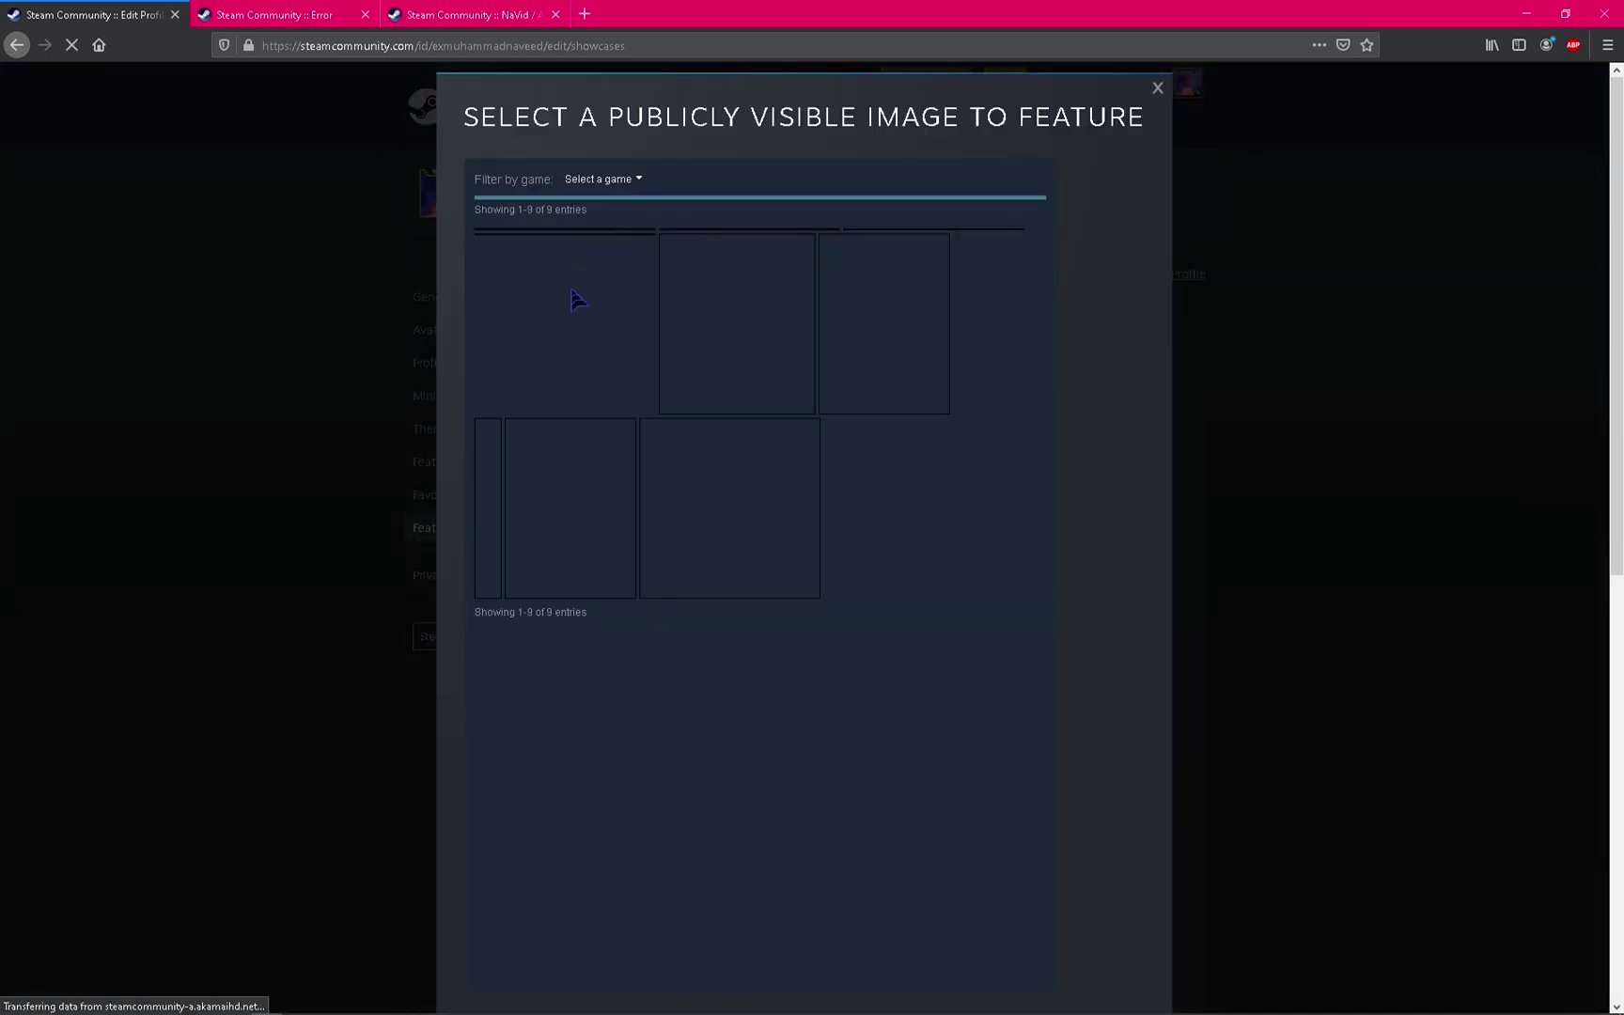
click(552, 240)
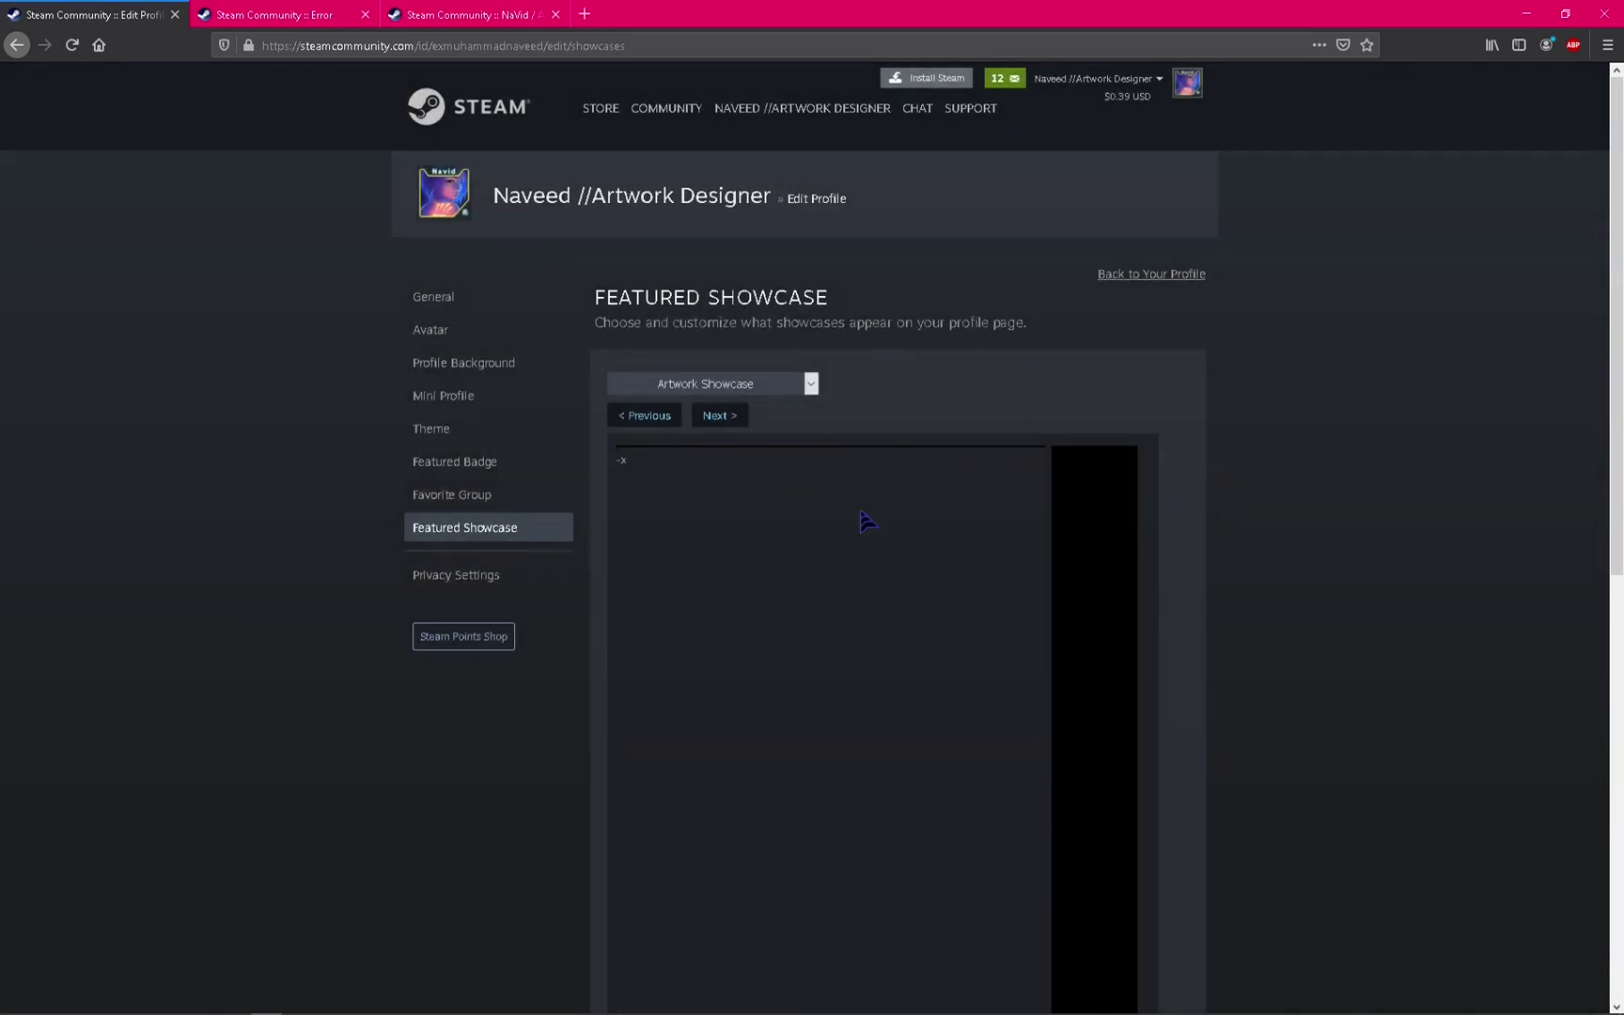
Choose the first publicly visible image for the main artwork slot and save the showcase.
mouse_move(824, 459)
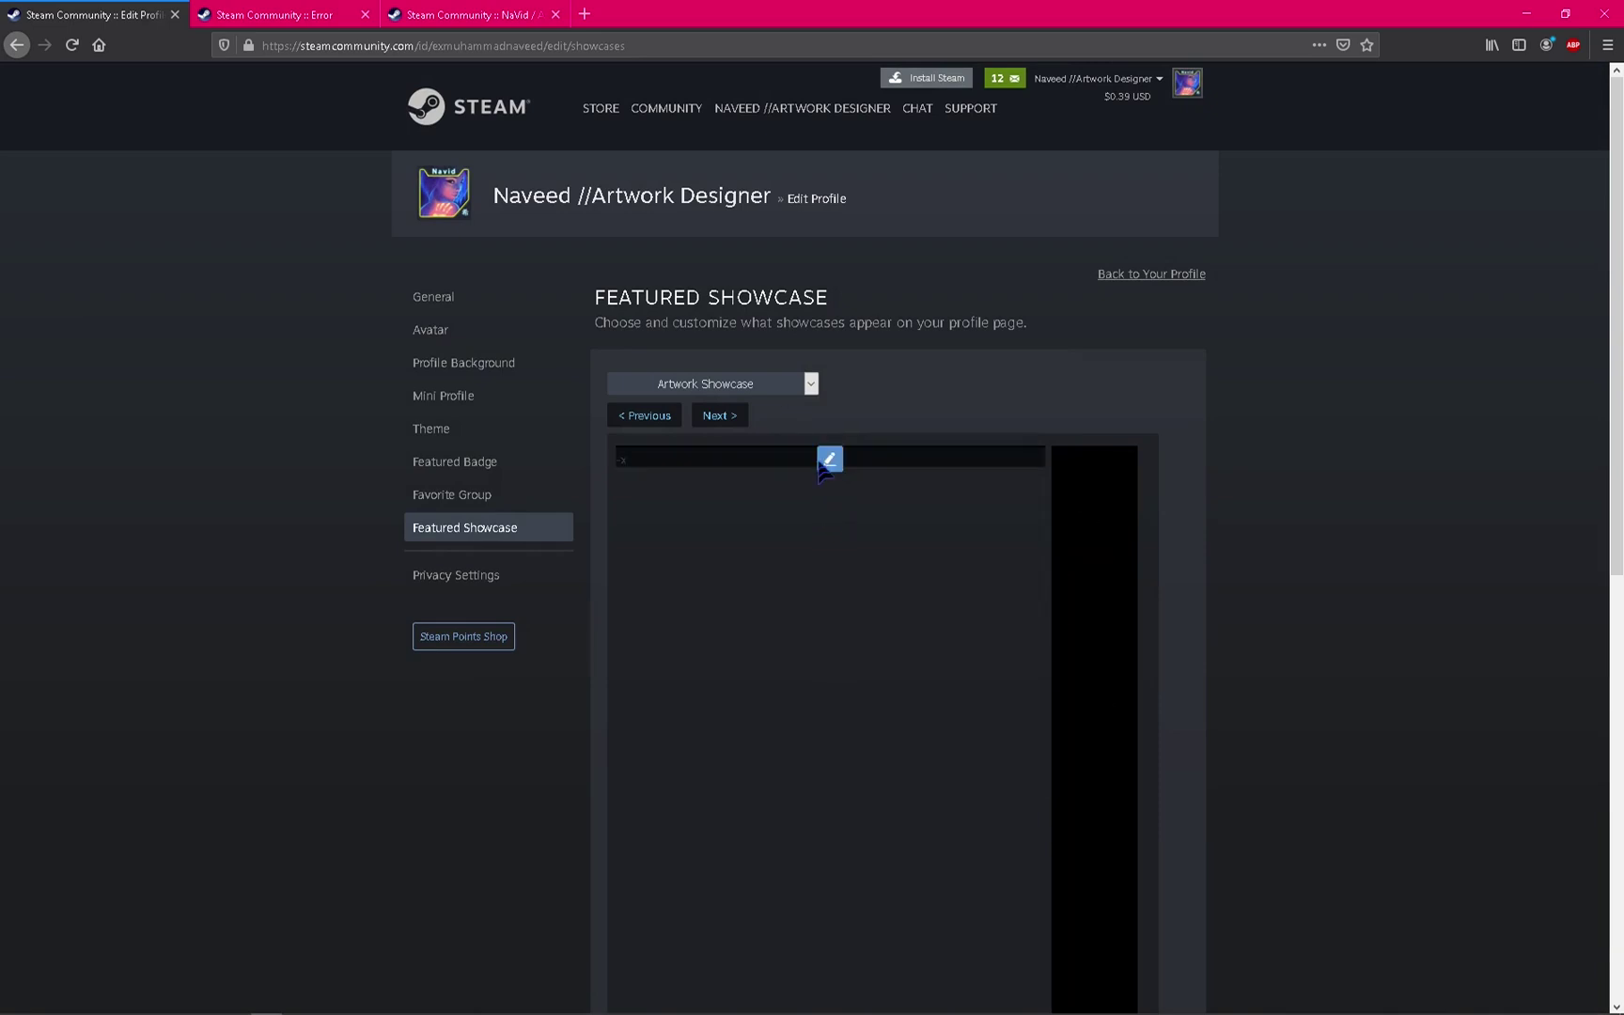
click(826, 457)
click(824, 462)
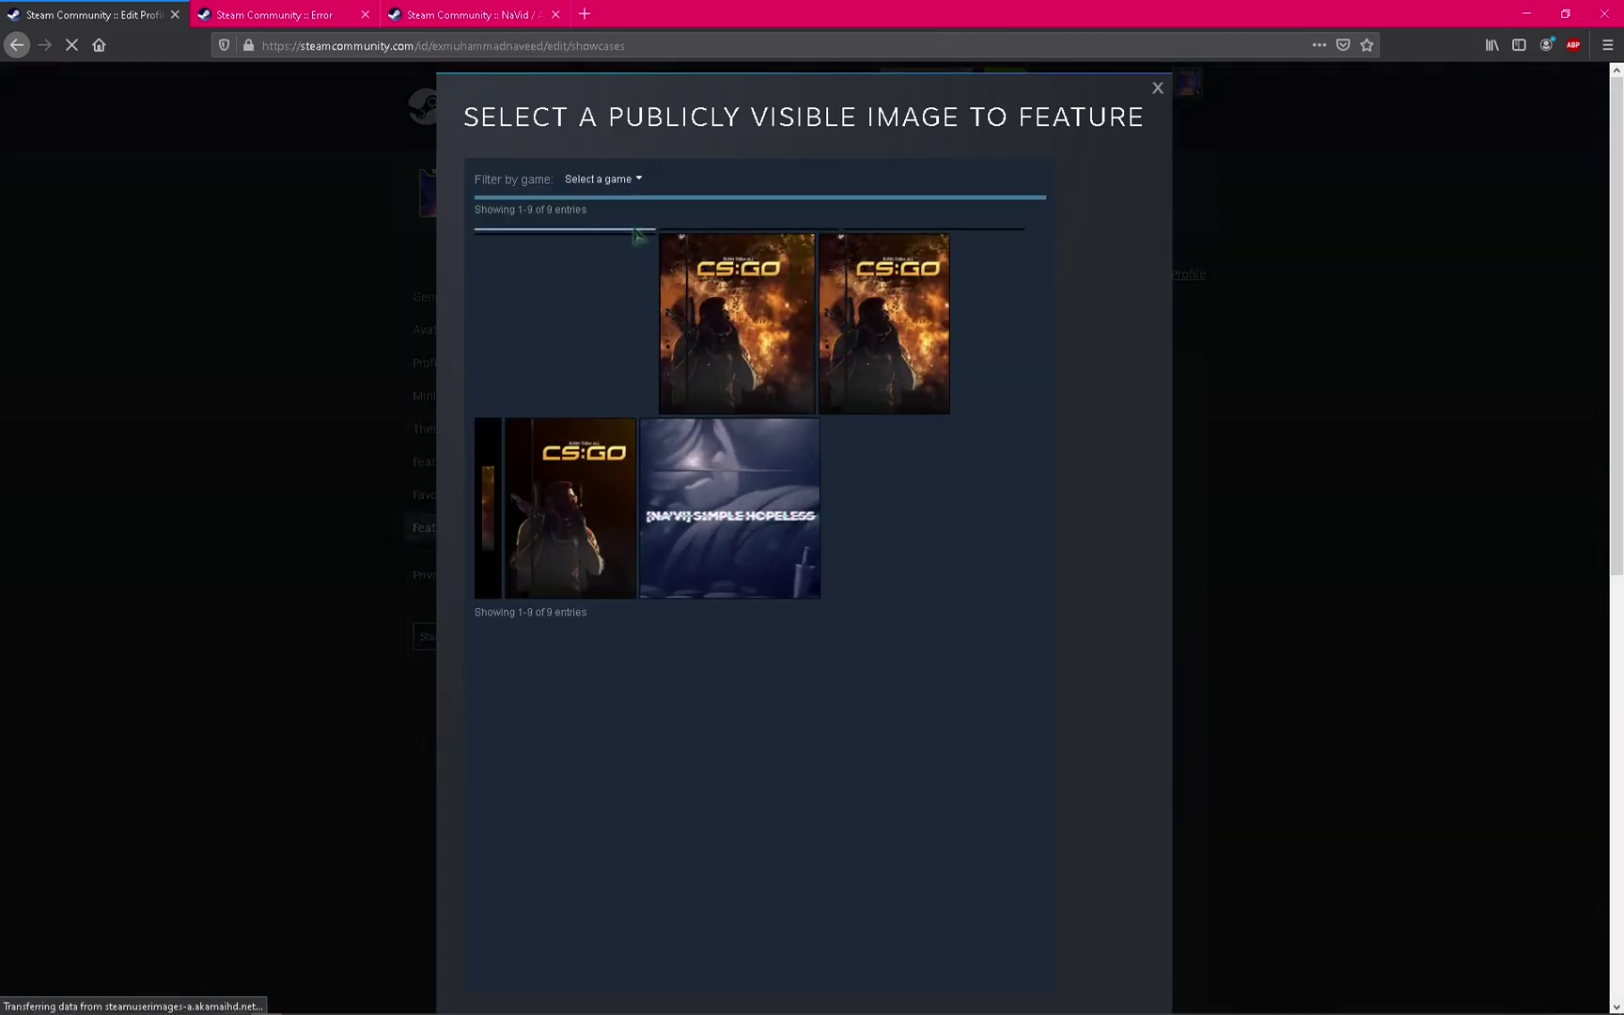
click(724, 237)
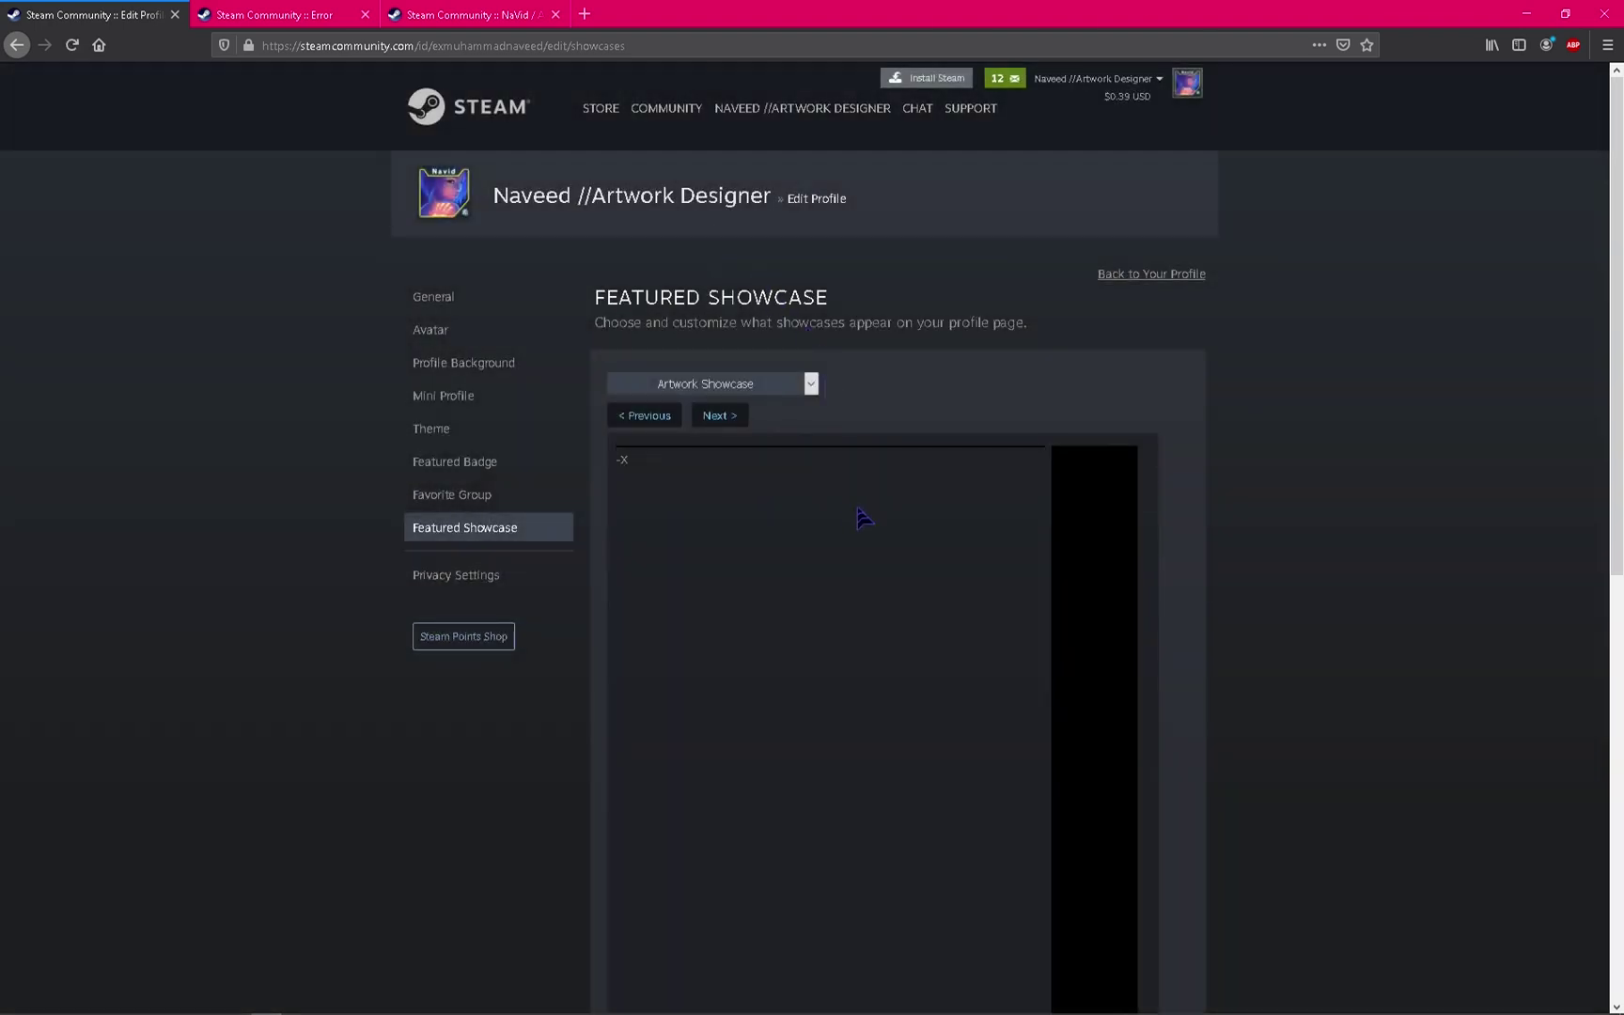
click(1092, 464)
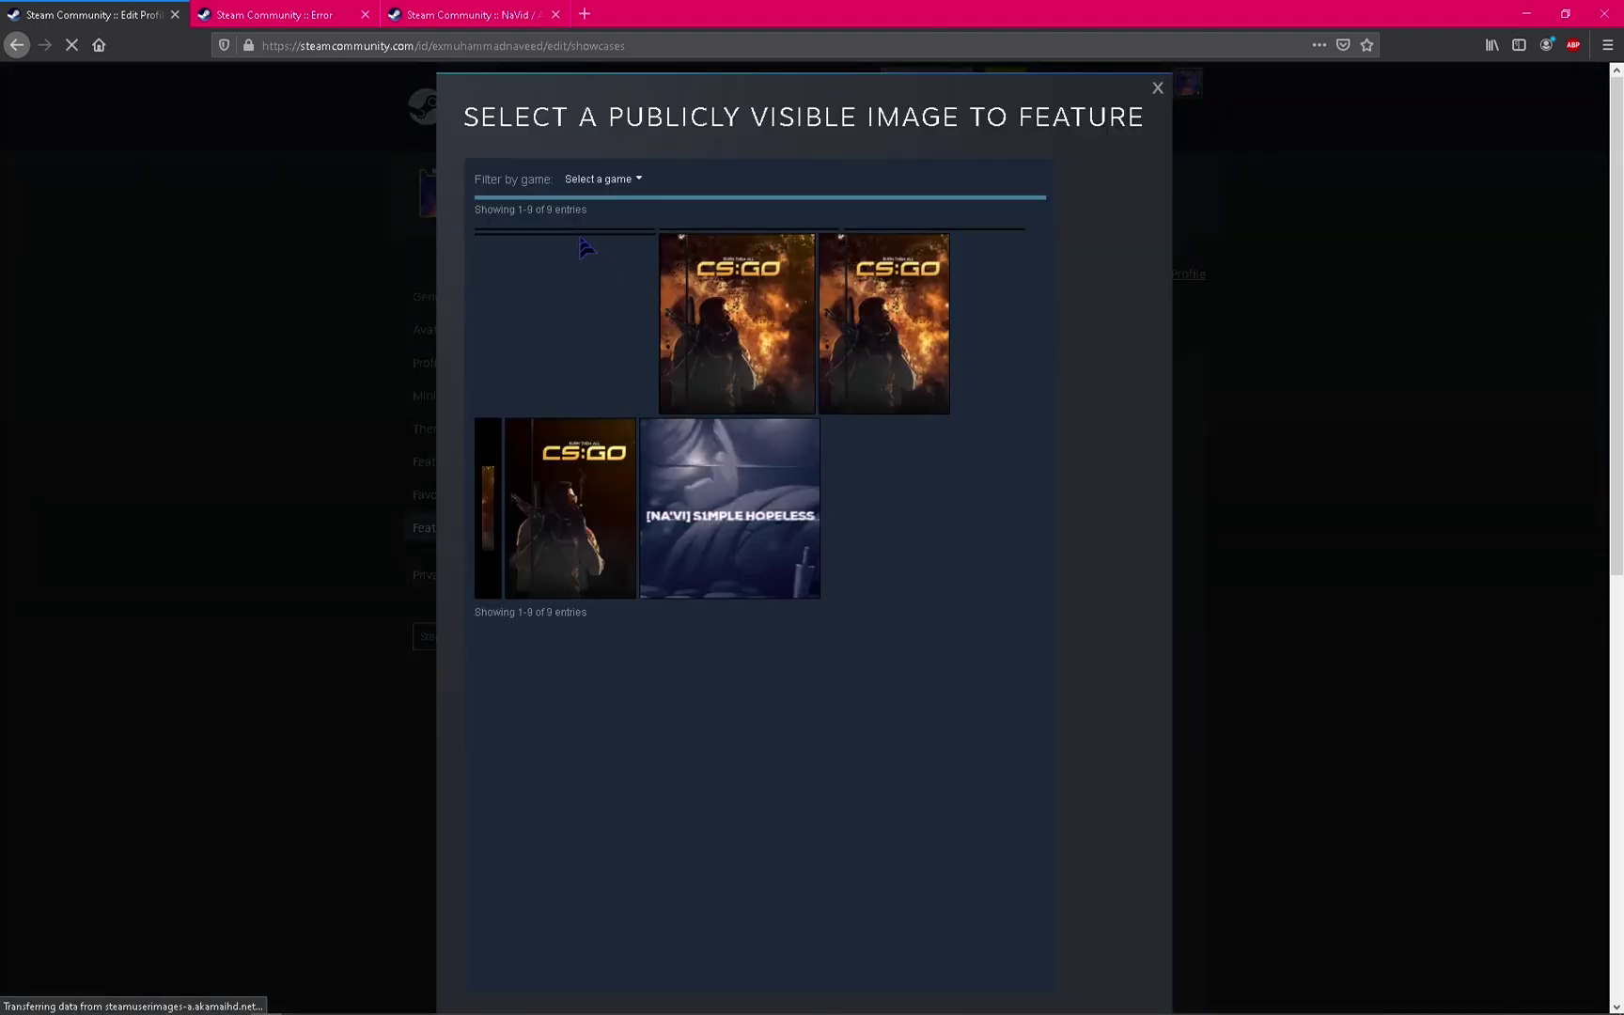
click(583, 239)
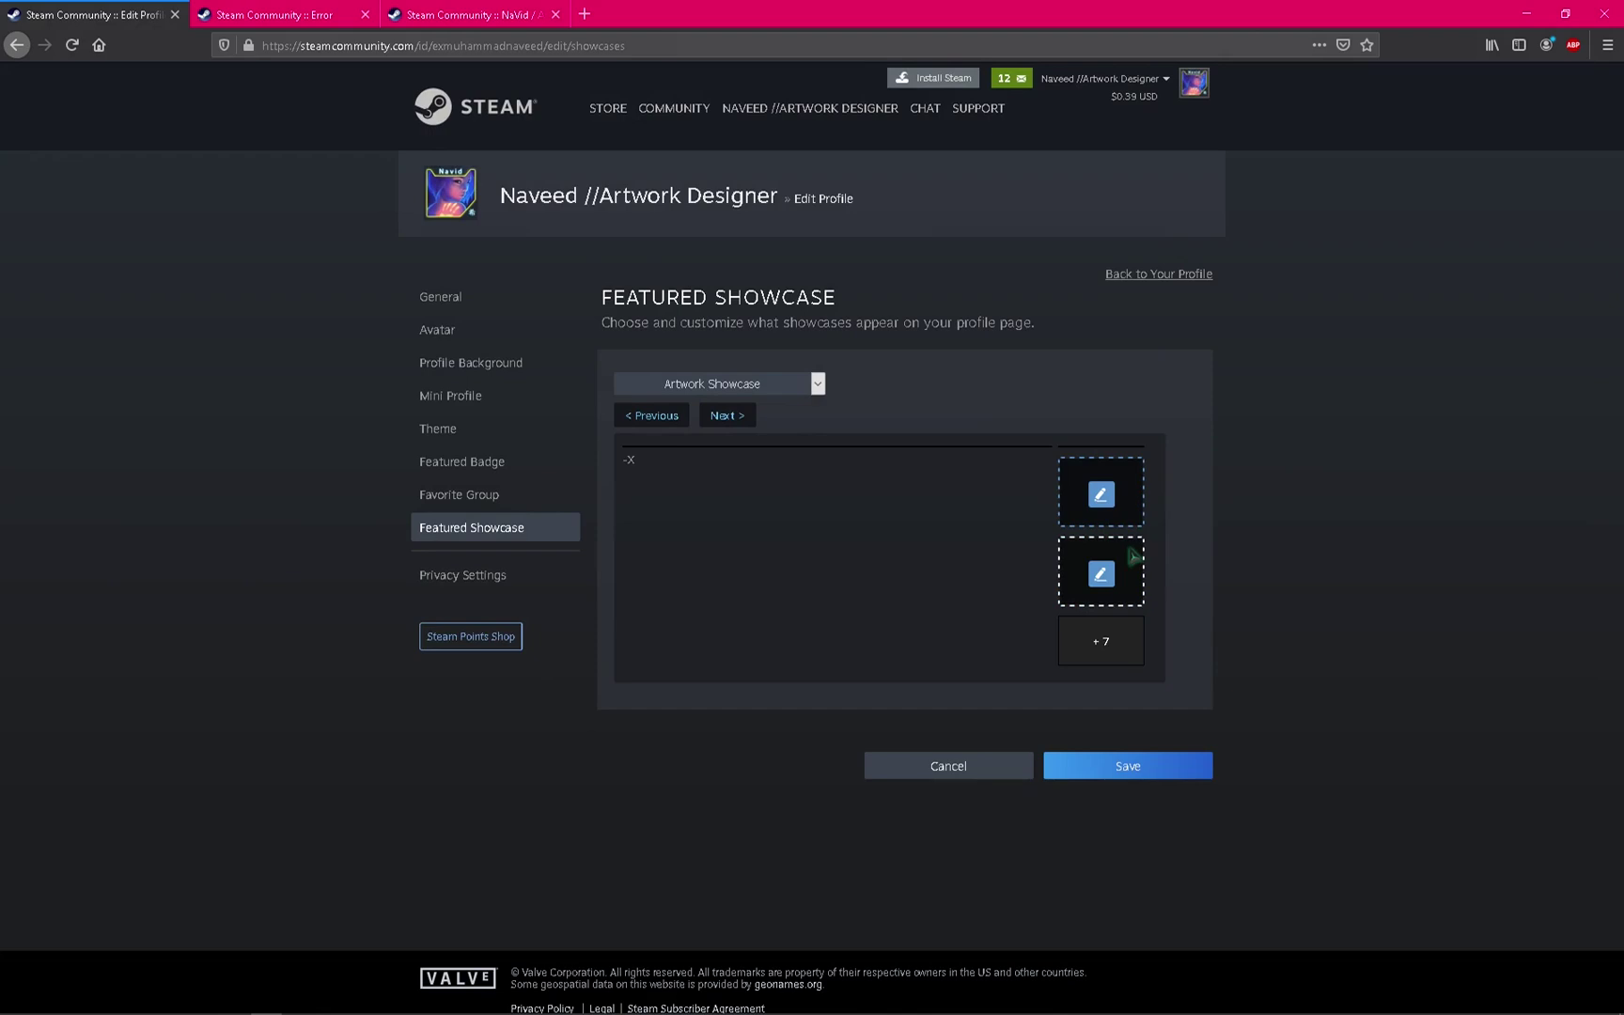
click(1189, 769)
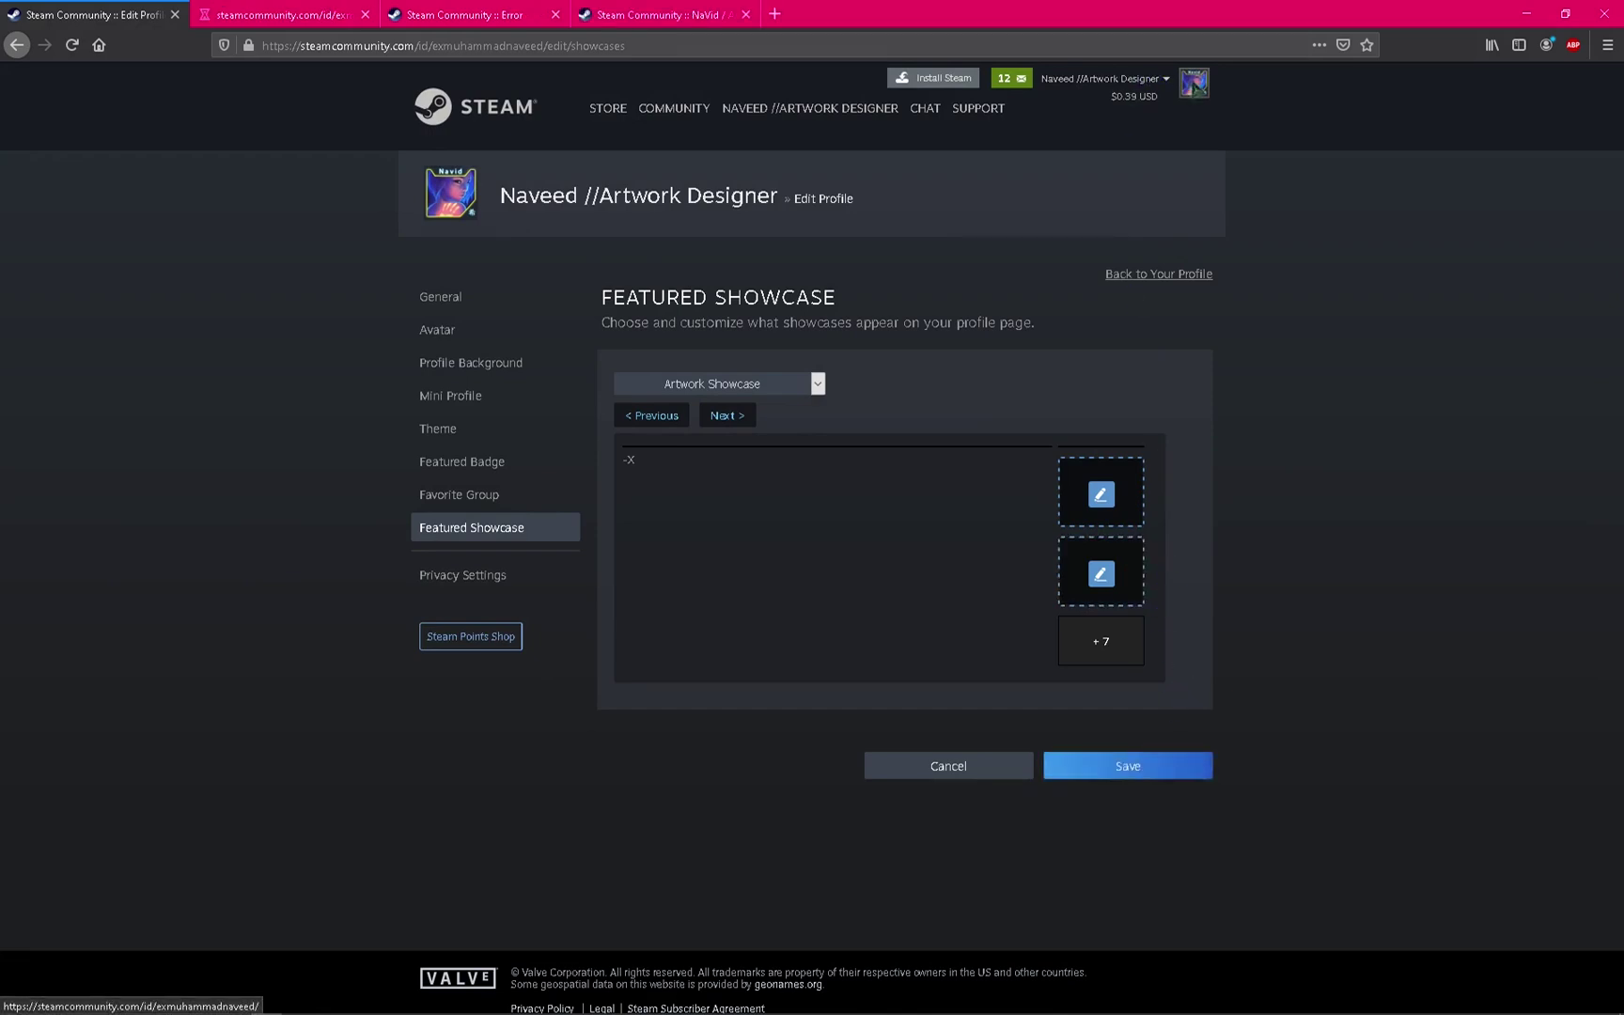
Switch to the profile tab and scroll through the Artwork Showcase's tall animated '-X' artwork.
key(ctrl+Tab)
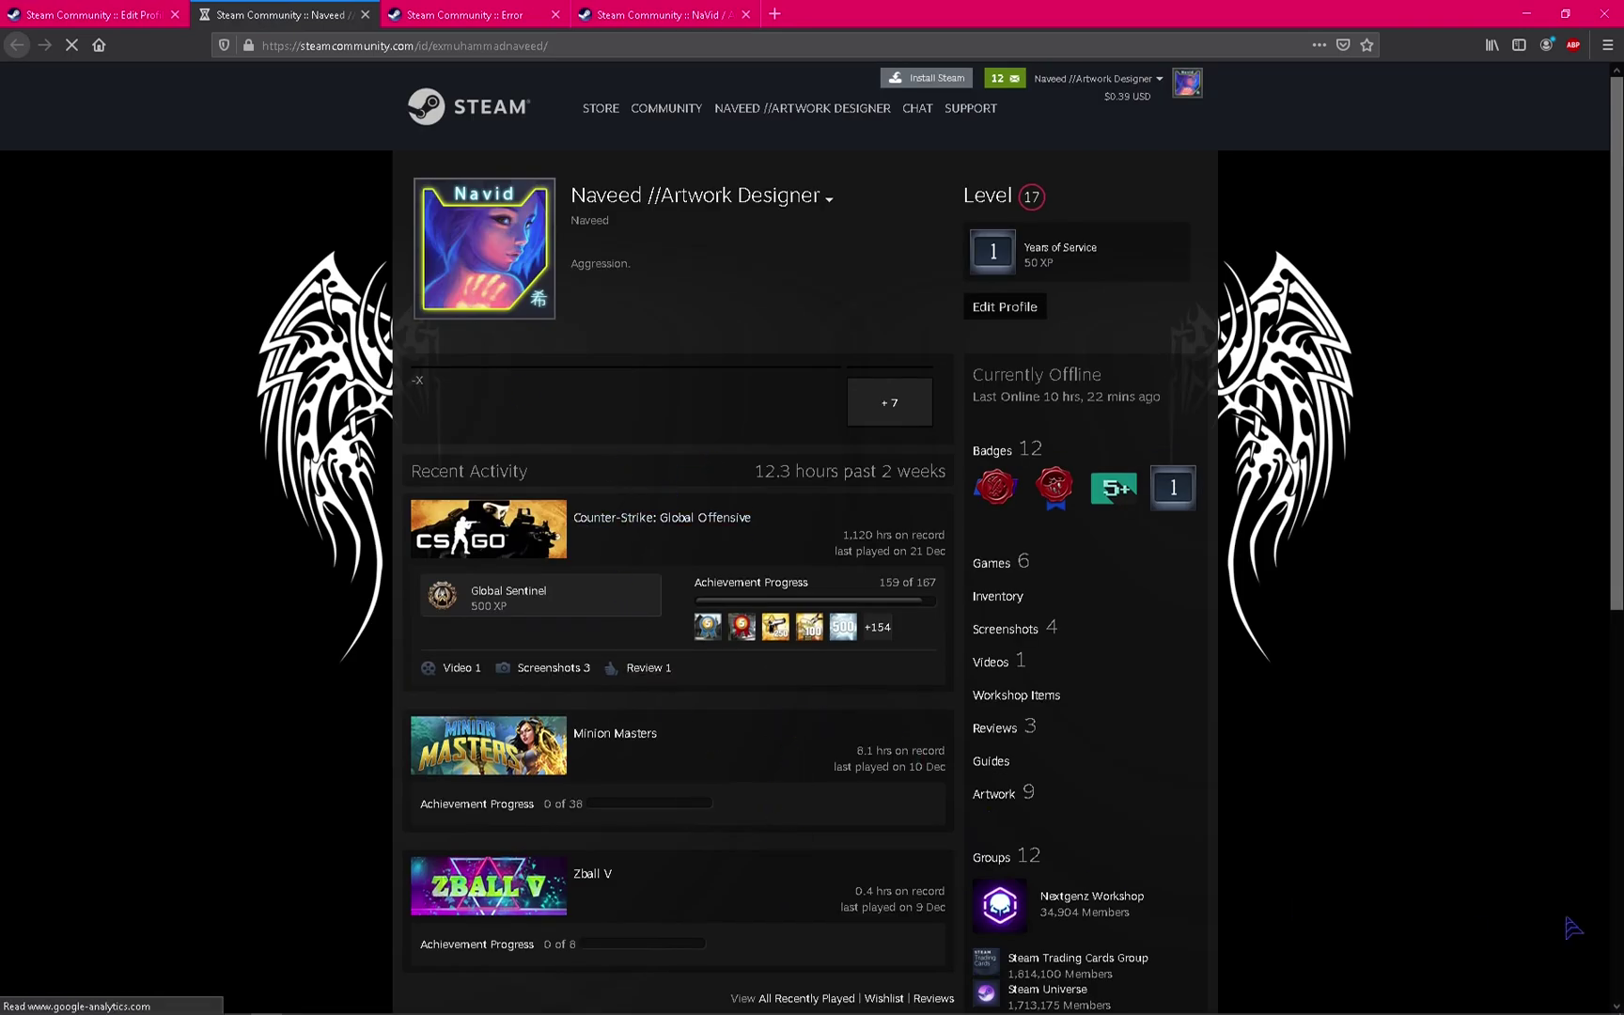
scroll(1009, 747, down, 5)
scroll(583, 733, up, 5)
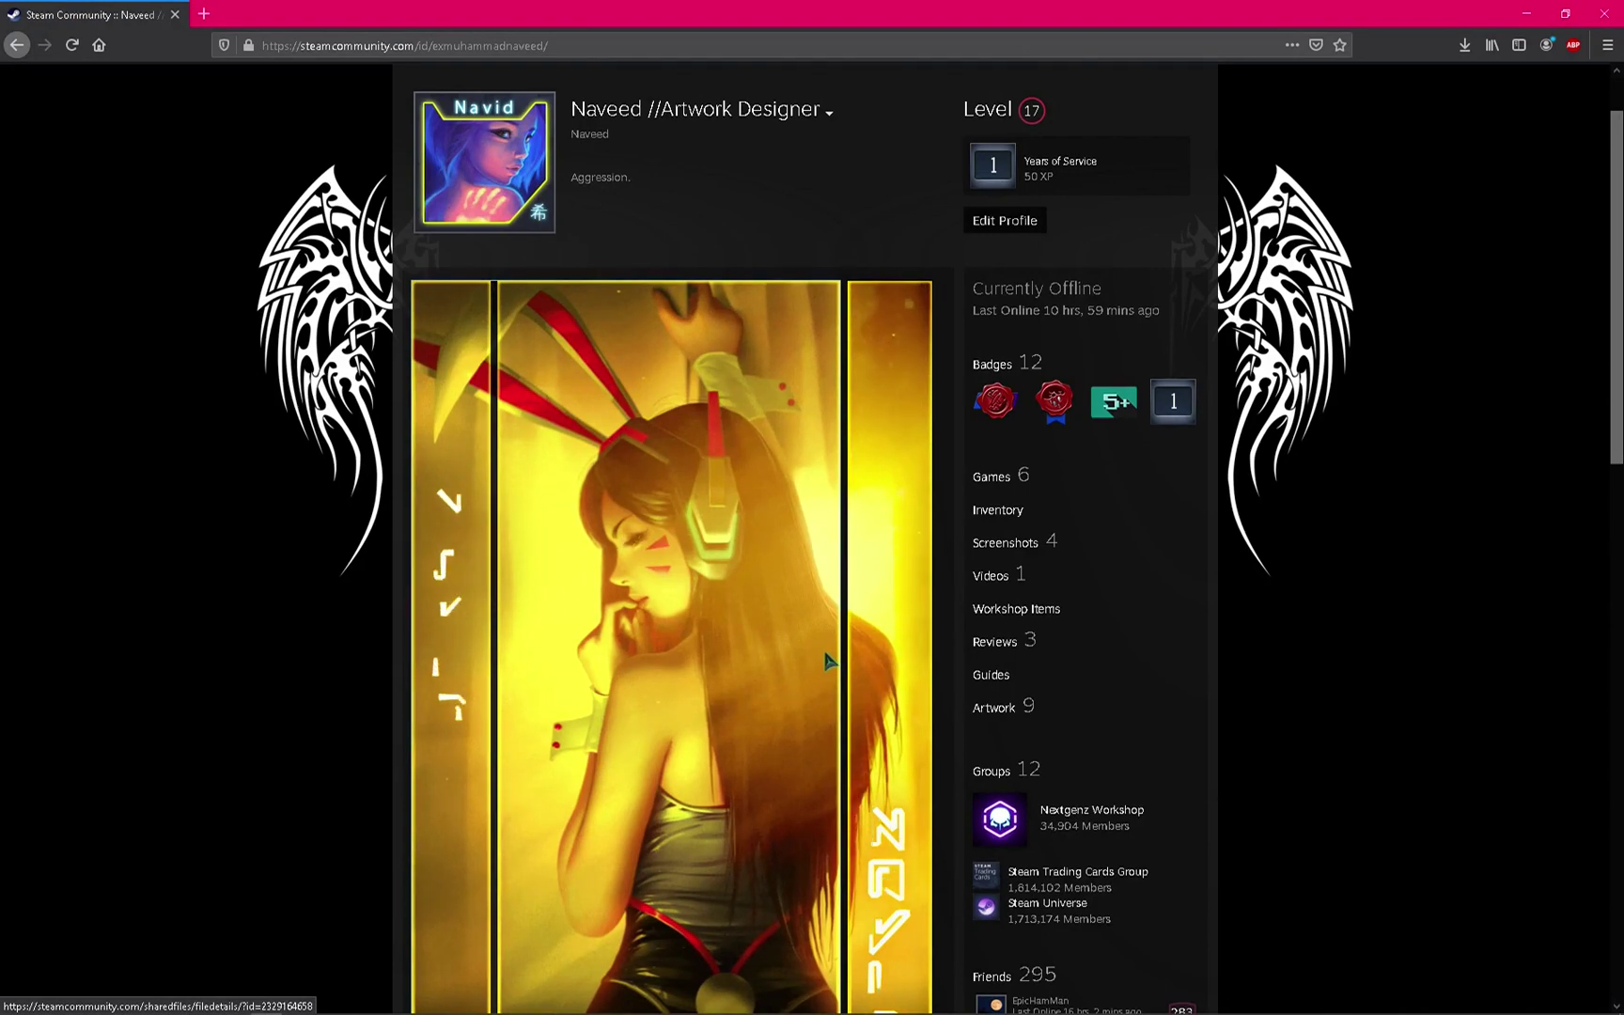
scroll(827, 660, down, 2)
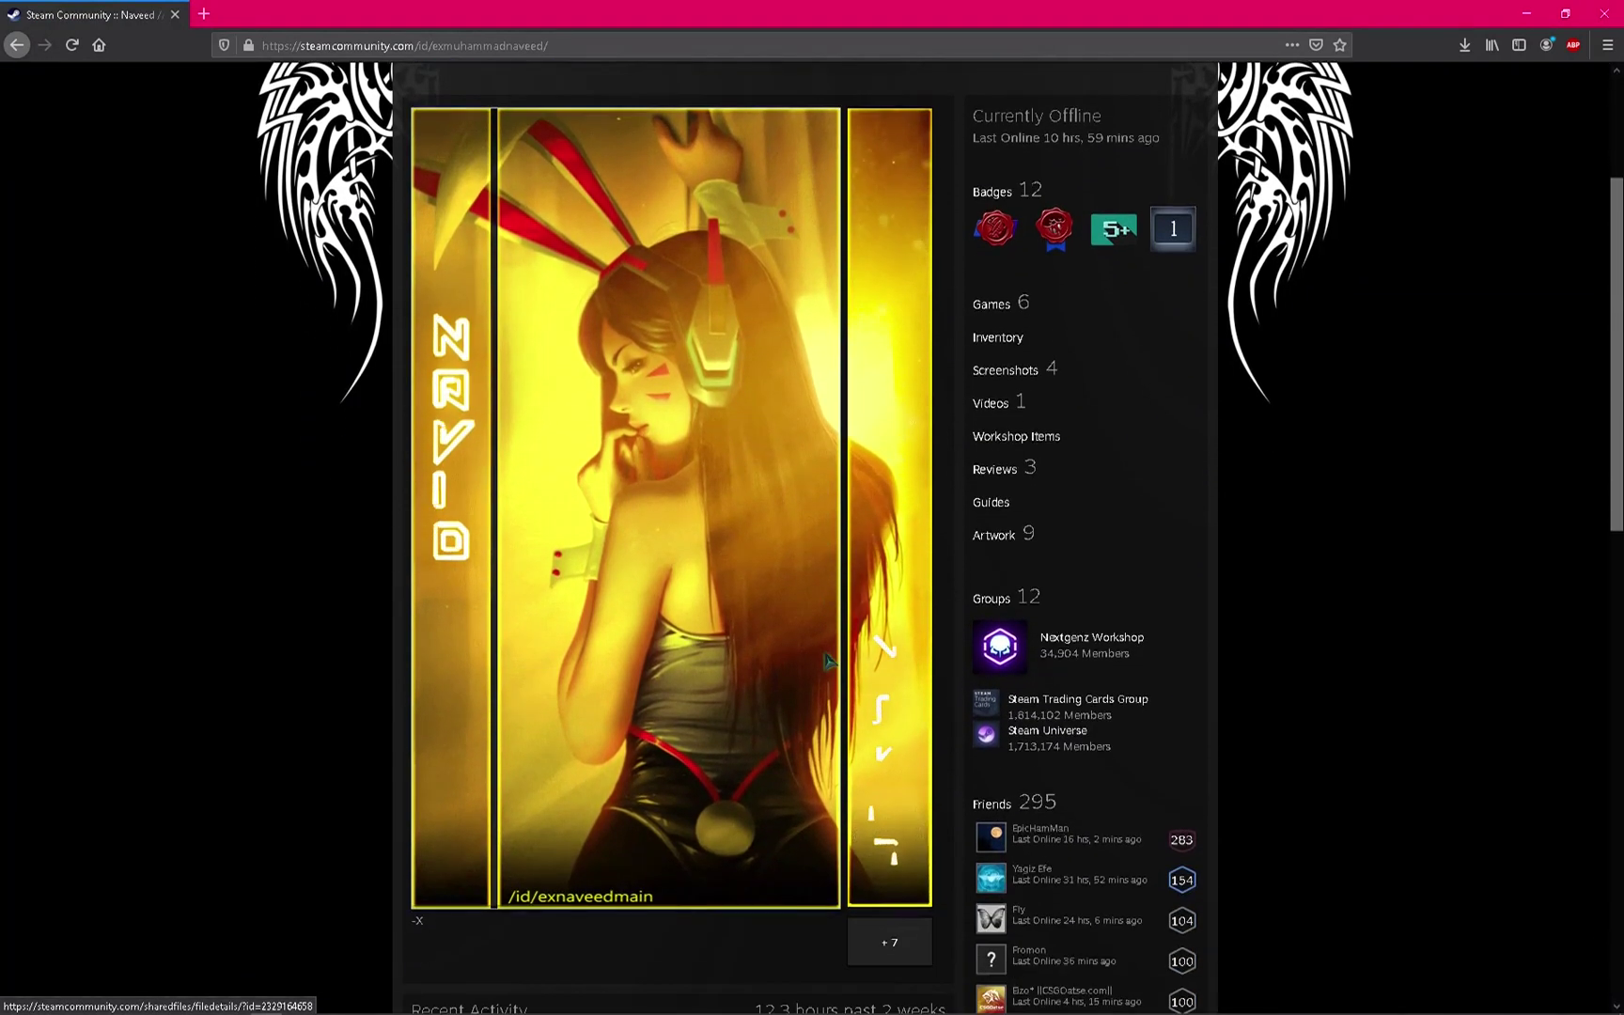
scroll(827, 661, up, 3)
scroll(827, 660, down, 2)
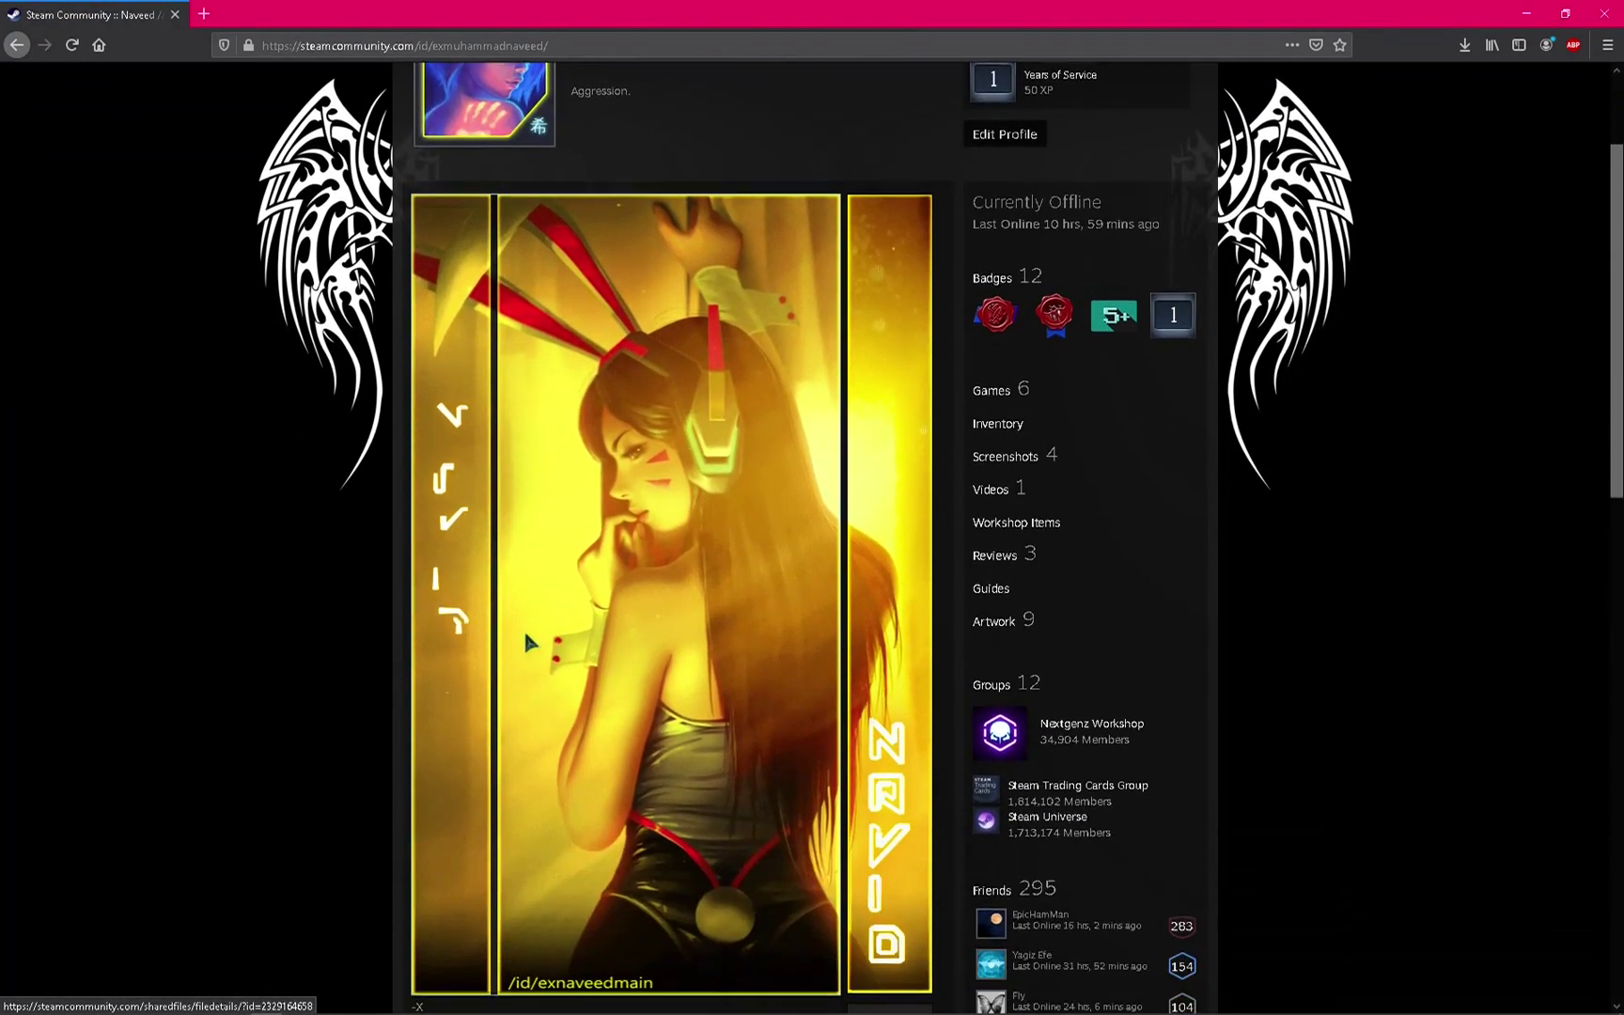
scroll(656, 689, down, 2)
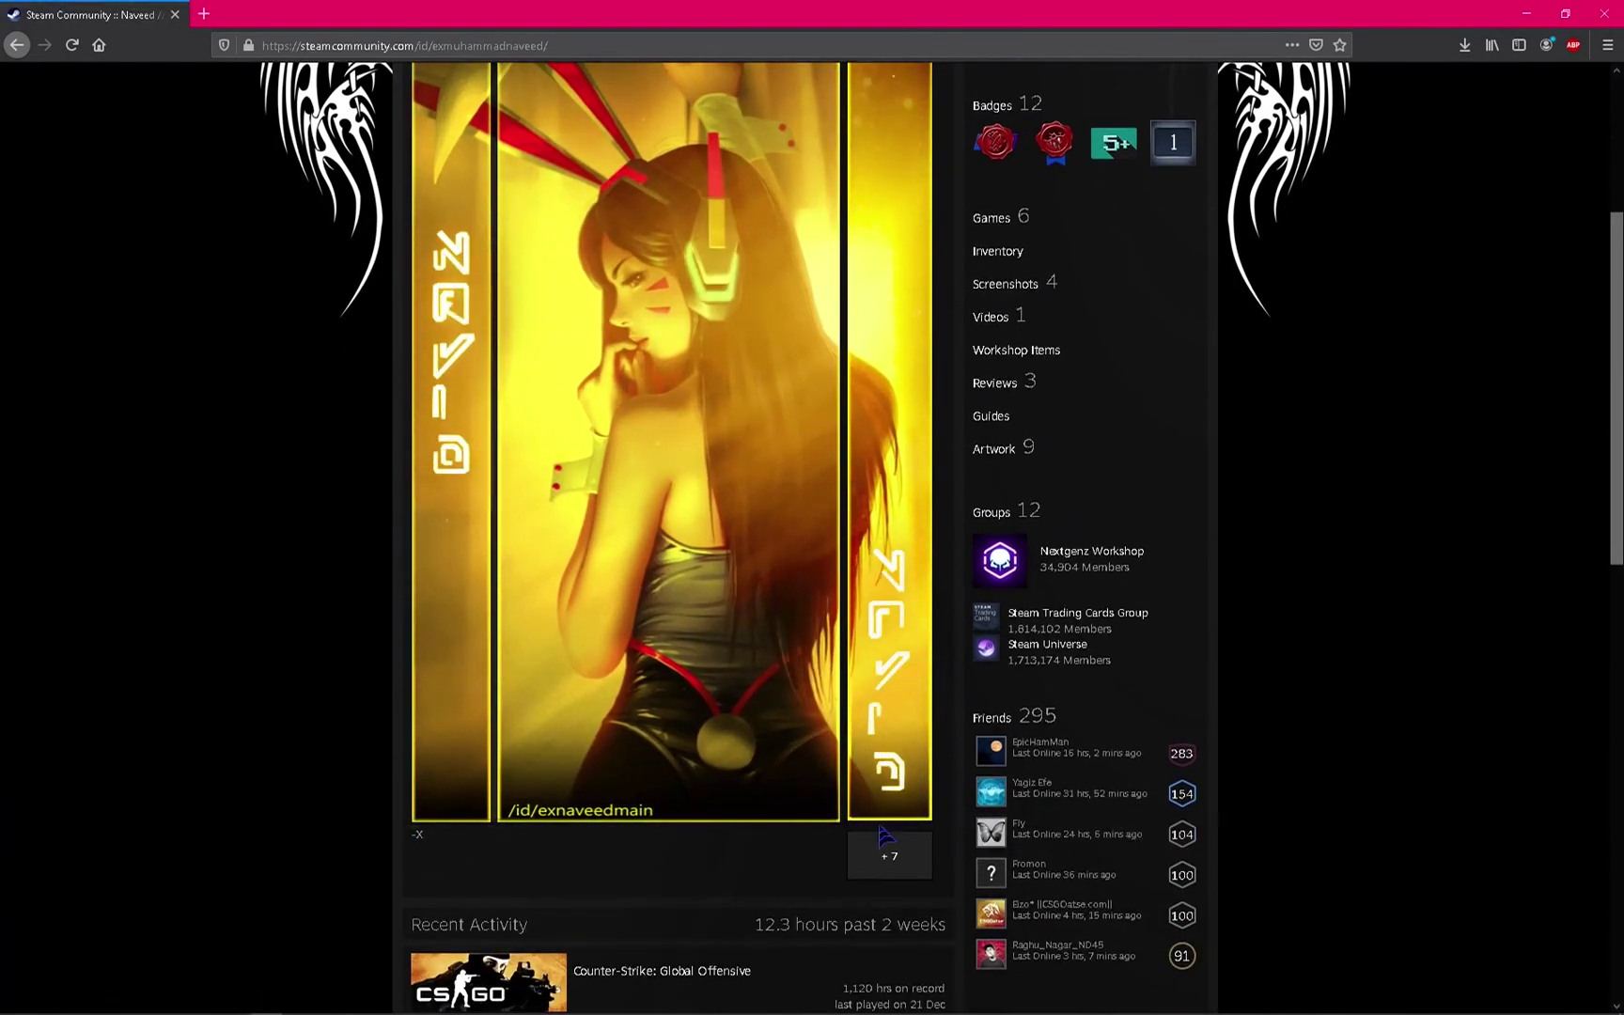
scroll(619, 857, up, 4)
scroll(728, 666, down, 1)
scroll(729, 666, down, 3)
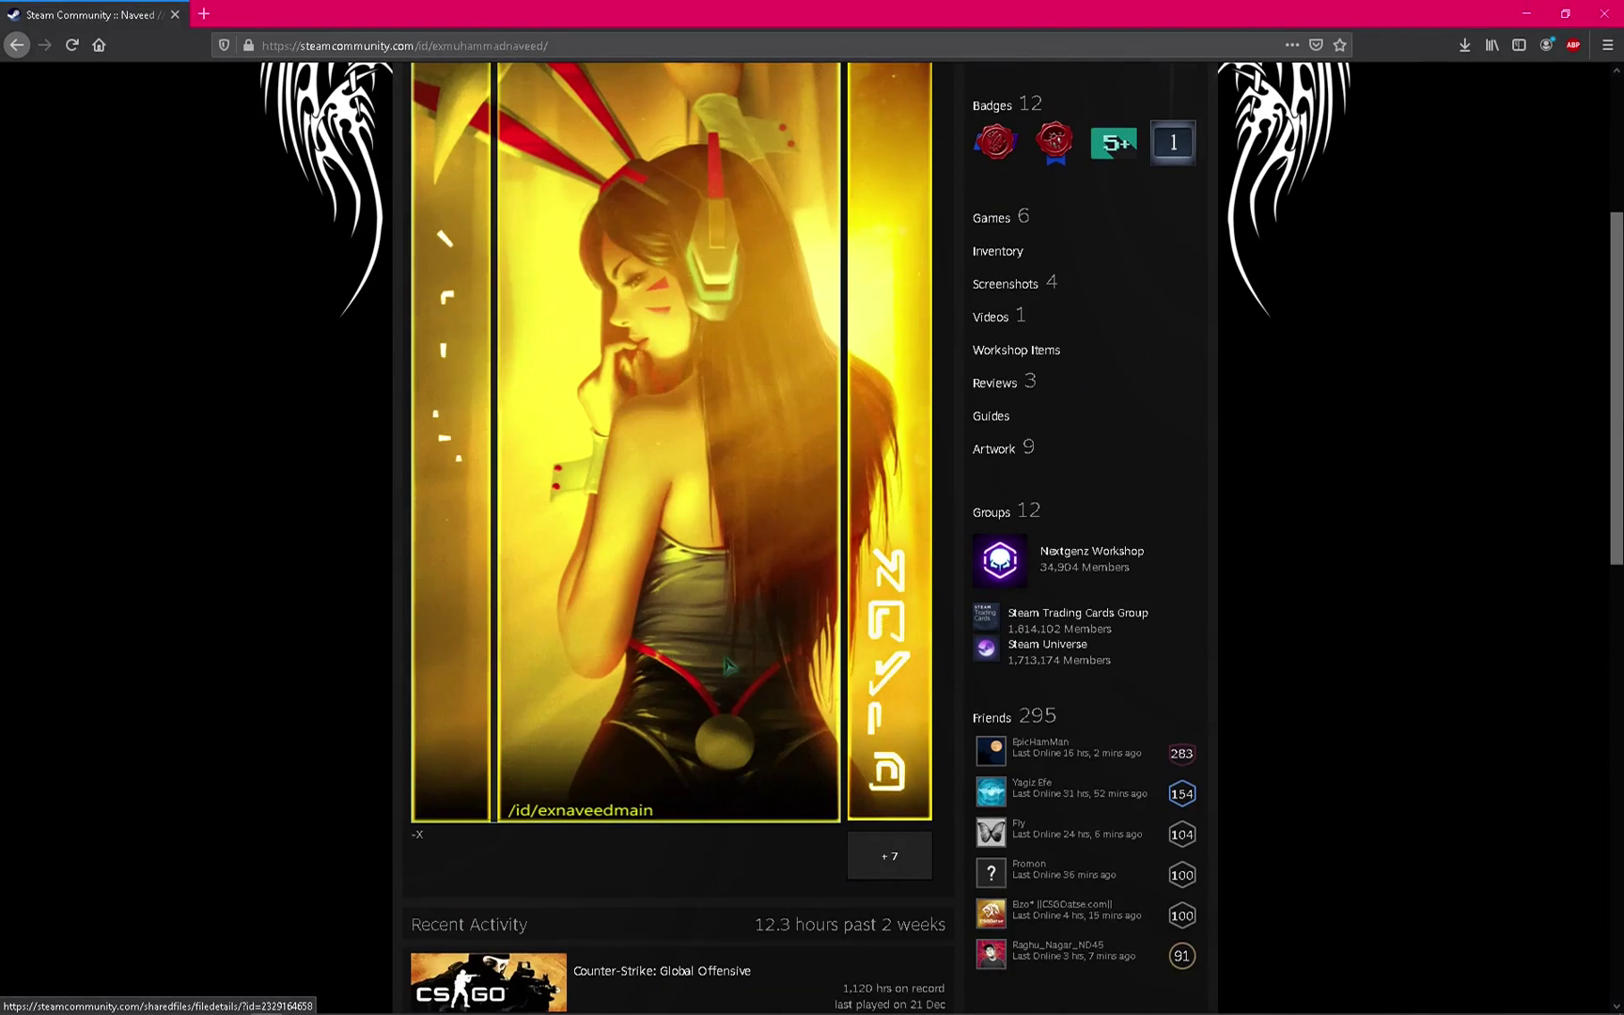
scroll(728, 670, up, 3)
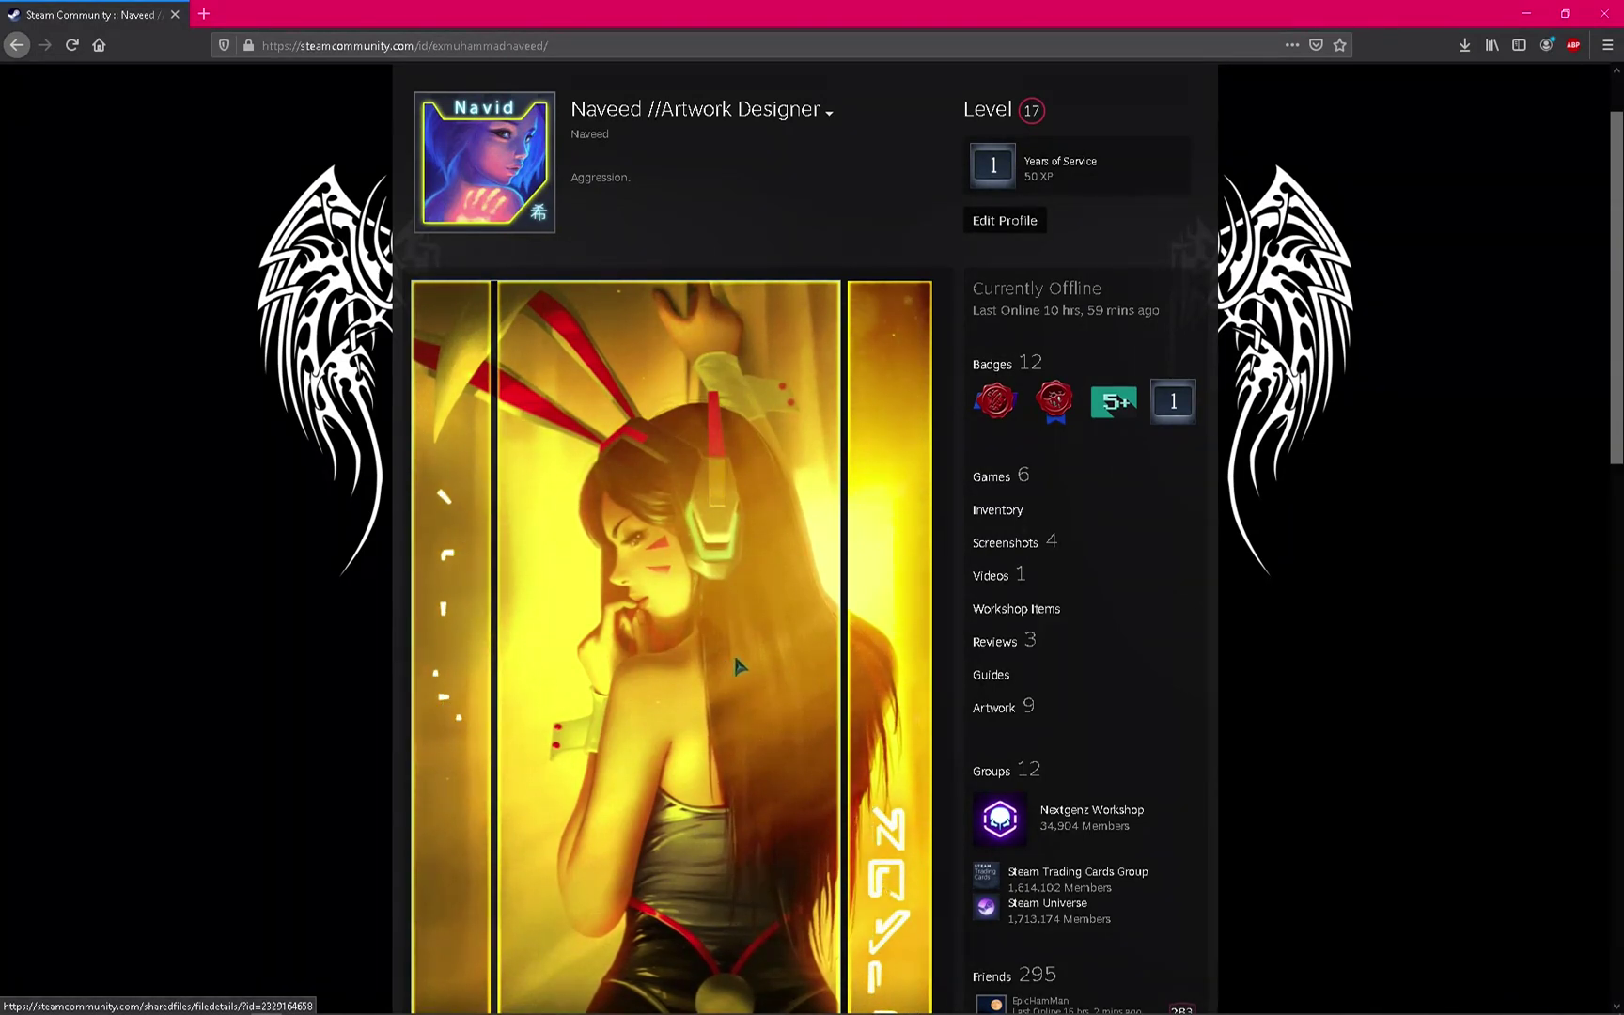
scroll(684, 551, down, 3)
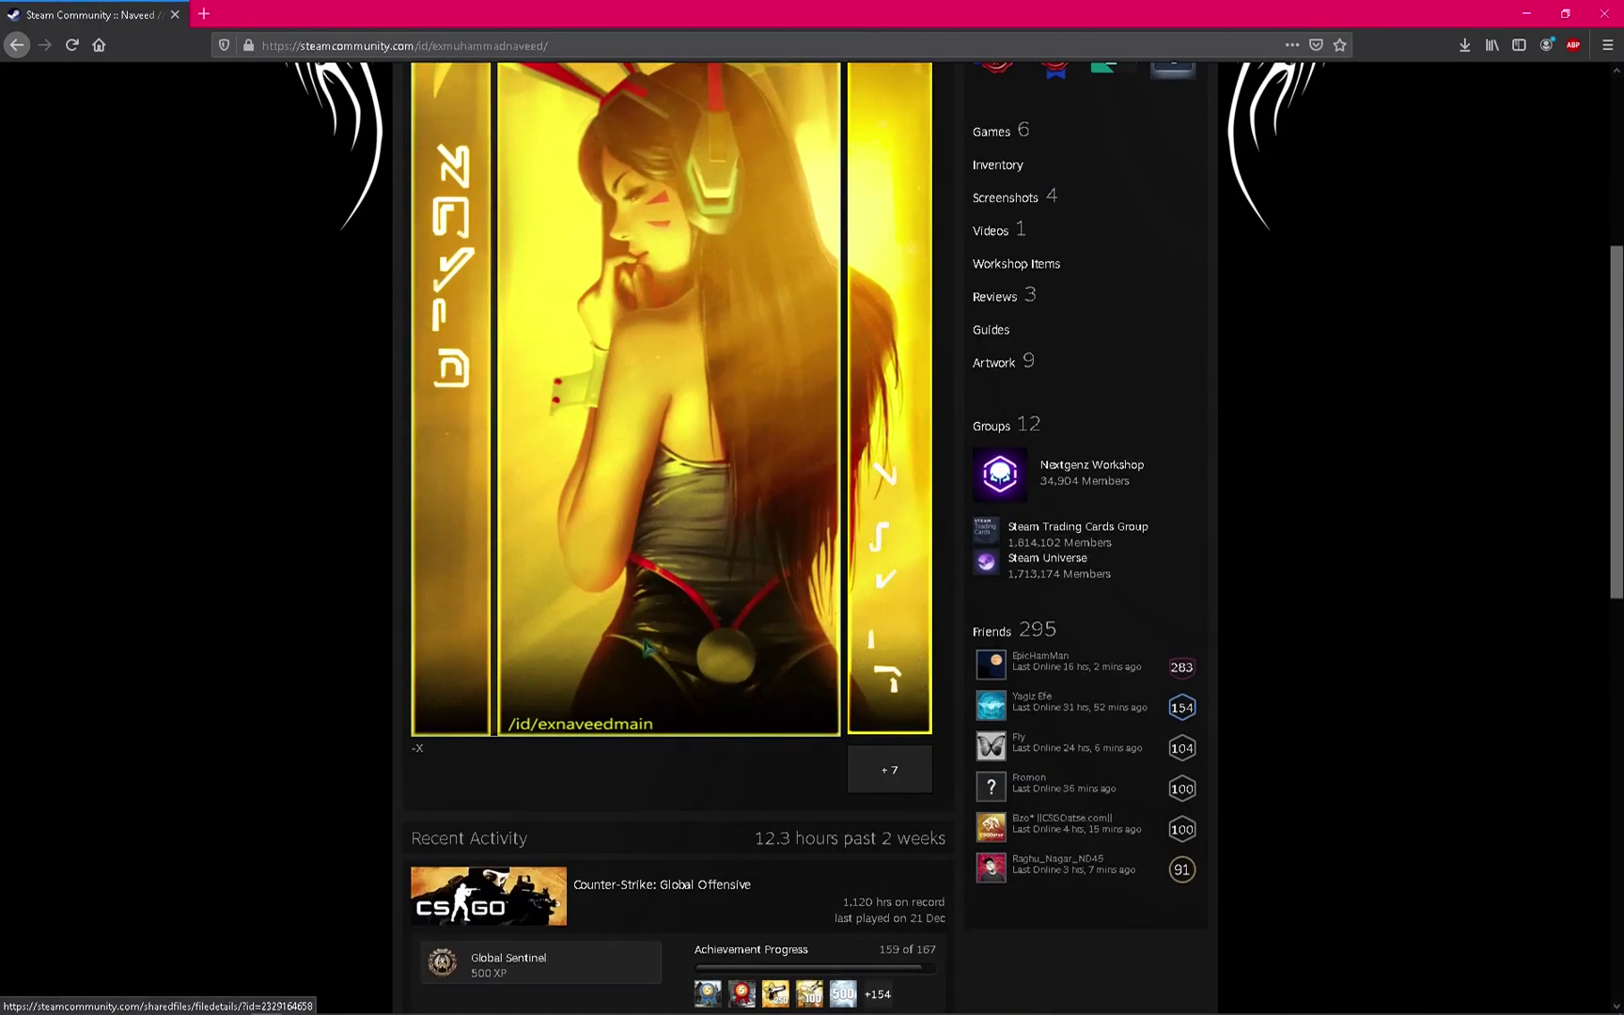
scroll(663, 647, up, 3)
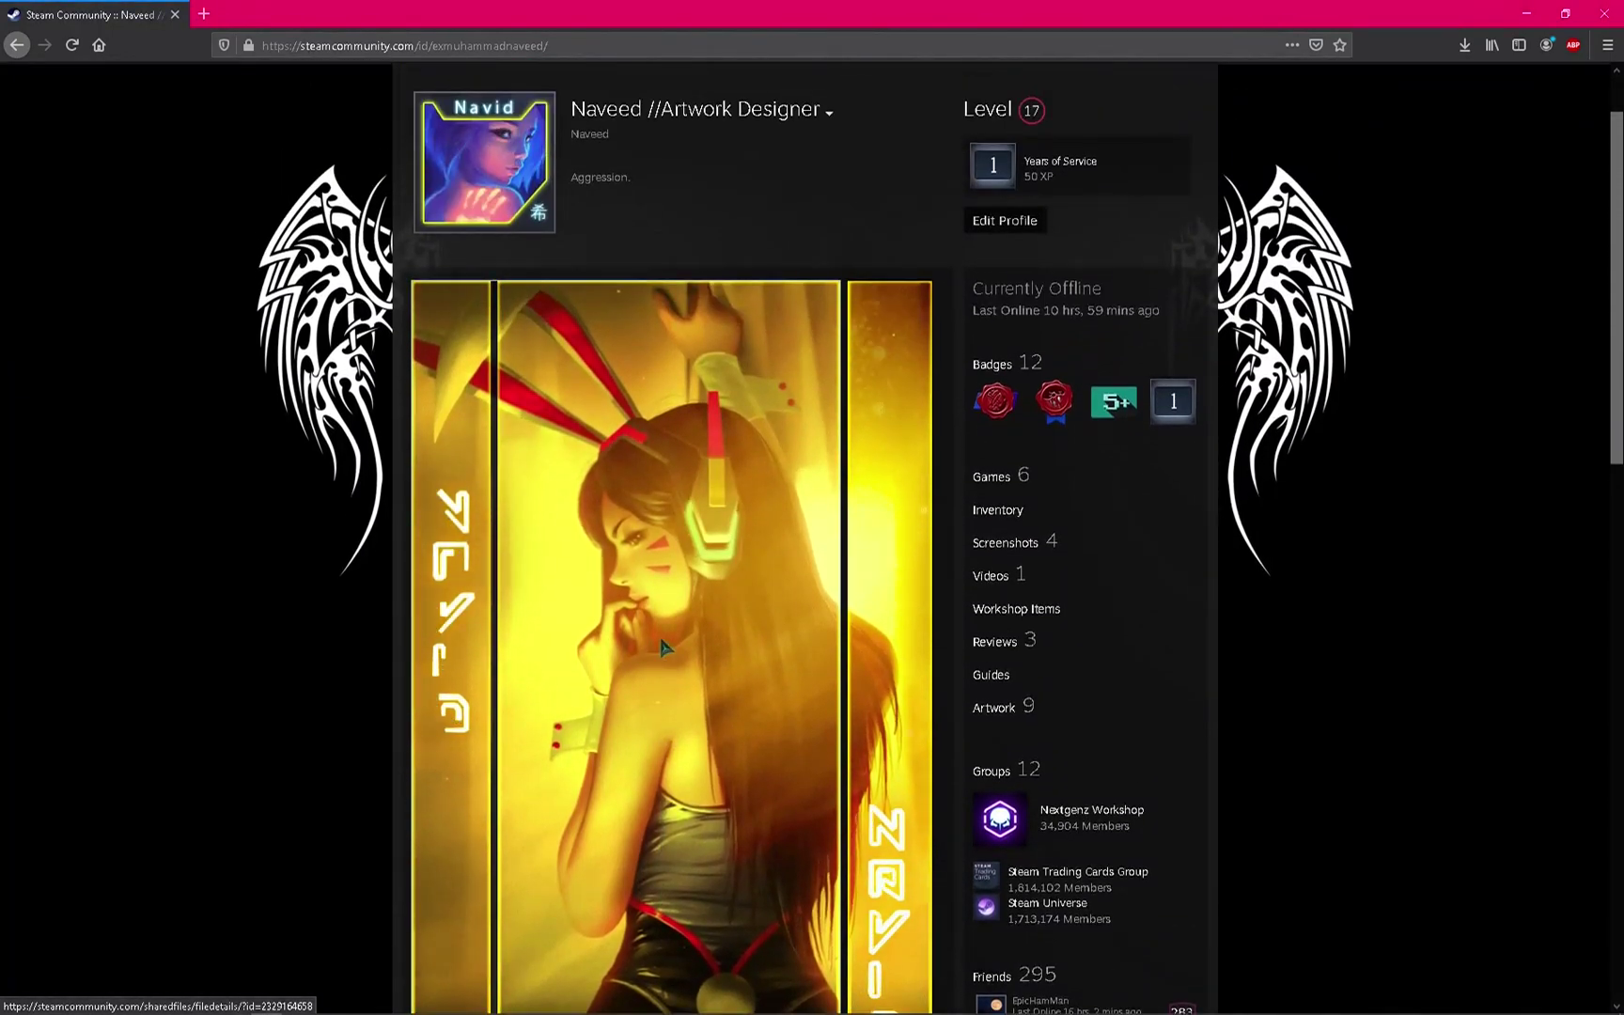